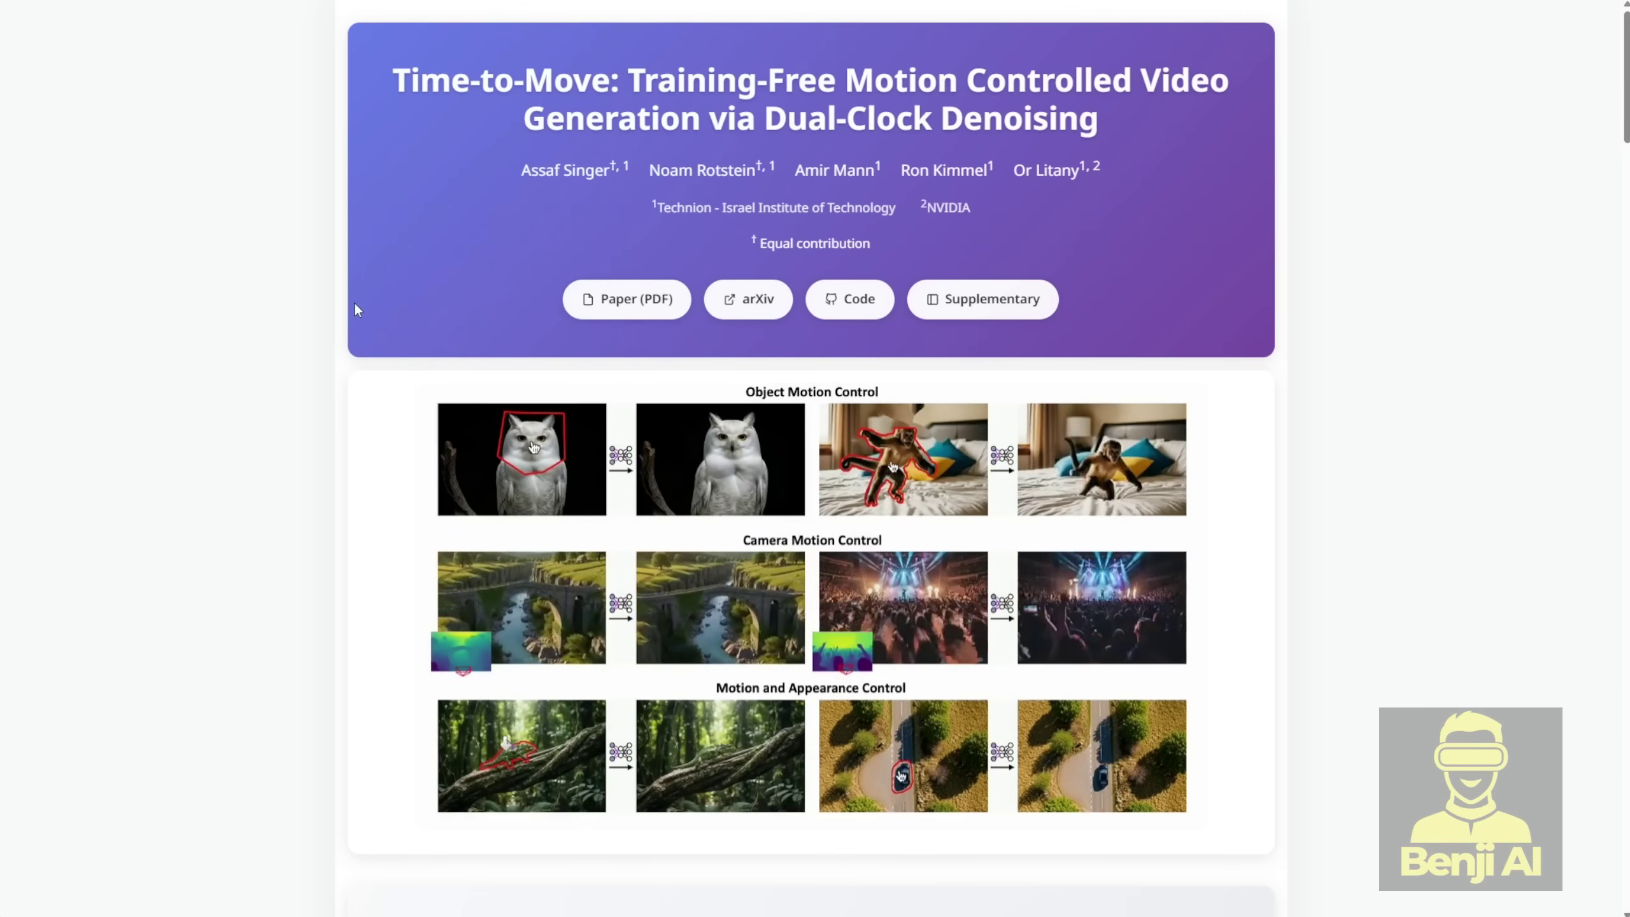
Read the Time-to-Move project page's Abstract, highlighting the paragraph while reading.
scroll(356, 308, "down", 5)
scroll(356, 309, "down", 5)
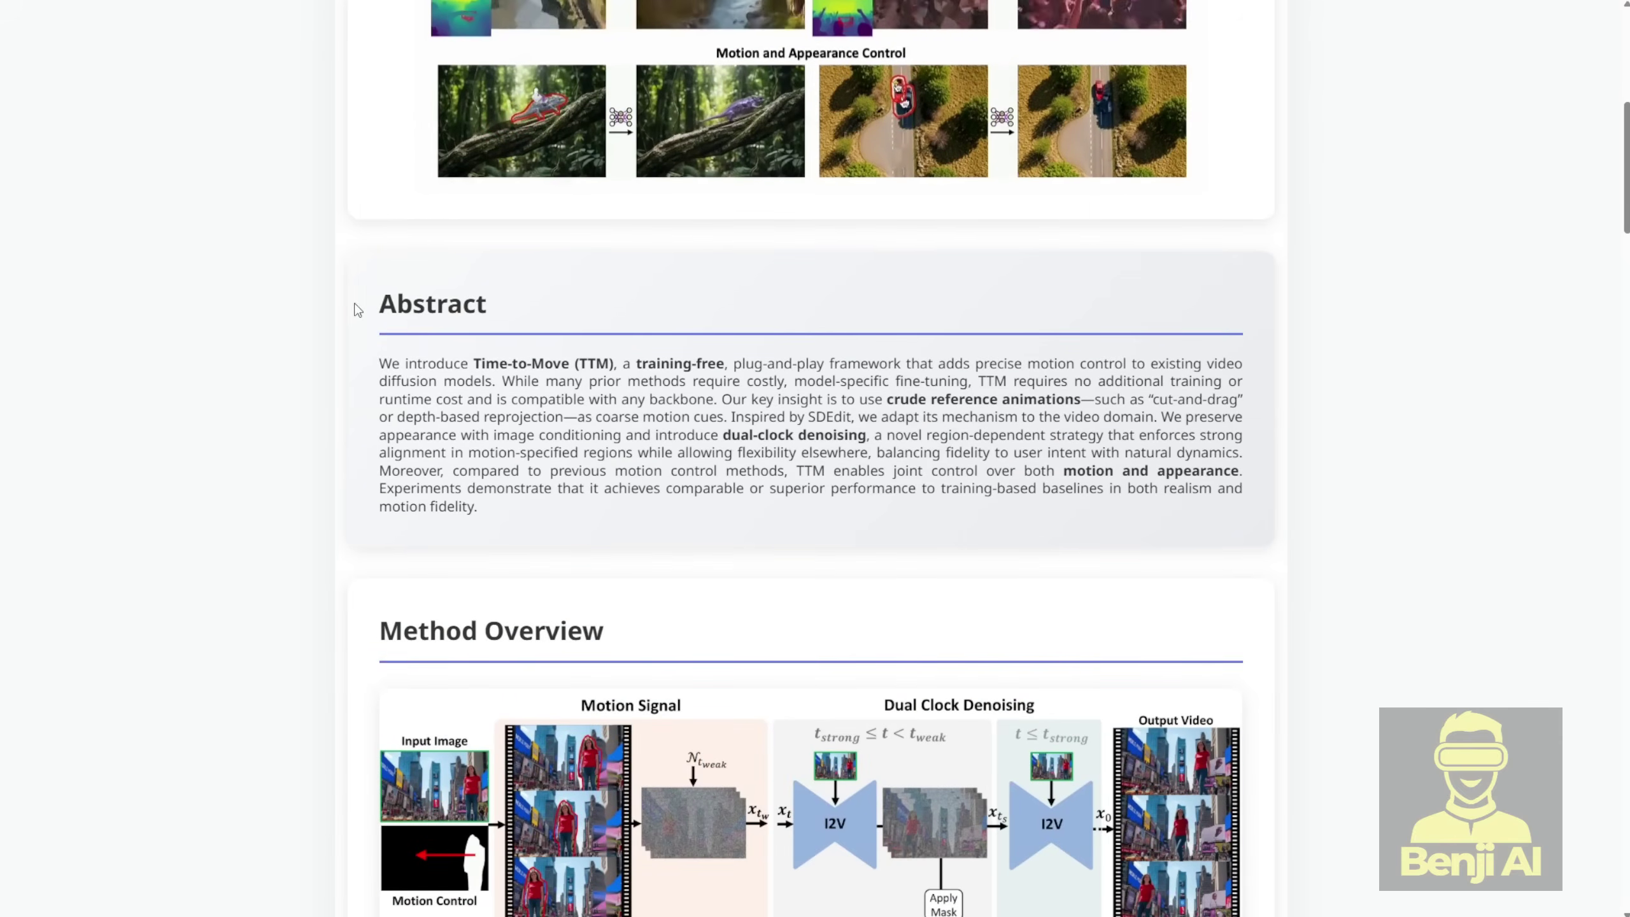
left_click_drag(374, 368, 817, 530)
left_click(817, 531)
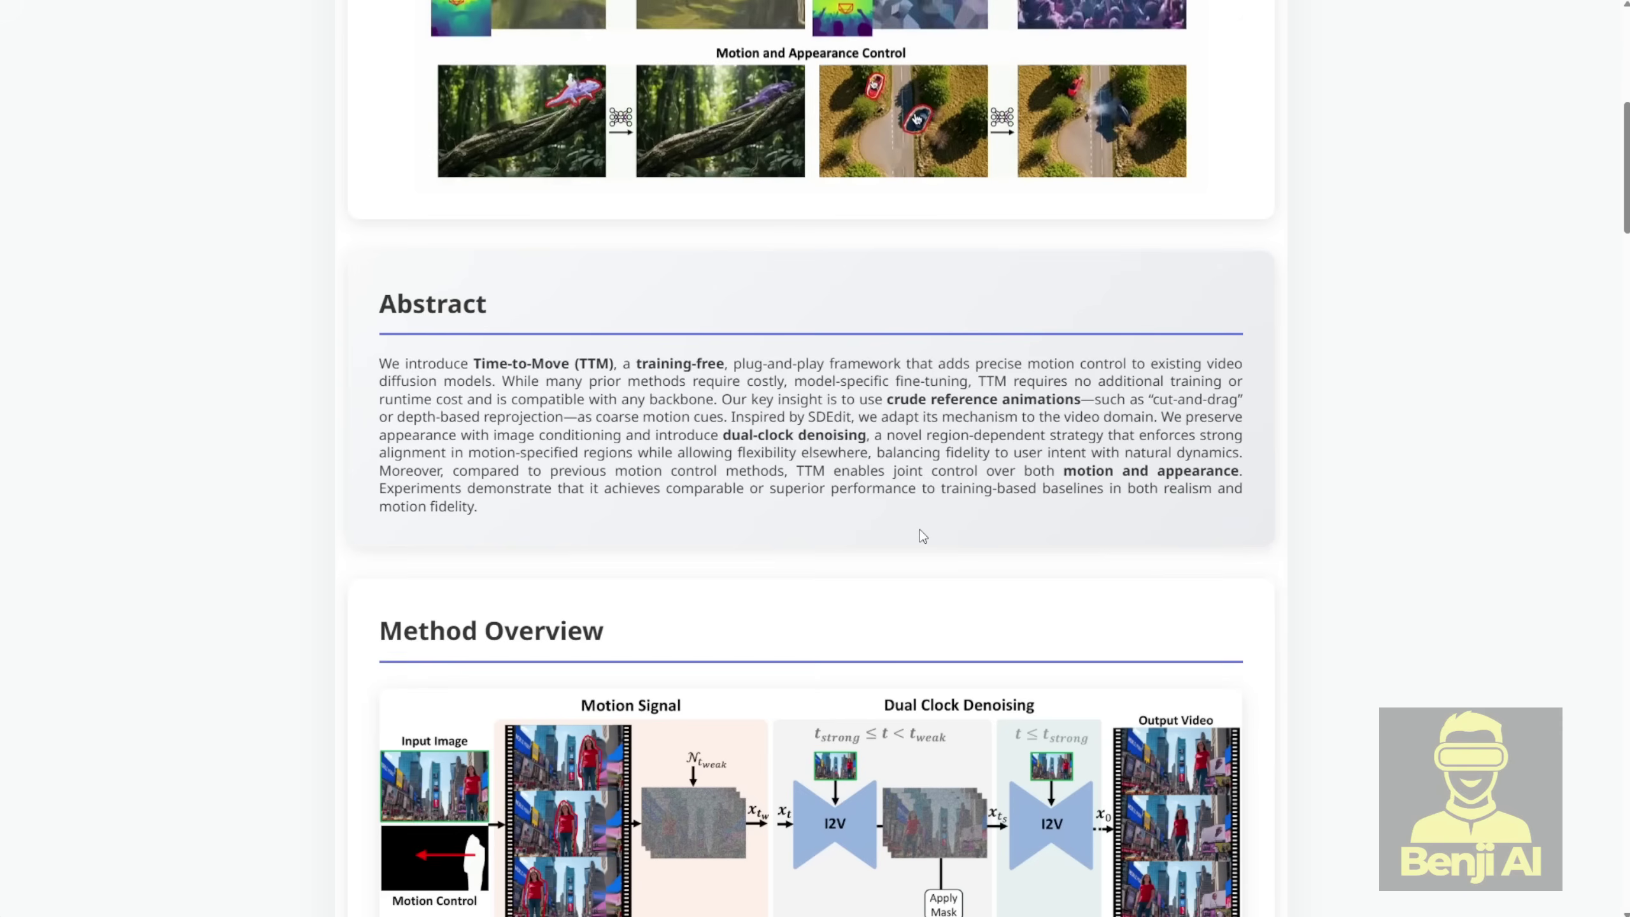
Scroll through the Method Overview, example videos and comparison sections.
scroll(922, 536, "down", 7)
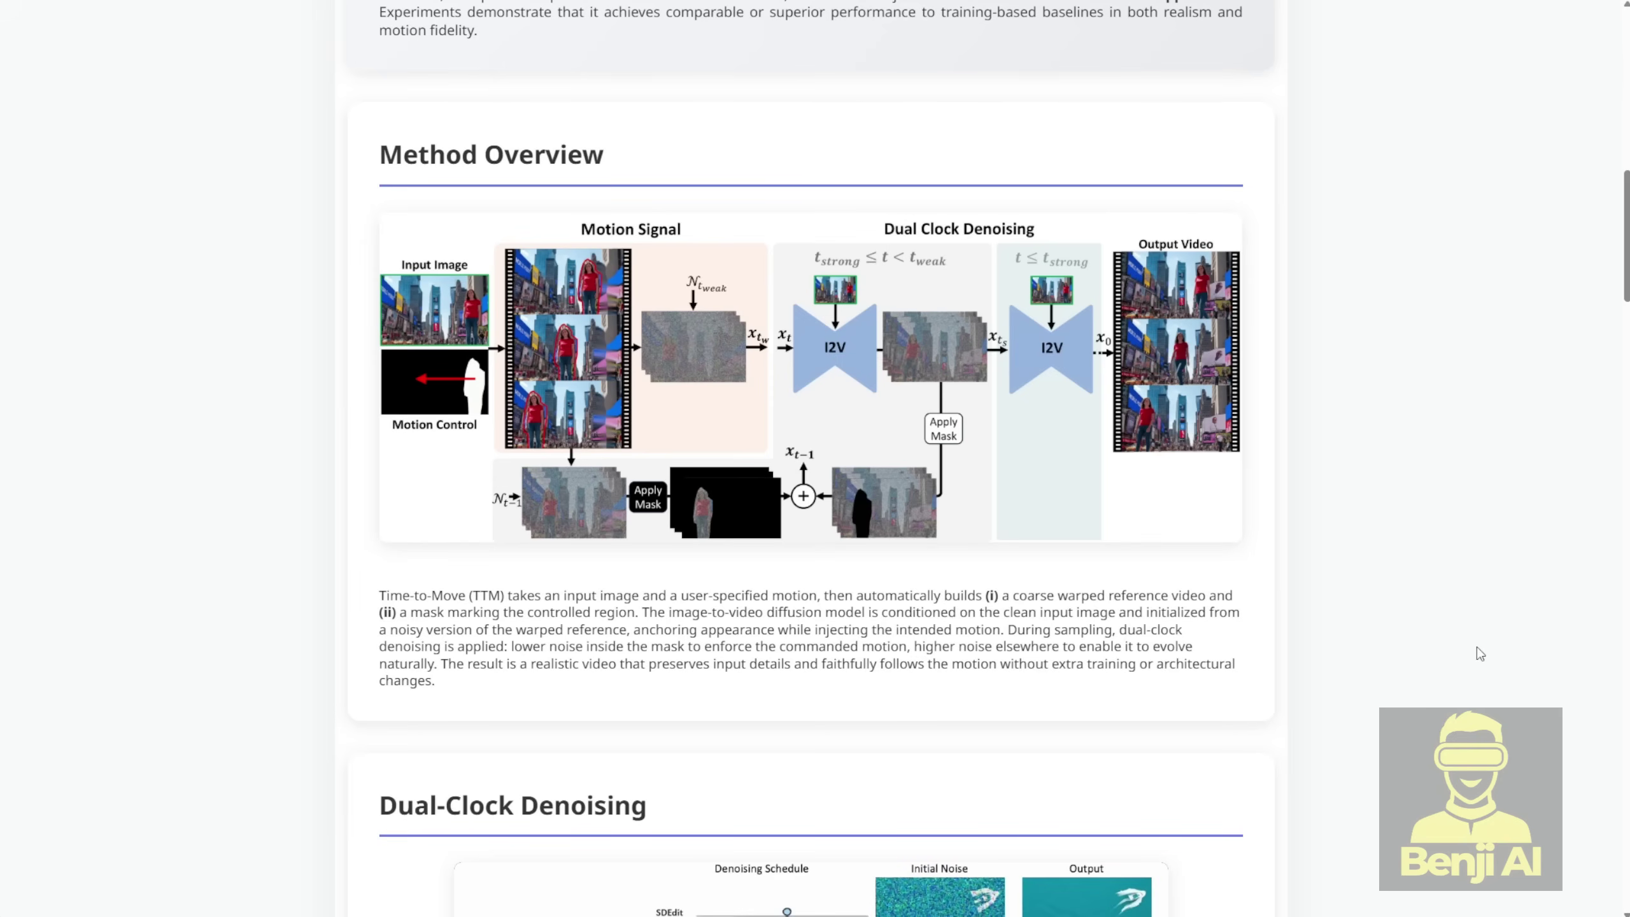
scroll(1351, 550, "down", 10)
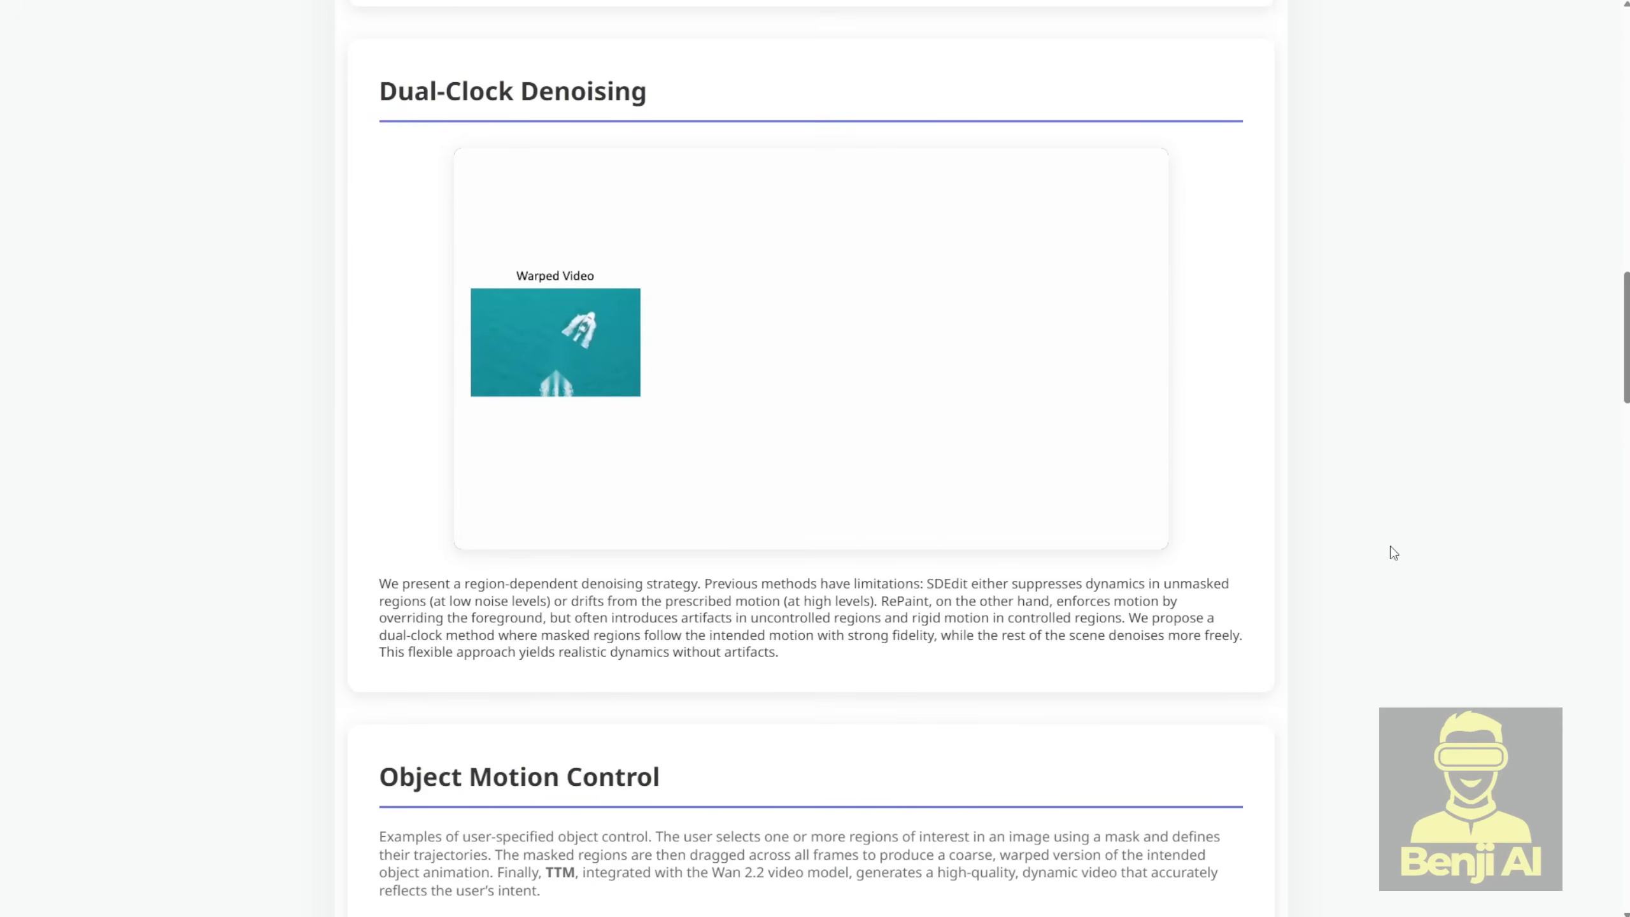
scroll(1391, 554, "down", 10)
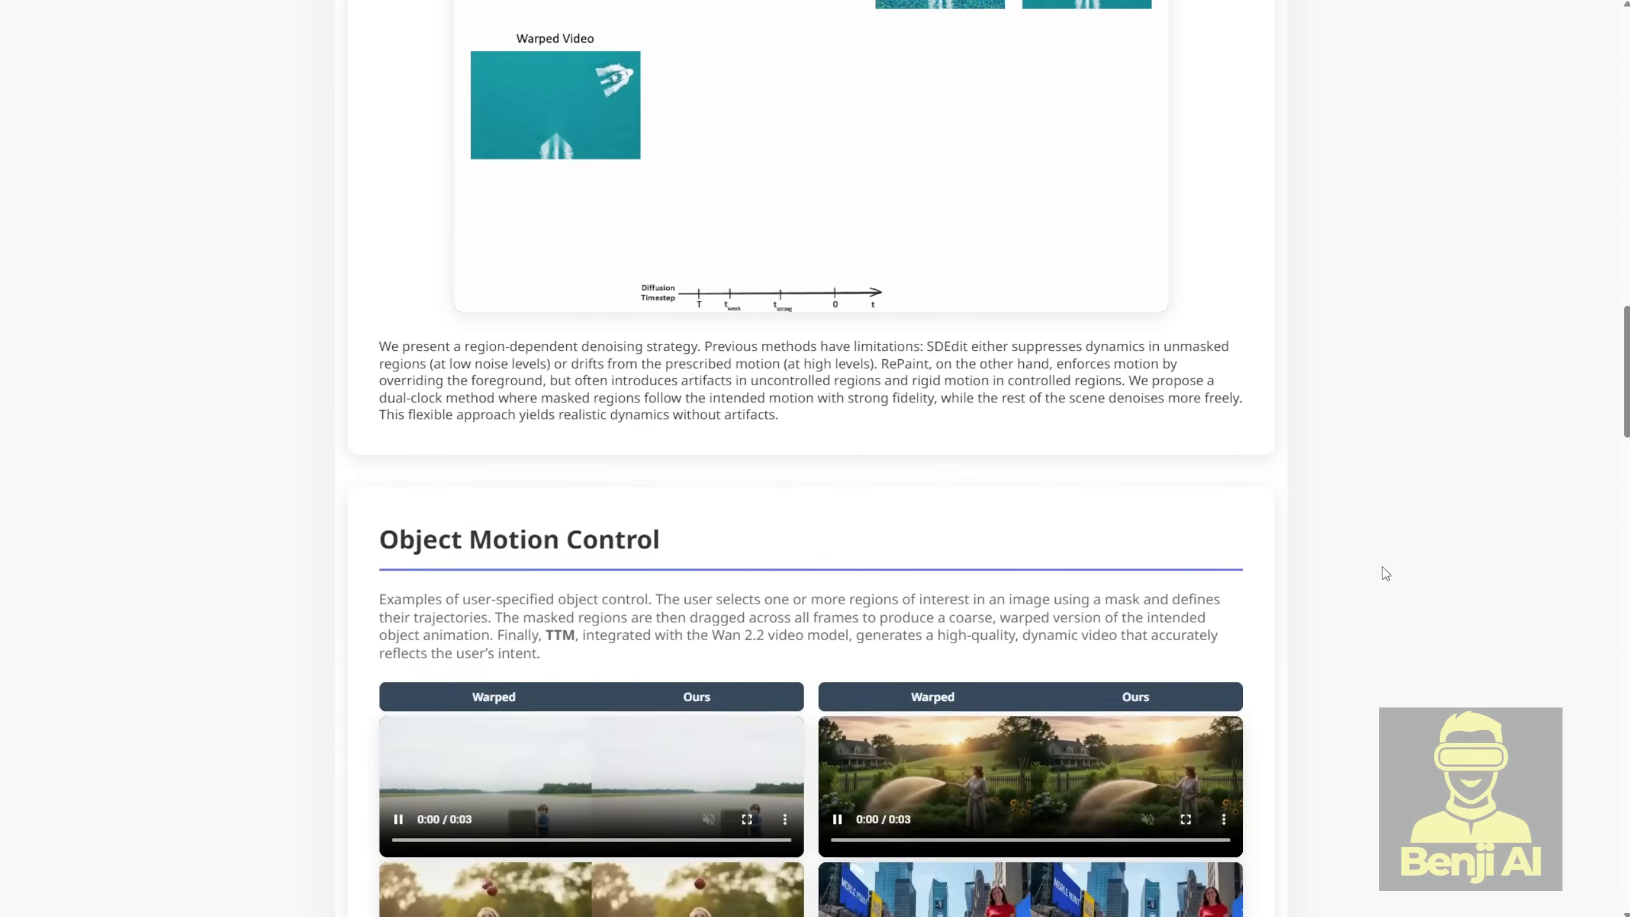
scroll(1386, 573, "down", 1)
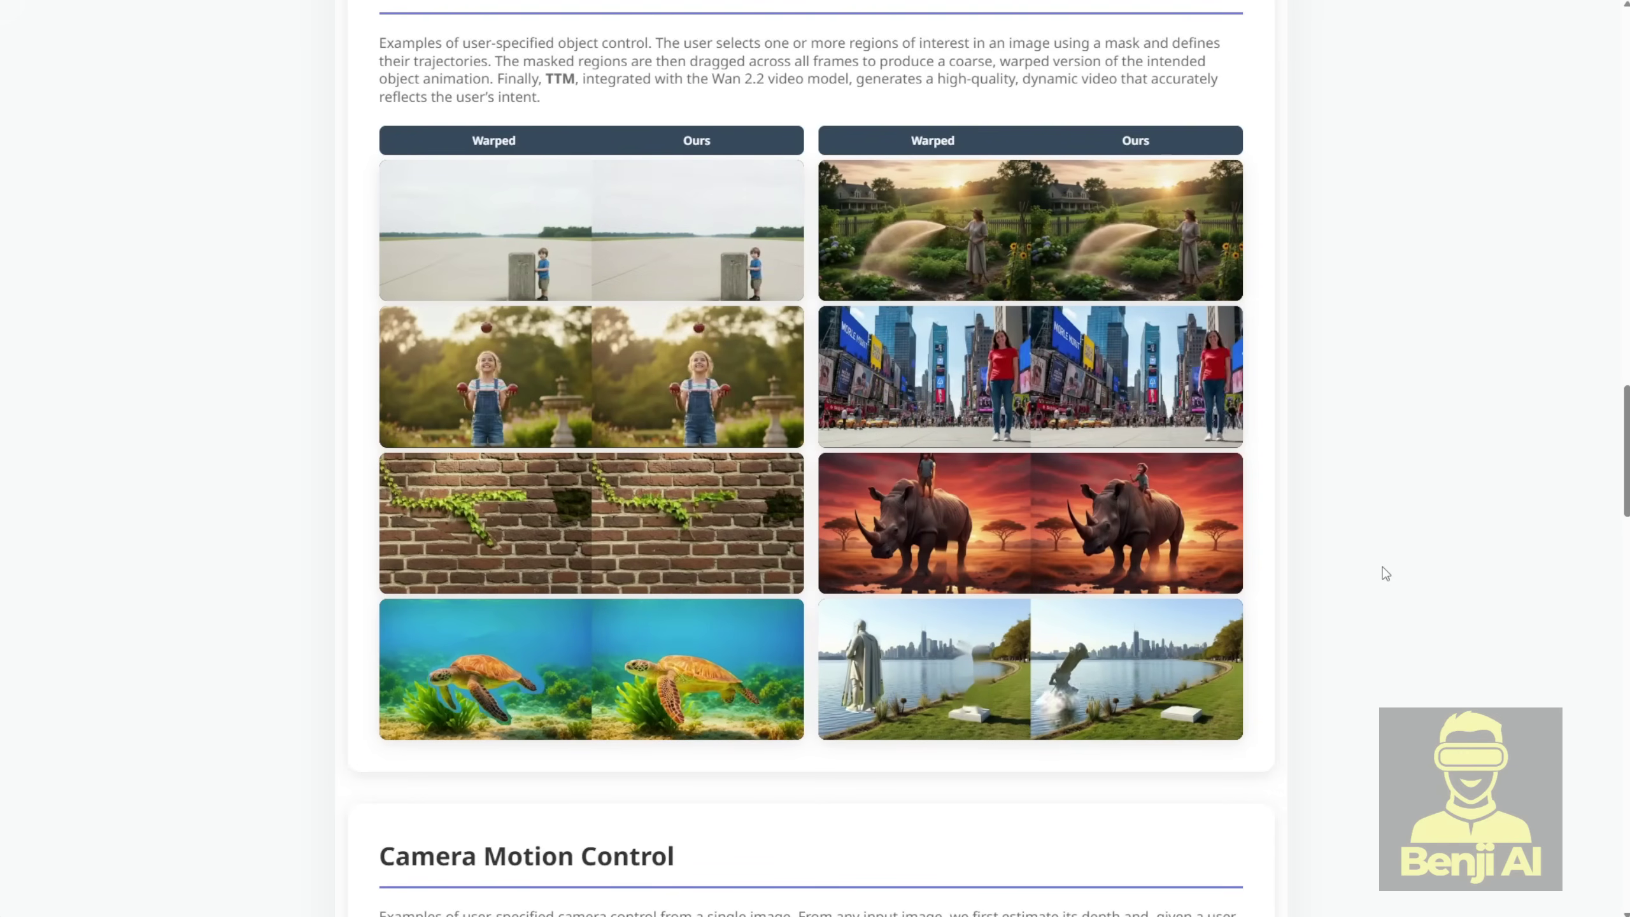
scroll(1384, 573, "down", 10)
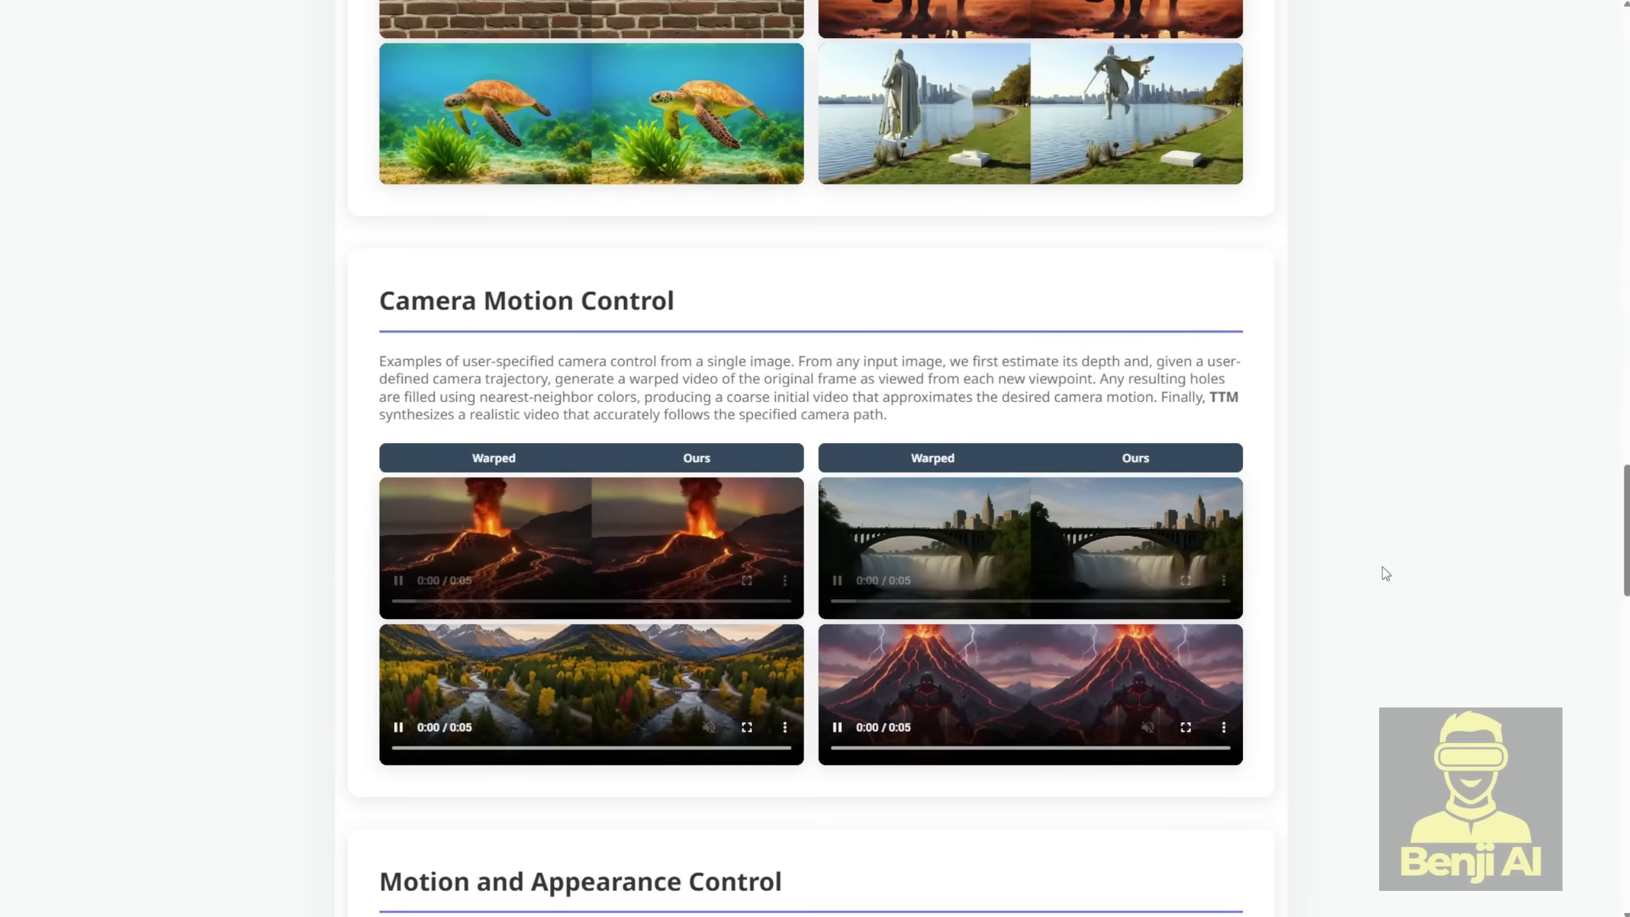
scroll(1383, 578, "down", 6)
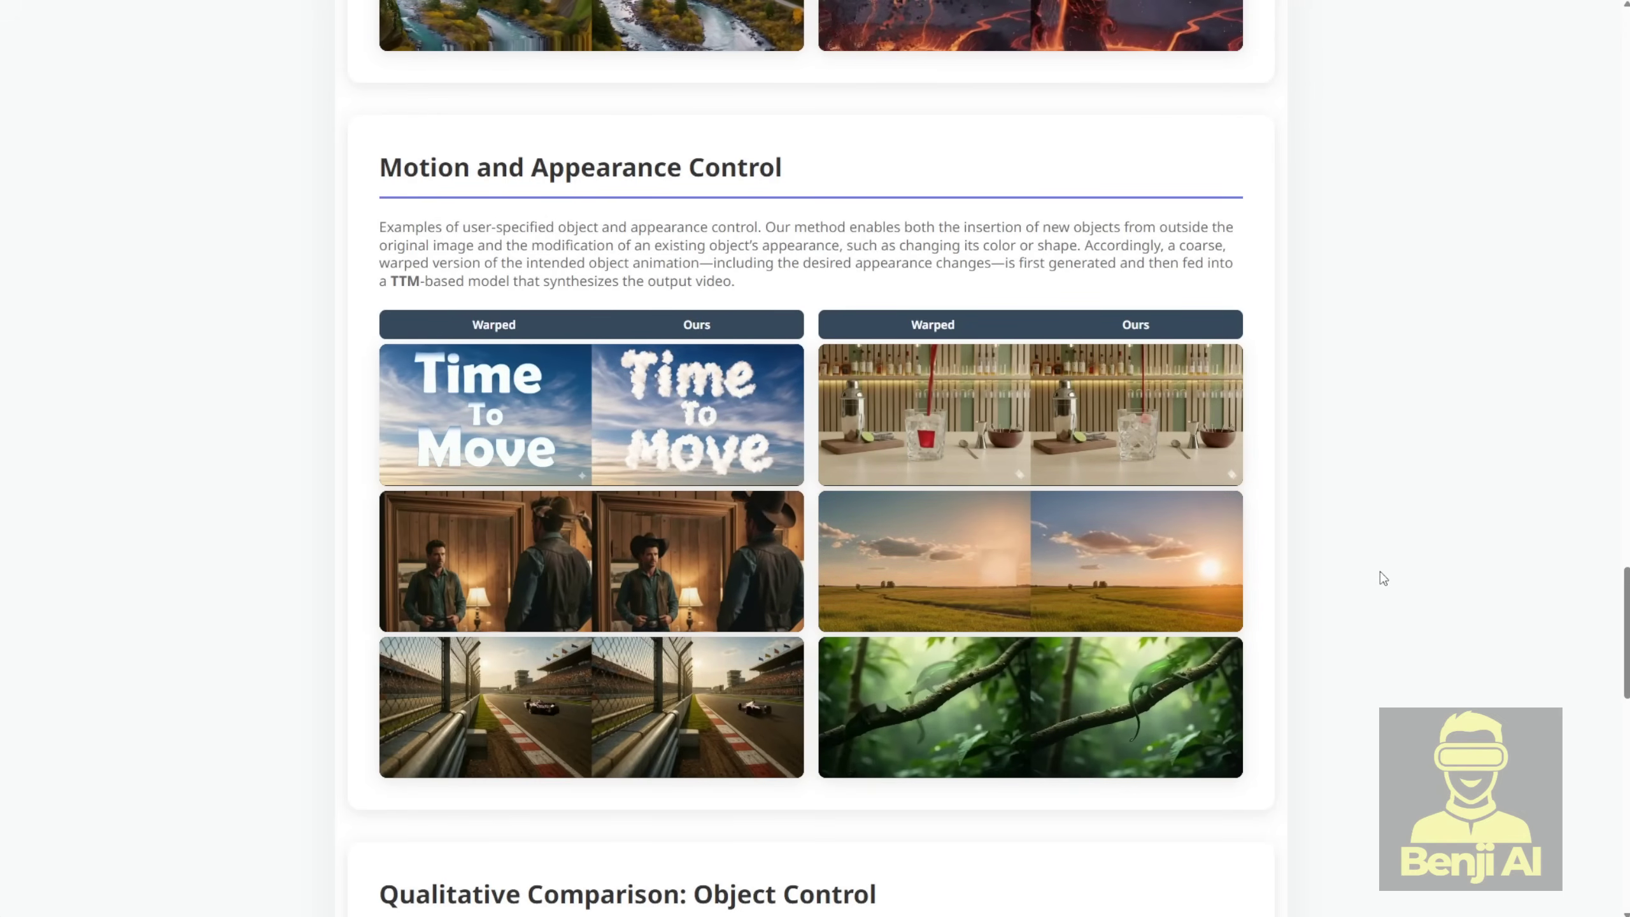
scroll(1383, 578, "down", 10)
scroll(1383, 578, "down", 2)
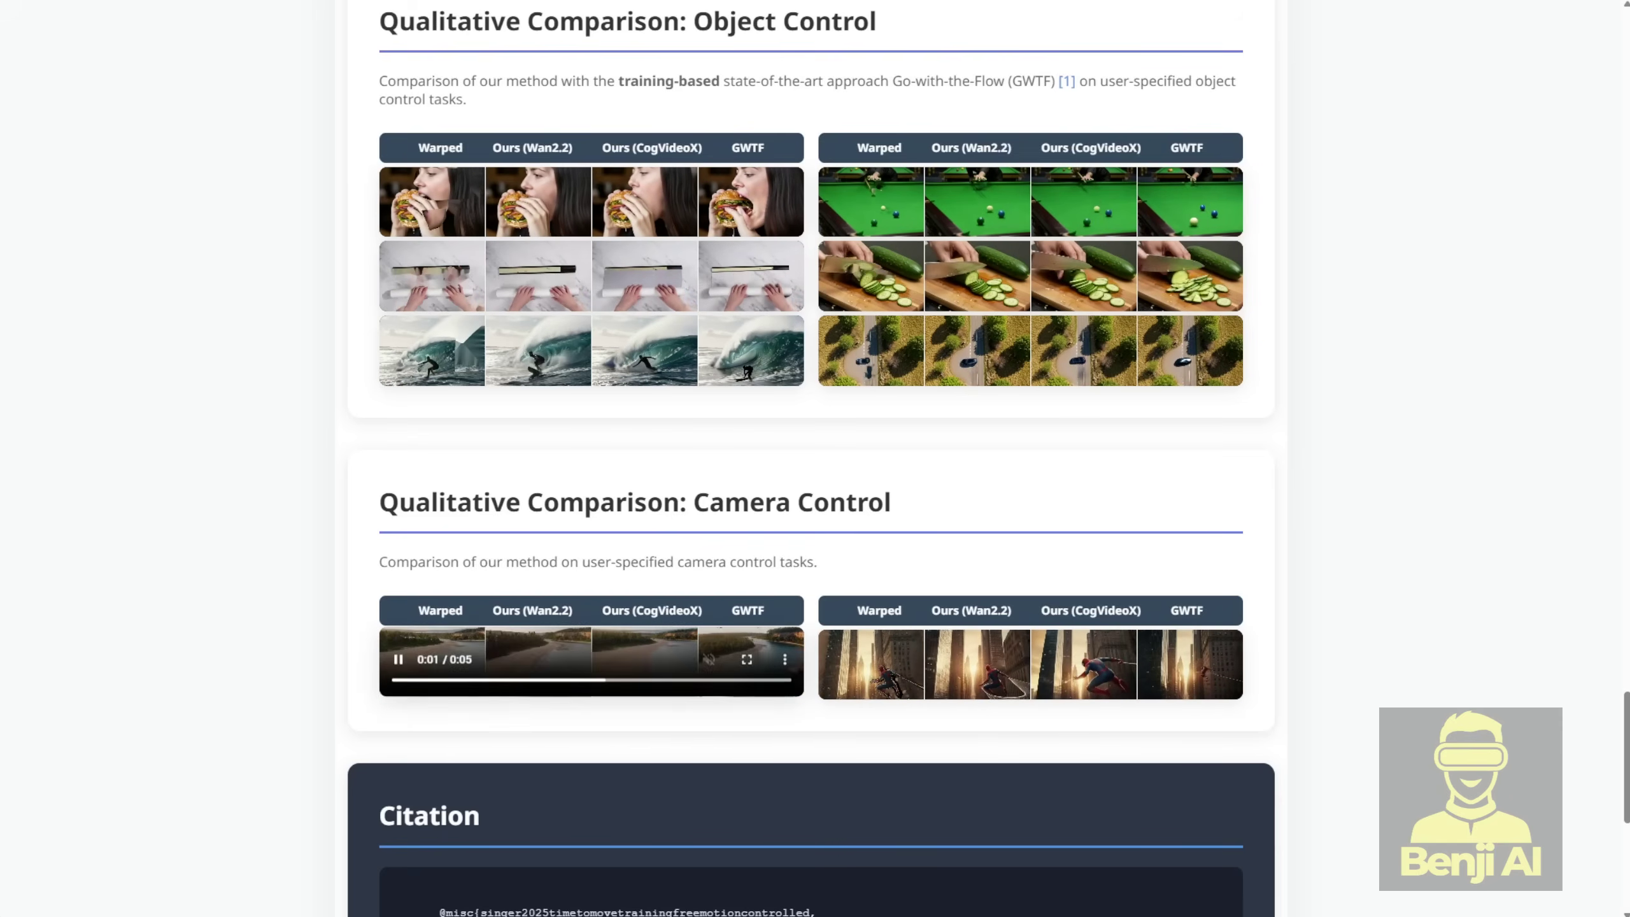
scroll(591, 665, "down", 5)
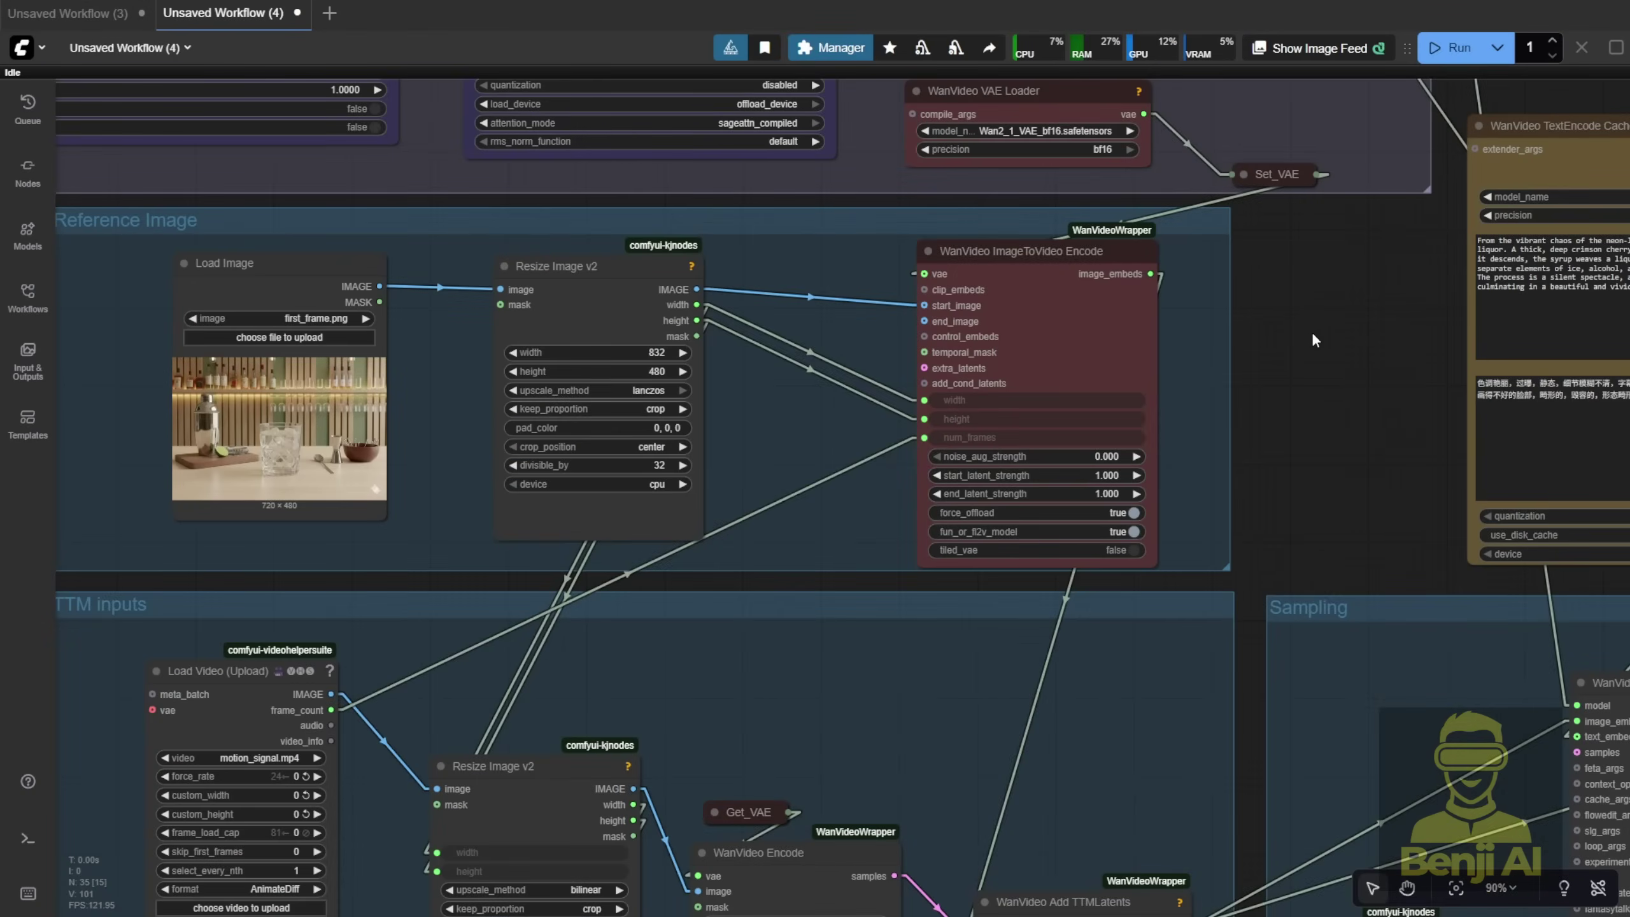
Pan and zoom to the group pairing the wan22RemixT2VI2V models with the lightx2v 4-step LoRAs.
scroll(1304, 268, "down", 2)
left_click_drag(1304, 268, 1189, 589)
scroll(1499, 281, "down", 2)
scroll(881, 263, "up", 2)
scroll(880, 263, "up", 4)
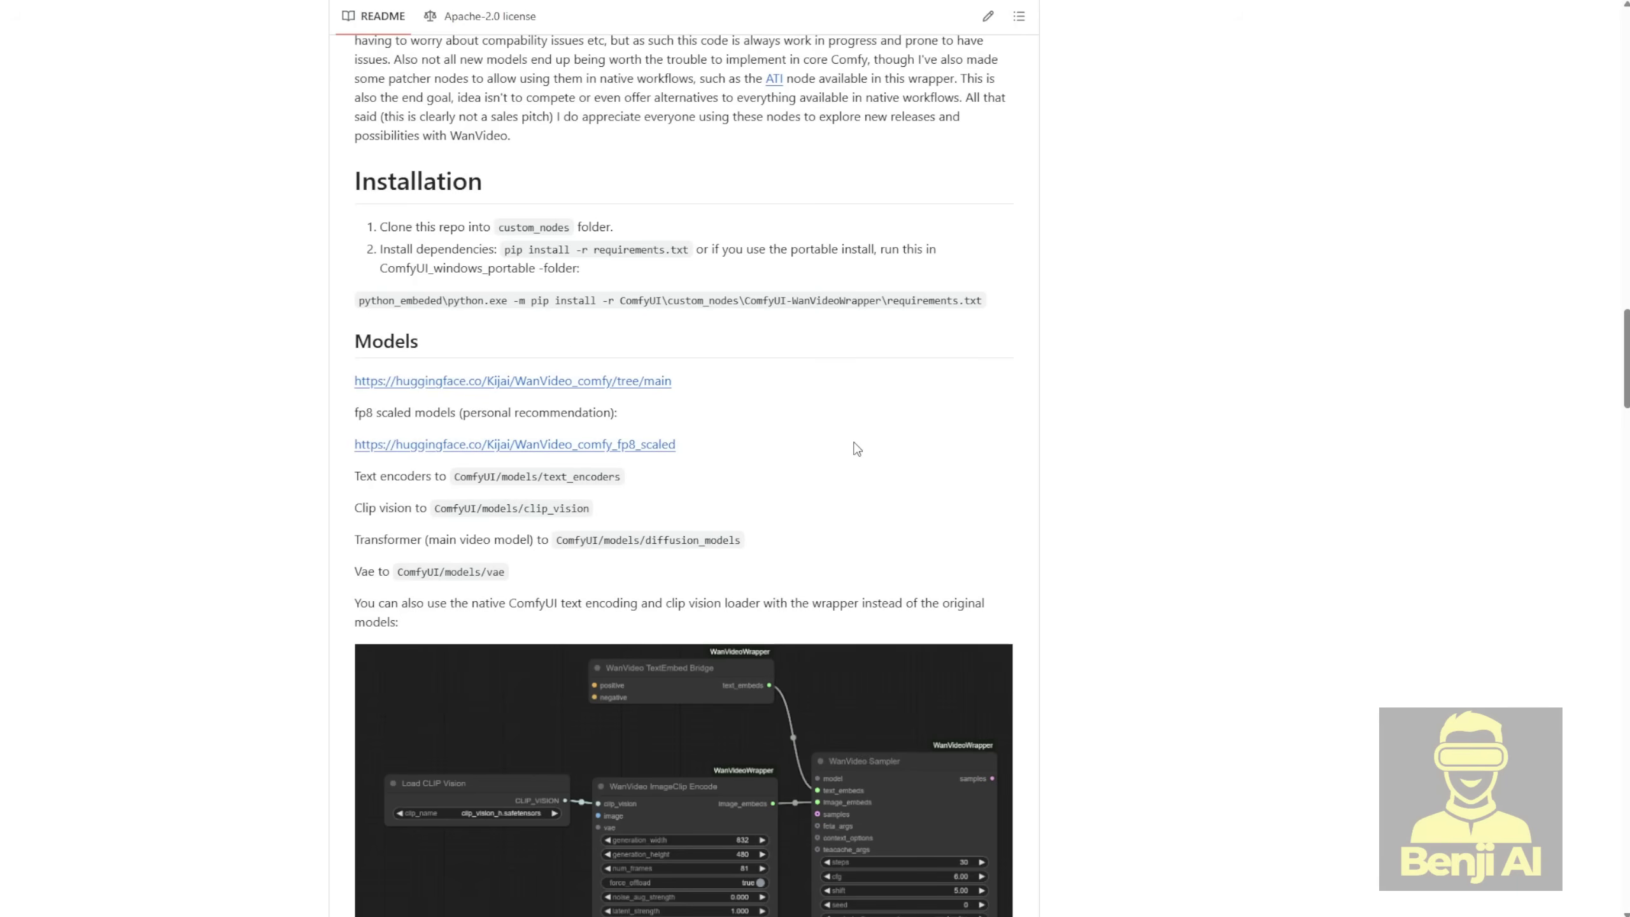
scroll(858, 450, "down", 15)
scroll(858, 449, "up", 6)
left_click_drag(354, 524, 748, 591)
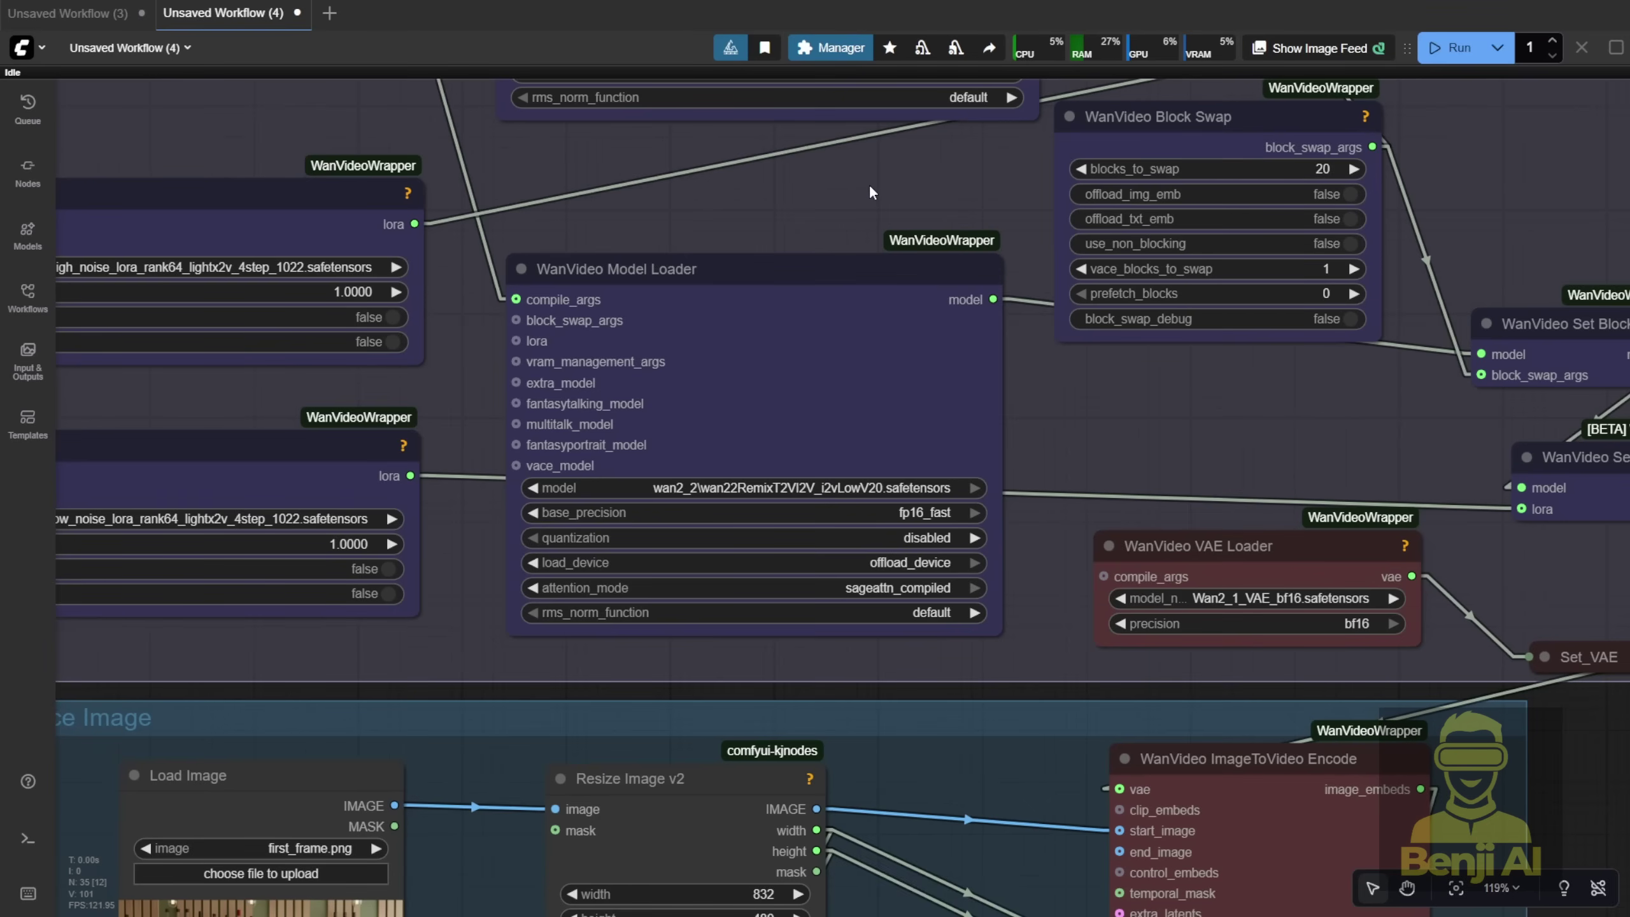
Set the lower WanVideo Model Loader to wan2.2_i2v_low_noise_14B_fp16.
left_click_drag(868, 184, 1058, 503)
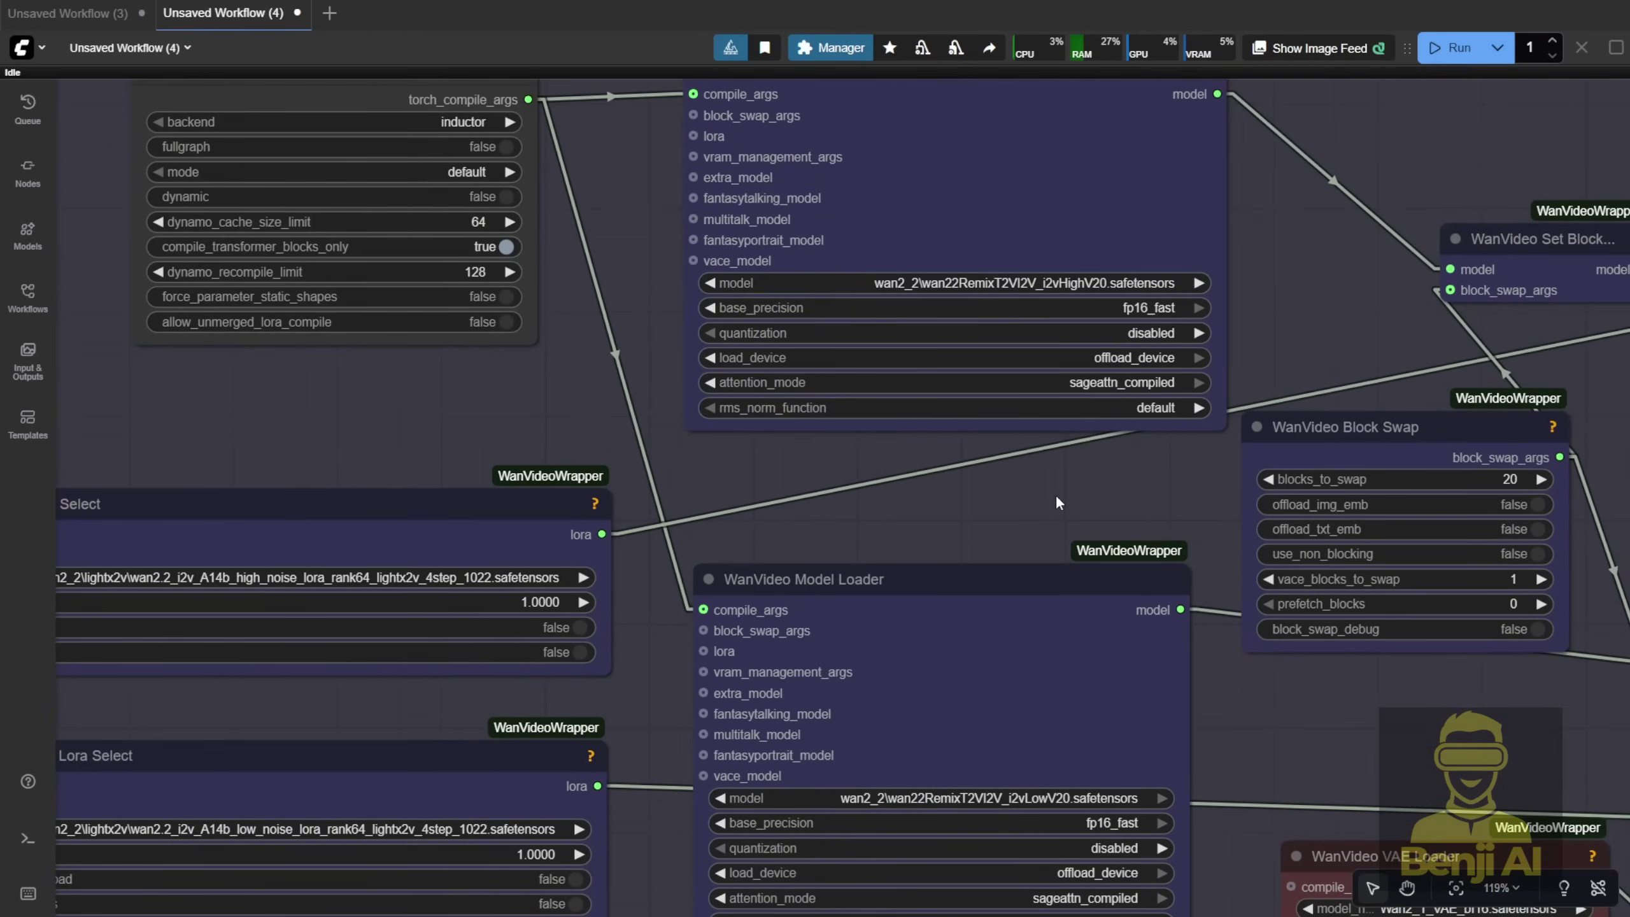
scroll(1057, 503, "down", 2)
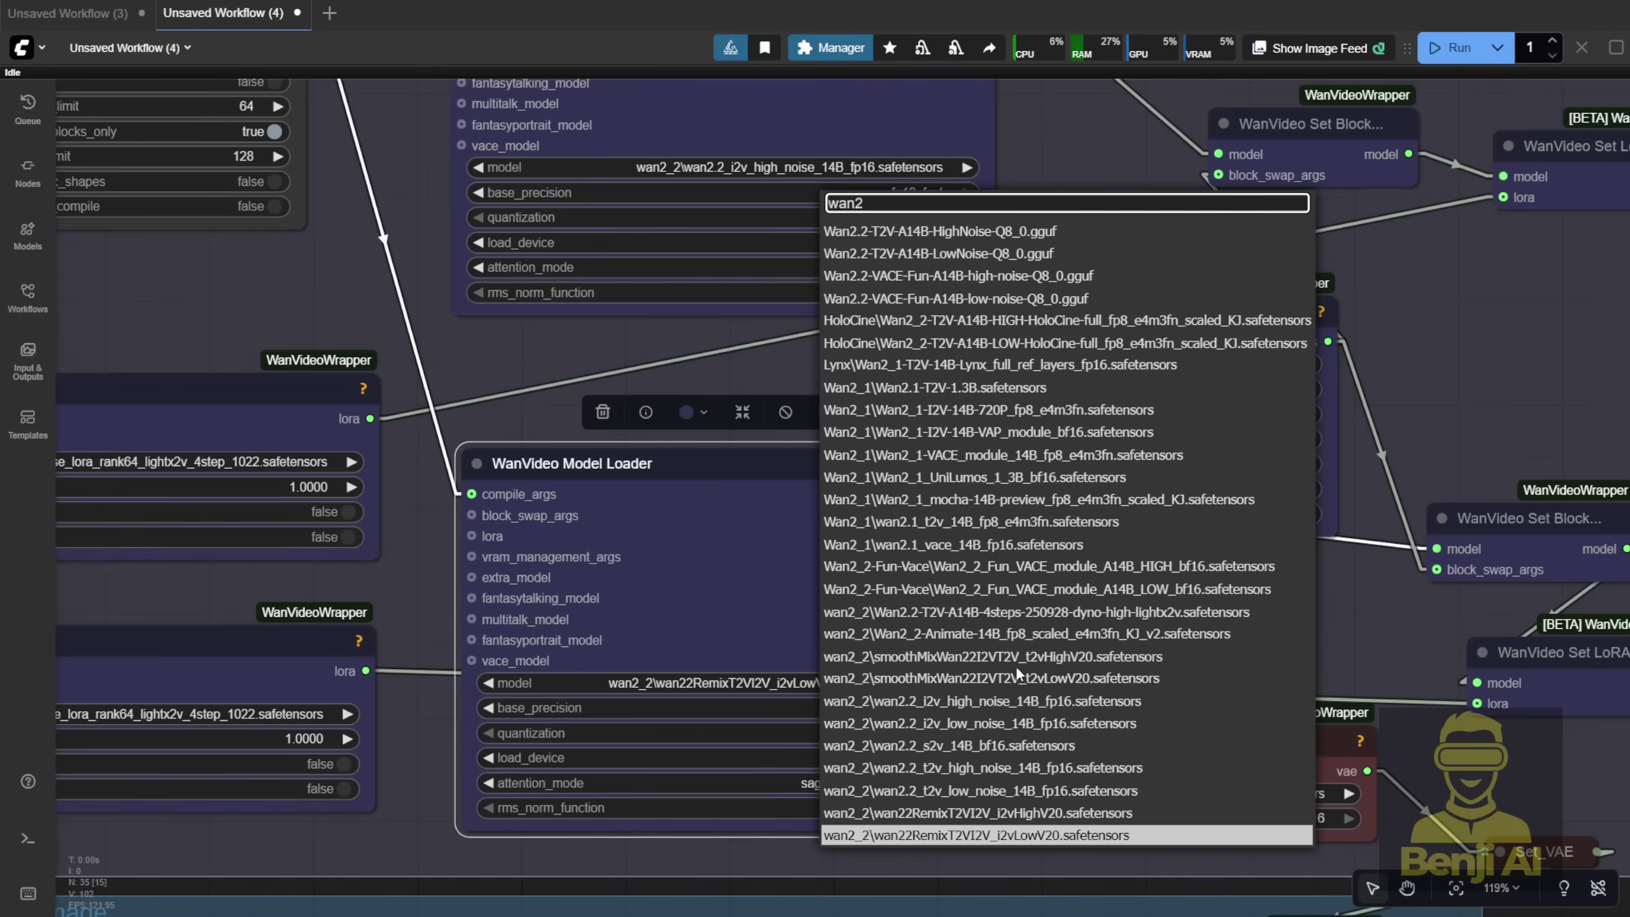
left_click(1085, 732)
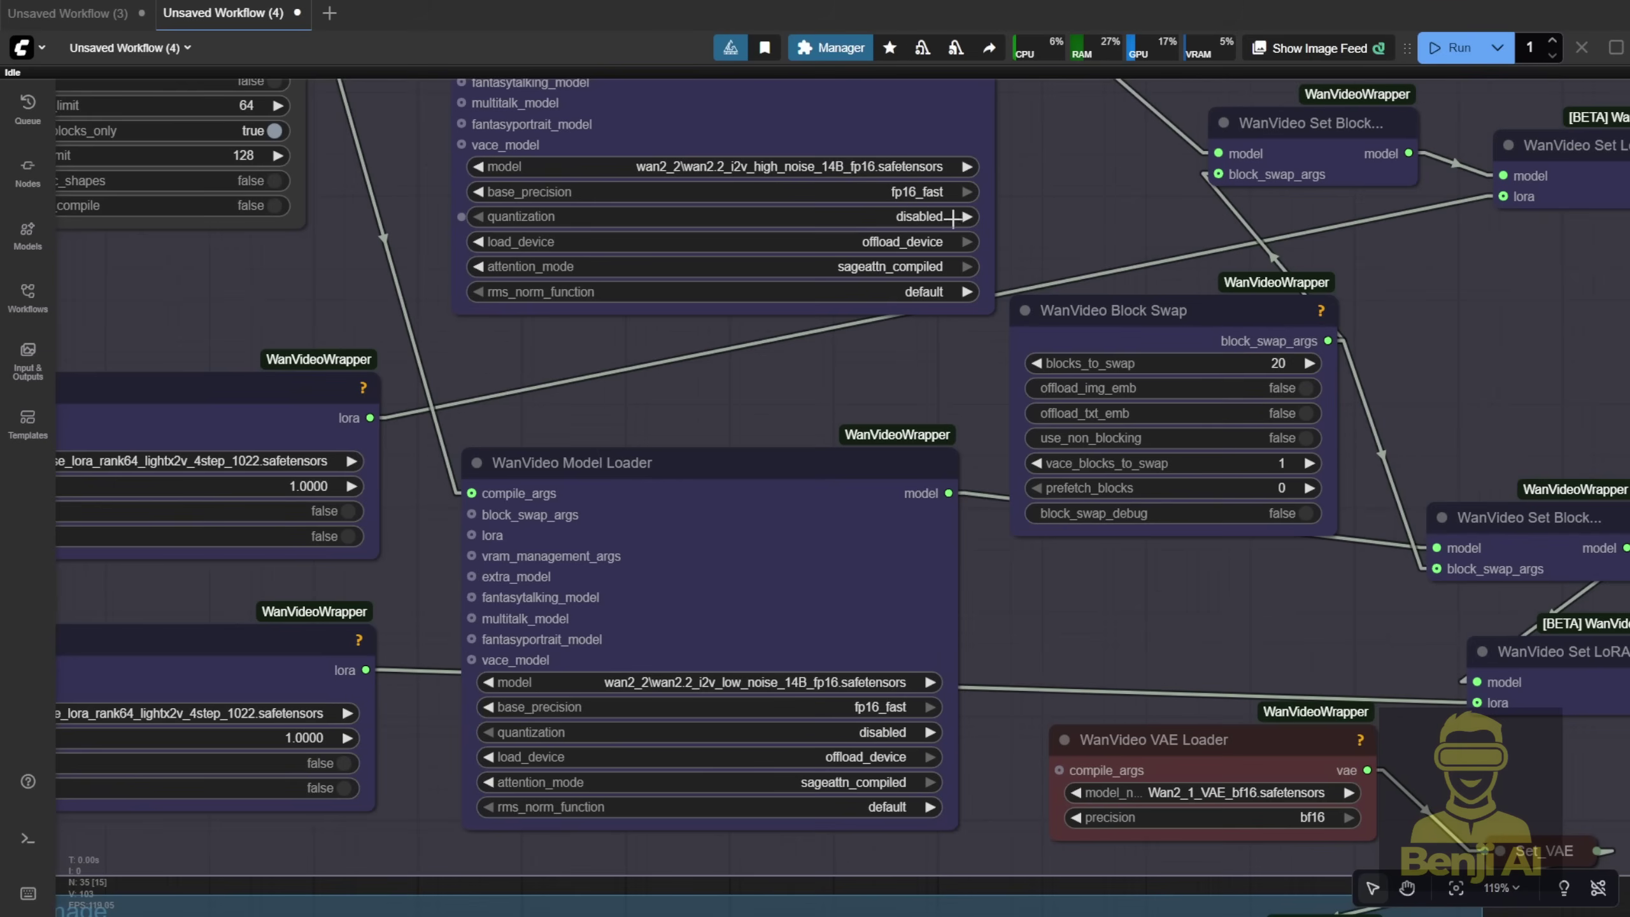
Reposition the upper model loader and the WanVideo Set Block node.
scroll(911, 142, "up", 2)
left_click_drag(910, 109, 895, 184)
scroll(940, 330, "down", 3)
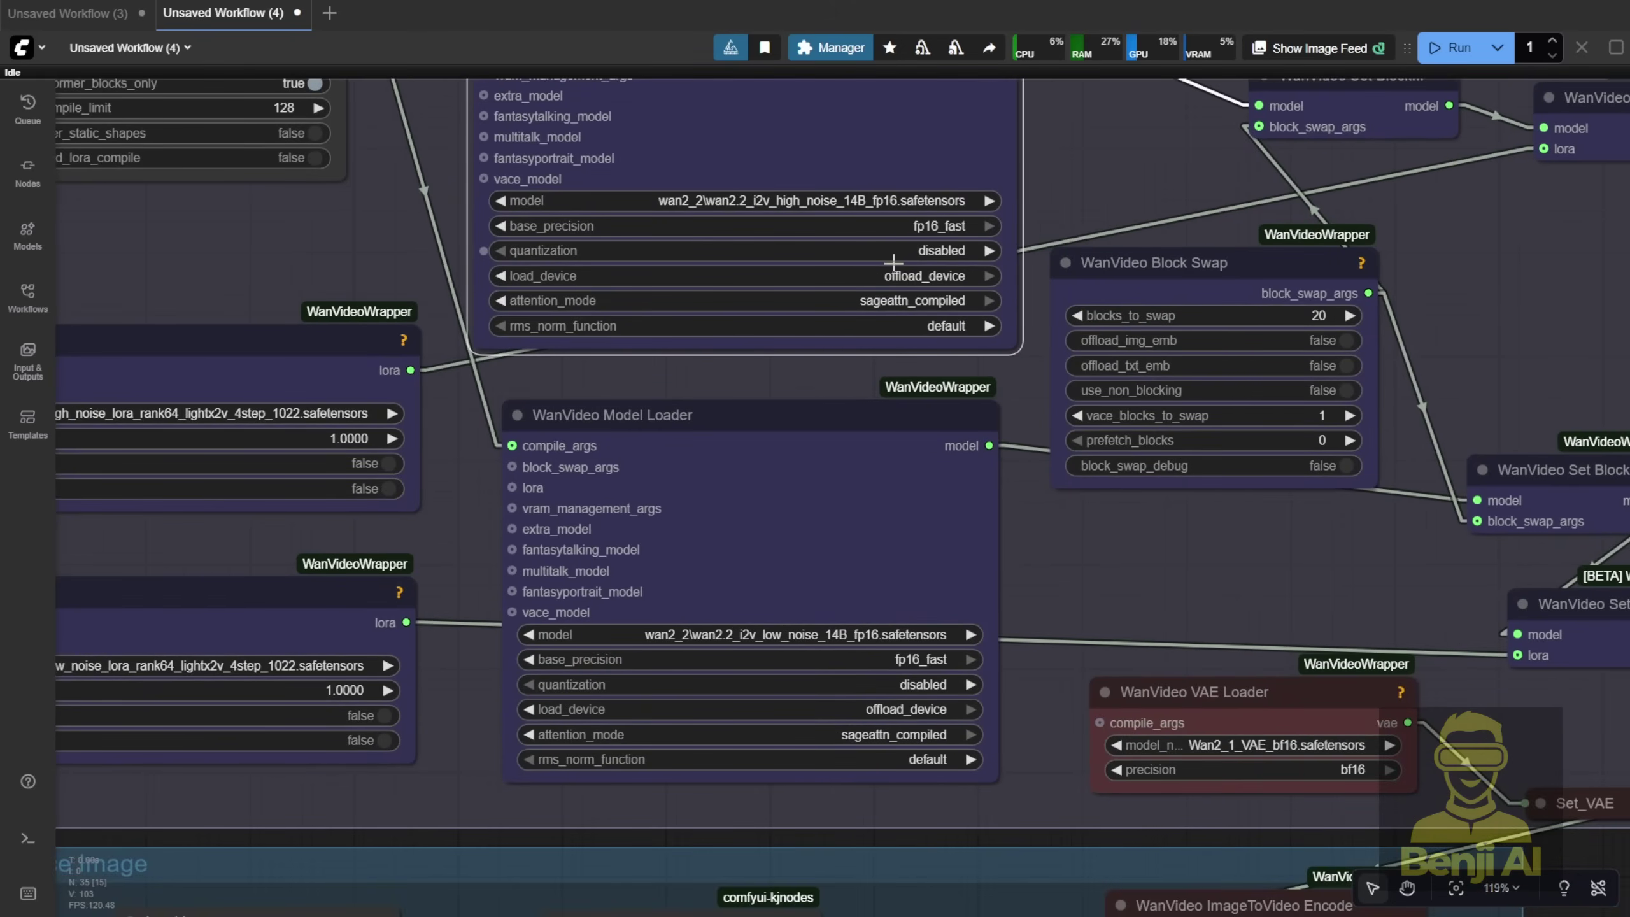
mouse_move(891, 261)
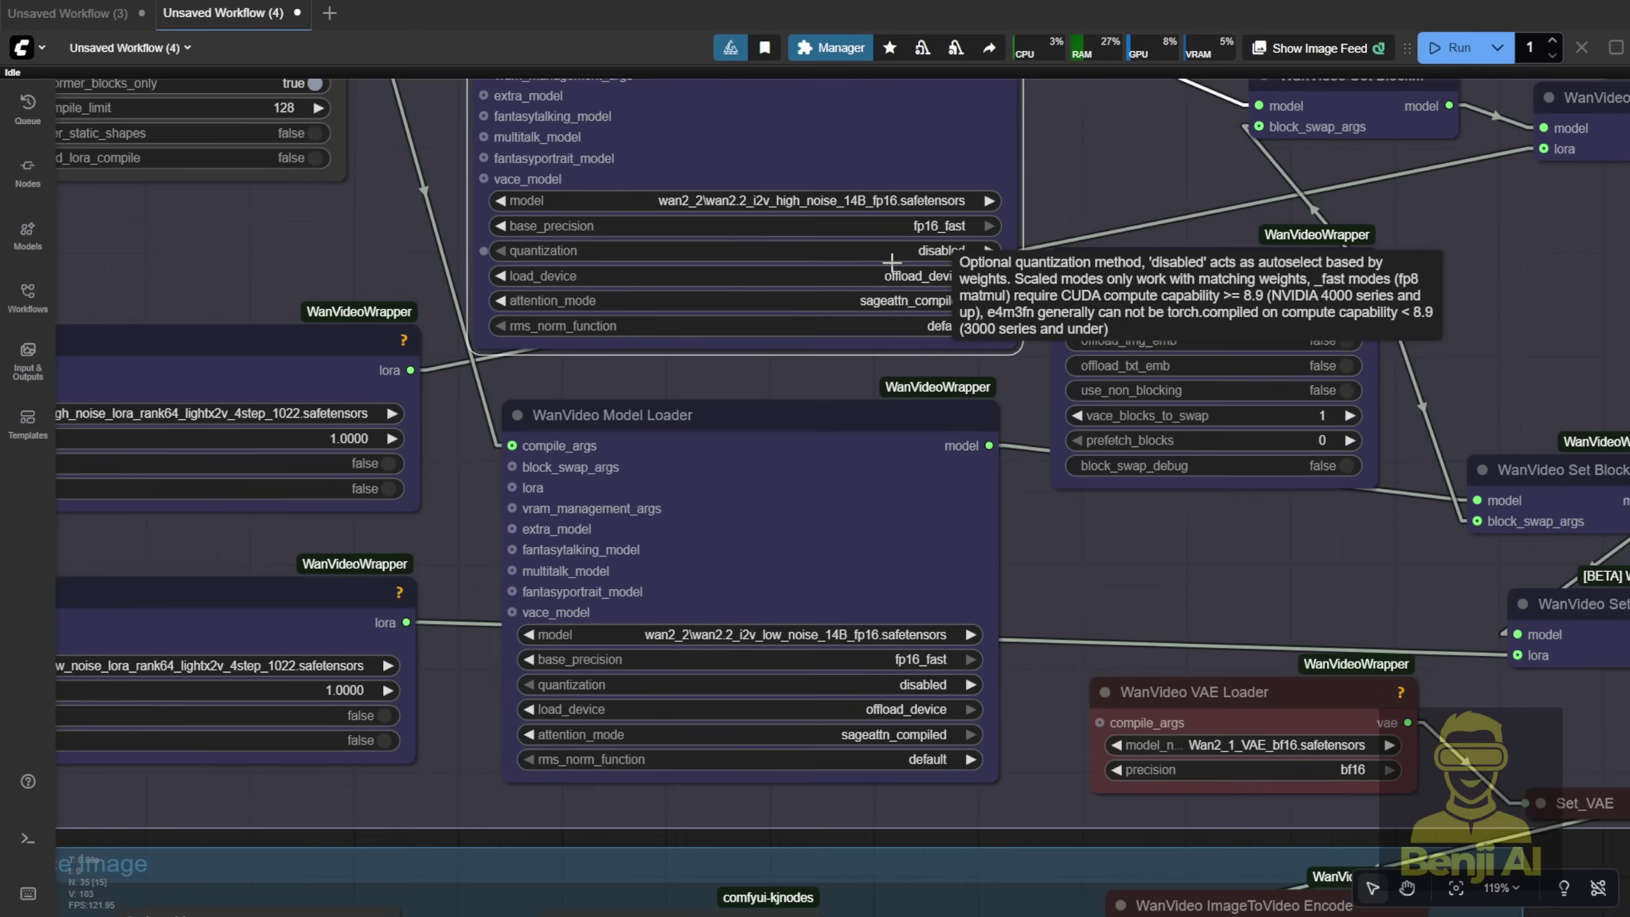
scroll(892, 261, "down", 3)
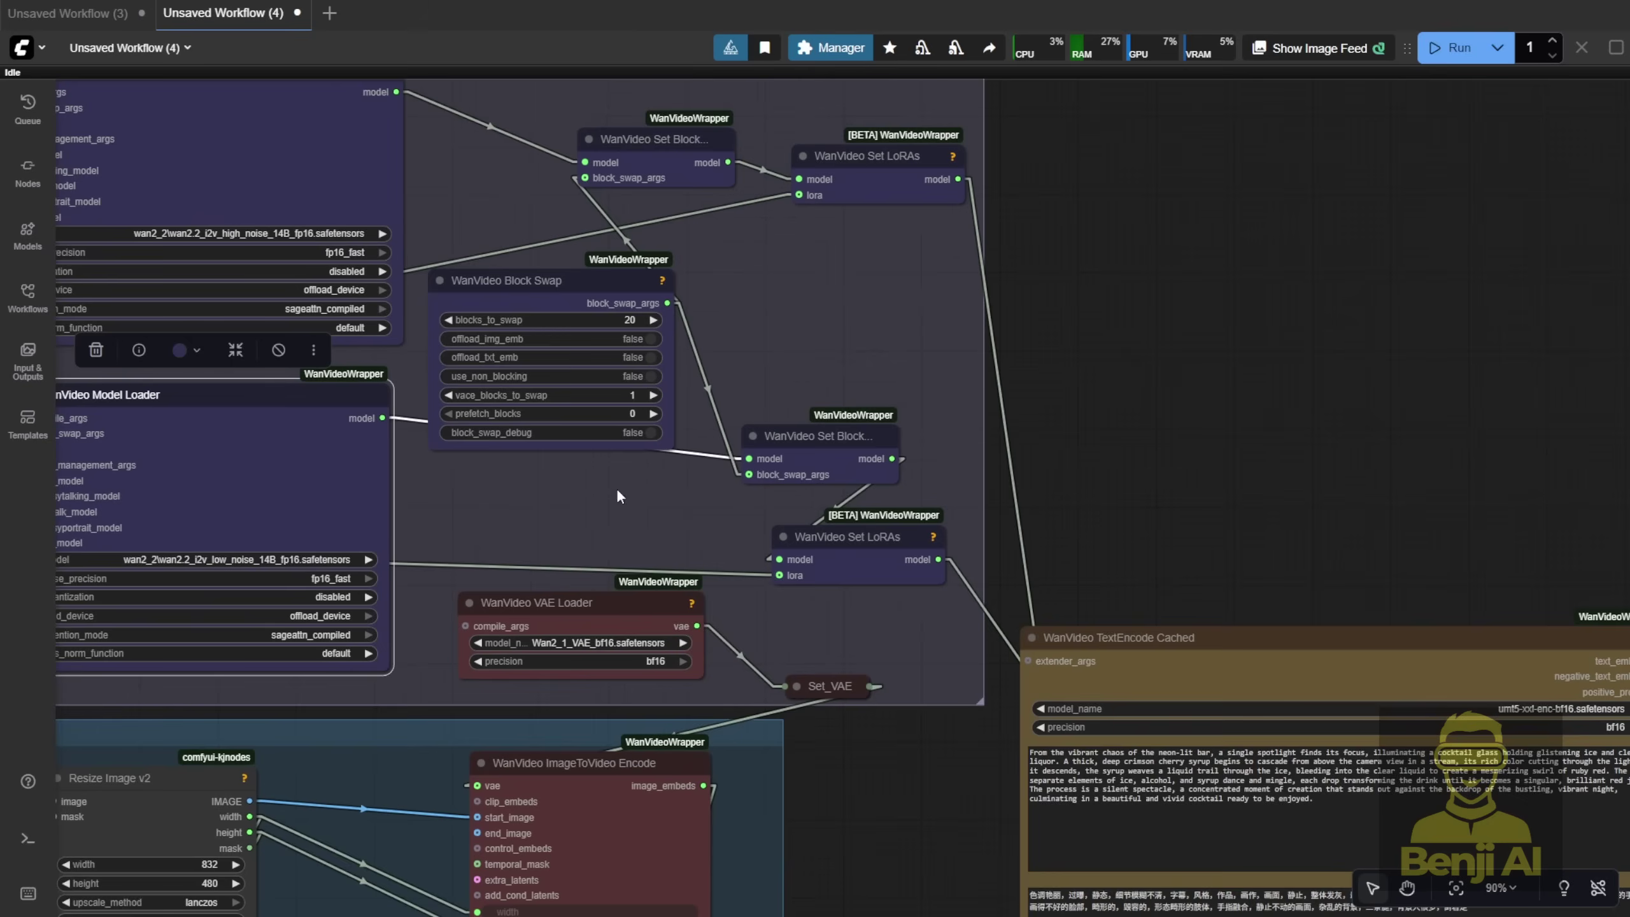
left_click_drag(630, 221, 632, 239)
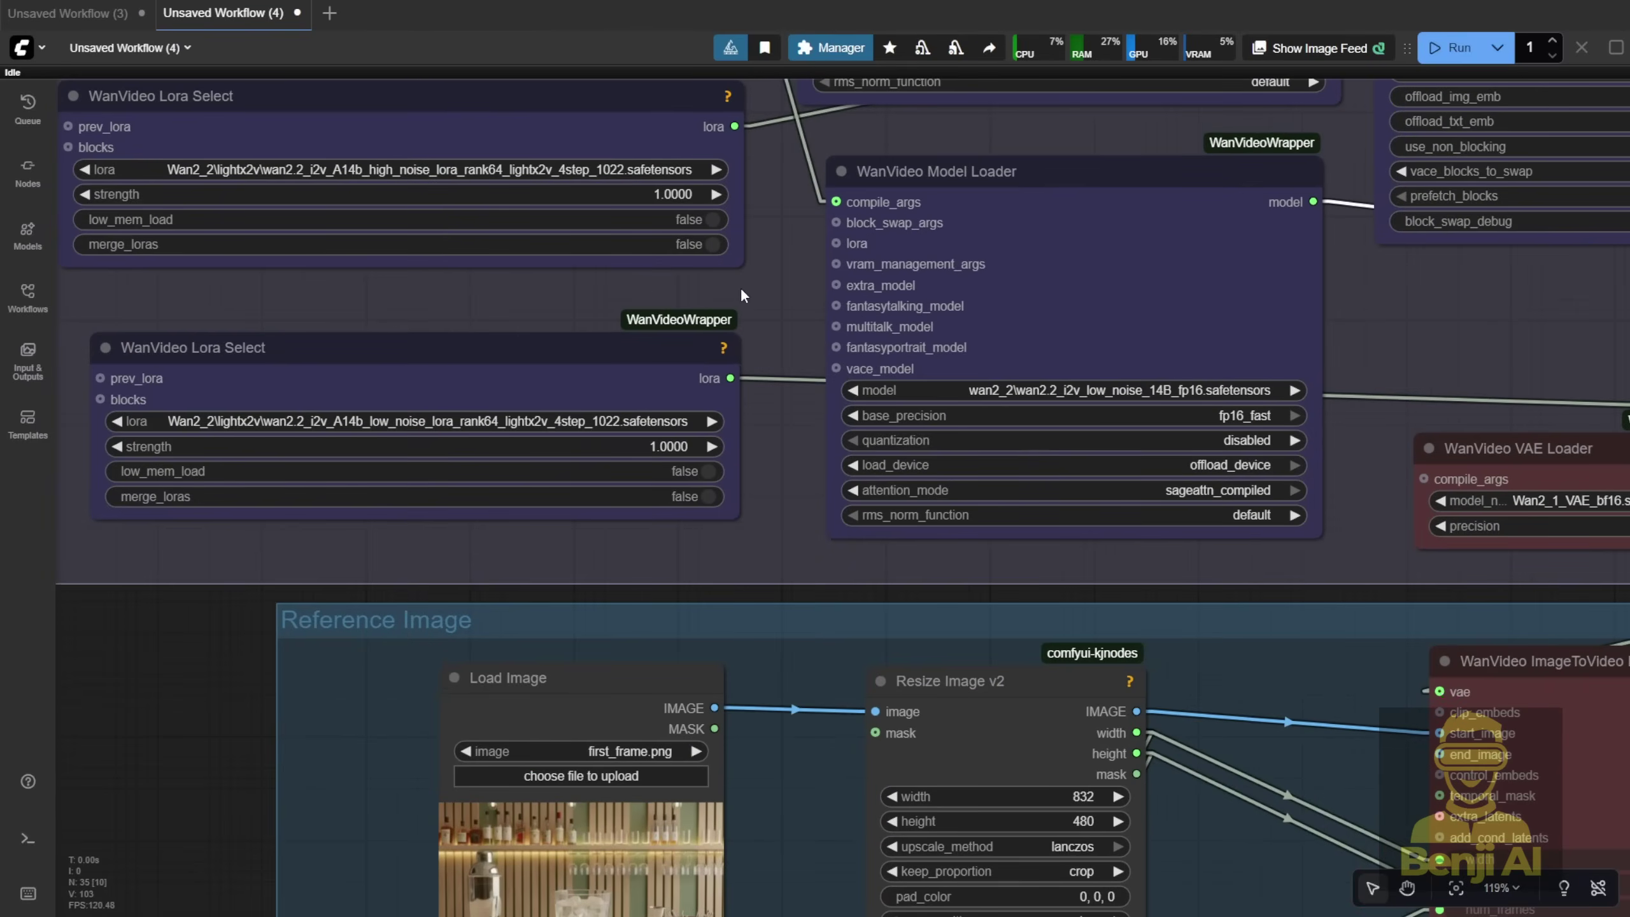
left_click_drag(189, 377, 507, 436)
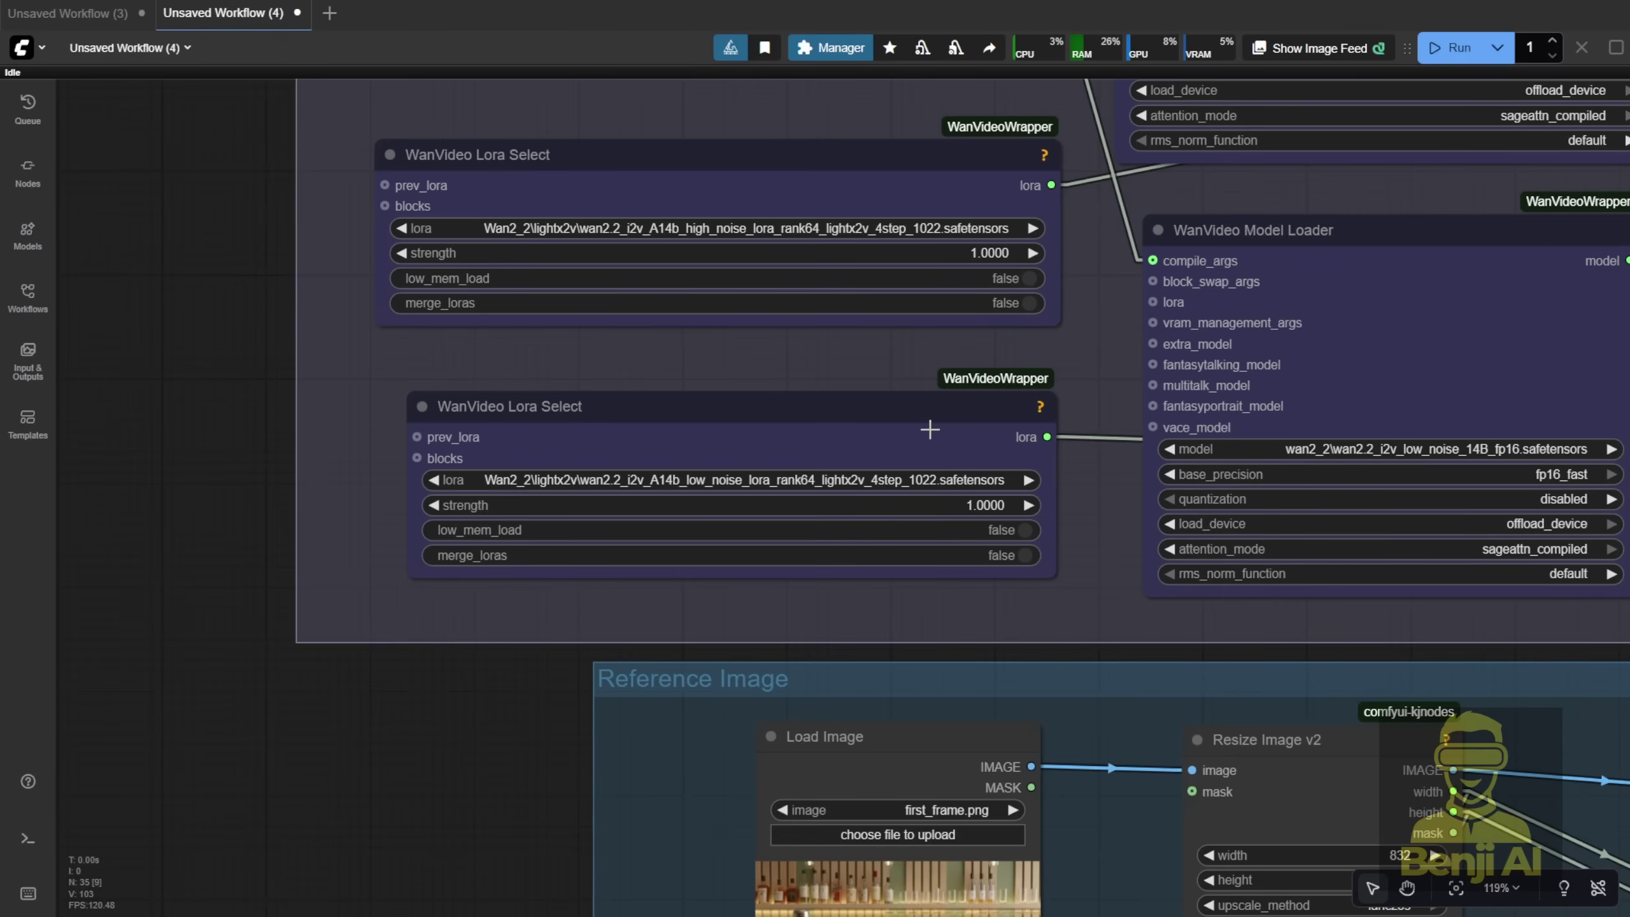
Inspect the Sampling group's Steps and Split_step nodes.
scroll(929, 430, "down", 3)
left_click_drag(930, 430, 944, 361)
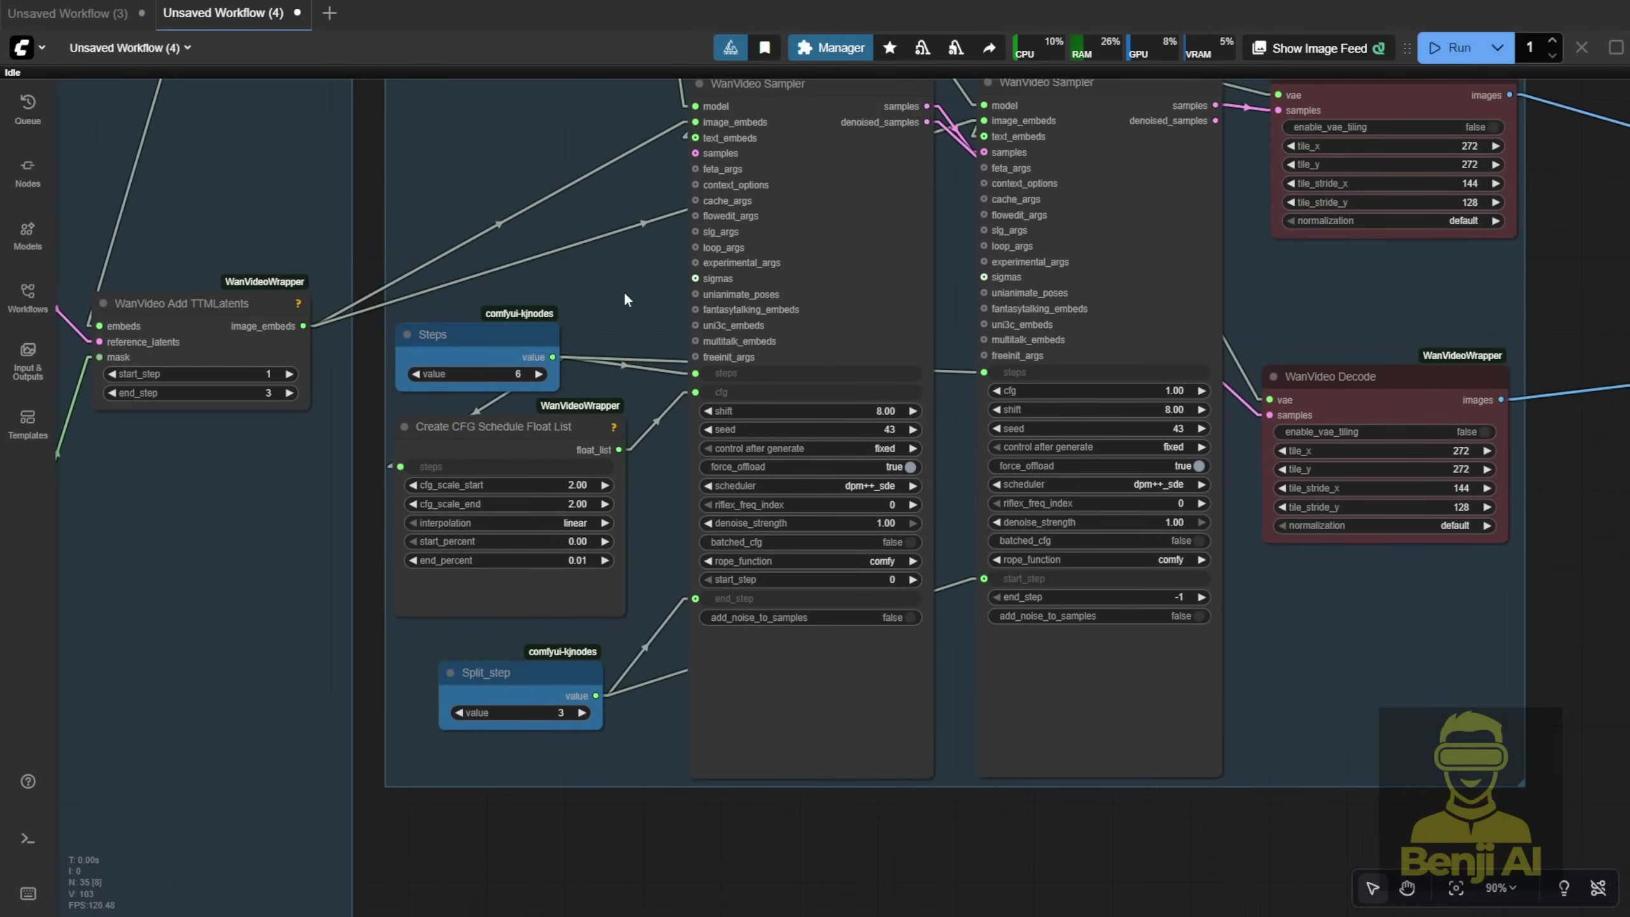
left_click_drag(626, 299, 673, 300)
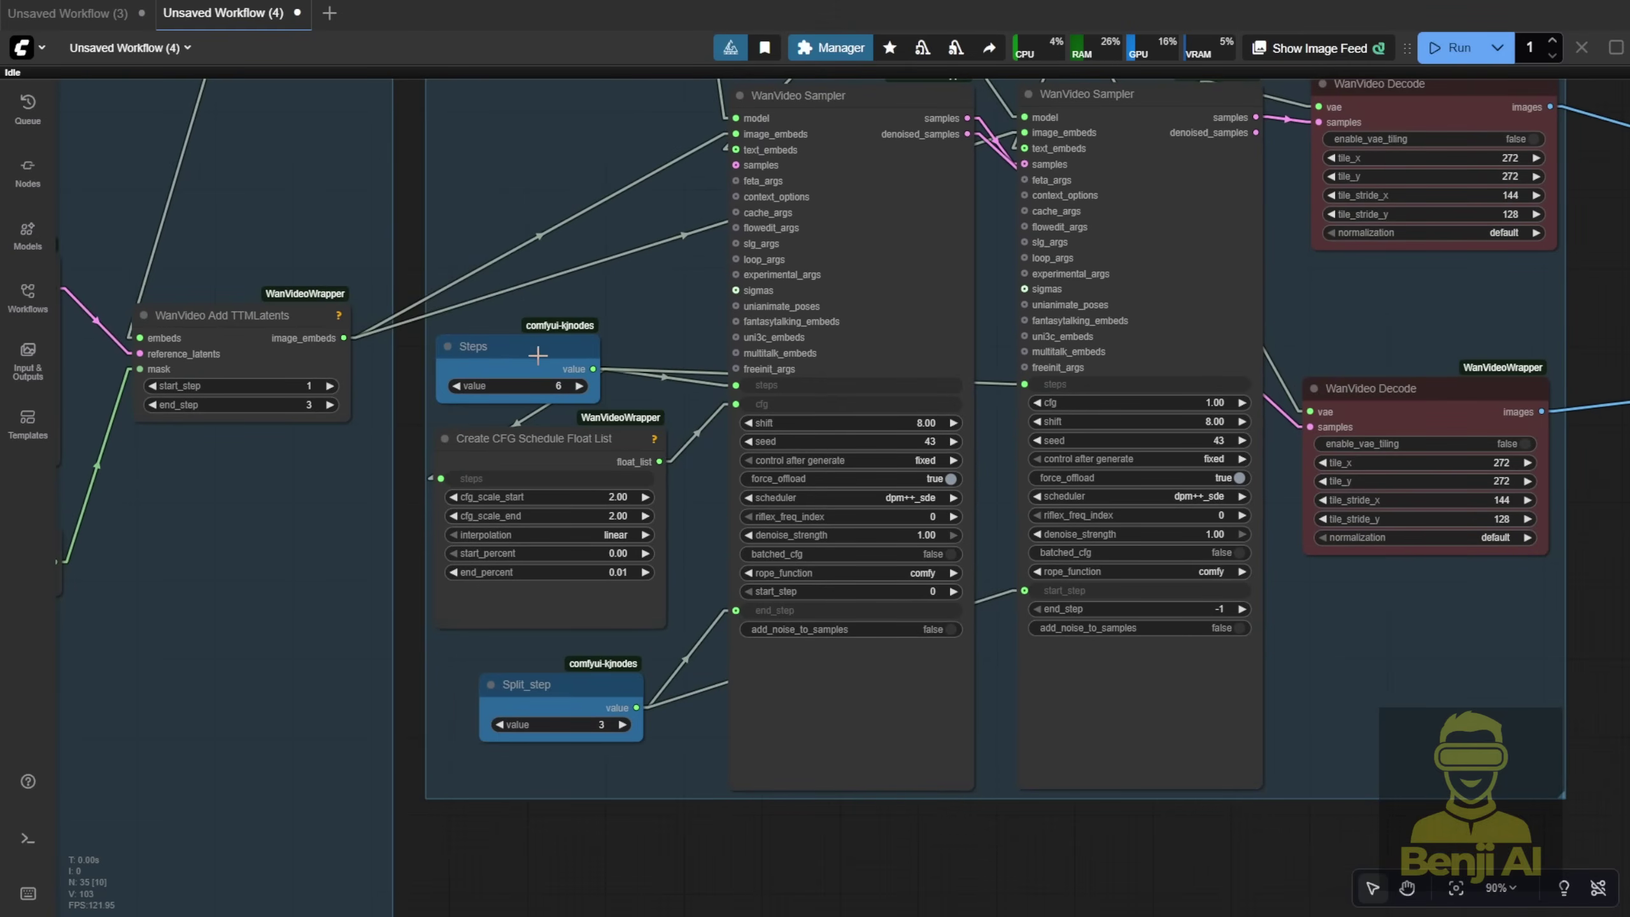
left_click(512, 357)
scroll(571, 410, "up", 4)
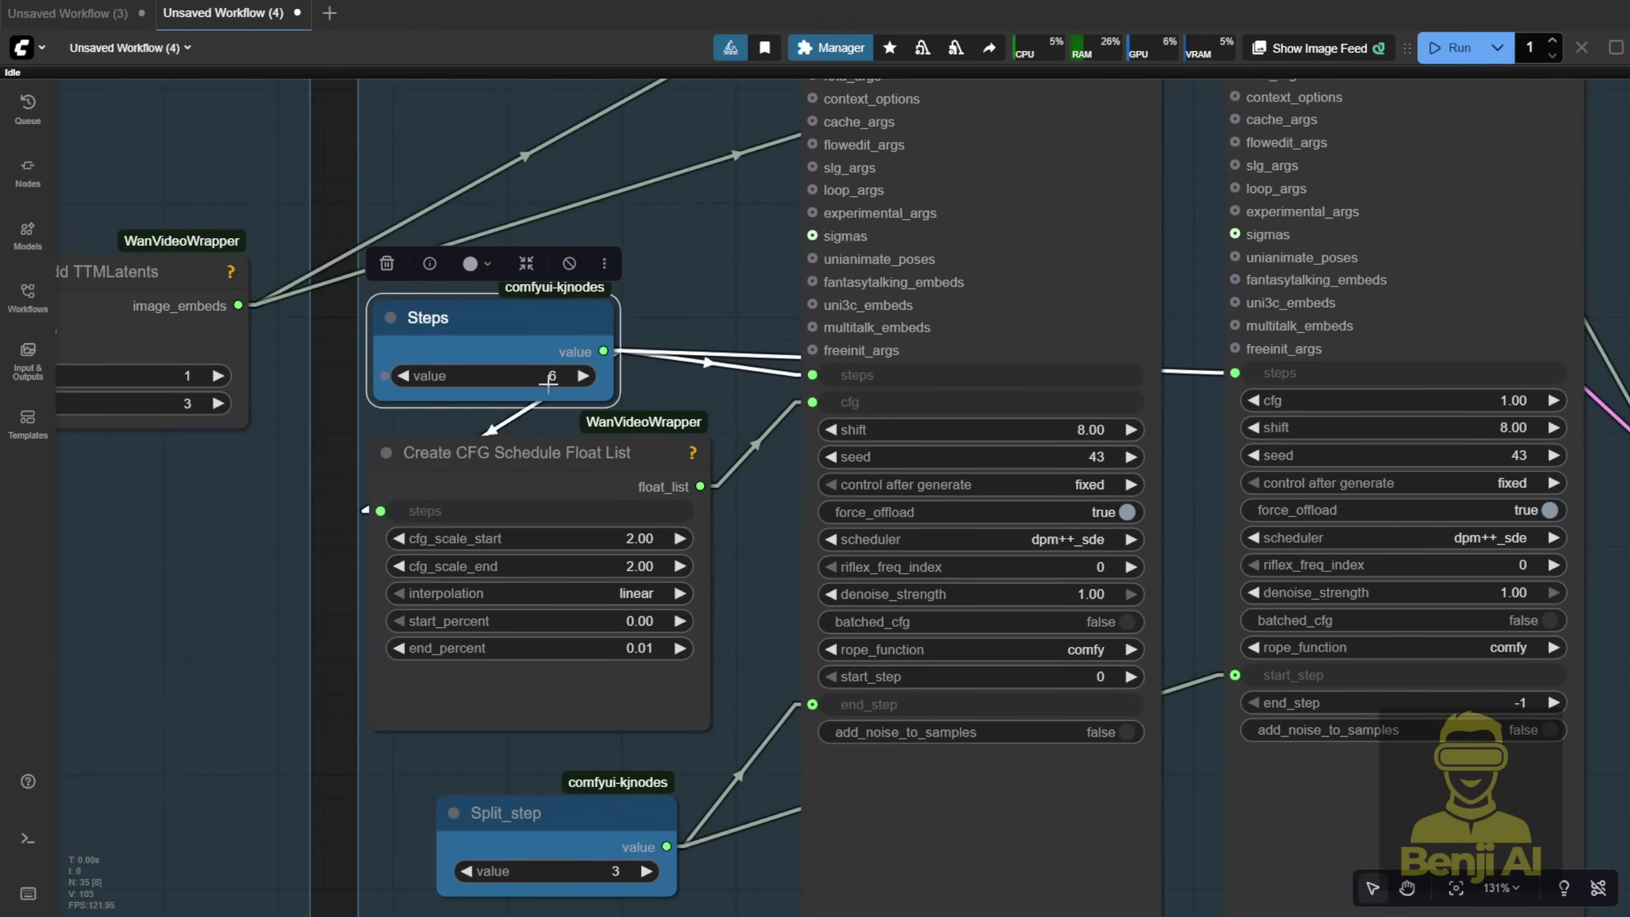
scroll(385, 375, "down", 3)
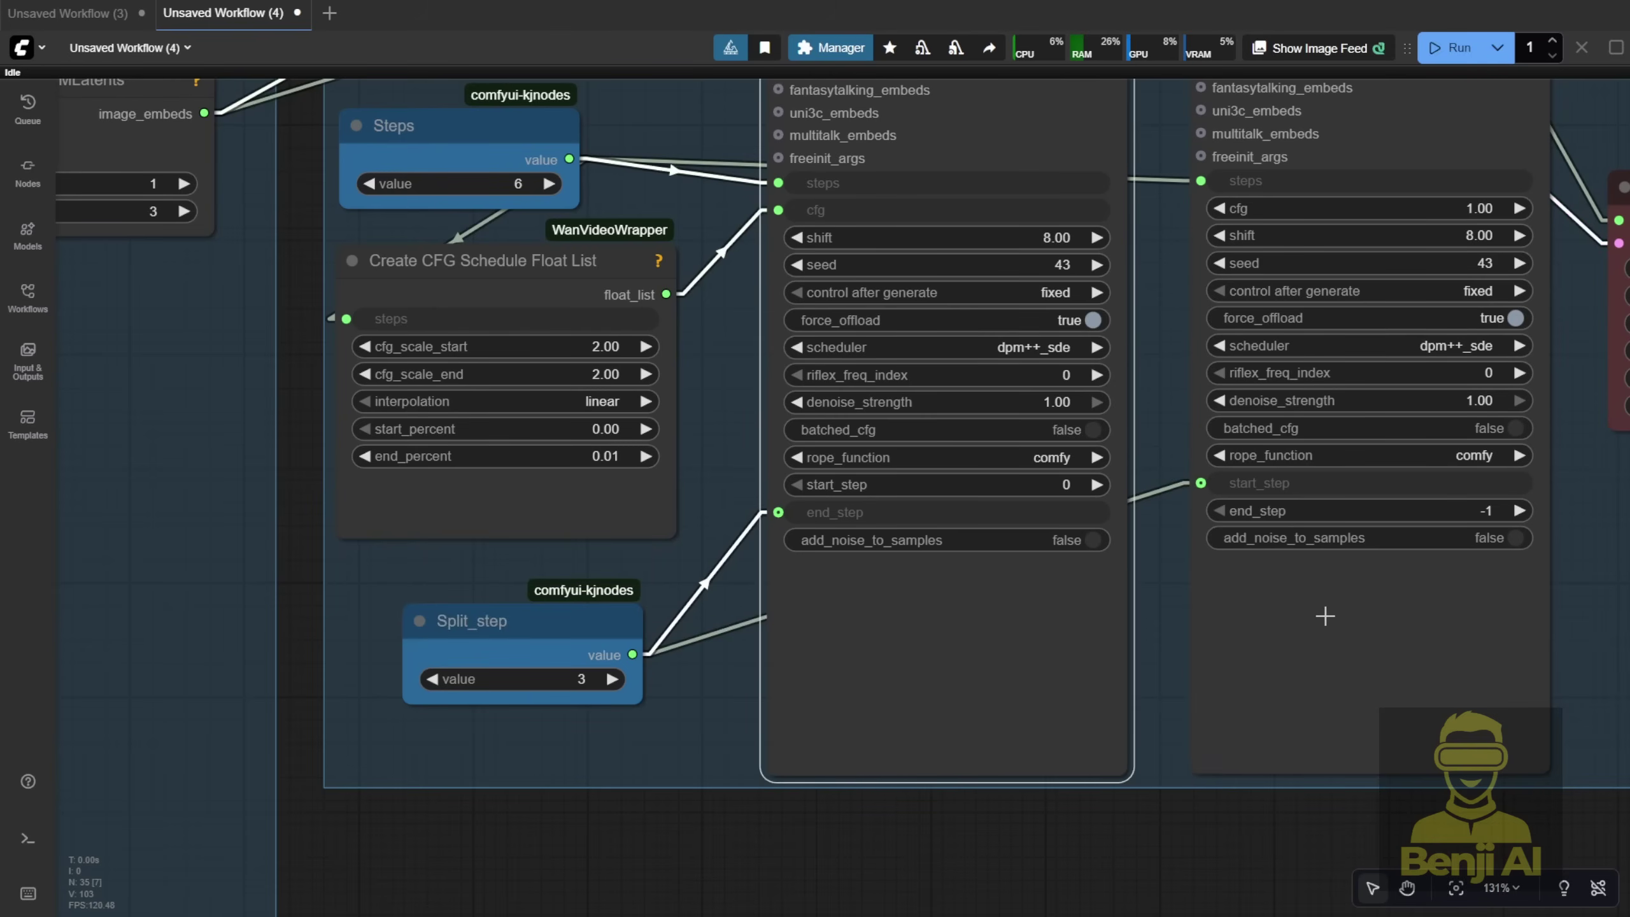
left_click(462, 125)
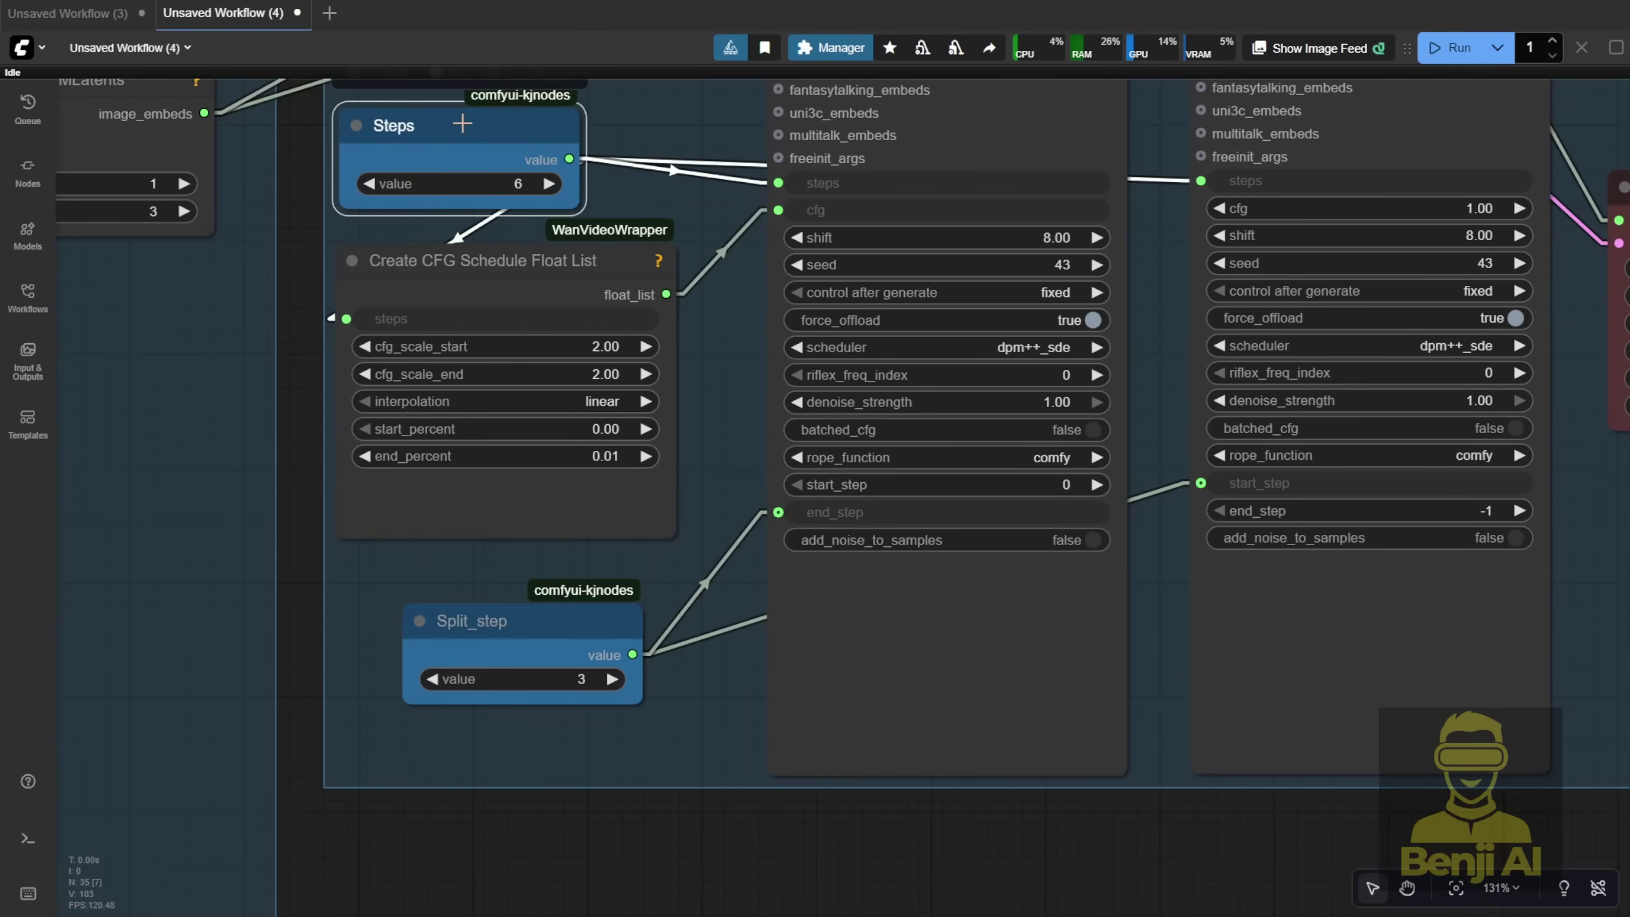
left_click(548, 668)
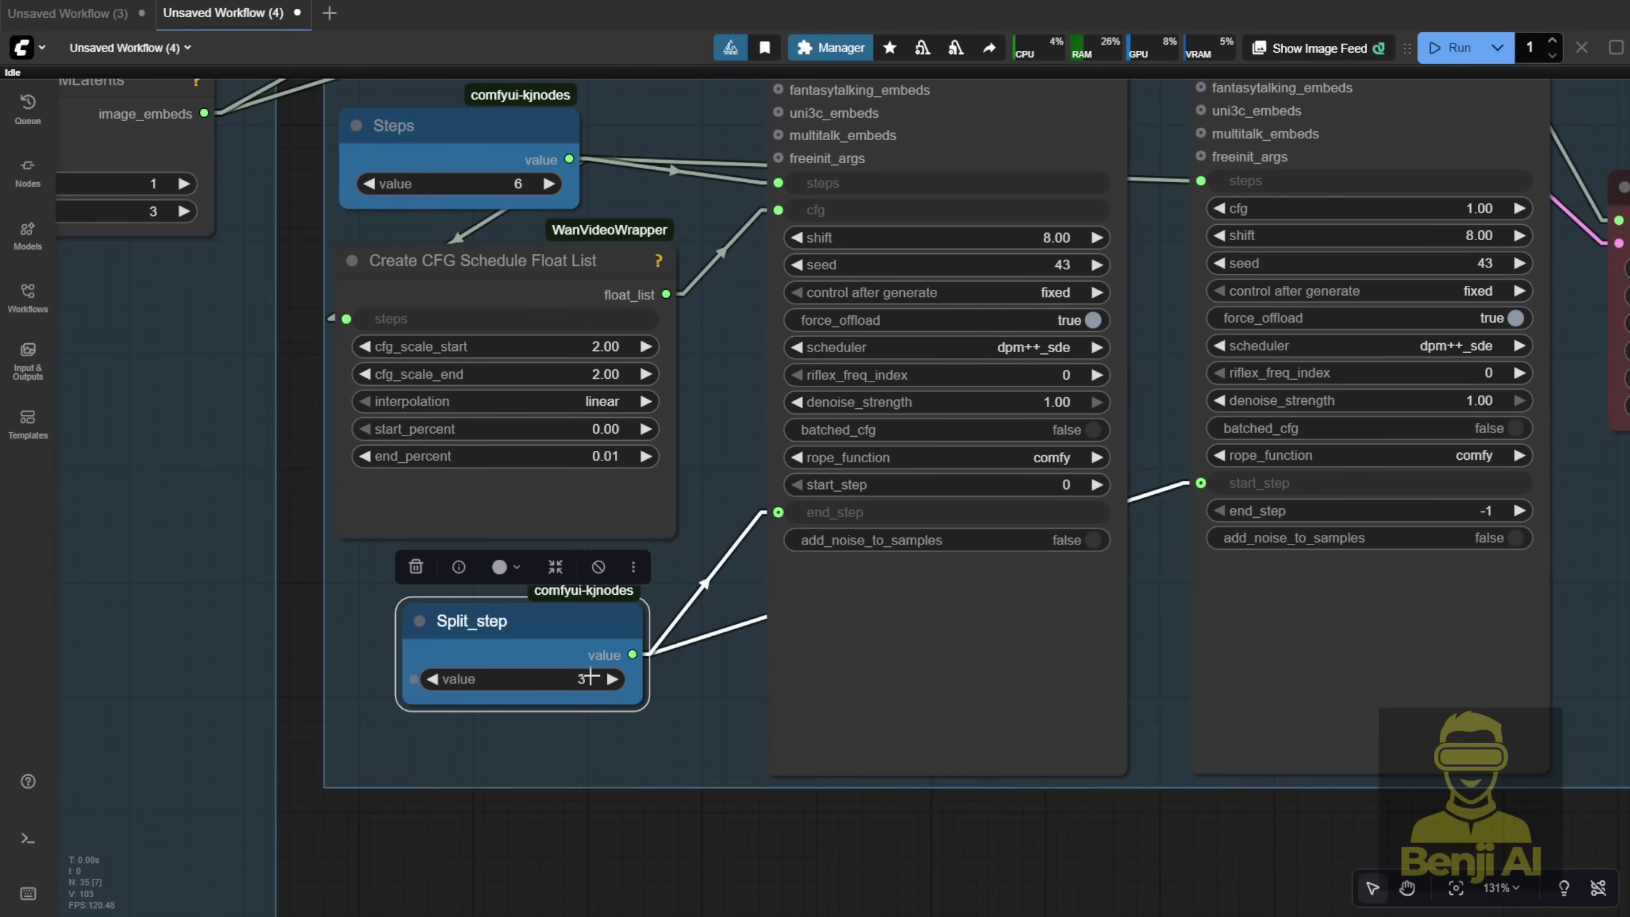
Check the WanVideo Sampler, WanVideo Decode and Video Combine nodes.
scroll(589, 677, "down", 4)
left_click_drag(1321, 567, 732, 363)
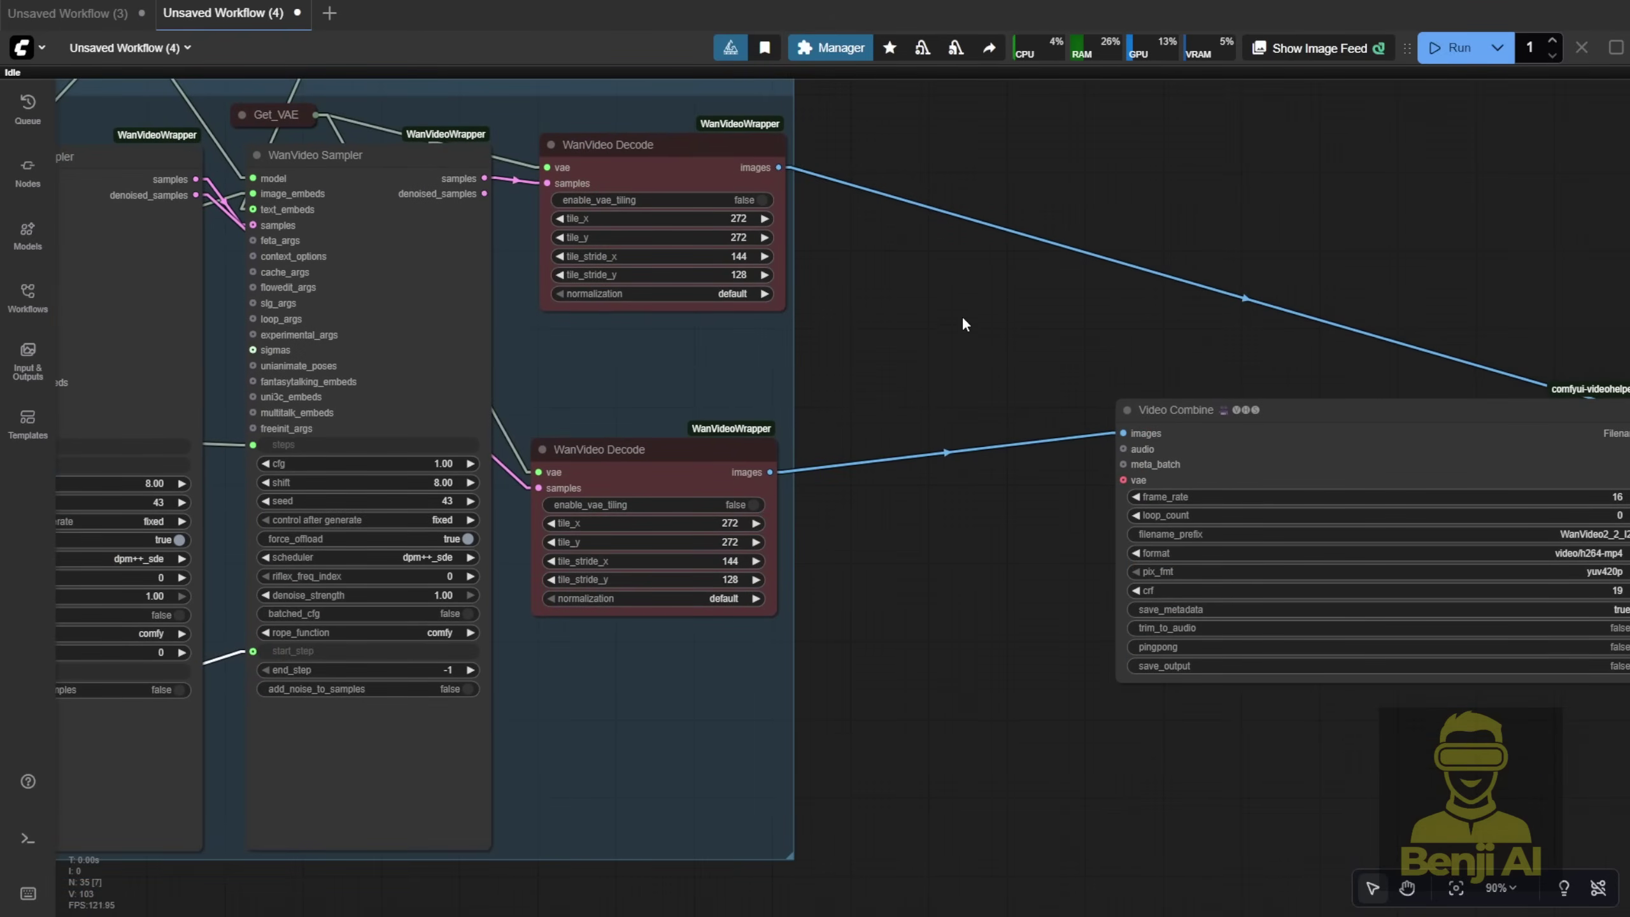
left_click(695, 457)
left_click(1288, 407)
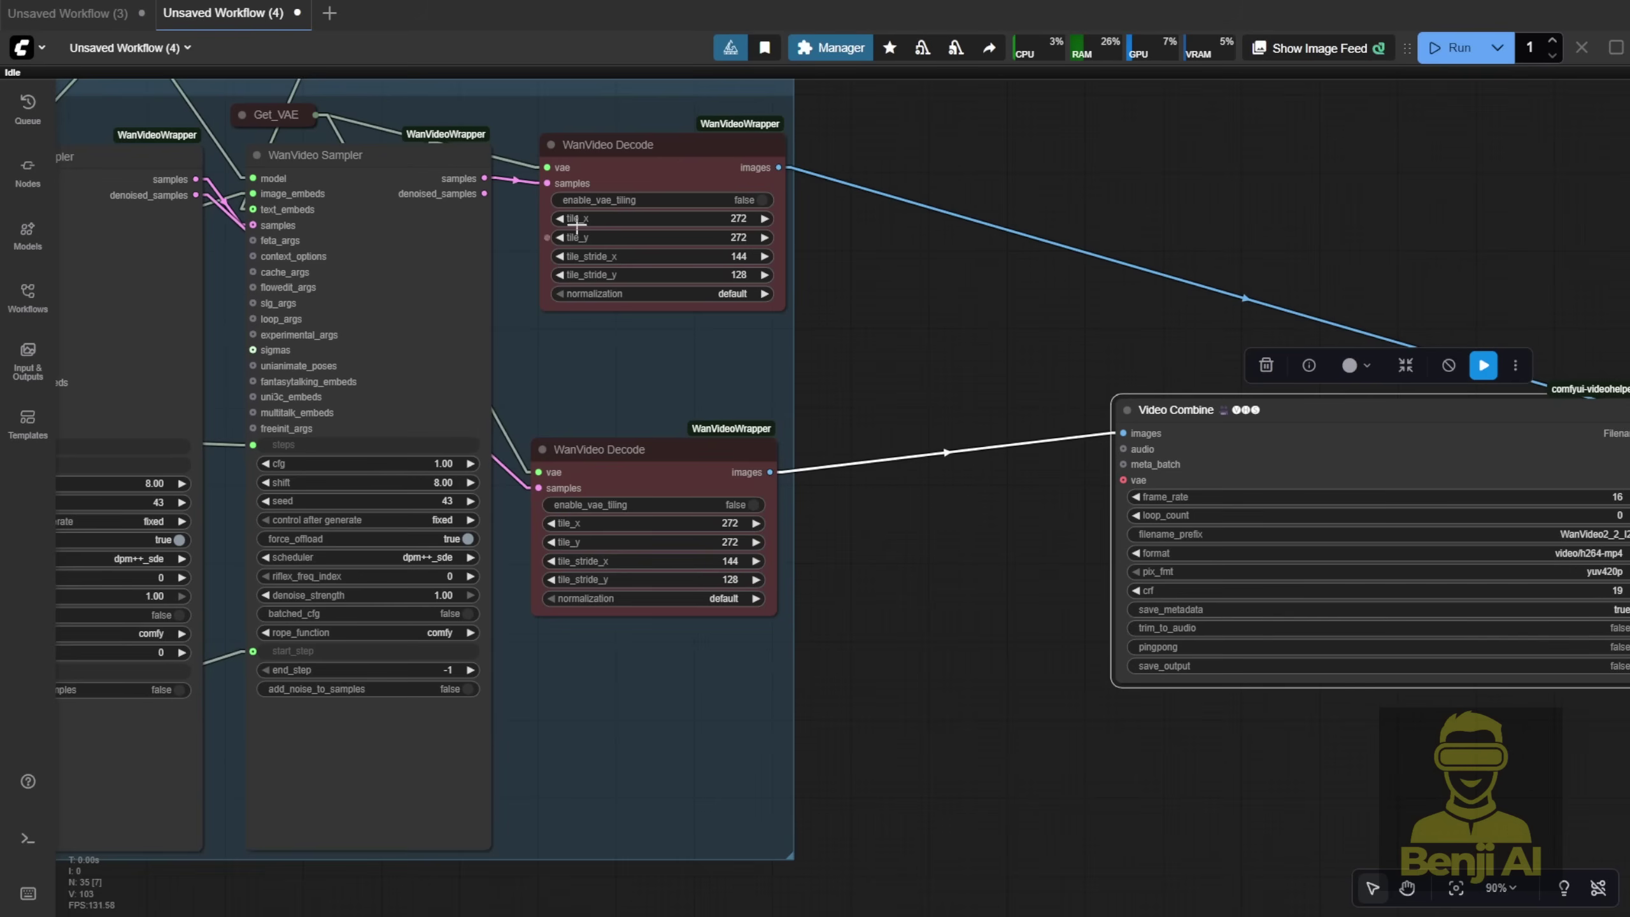
left_click_drag(580, 348, 718, 320)
left_click(204, 126)
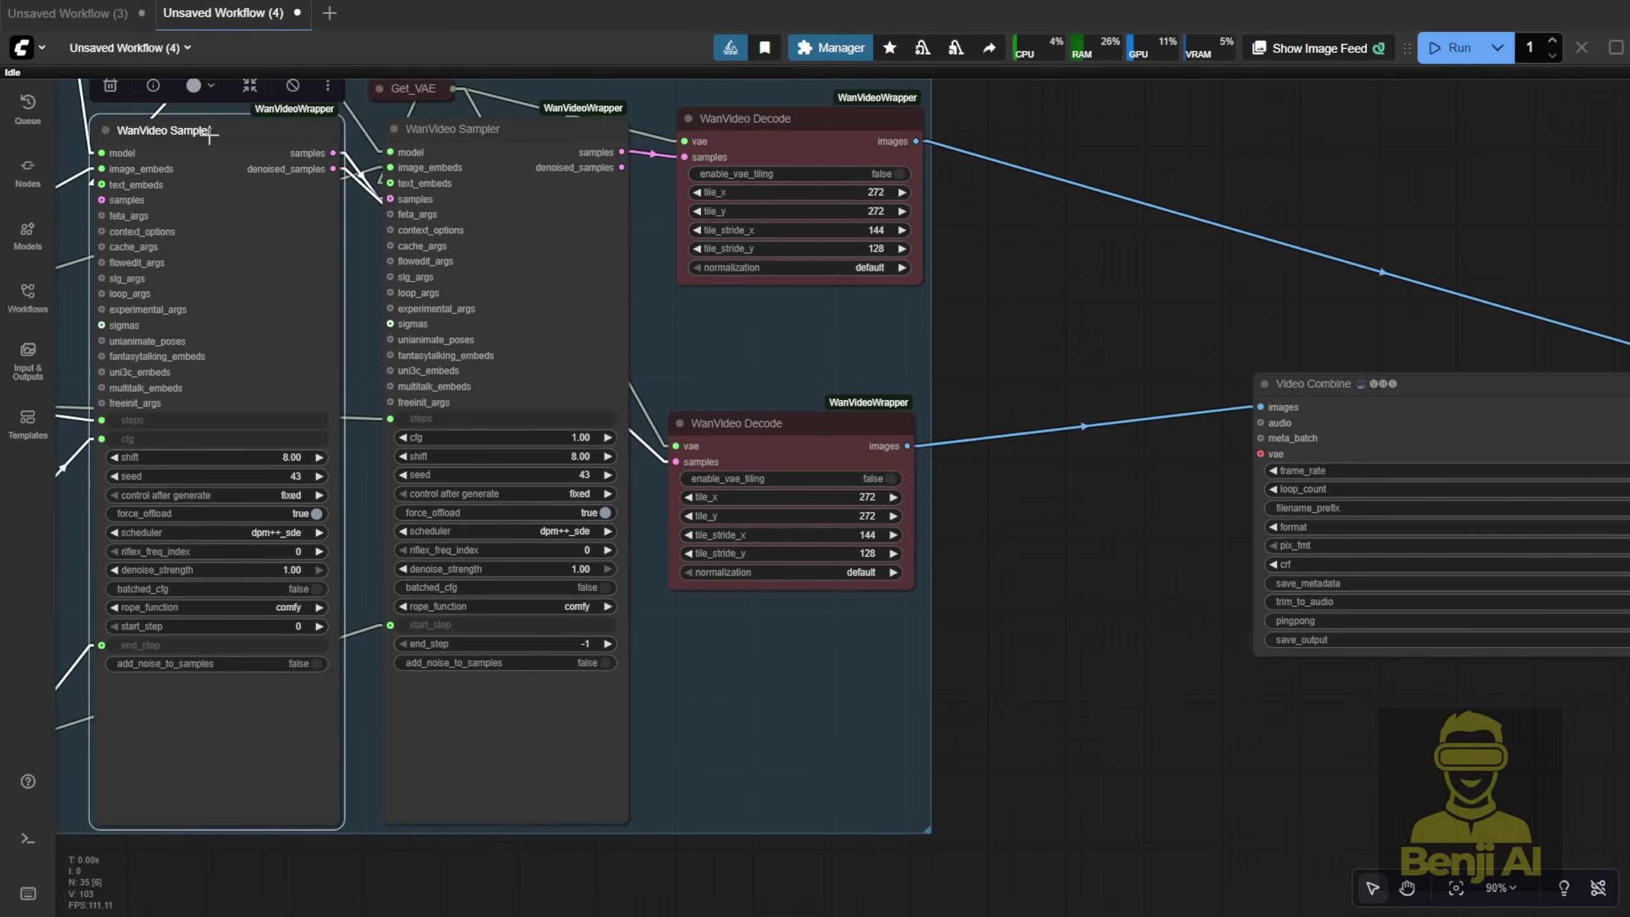
left_click(773, 433)
scroll(398, 582, "down", 6)
Enlarge the Reference Image group's Load Image node so first_frame.png previews bigger.
left_click_drag(189, 823, 1054, 852)
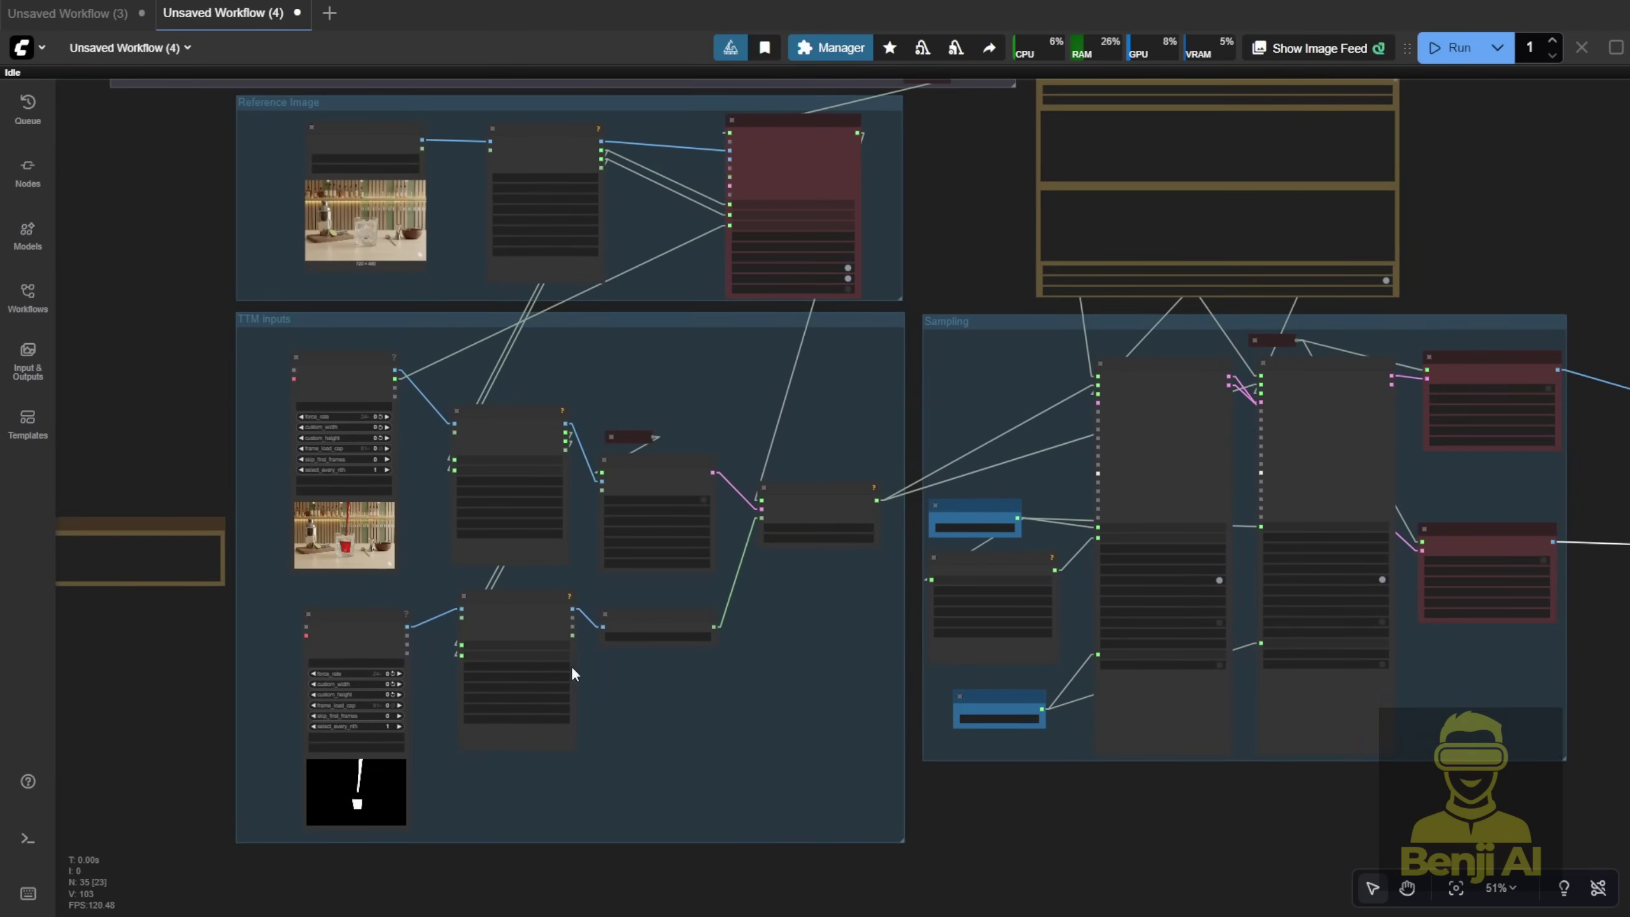
scroll(221, 123, "up", 7)
left_click_drag(616, 417, 691, 459)
scroll(348, 315, "up", 4)
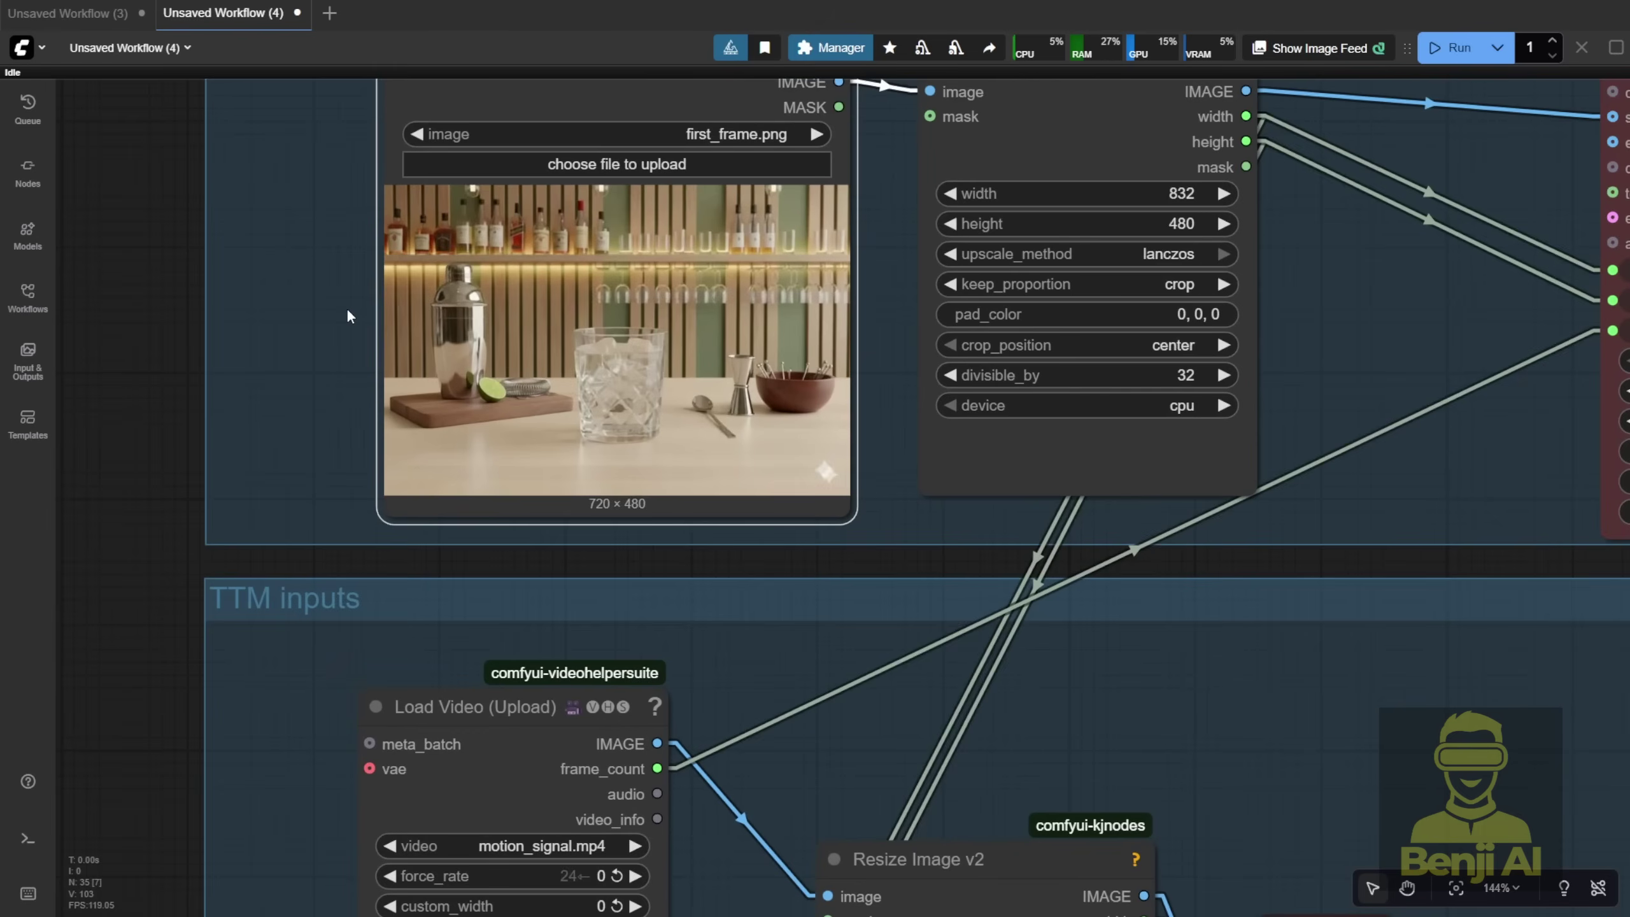
scroll(343, 316, "up", 3)
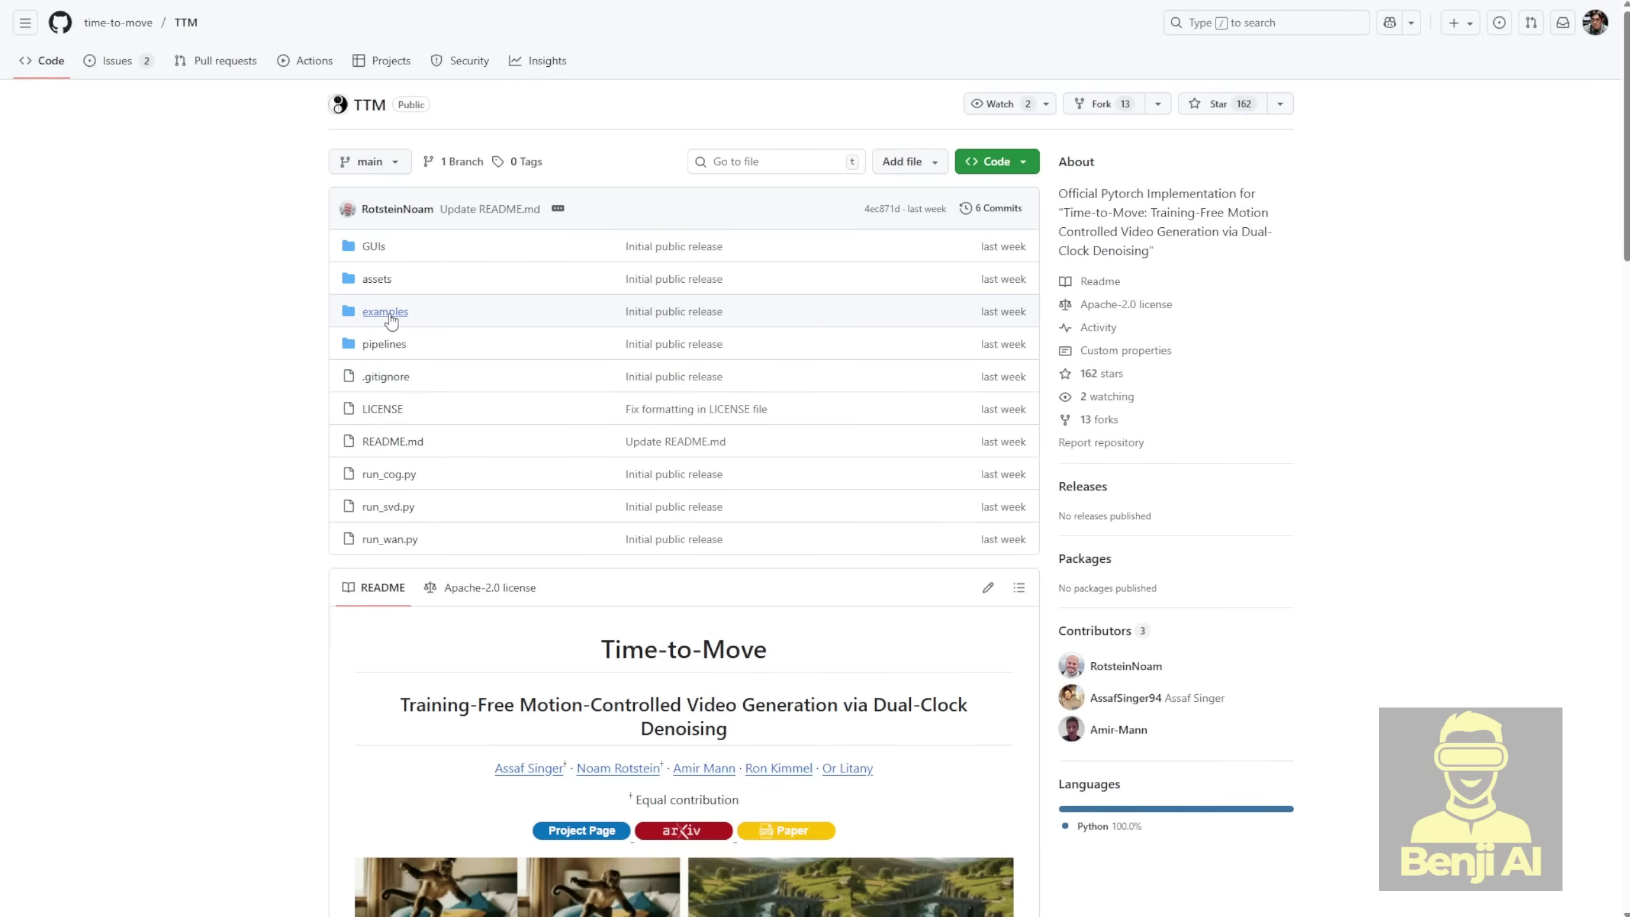
Open the TTM repository's examples folder listing the camcontrol and cutdrag examples.
left_click(388, 312)
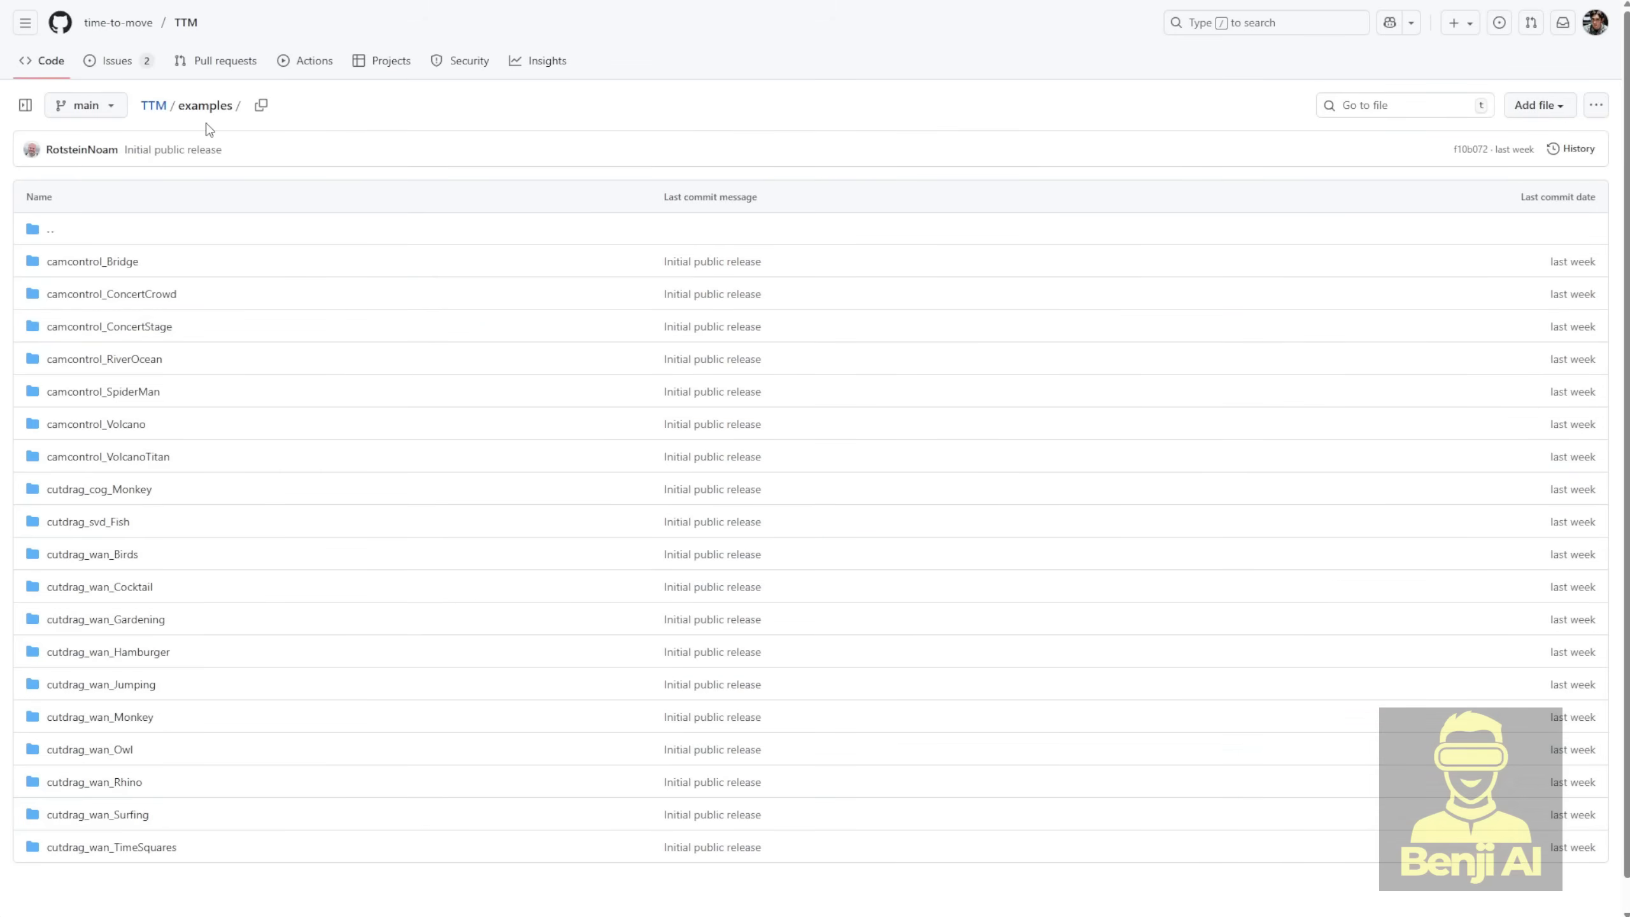
left_click(224, 205)
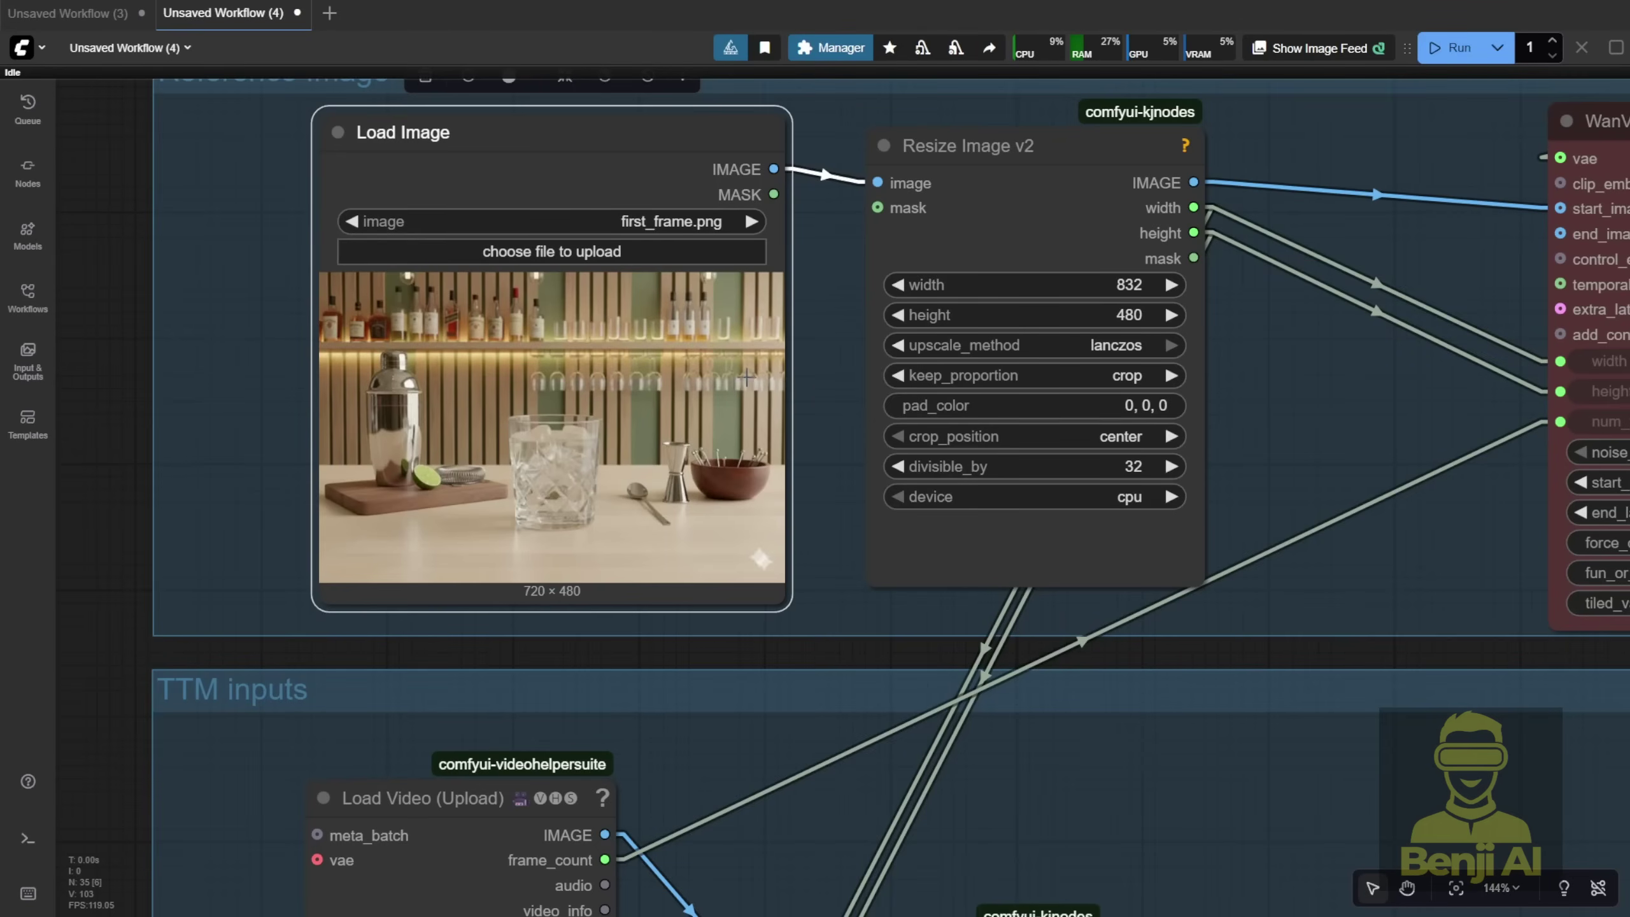
scroll(740, 766, "down", 5)
scroll(631, 700, "up", 10)
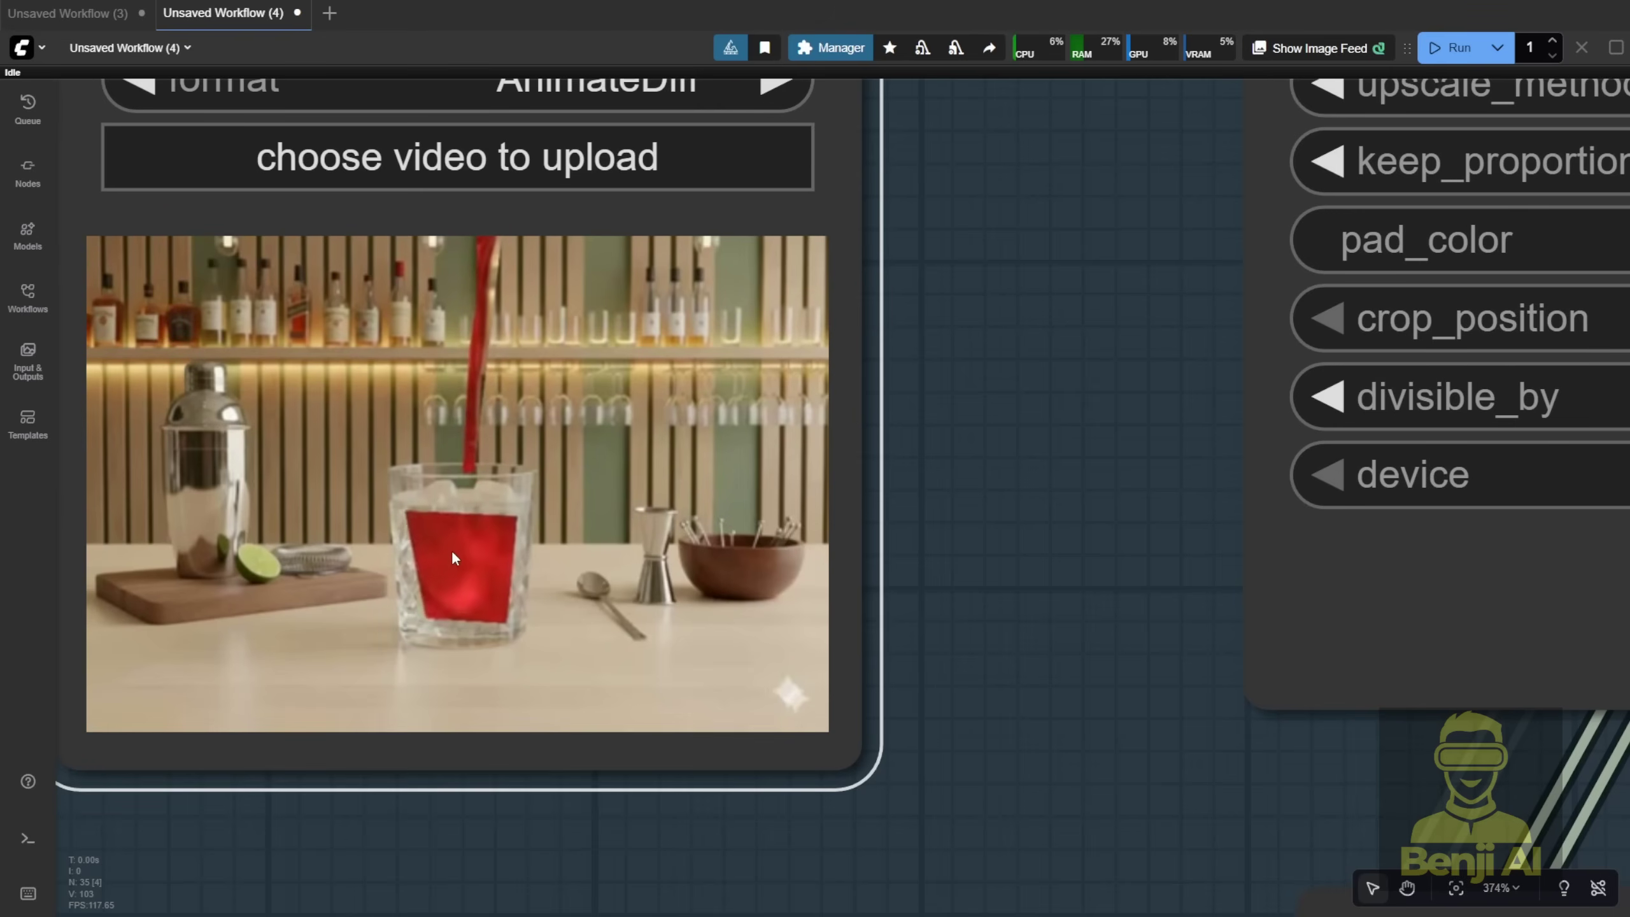
scroll(450, 550, "down", 15)
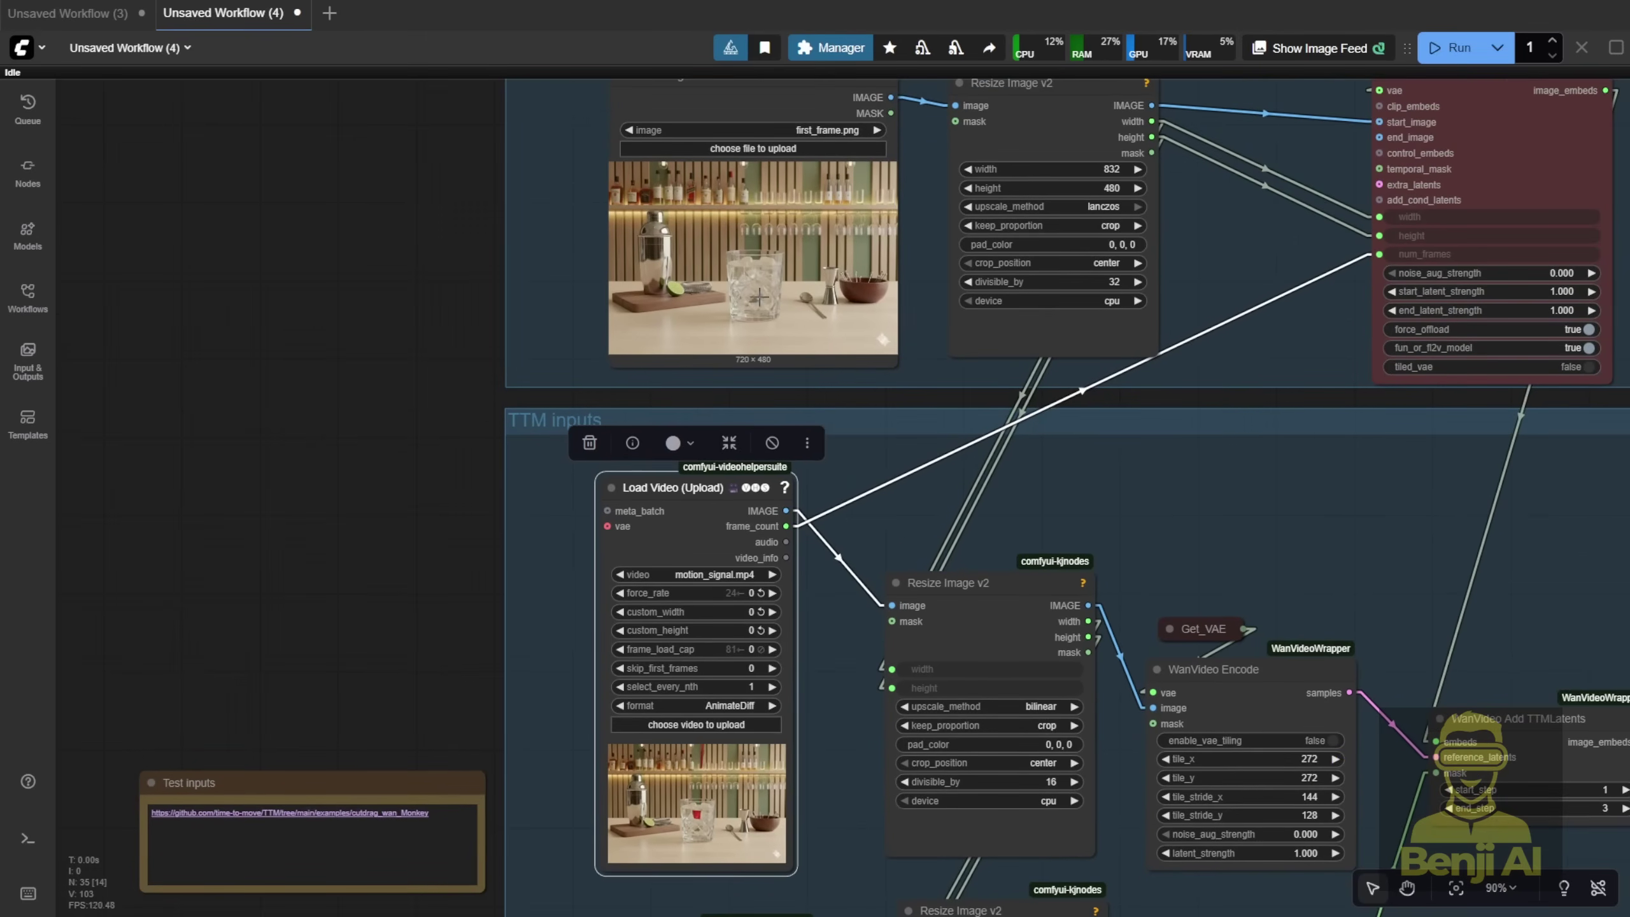
scroll(810, 299, "up", 8)
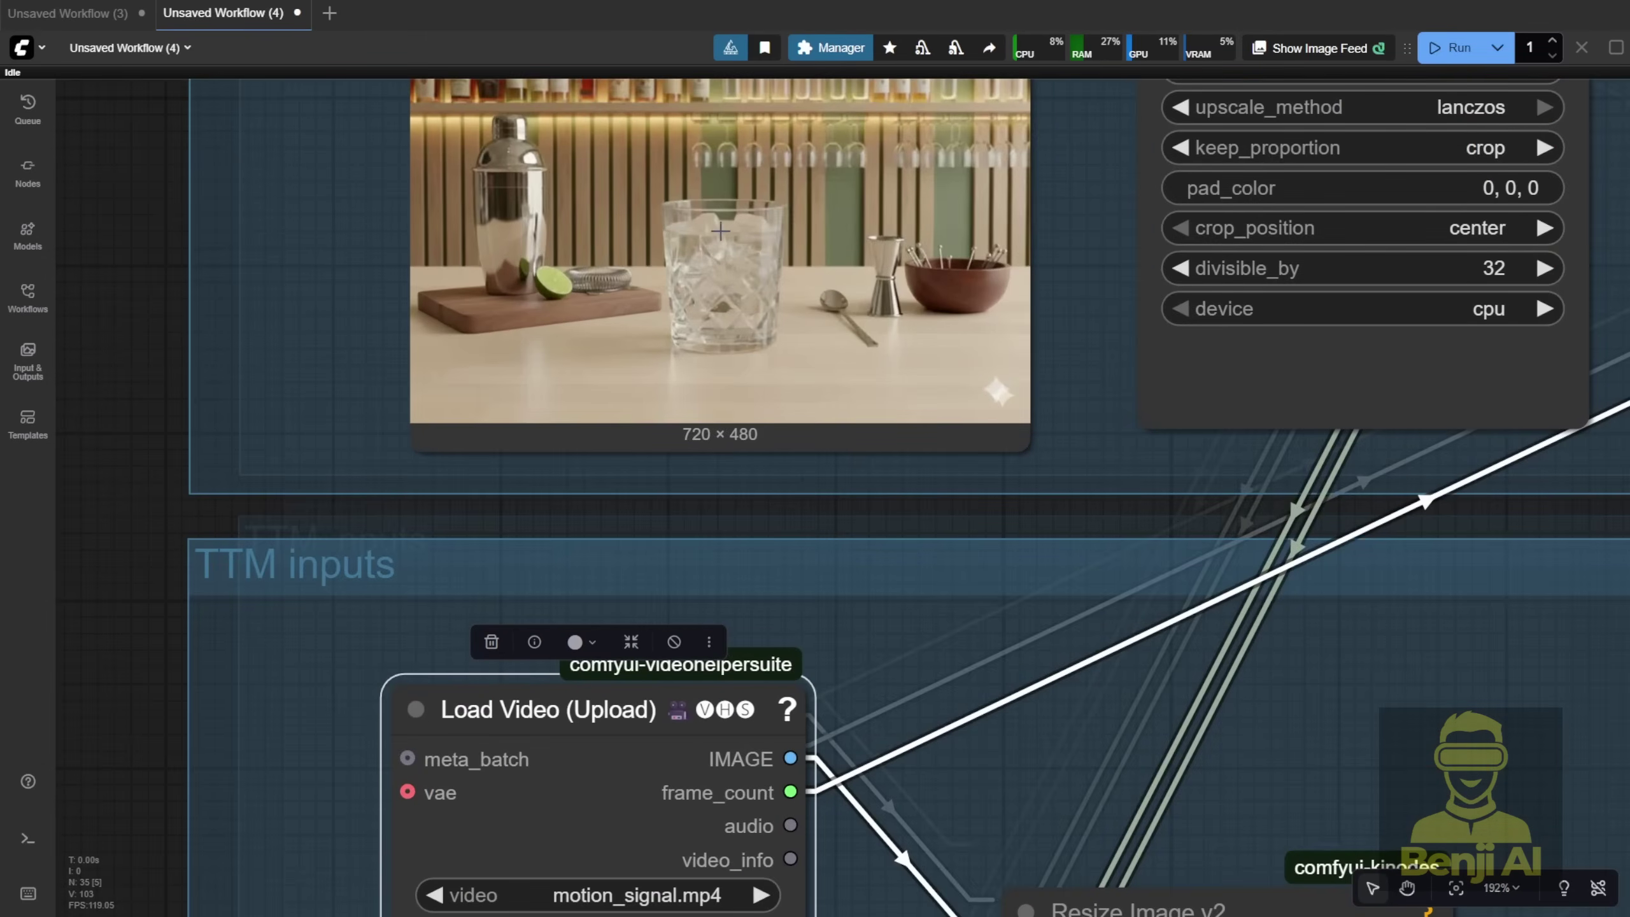
left_click_drag(1052, 226, 1031, 476)
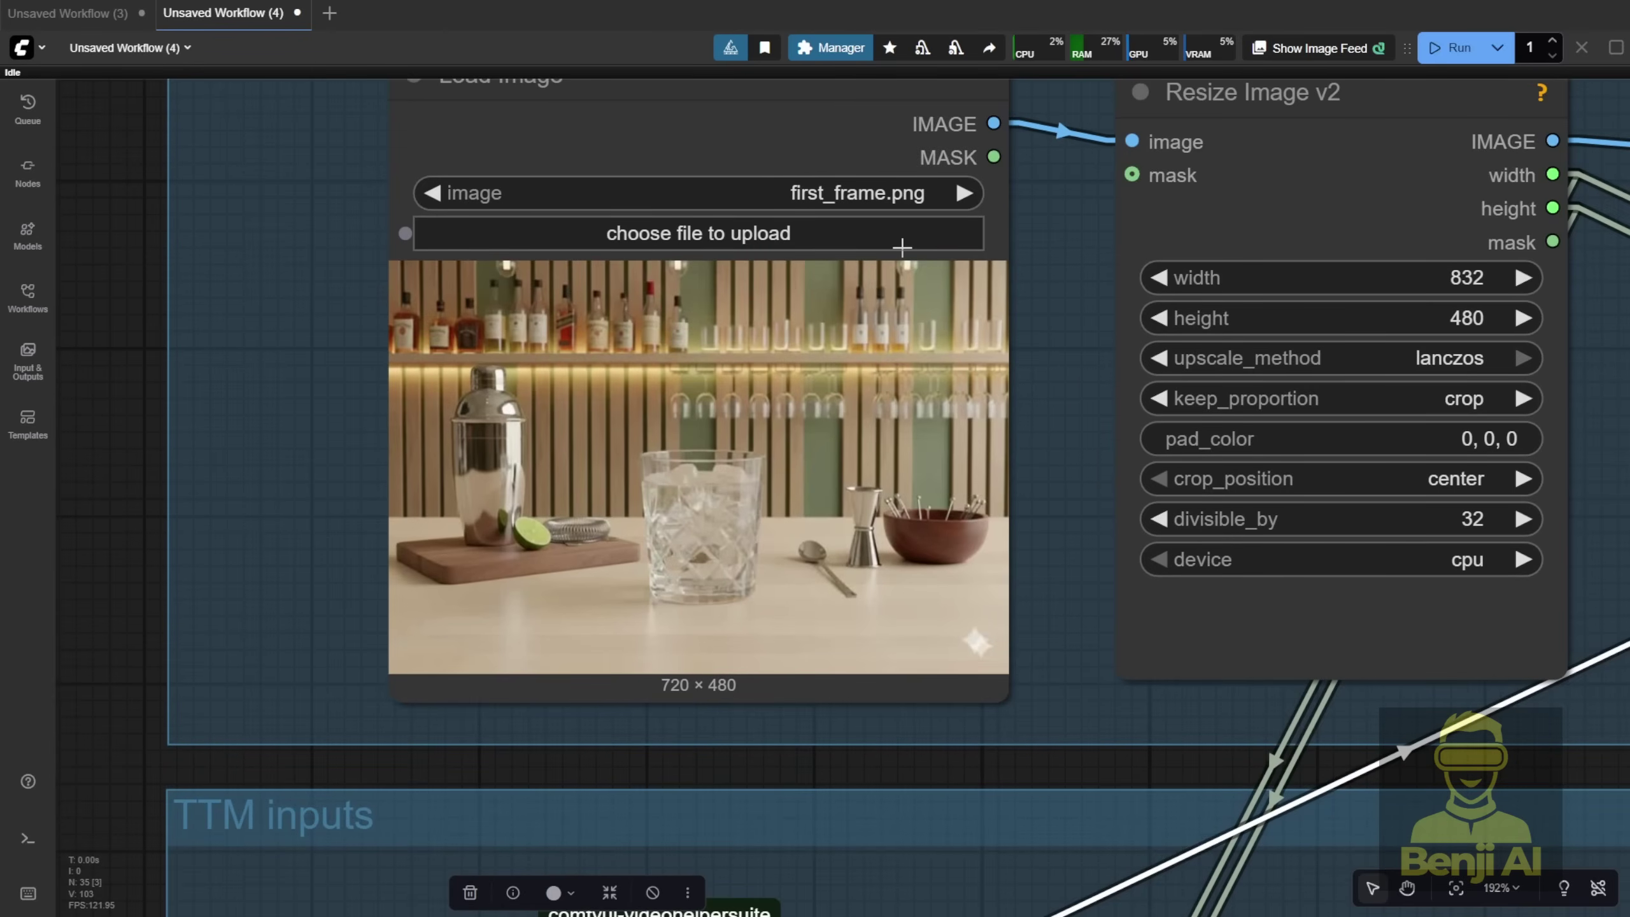
scroll(901, 247, "down", 10)
scroll(552, 542, "up", 5)
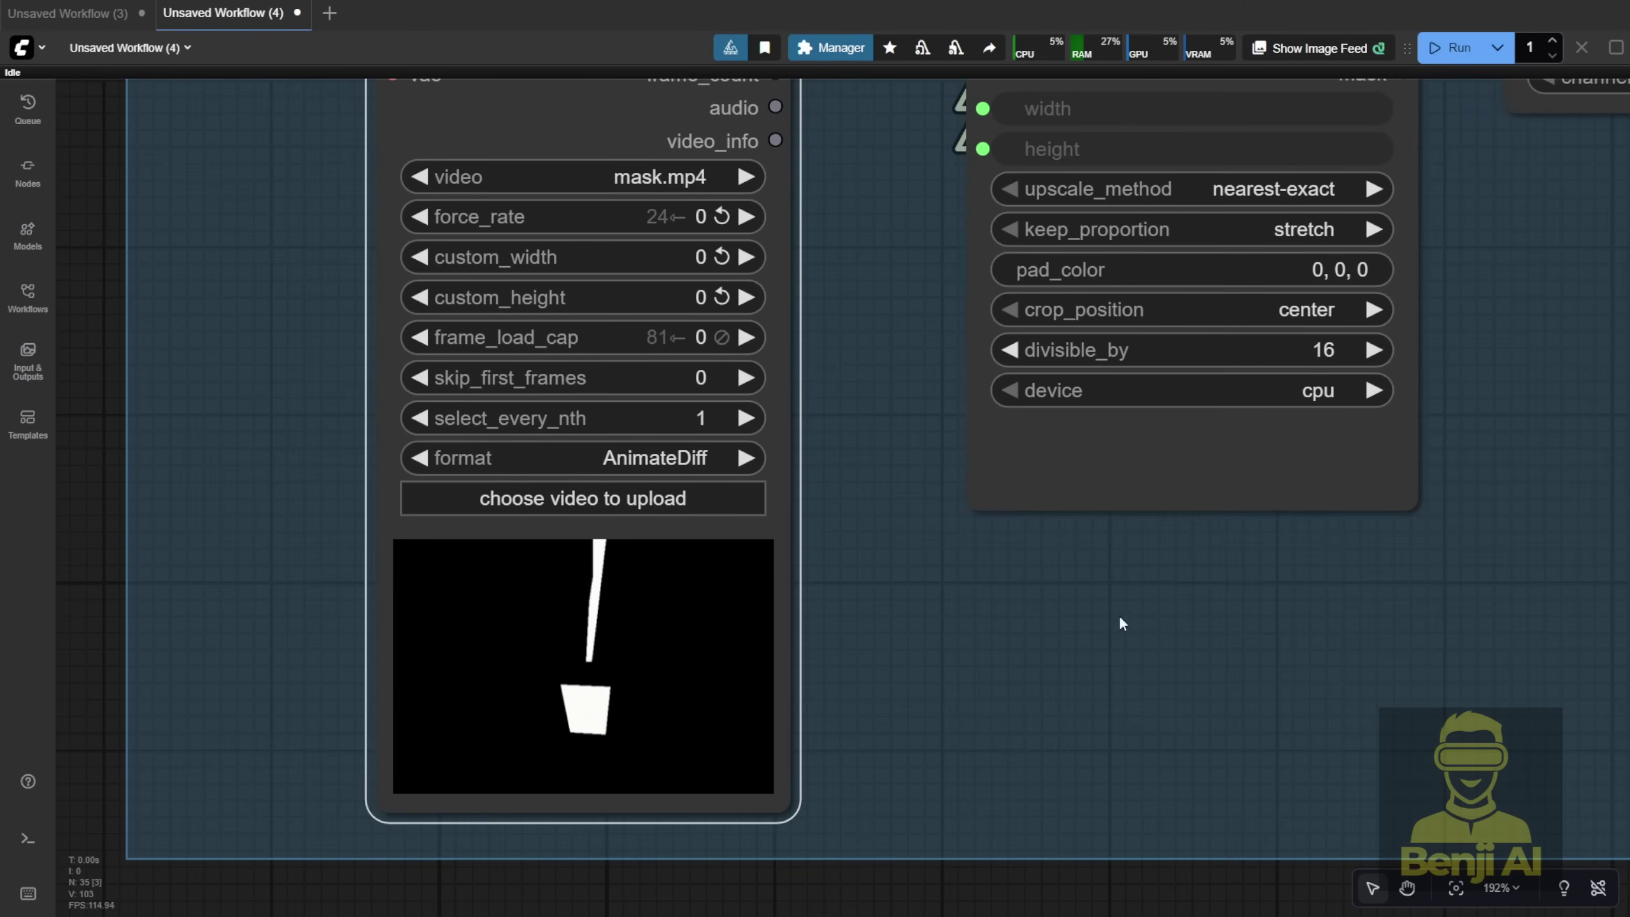
scroll(1148, 603, "down", 4)
scroll(1171, 650, "down", 3)
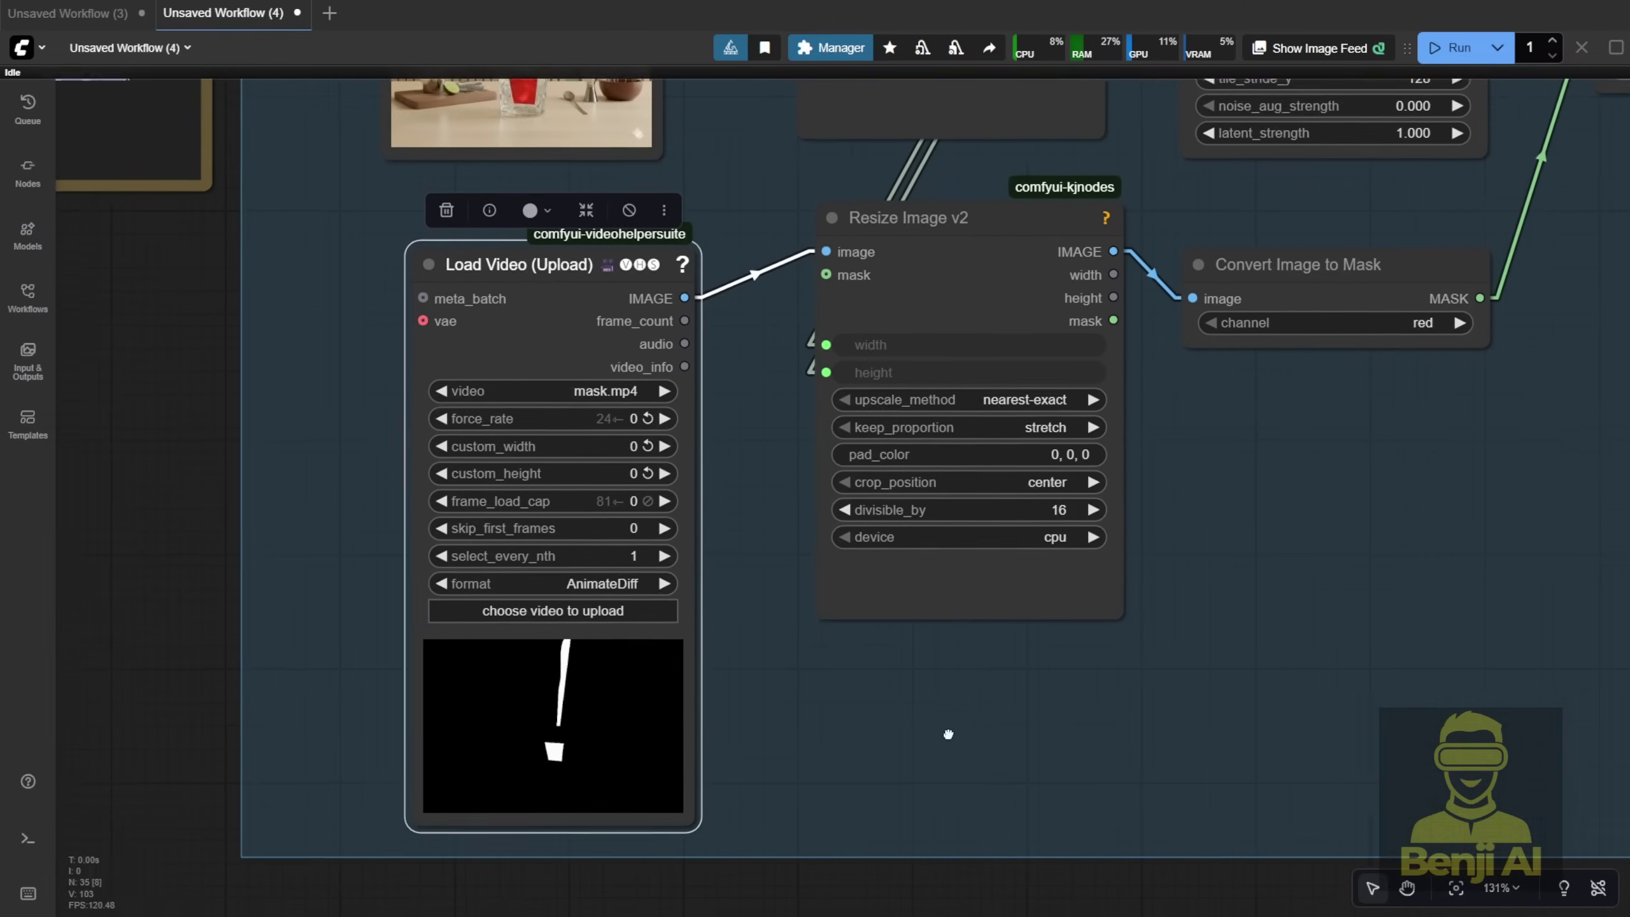
left_click_drag(509, 433, 274, 670)
scroll(1181, 270, "up", 6)
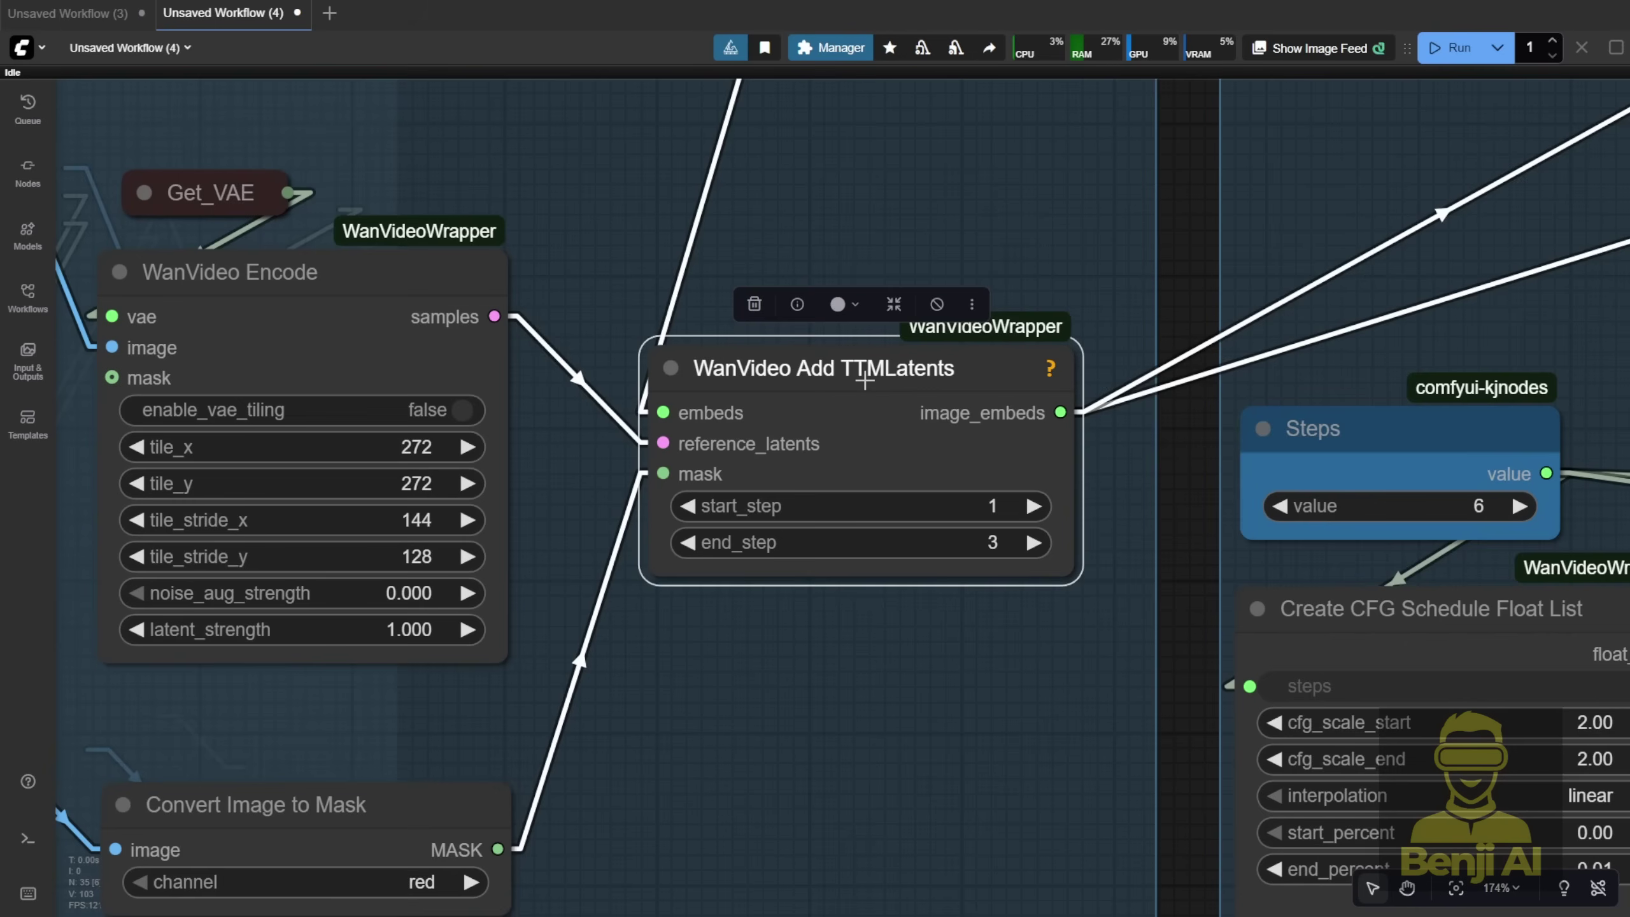
left_click(869, 343)
scroll(946, 425, "down", 7)
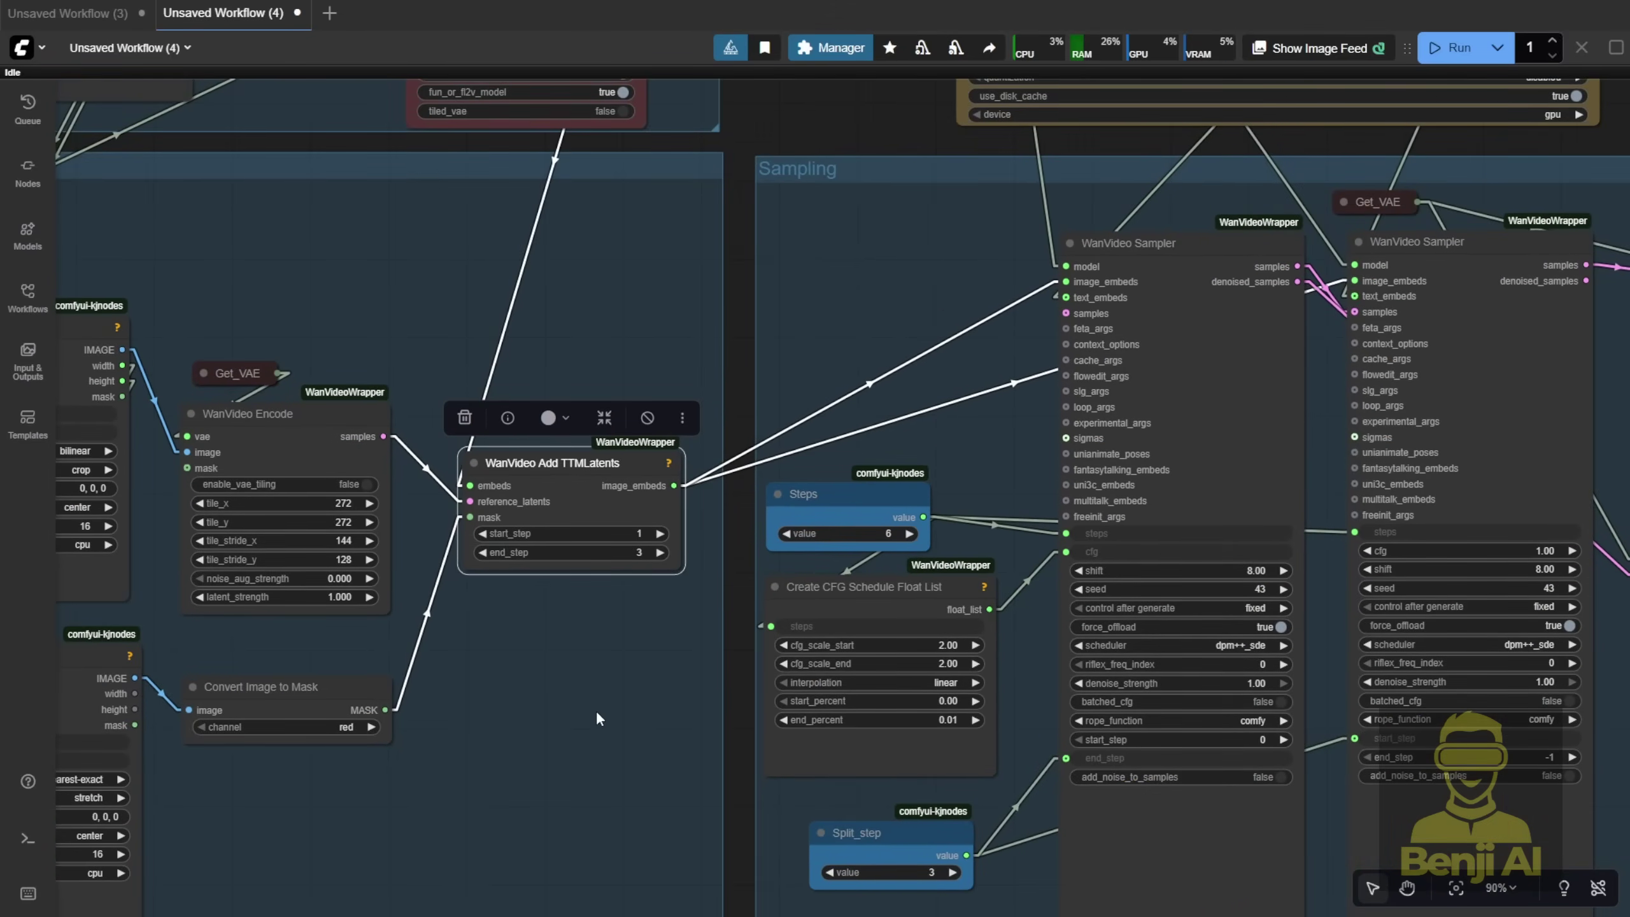
left_click_drag(597, 717, 954, 699)
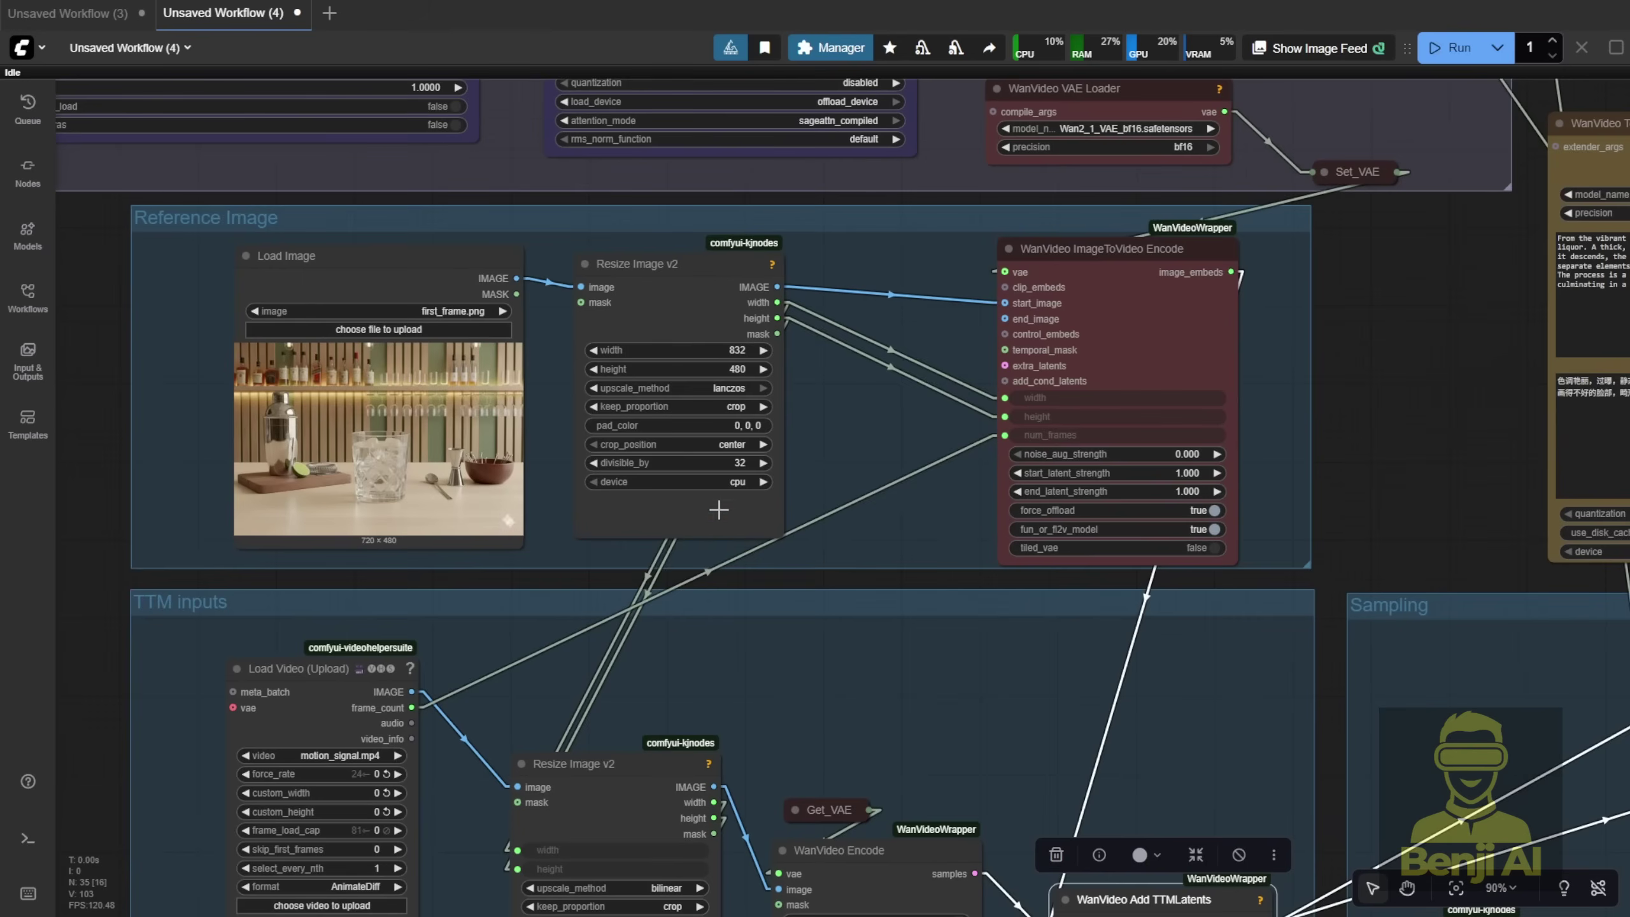
scroll(748, 354, "up", 6)
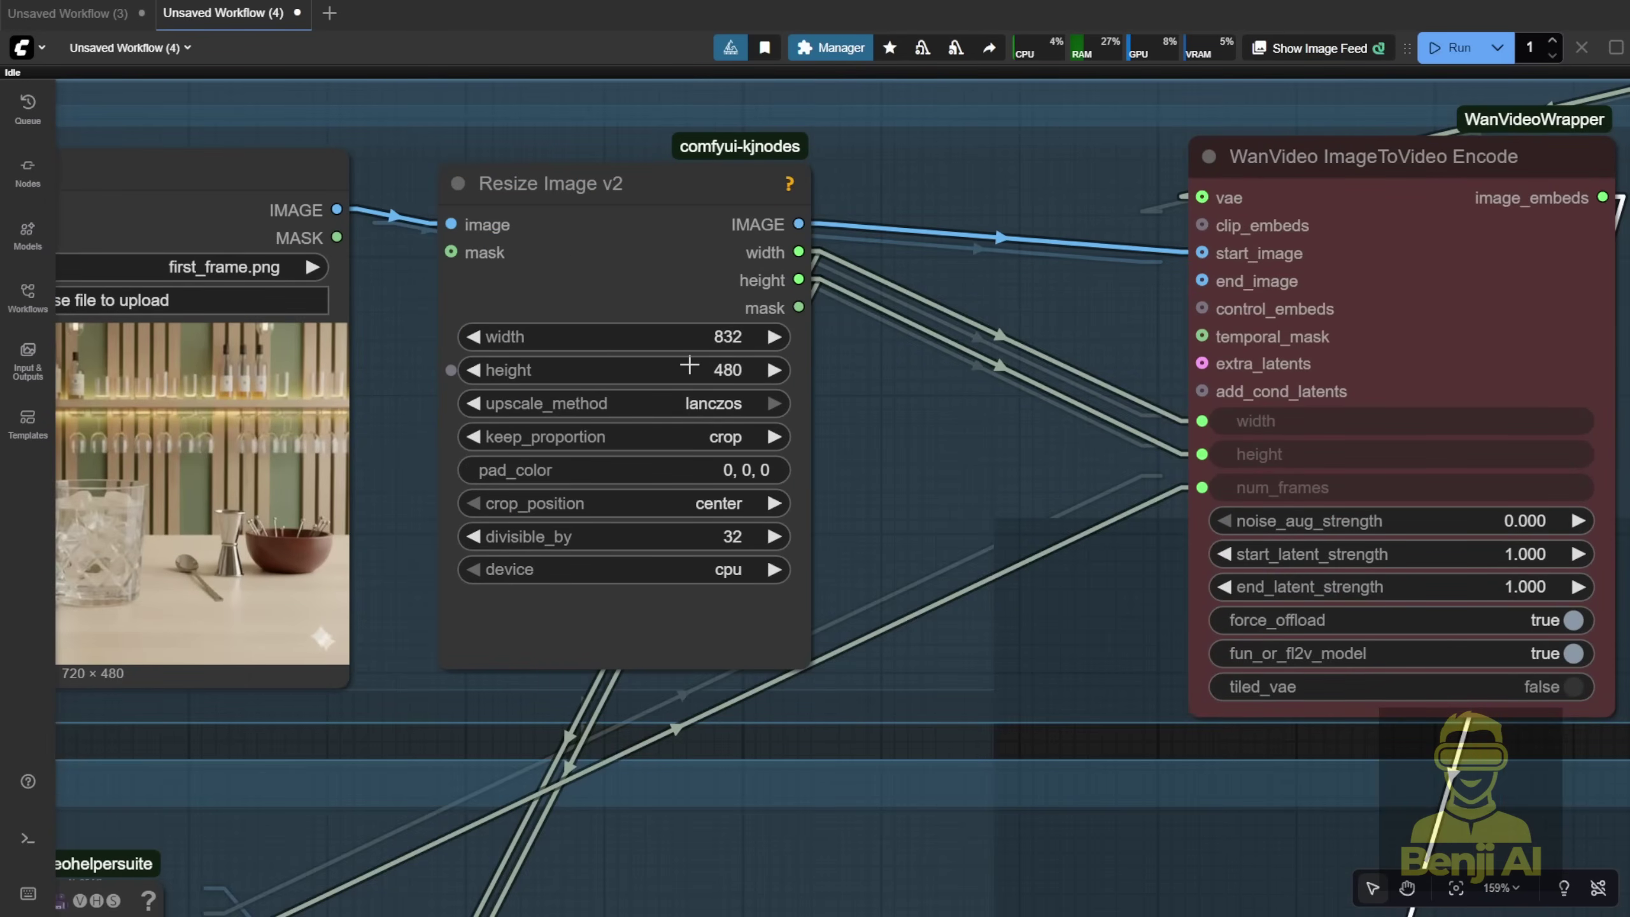
Show the logs: 81 frames at 832×480 in 3 steps, executed in 205.27 seconds.
scroll(689, 364, "down", 15)
scroll(1121, 737, "up", 6)
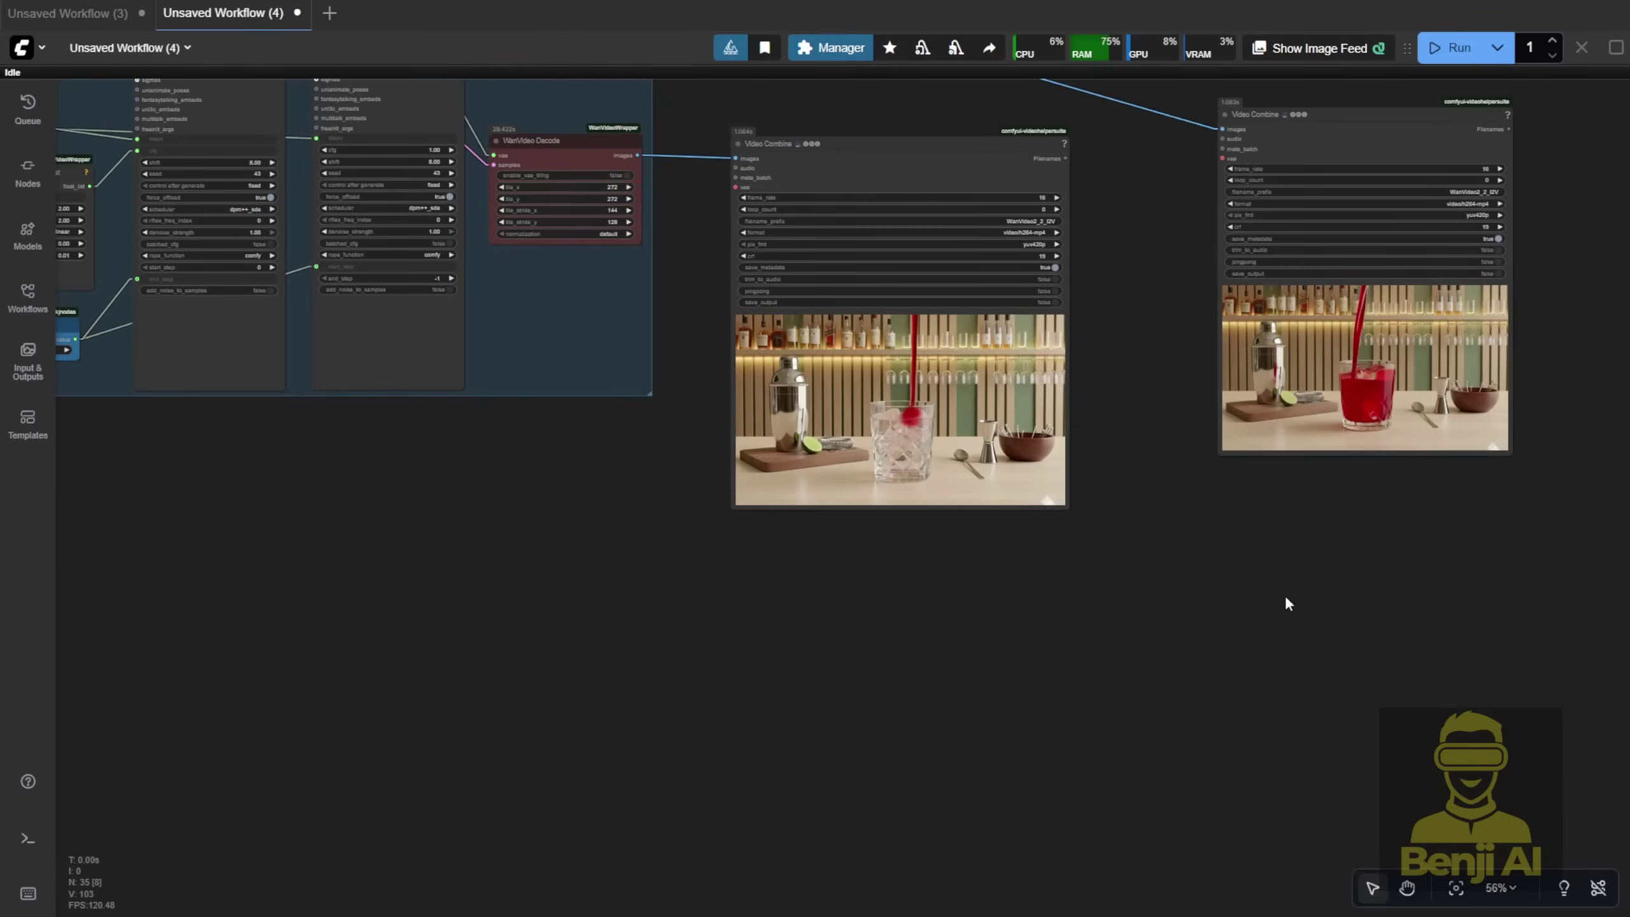
left_click_drag(1286, 594, 1163, 765)
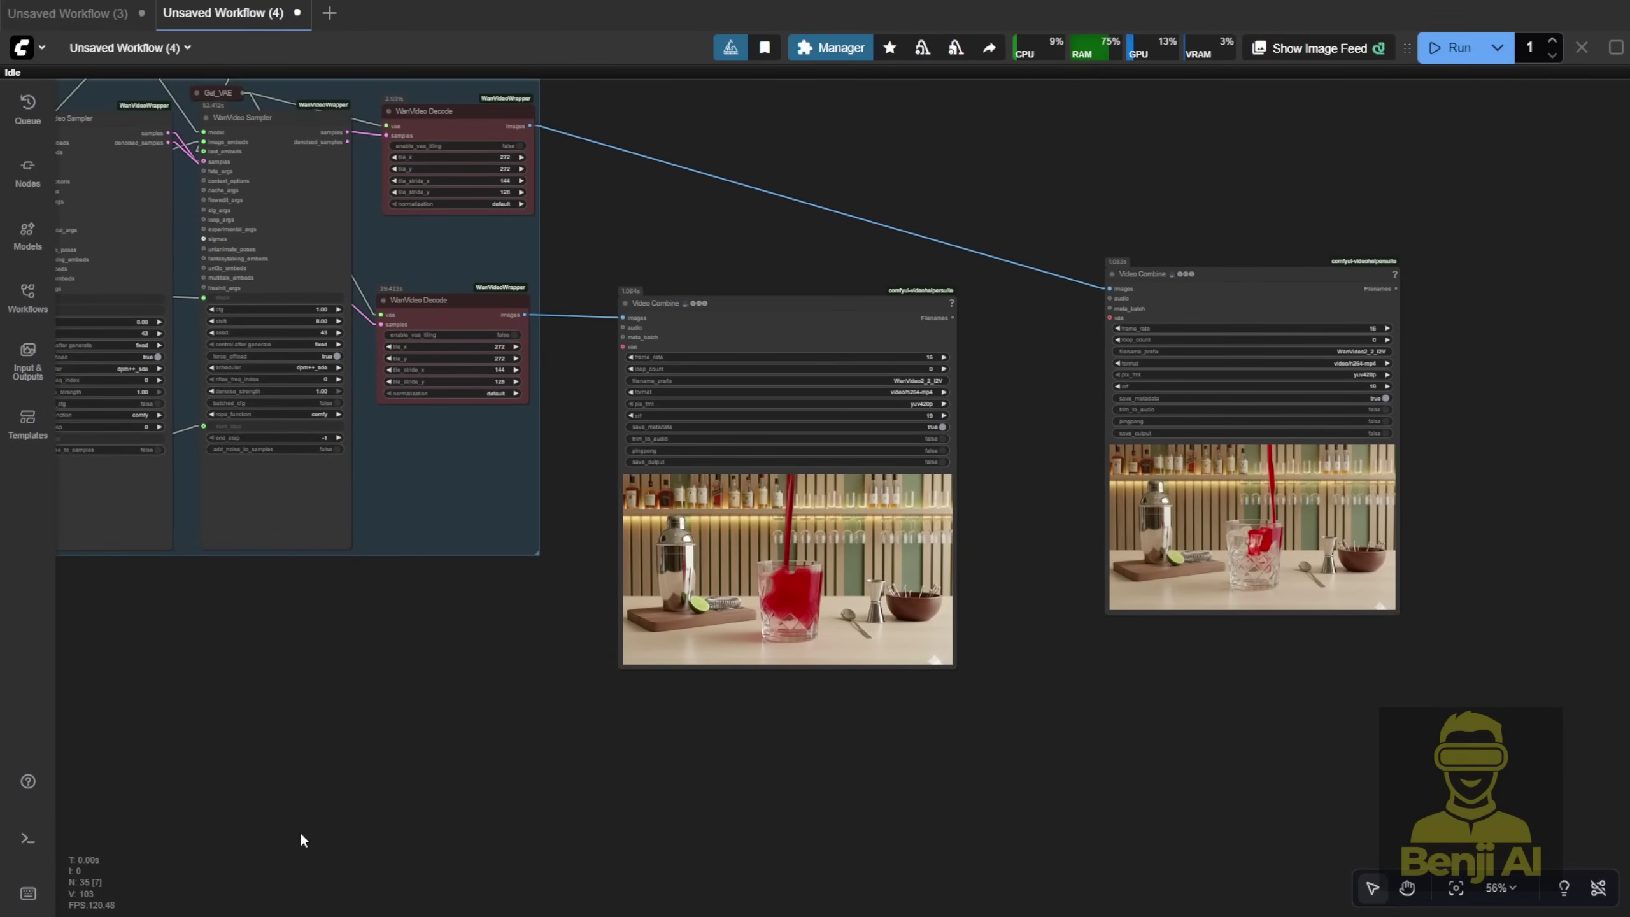
left_click(32, 836)
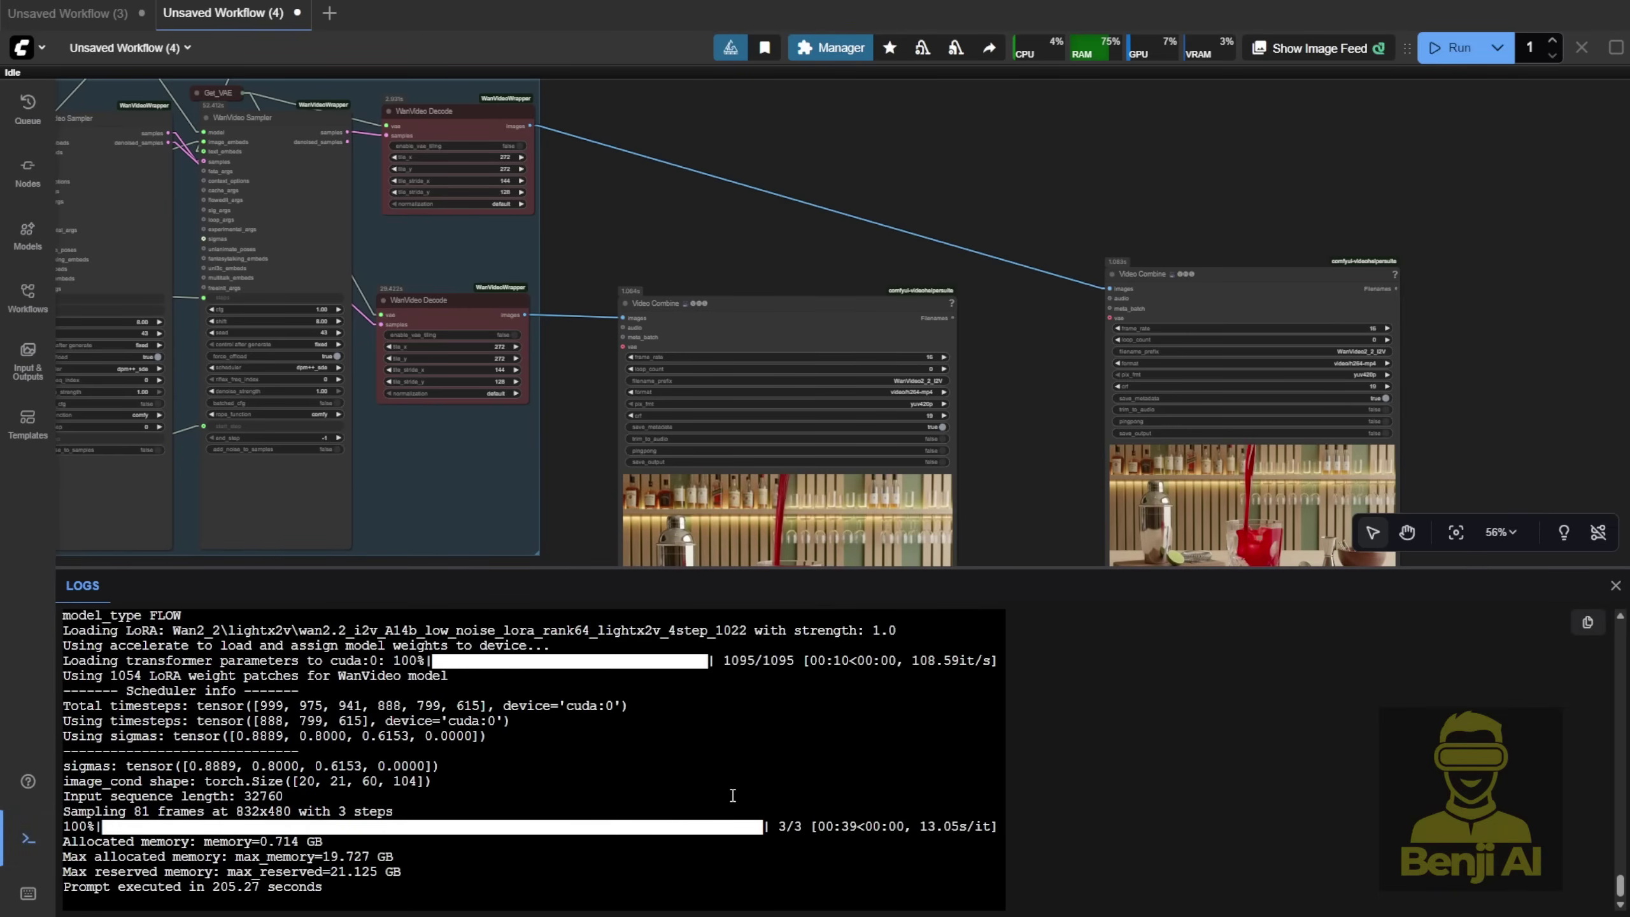
left_click_drag(803, 827, 881, 827)
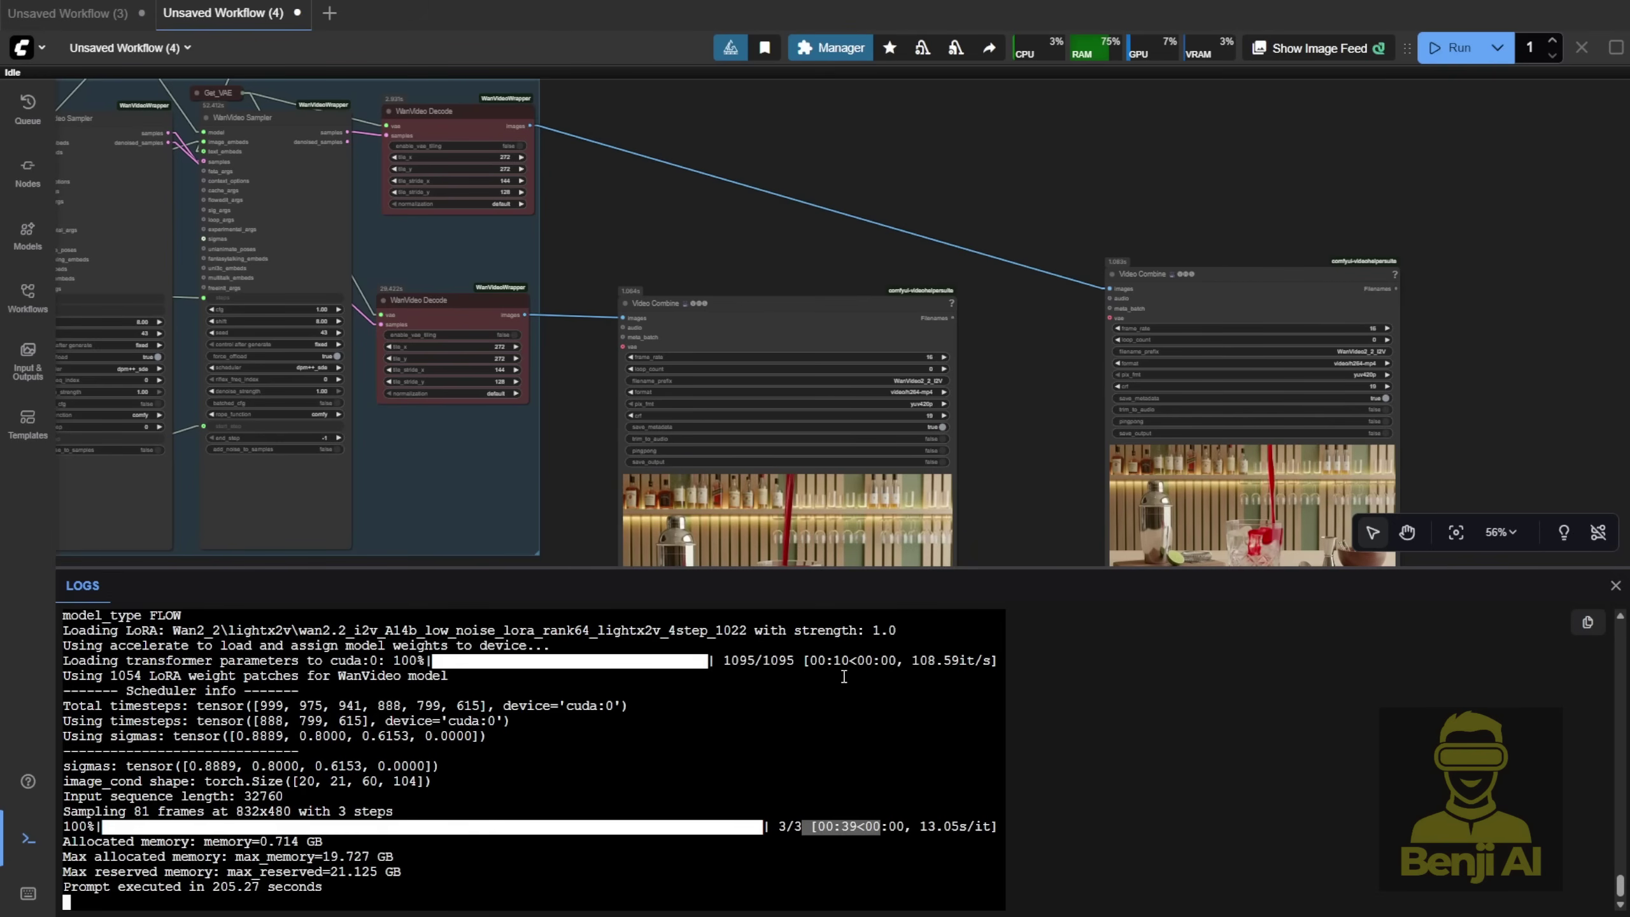
Close the logs and compare both Video Combine clips of red liquid pouring into the iced glass.
key("ctrl+grave")
scroll(810, 564, "up", 6)
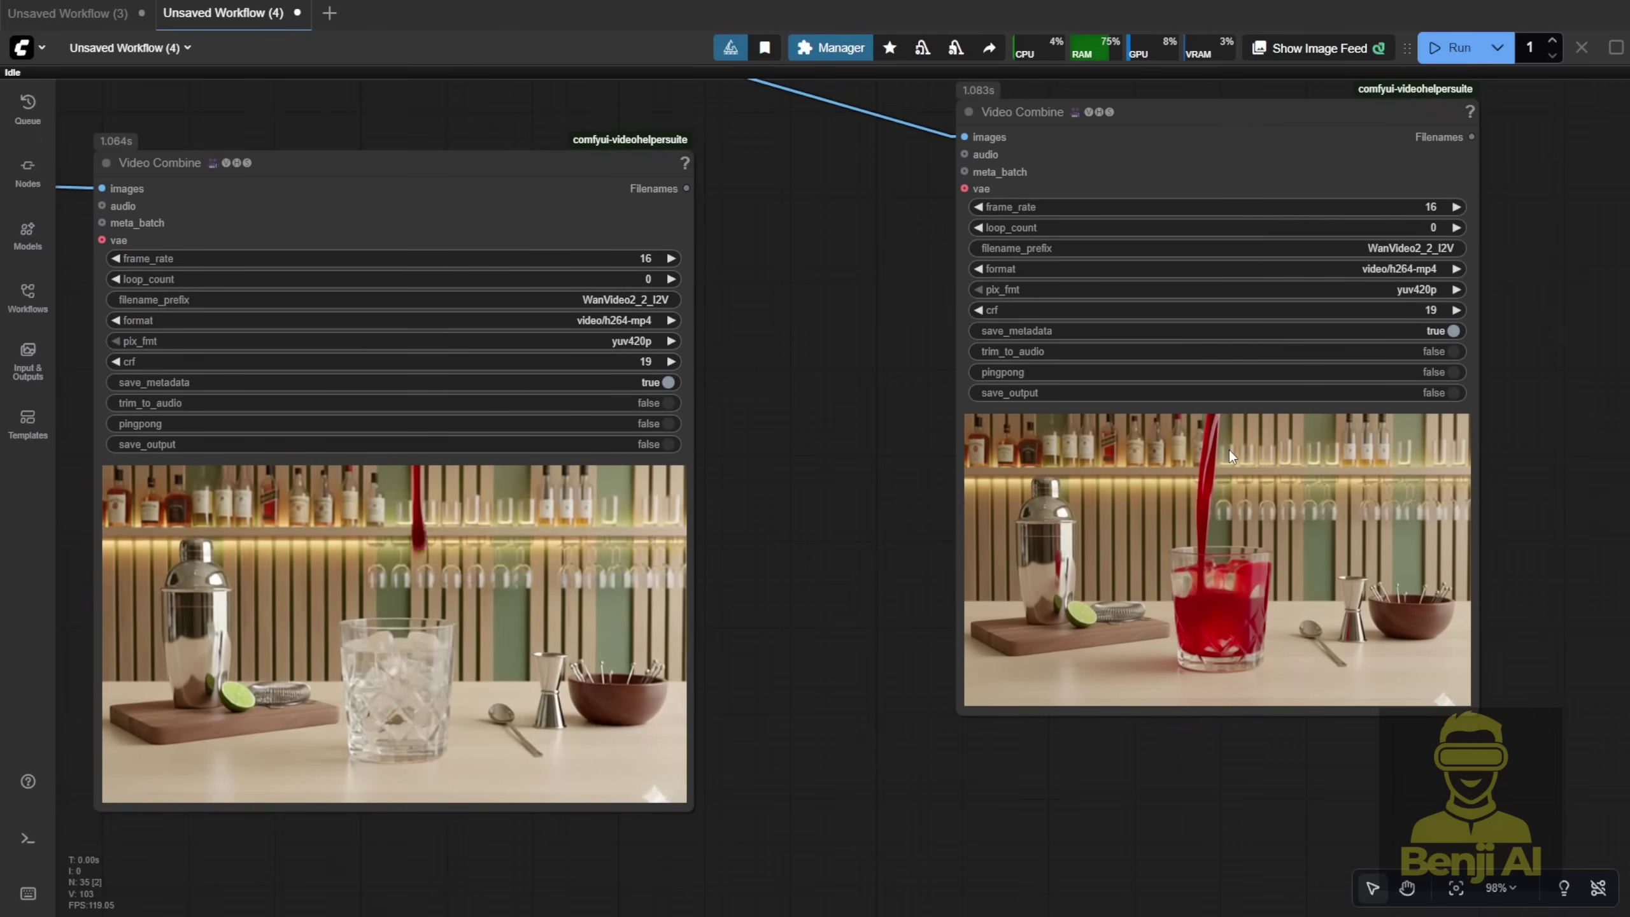
scroll(1213, 479, "up", 6)
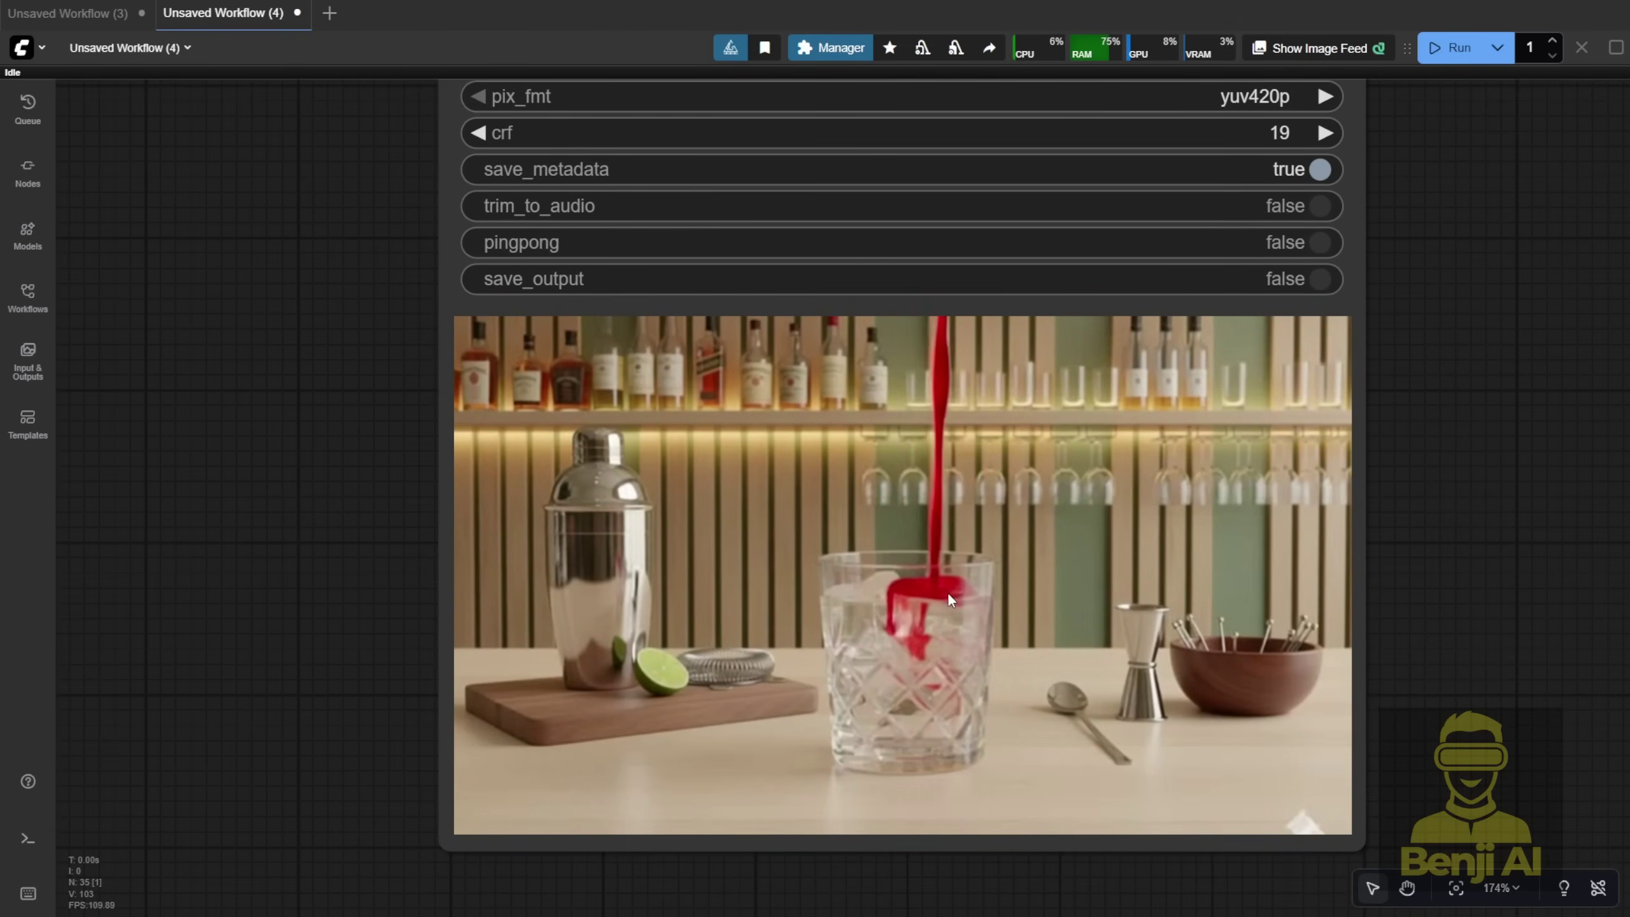
scroll(696, 524, "down", 5)
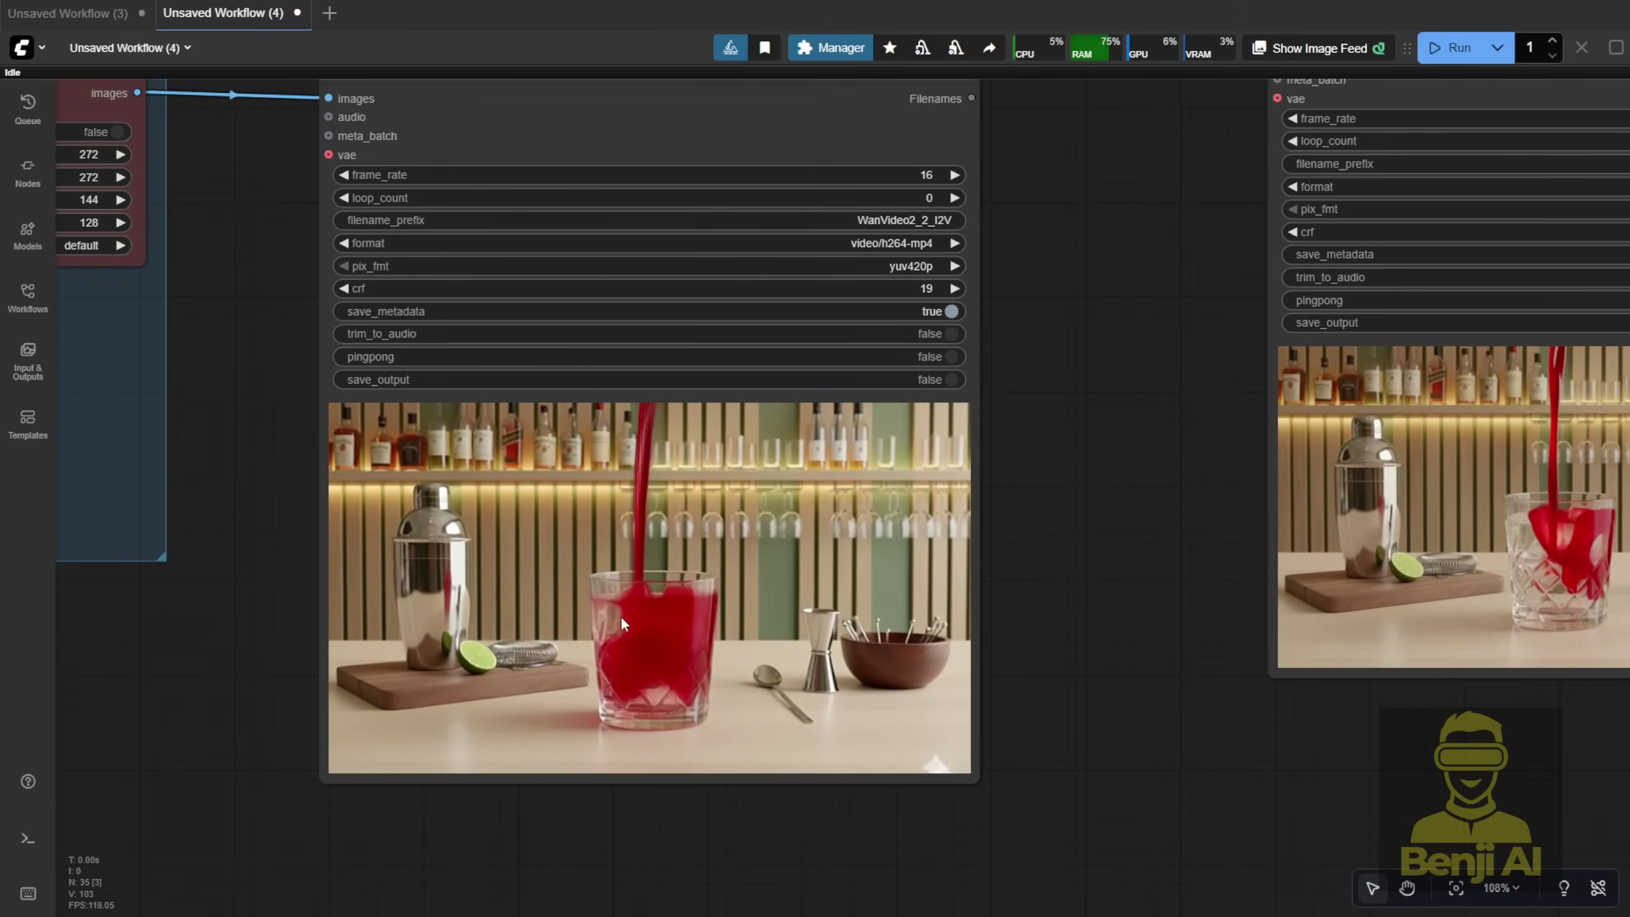
scroll(637, 642, "up", 3)
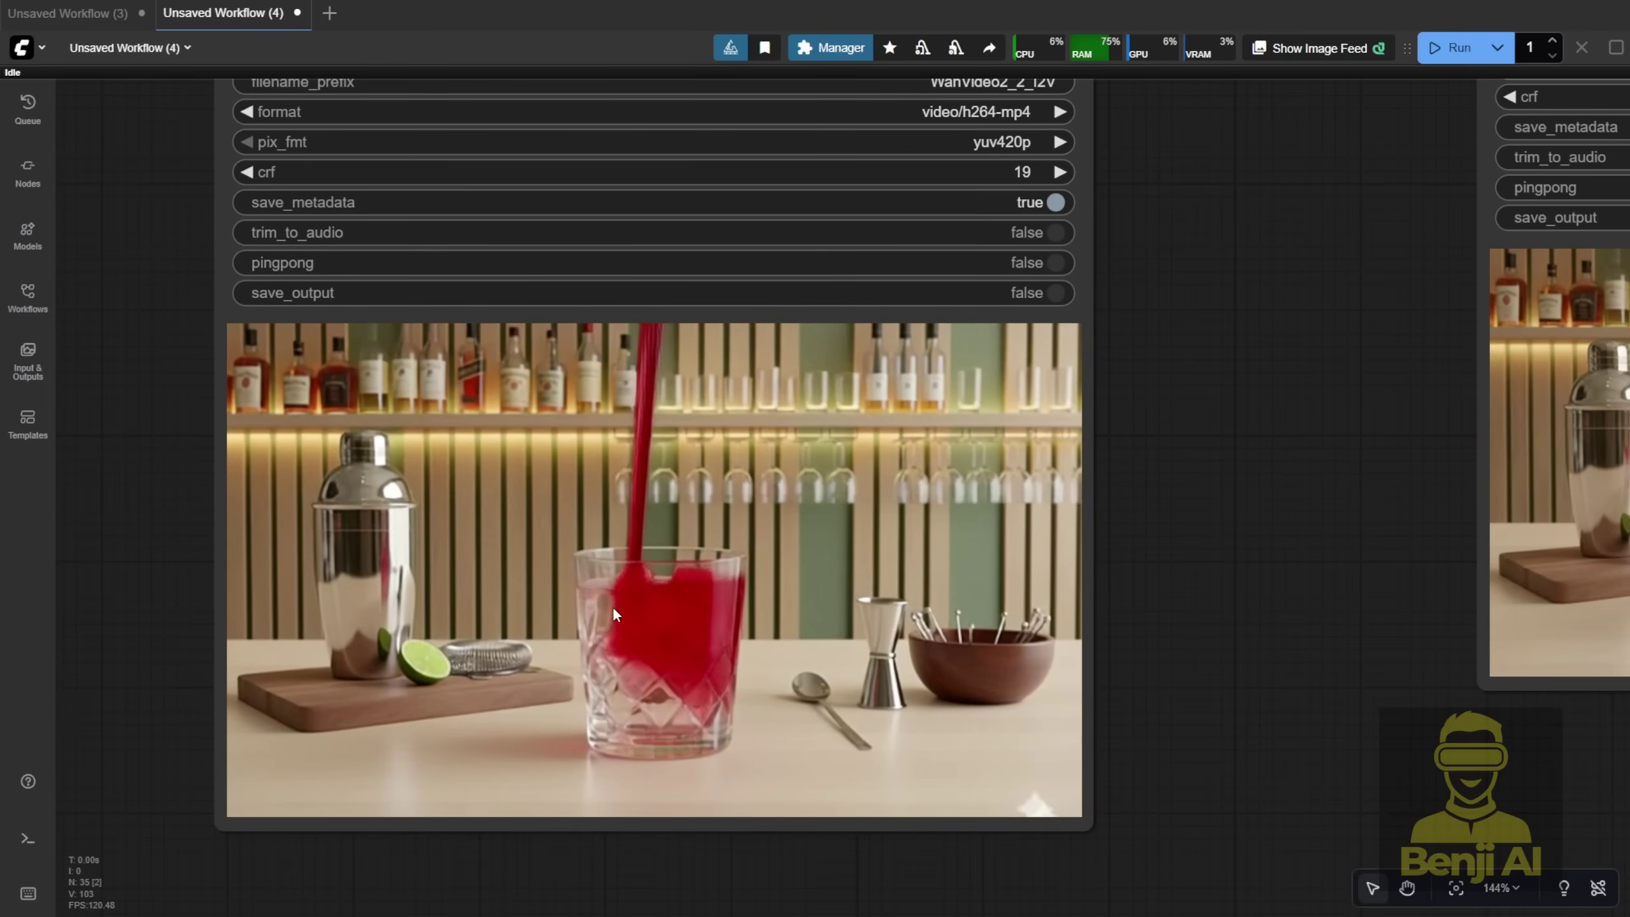
scroll(639, 338, "down", 3)
scroll(963, 567, "up", 3)
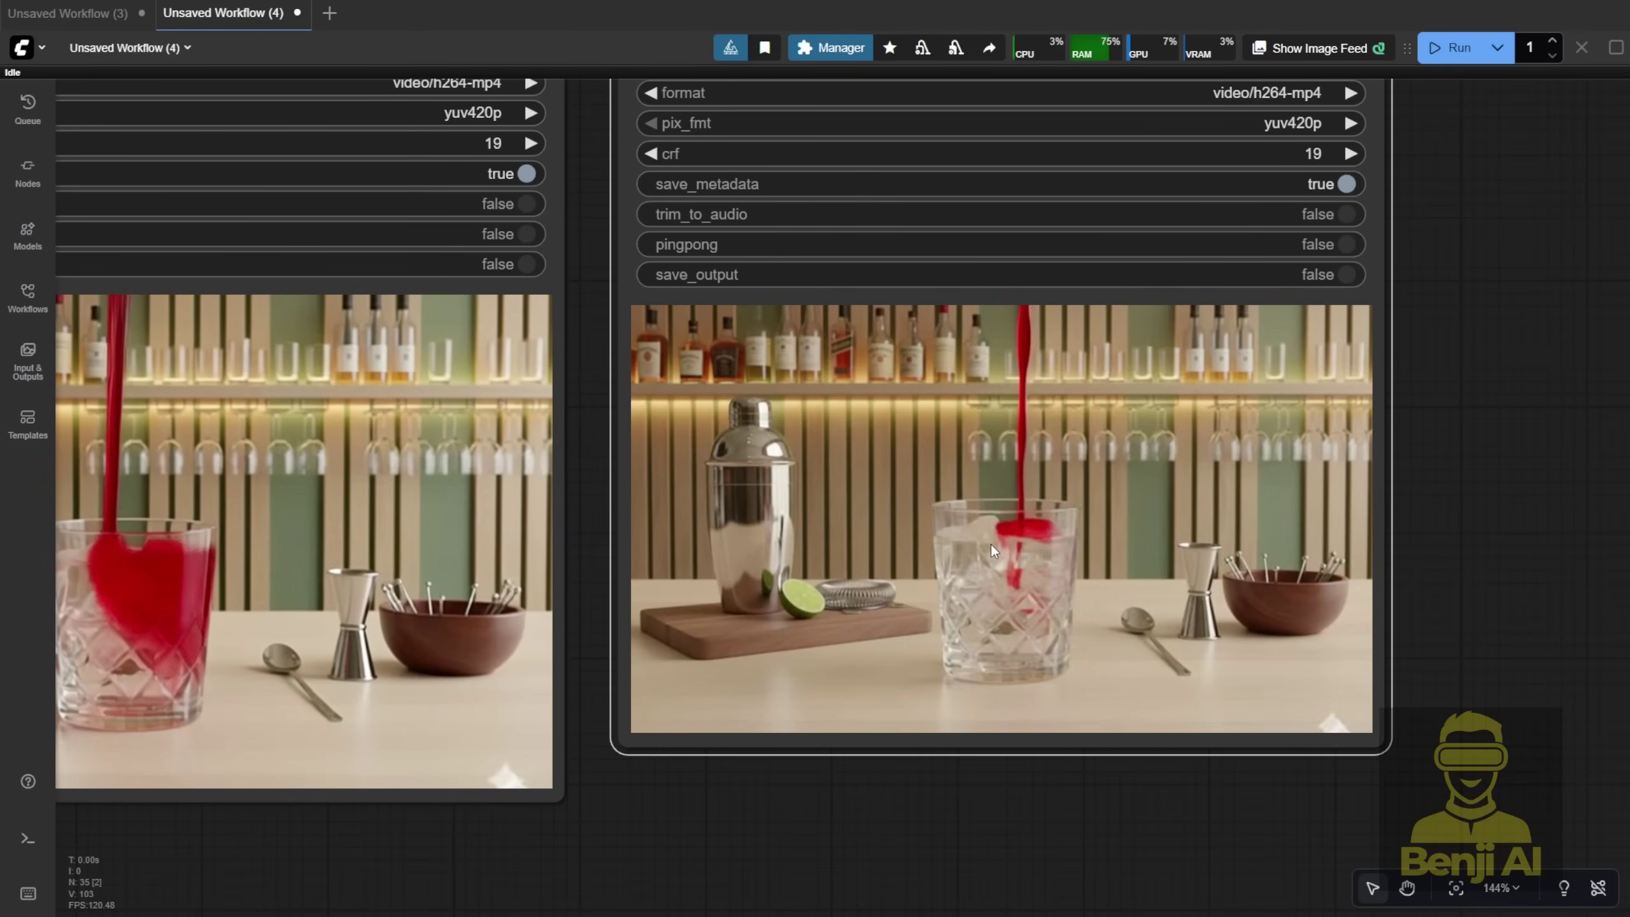
scroll(789, 816, "down", 3)
left_click_drag(770, 818, 927, 817)
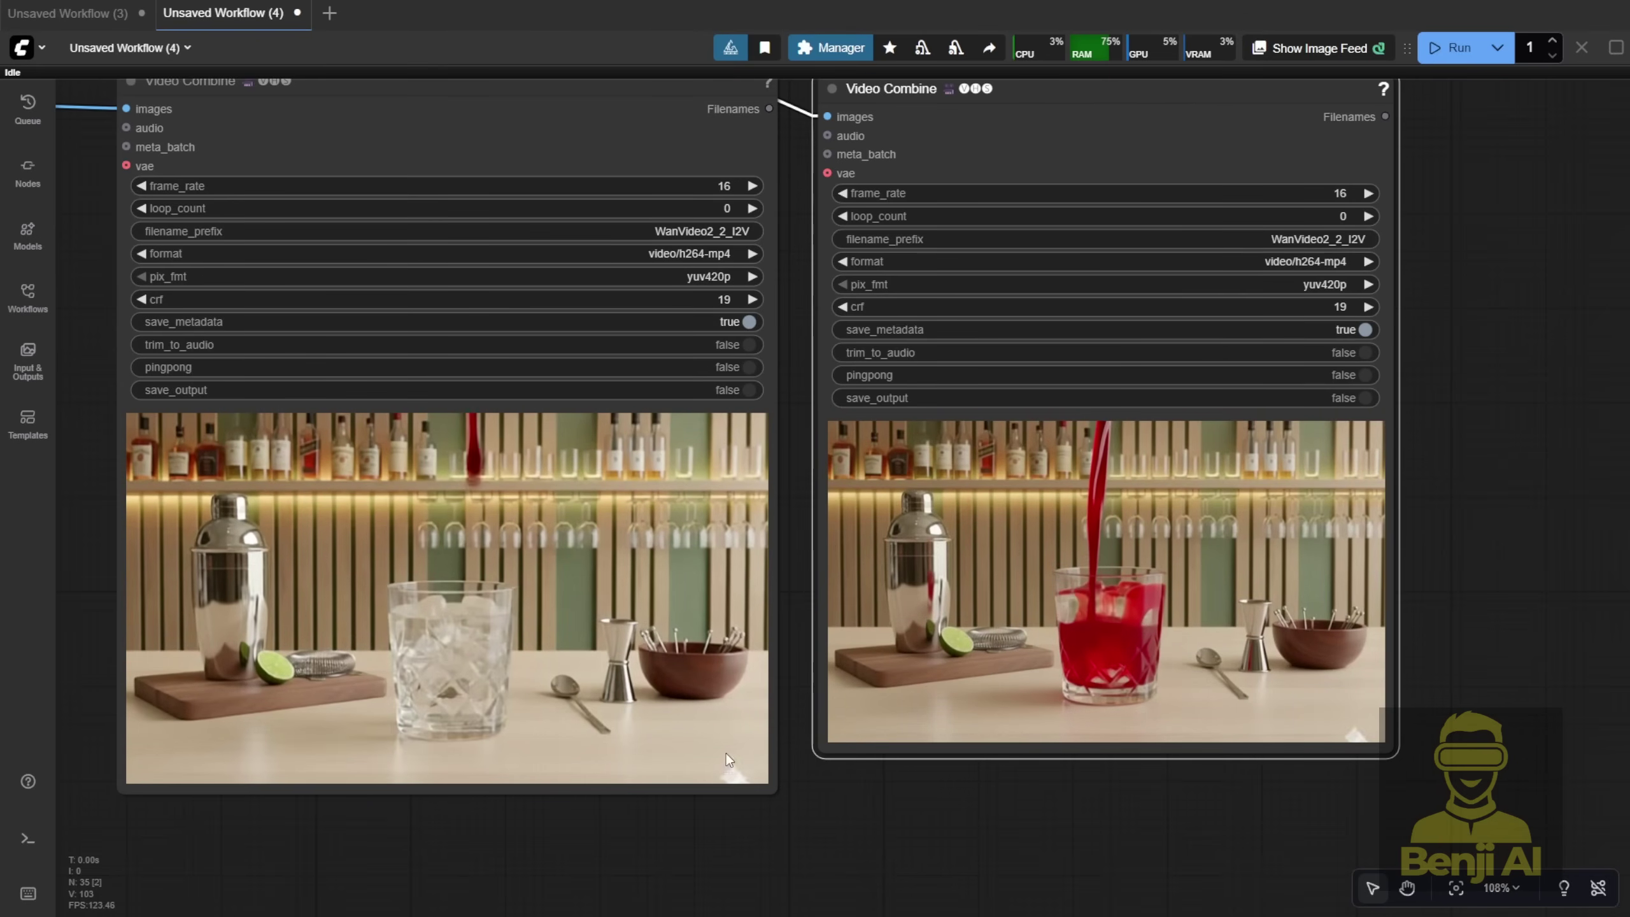
scroll(372, 568, "down", 7)
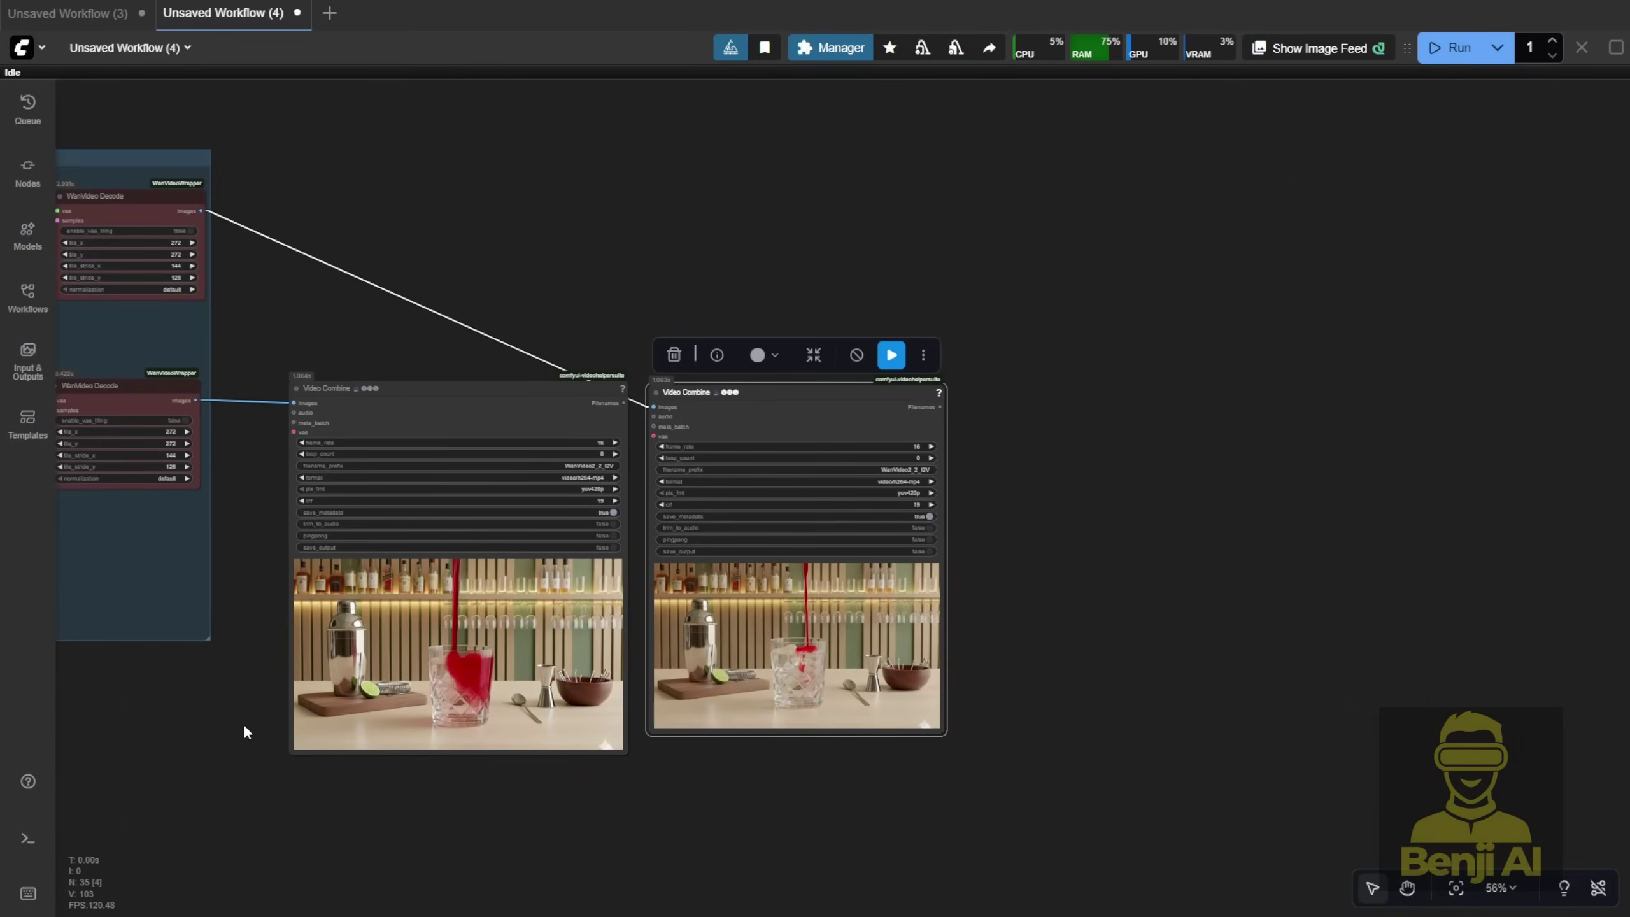
left_click_drag(417, 404, 364, 323)
left_click_drag(729, 395, 678, 317)
scroll(661, 324, "left", 10)
scroll(661, 324, "up", 5)
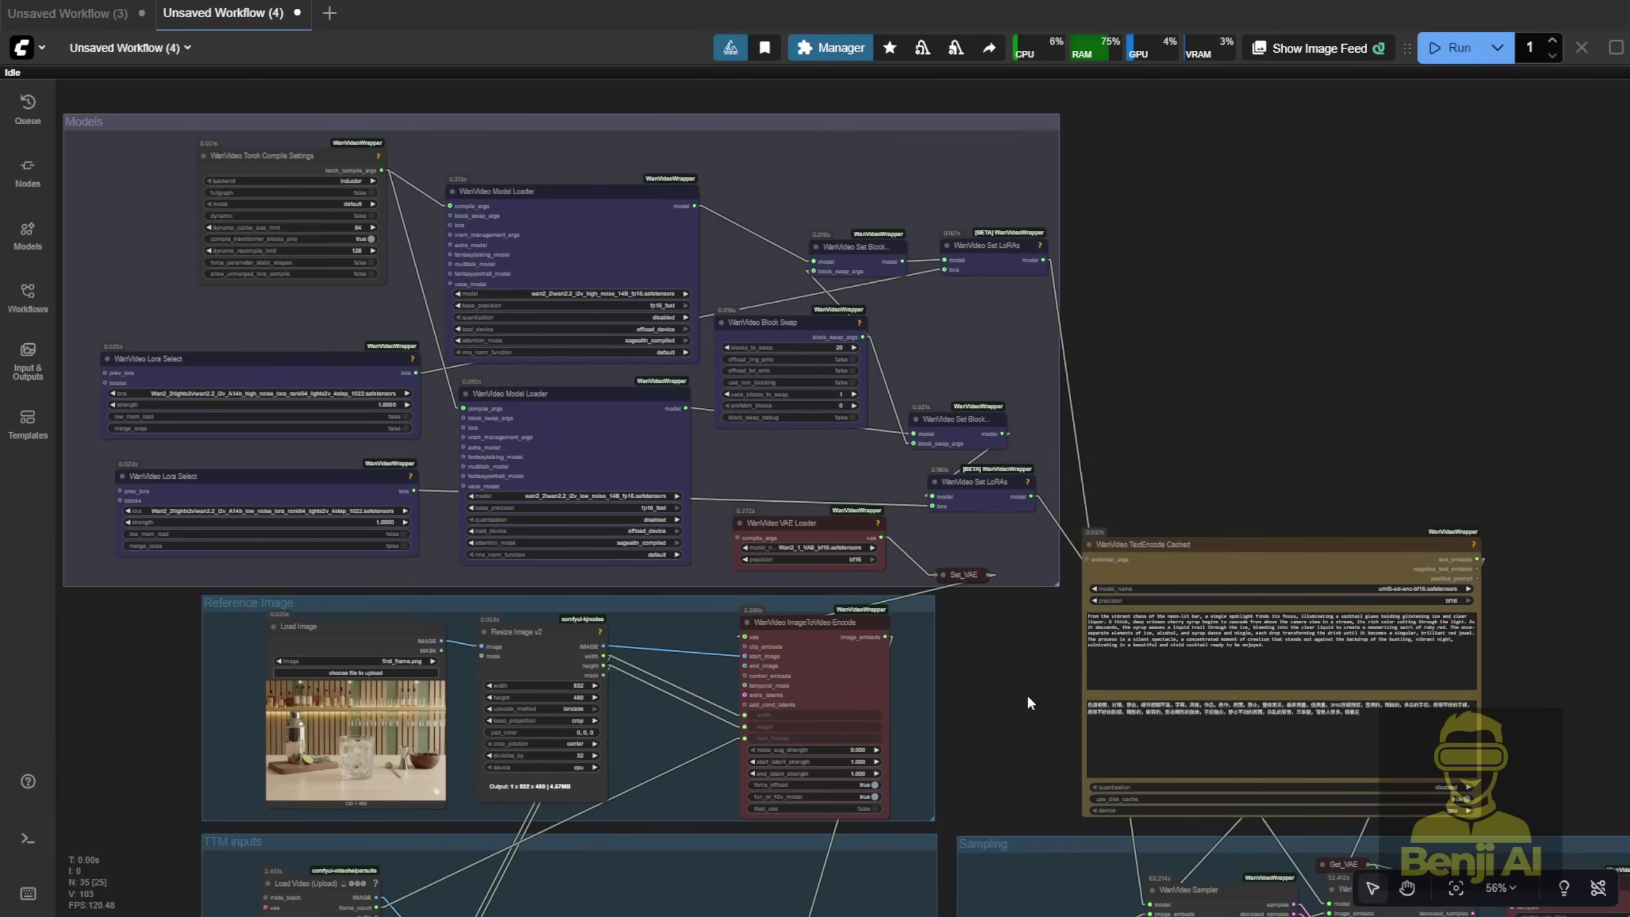
scroll(1016, 718, "up", 3)
scroll(1016, 719, "down", 5)
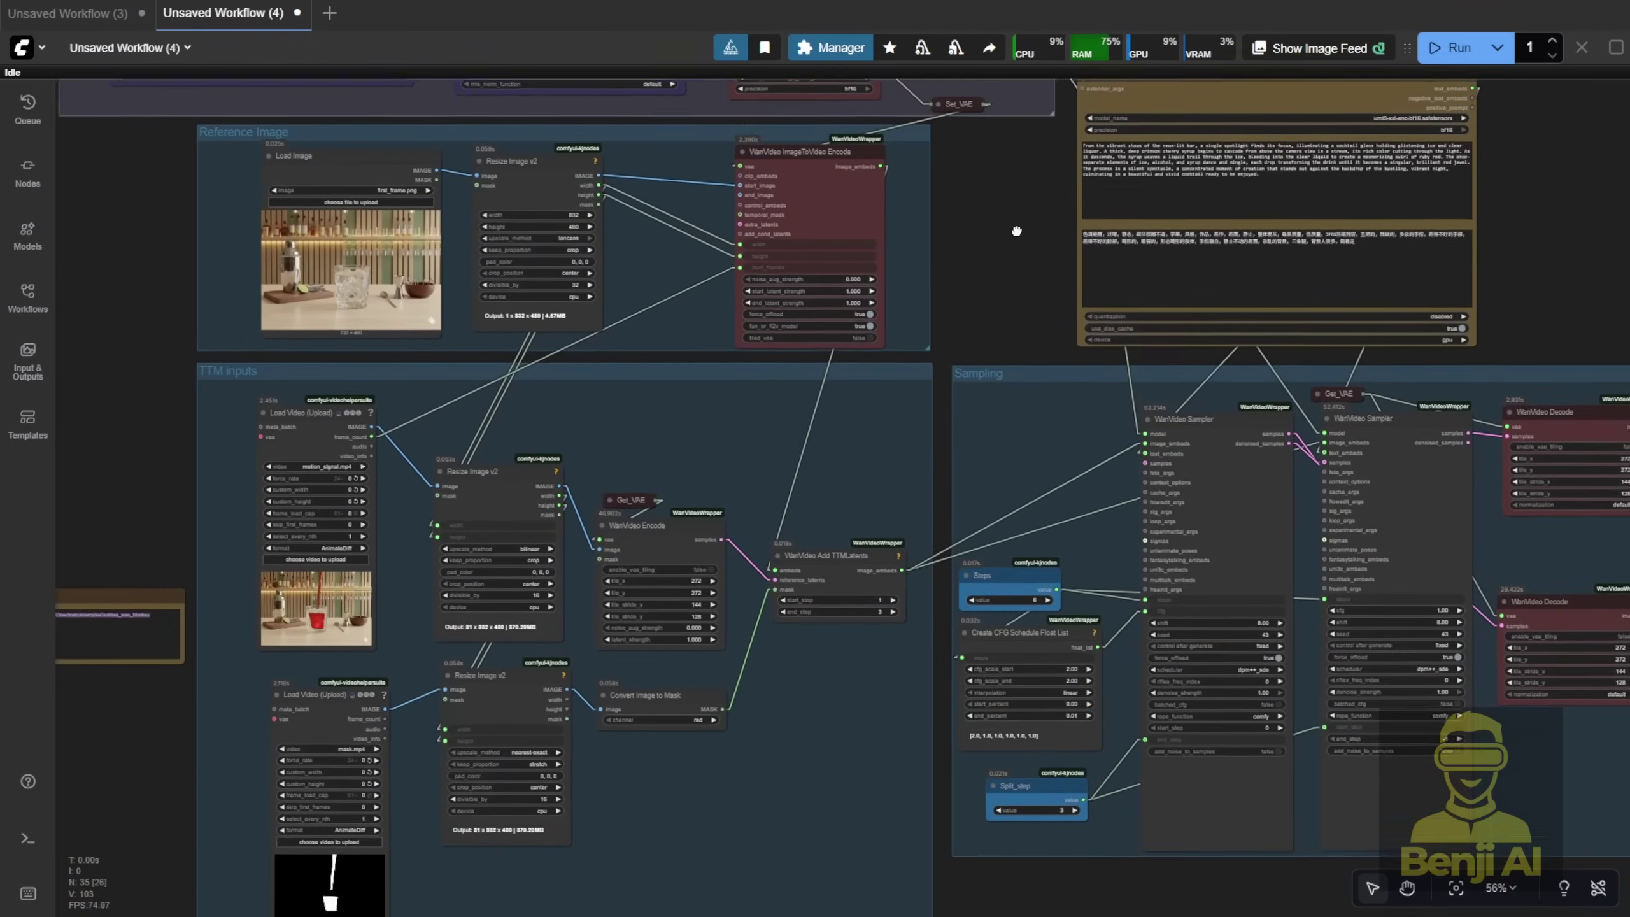
scroll(1023, 218, "up", 2)
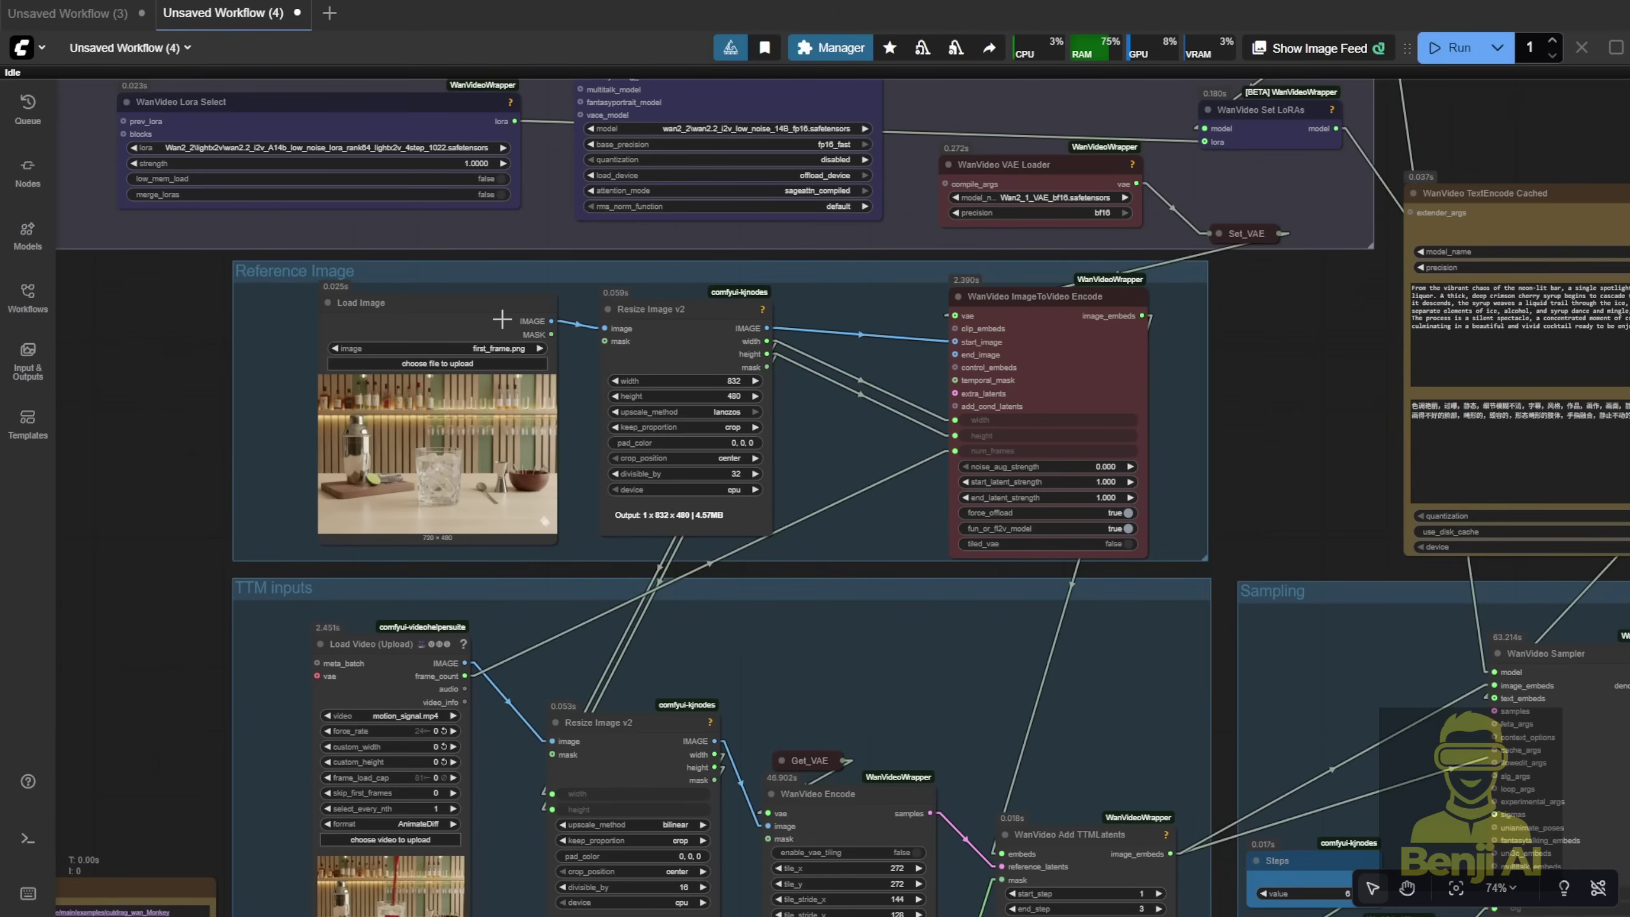
scroll(815, 494, "down", 5)
left_click(412, 475)
scroll(934, 775, "down", 2)
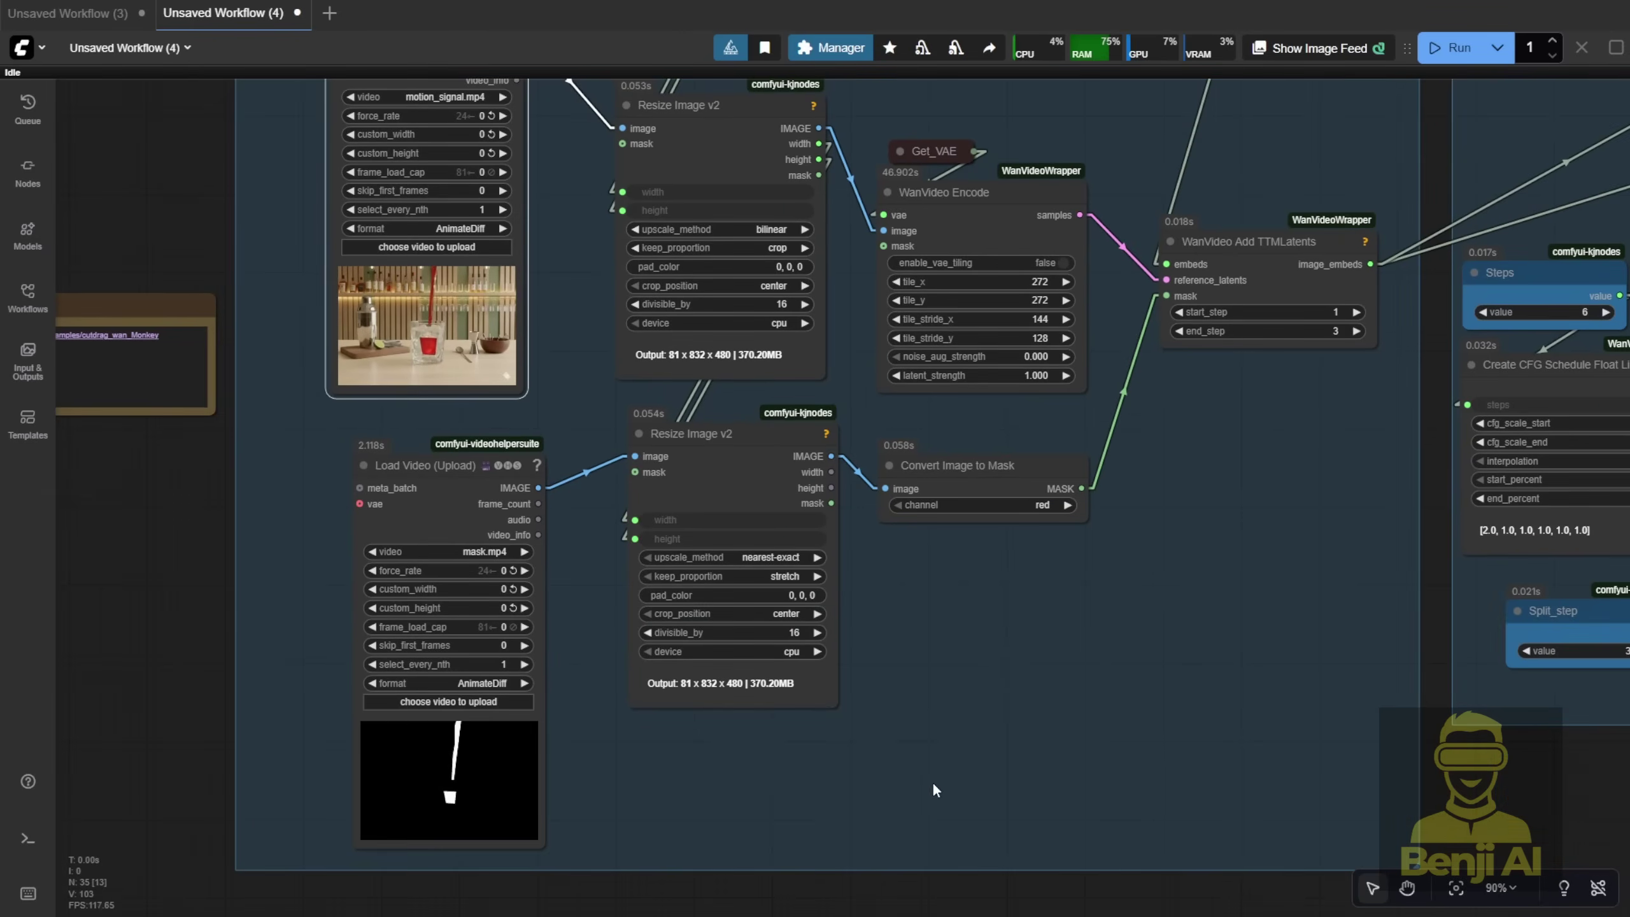
scroll(947, 801, "up", 1)
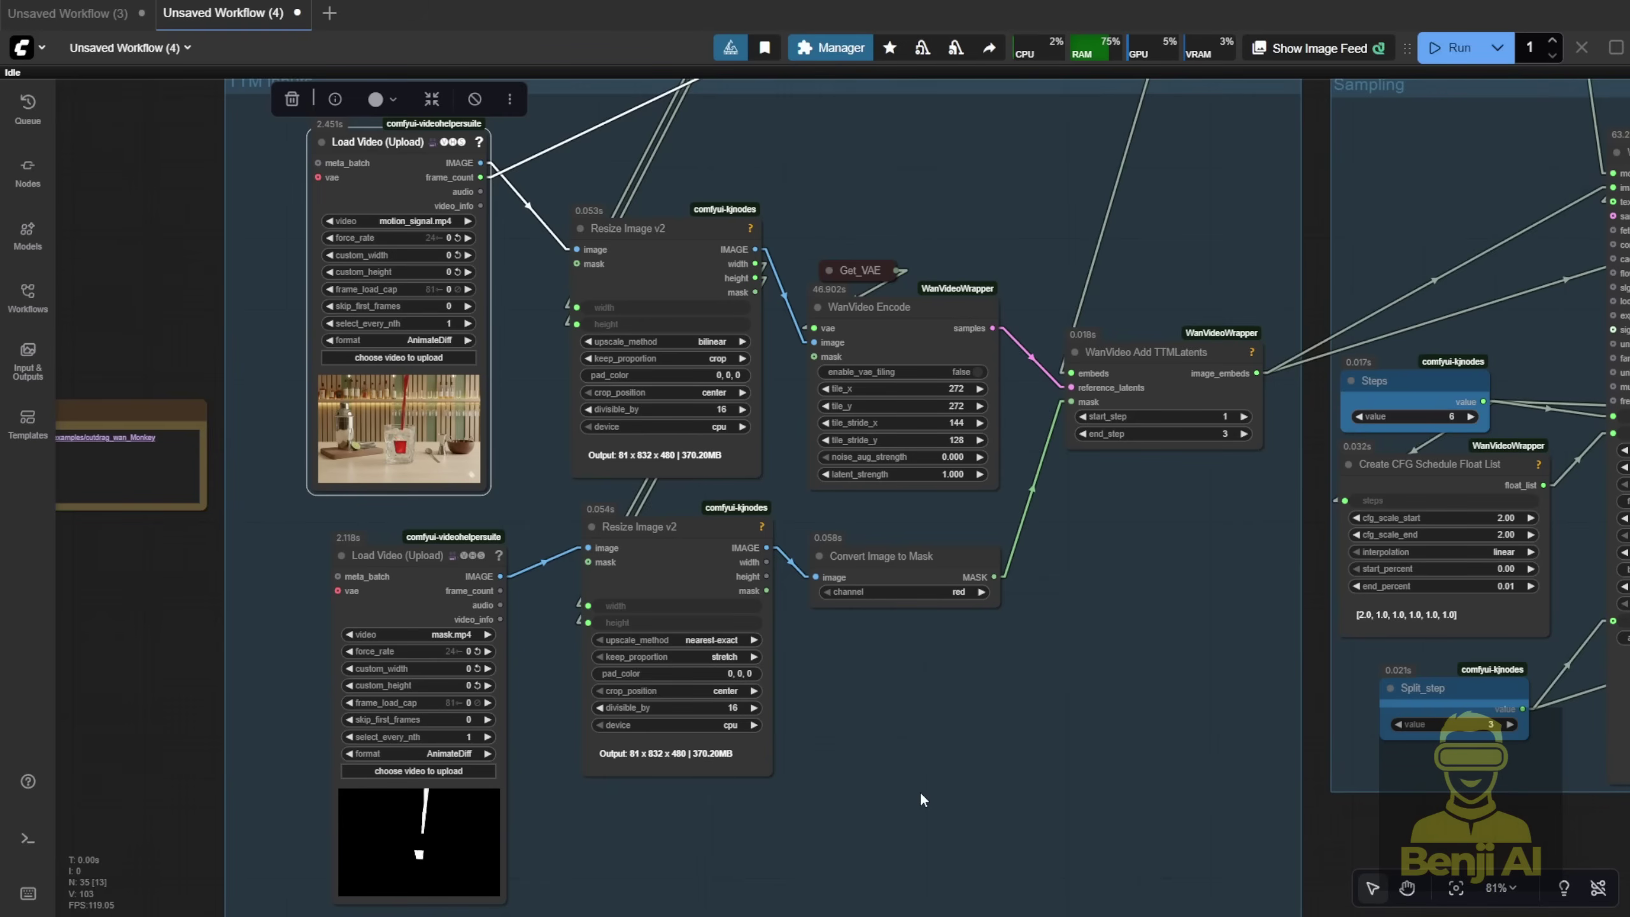
scroll(459, 631, "up", 10)
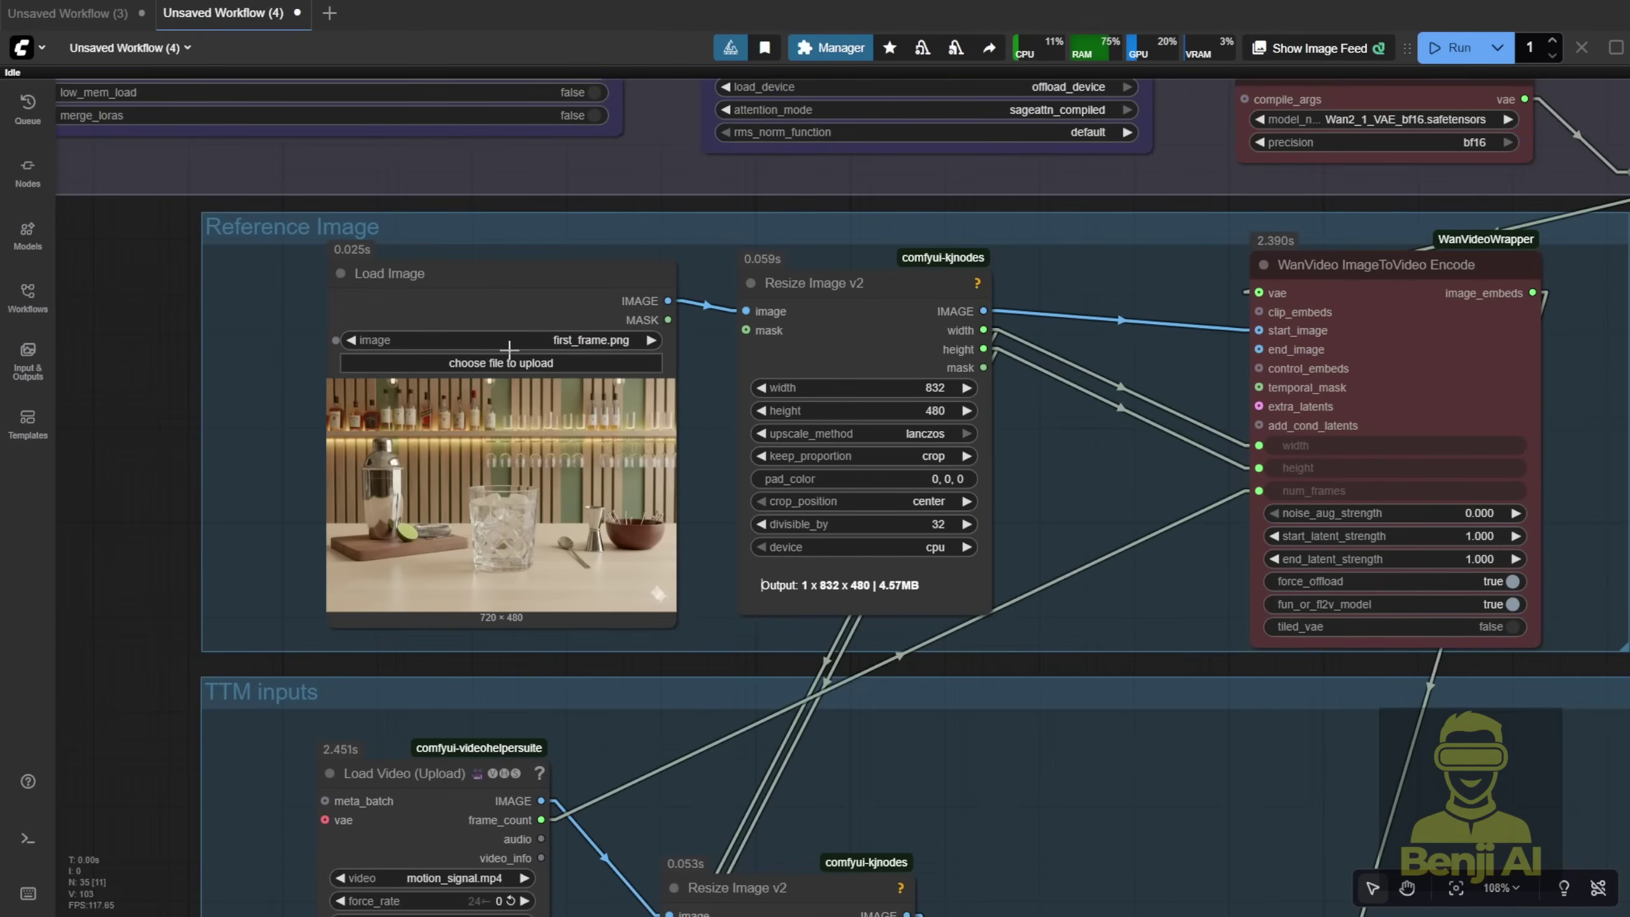
scroll(536, 568, "down", 2)
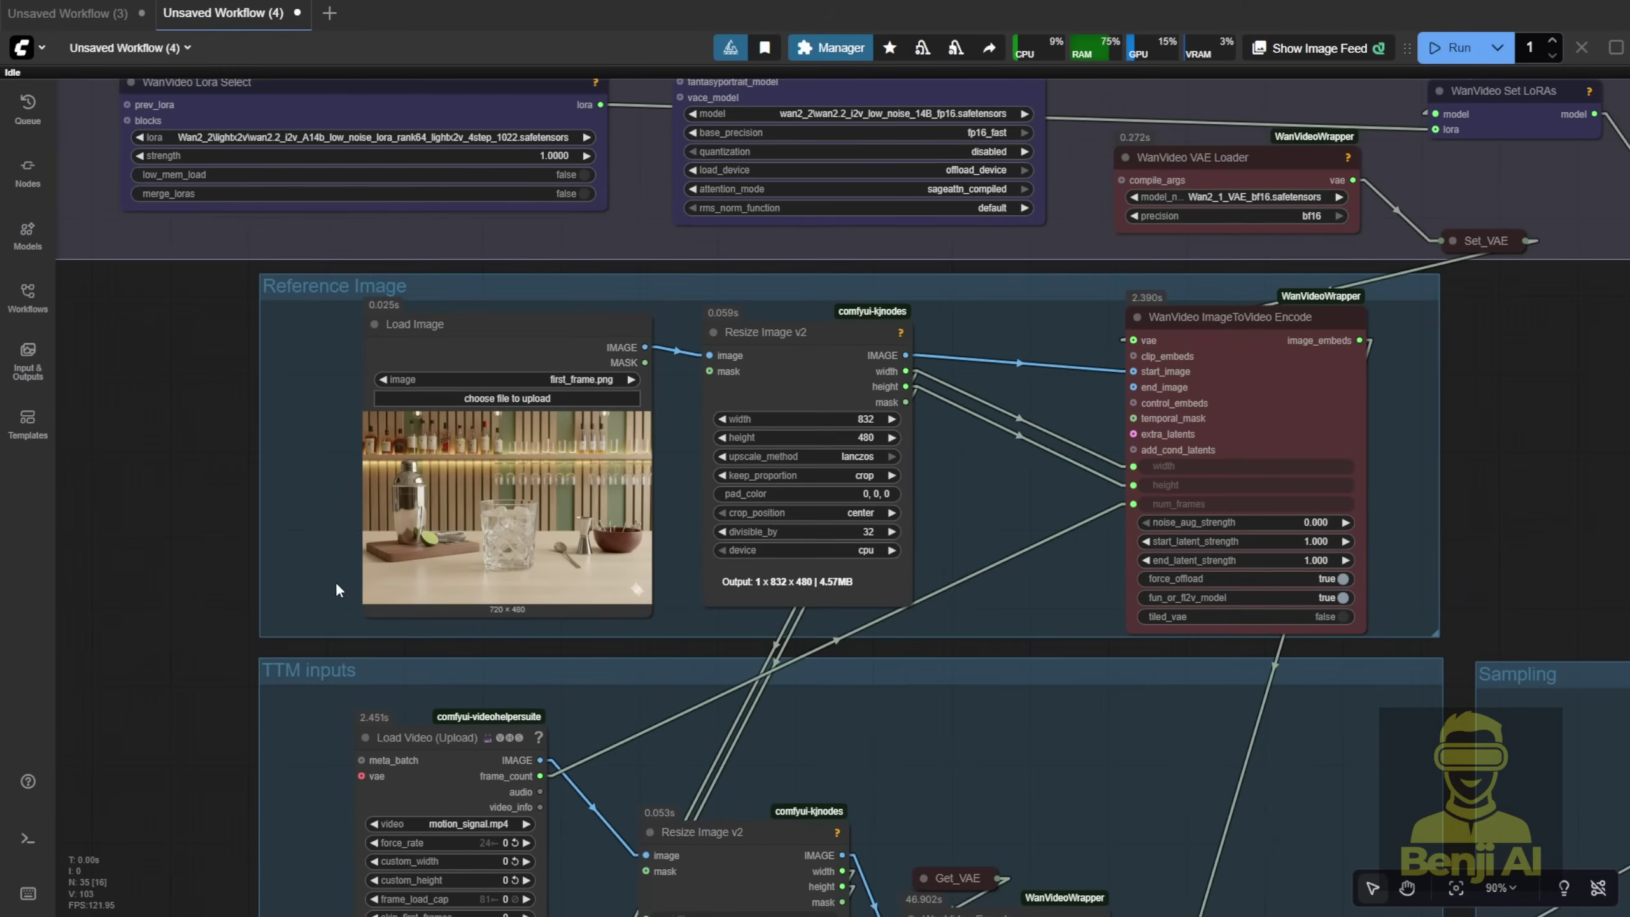
left_click_drag(322, 588, 327, 54)
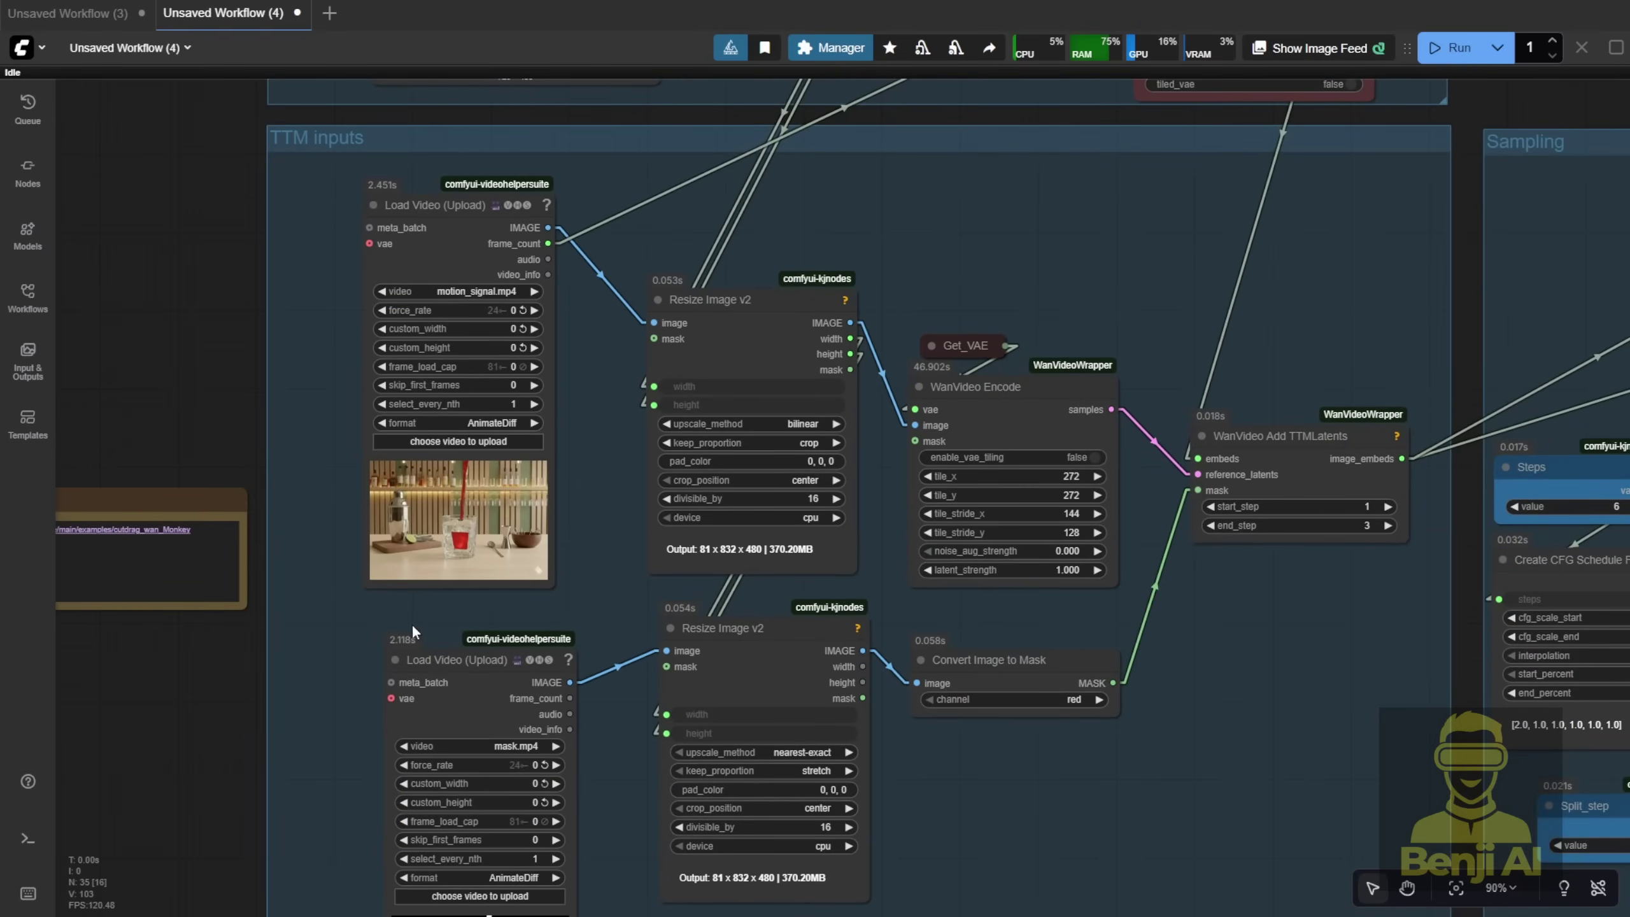
left_click_drag(366, 672, 339, 485)
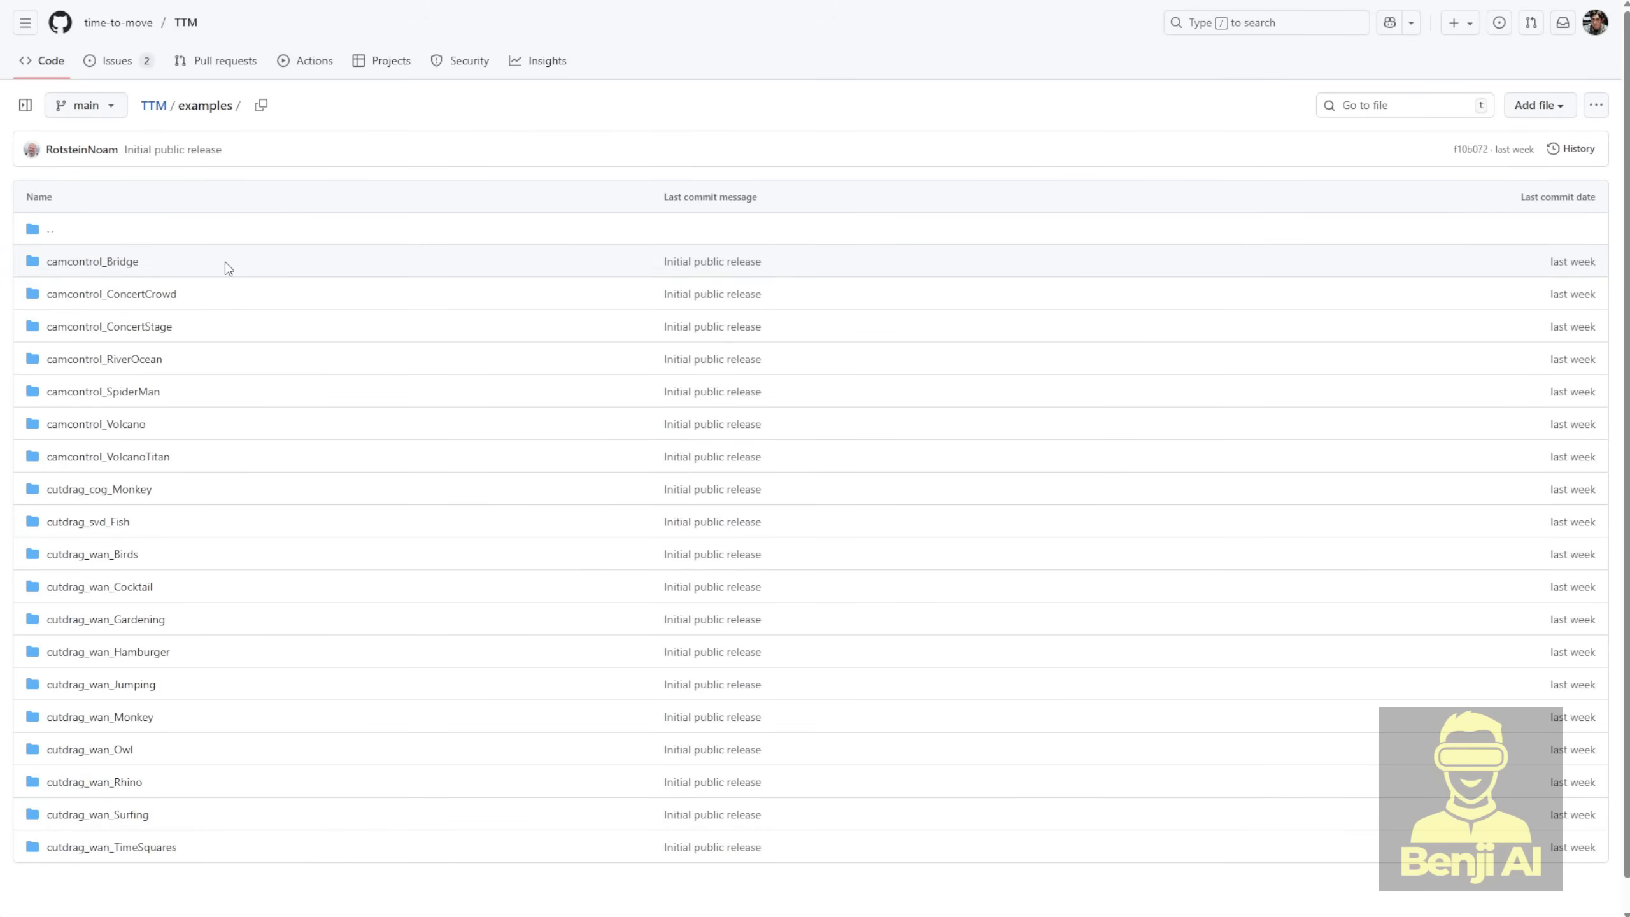
Go from the TTM root into the GUIs folder and reach the Cut and Drag README's Requirements.
left_click(153, 105)
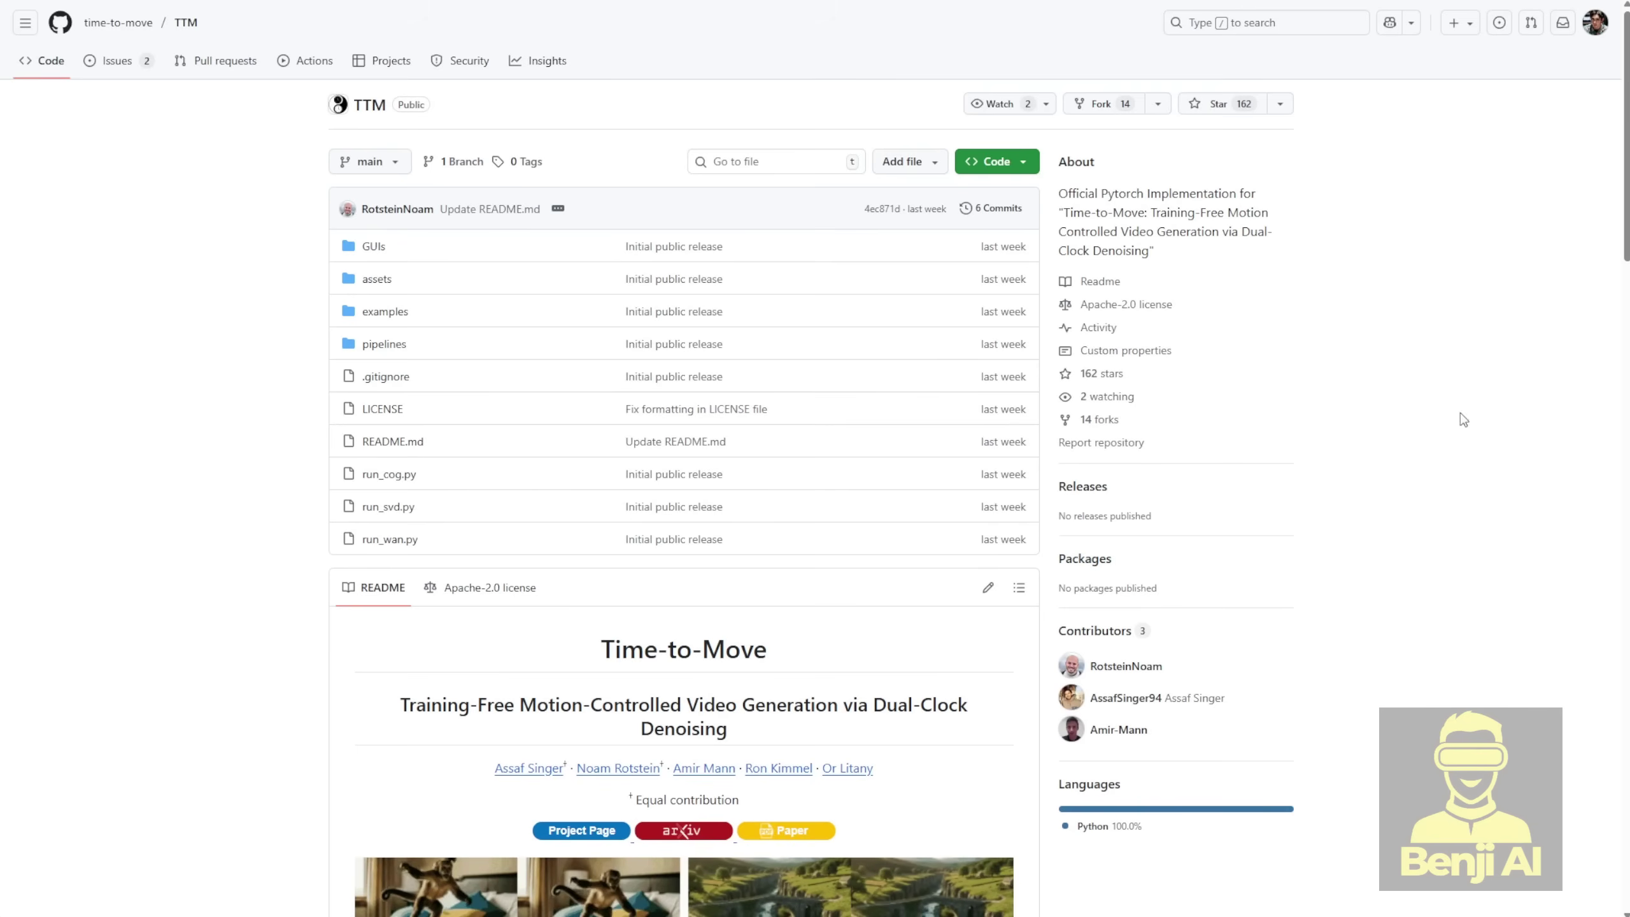
left_click(374, 247)
scroll(397, 446, "down", 2)
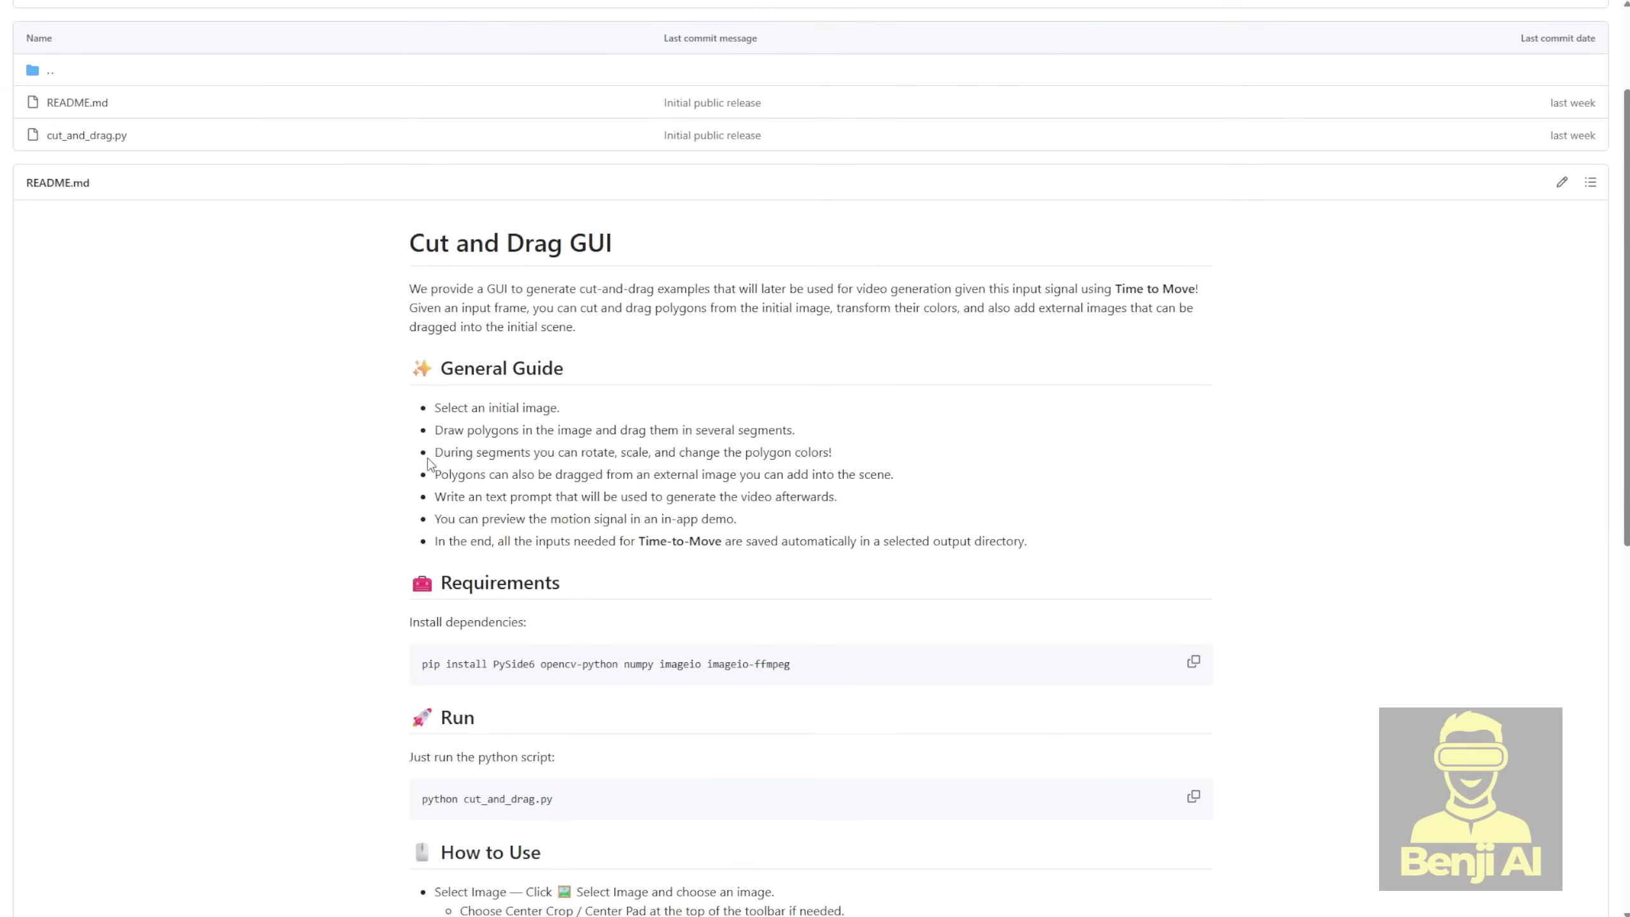
scroll(432, 464, "down", 3)
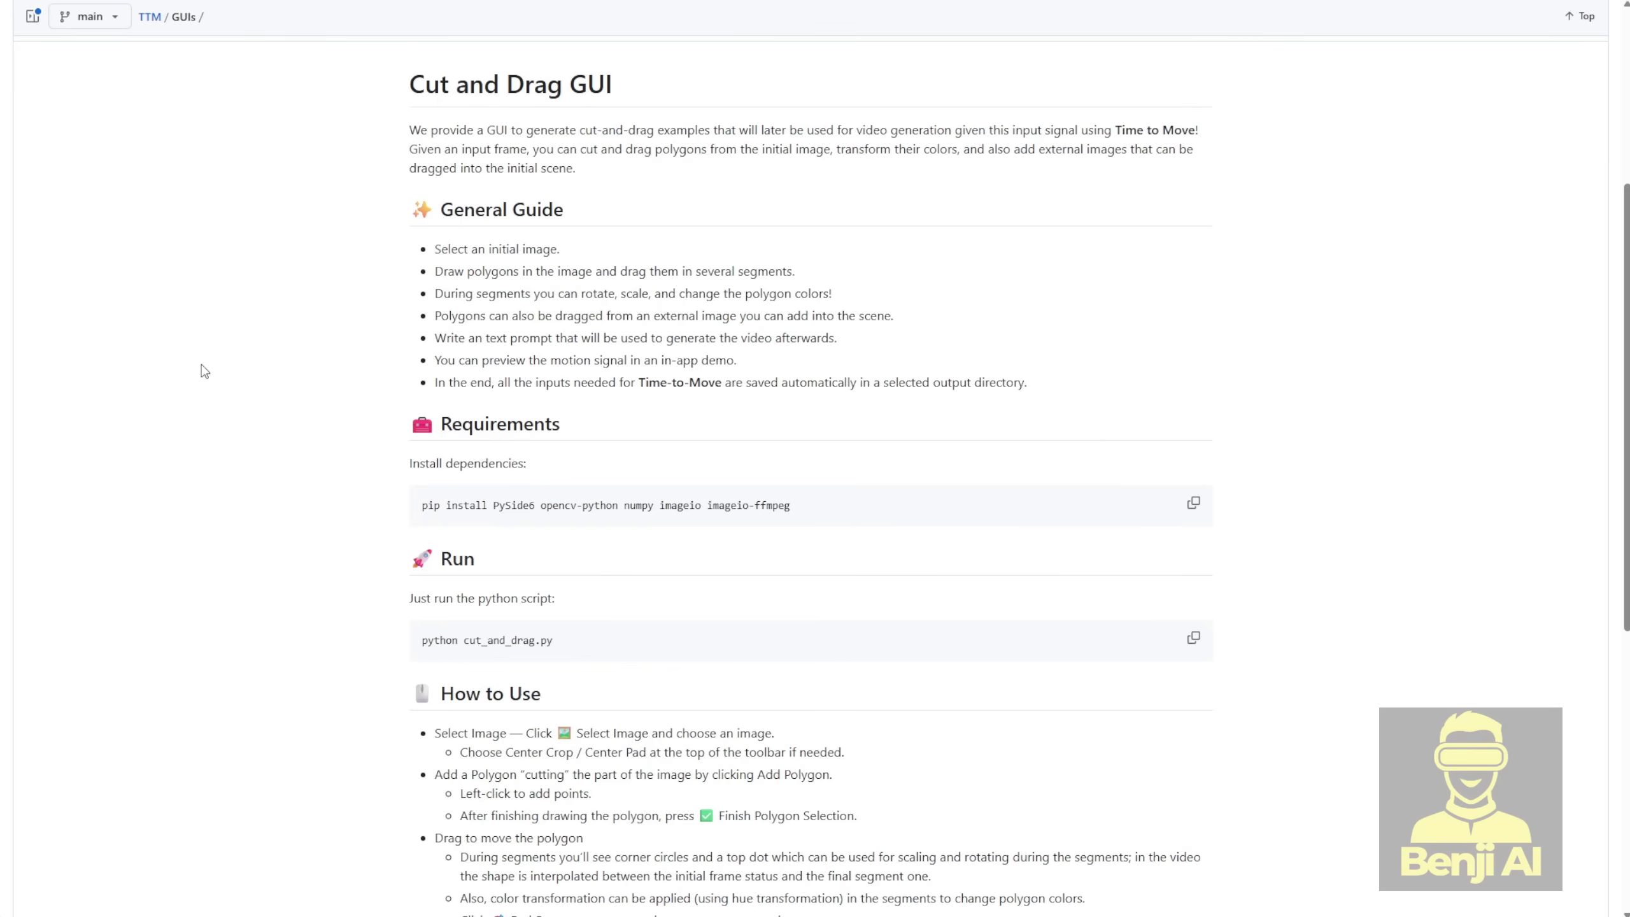
scroll(465, 618, "up", 3)
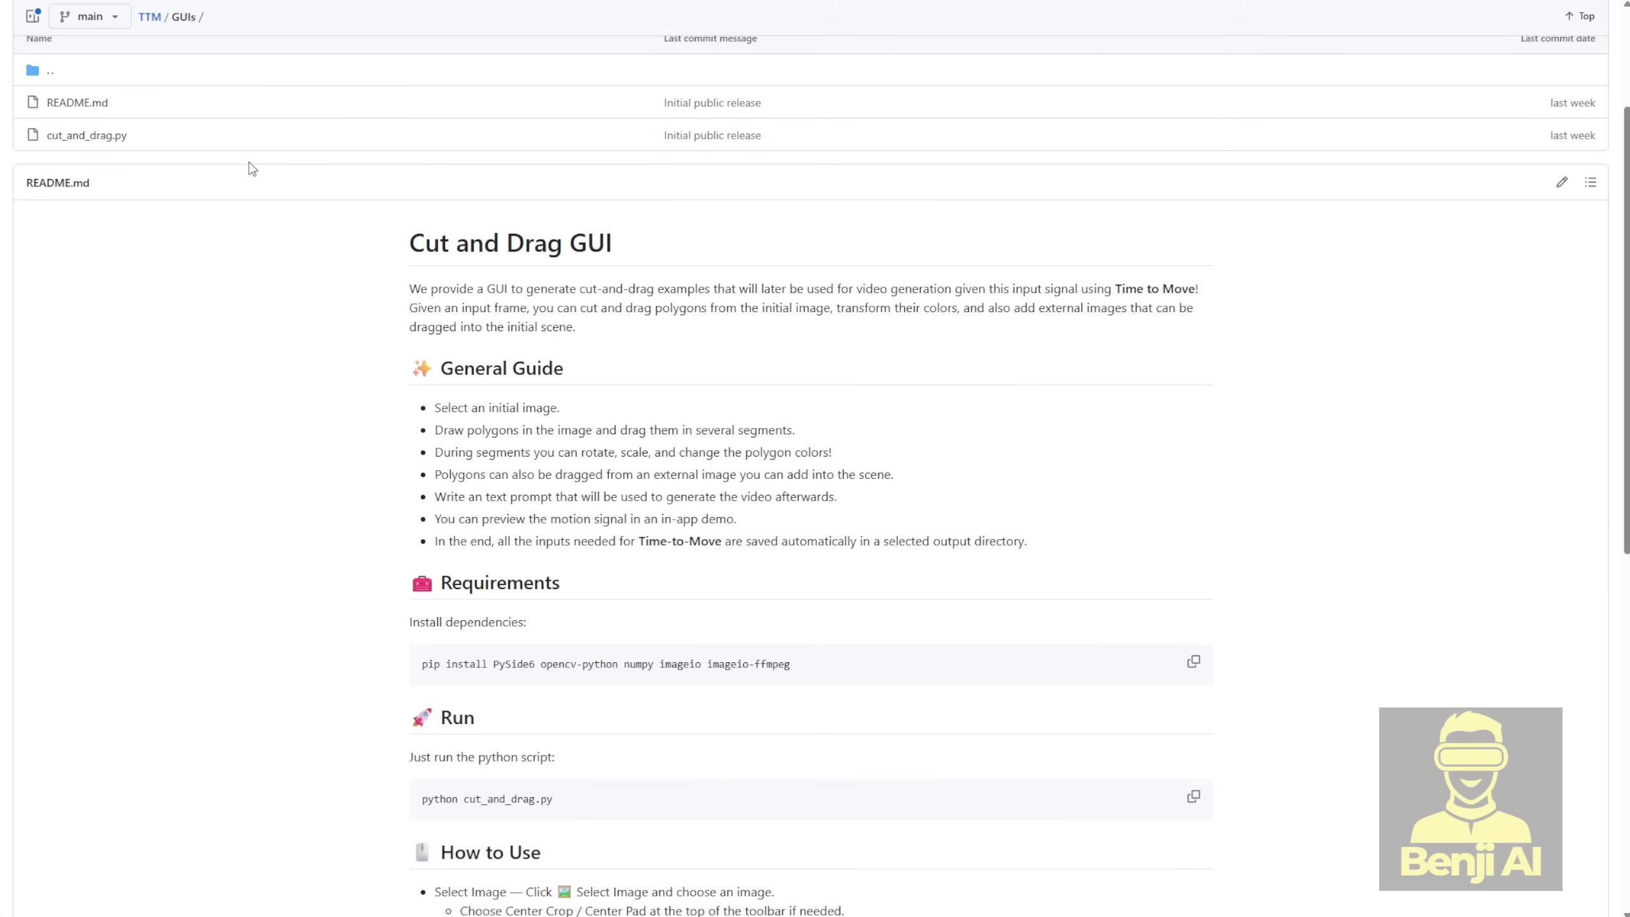
scroll(252, 169, "down", 3)
left_click_drag(425, 427, 802, 427)
left_click_drag(581, 426, 803, 428)
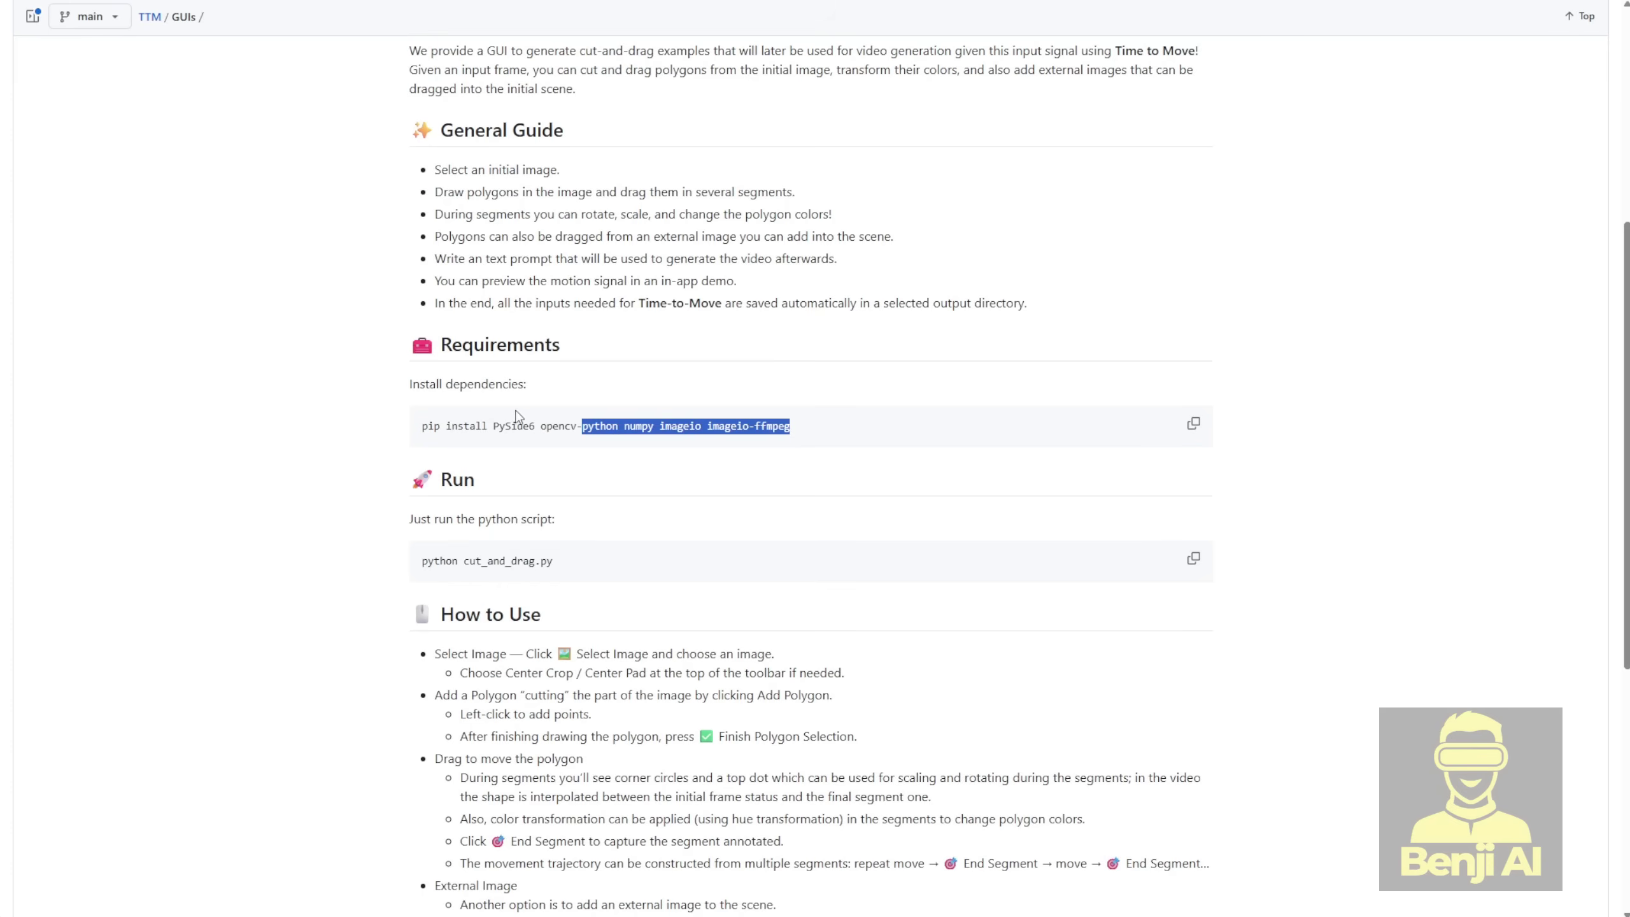
Copy the PySide6 pip install command from the Requirements code block.
left_click(514, 429)
double_click(528, 429)
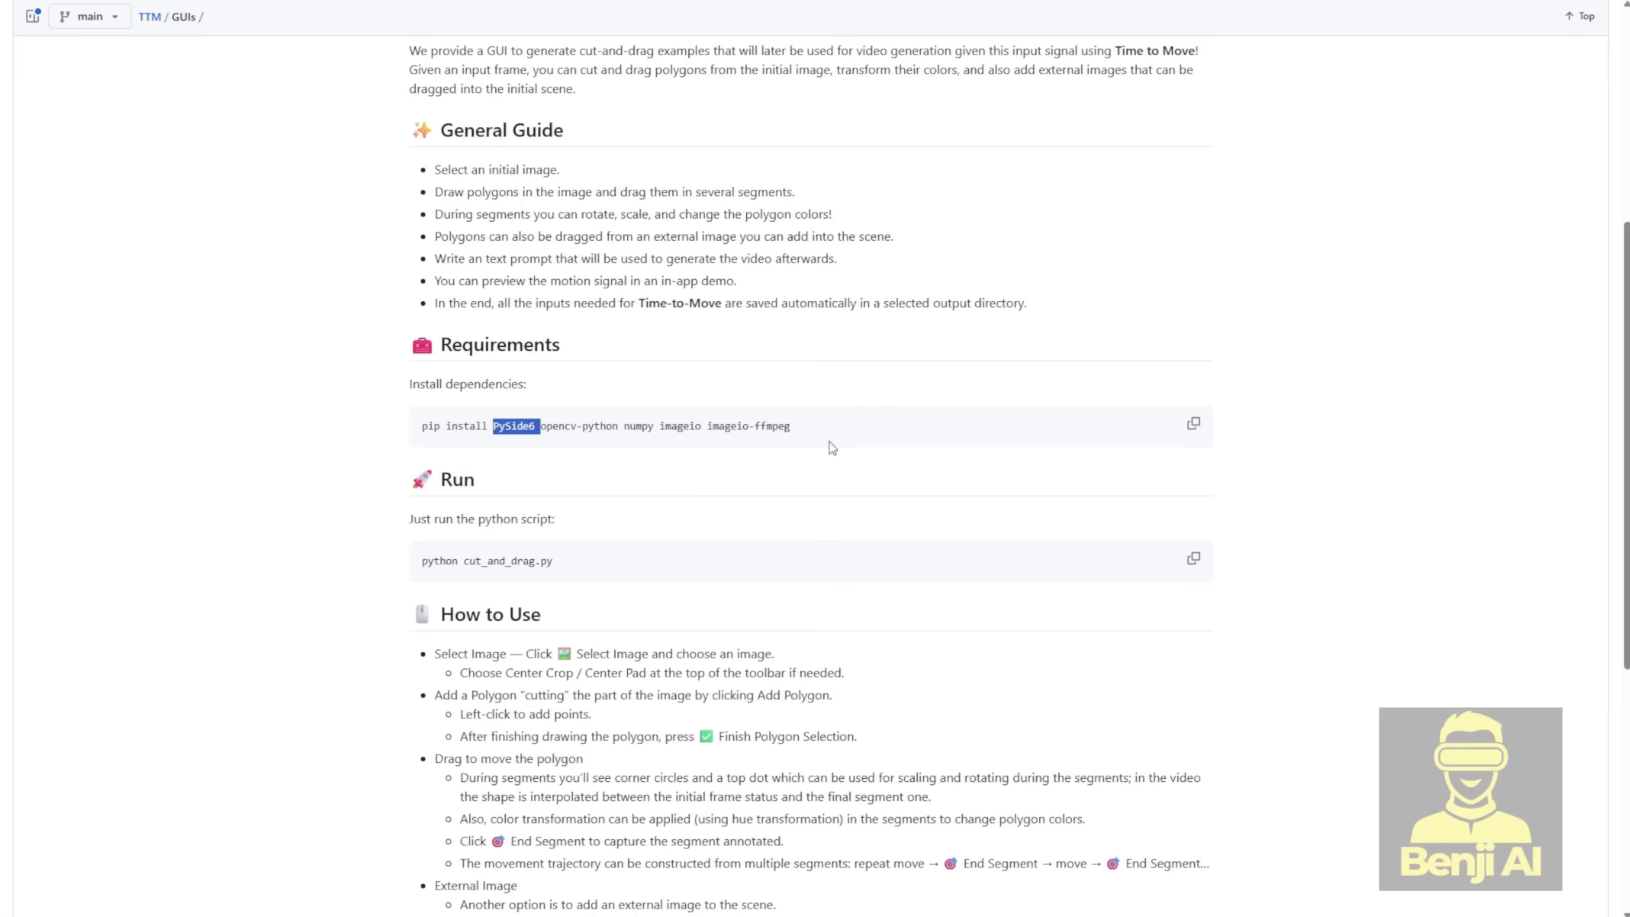
left_click(1197, 428)
left_click_drag(857, 429, 399, 441)
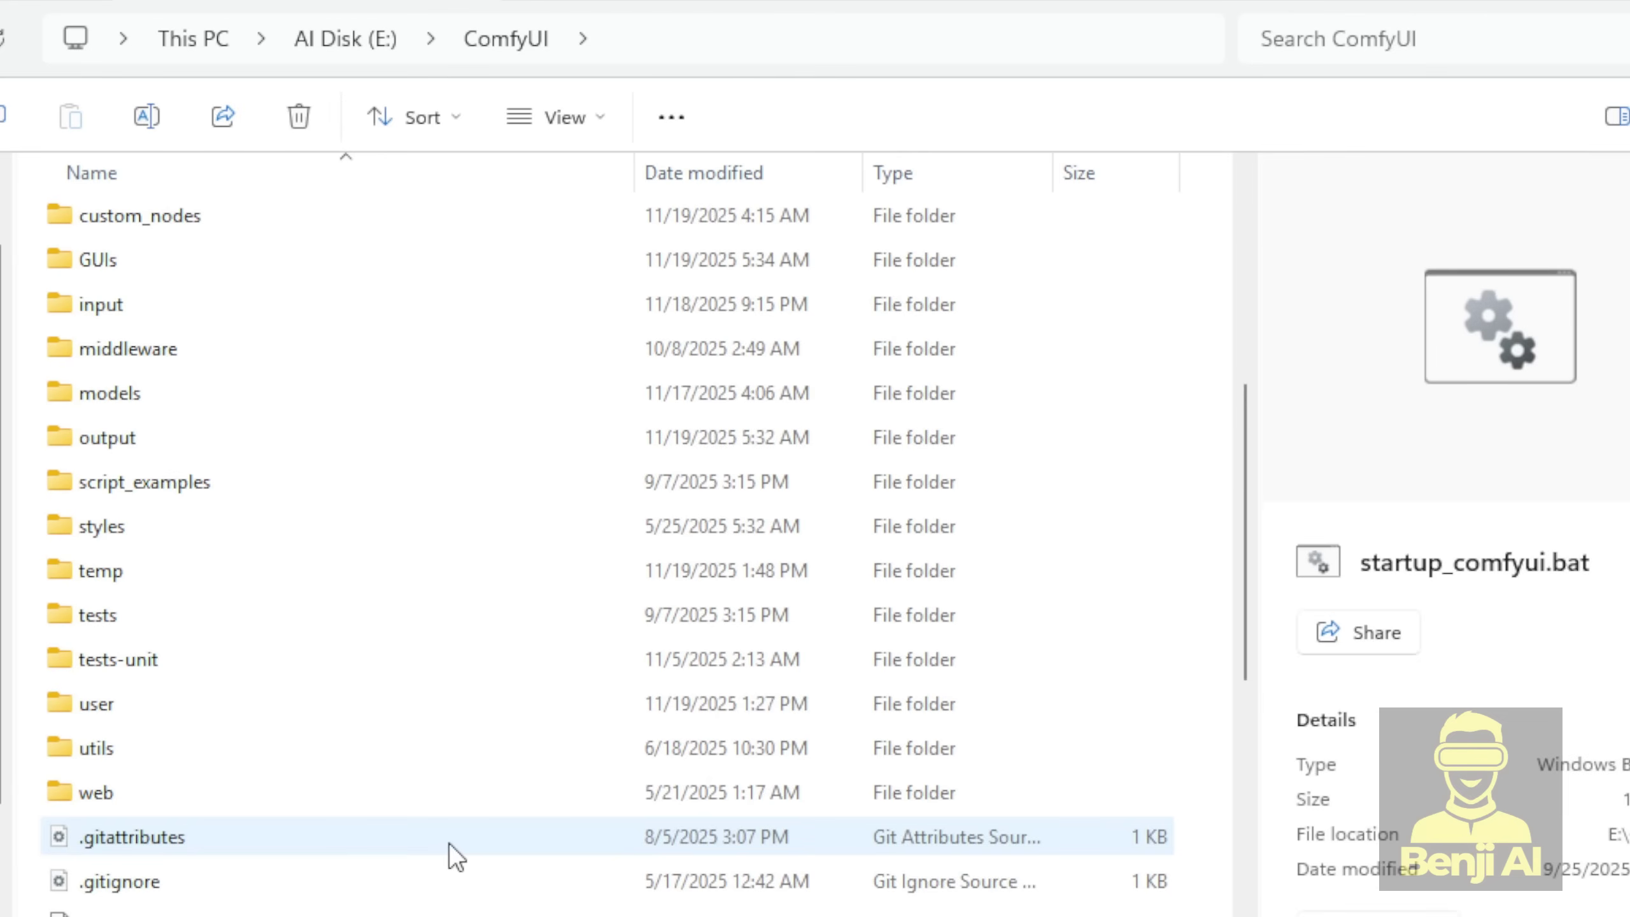
scroll(448, 854, "up", 2)
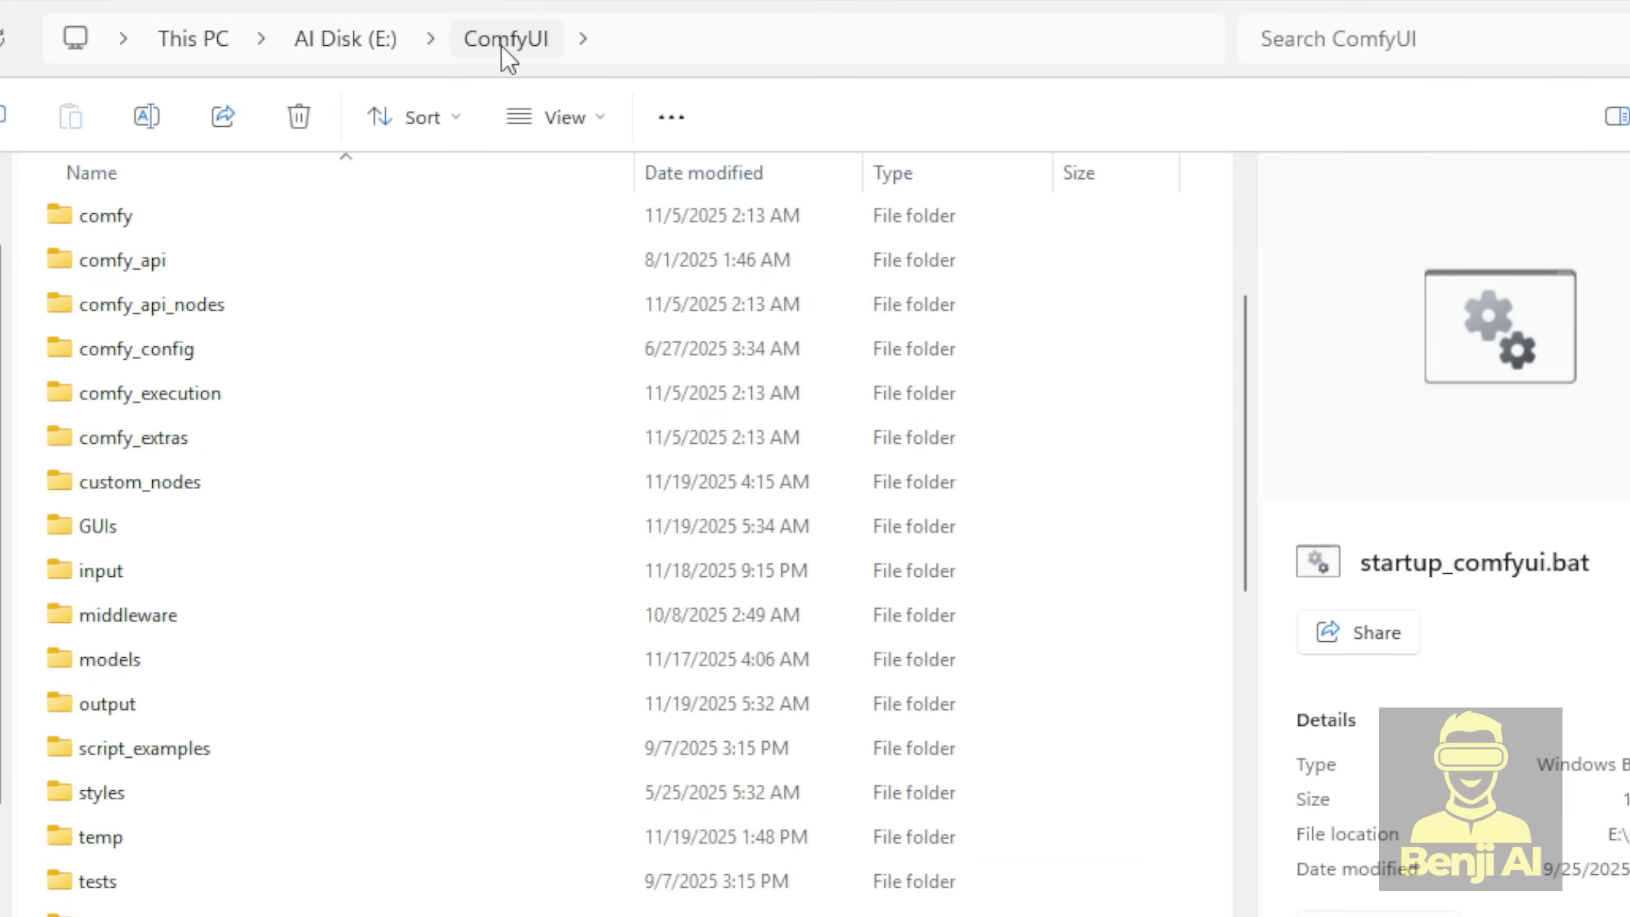
Open E:\ComfyUI\GUIs and confirm cut_and_drag.py and README.md are there.
left_click(150, 541)
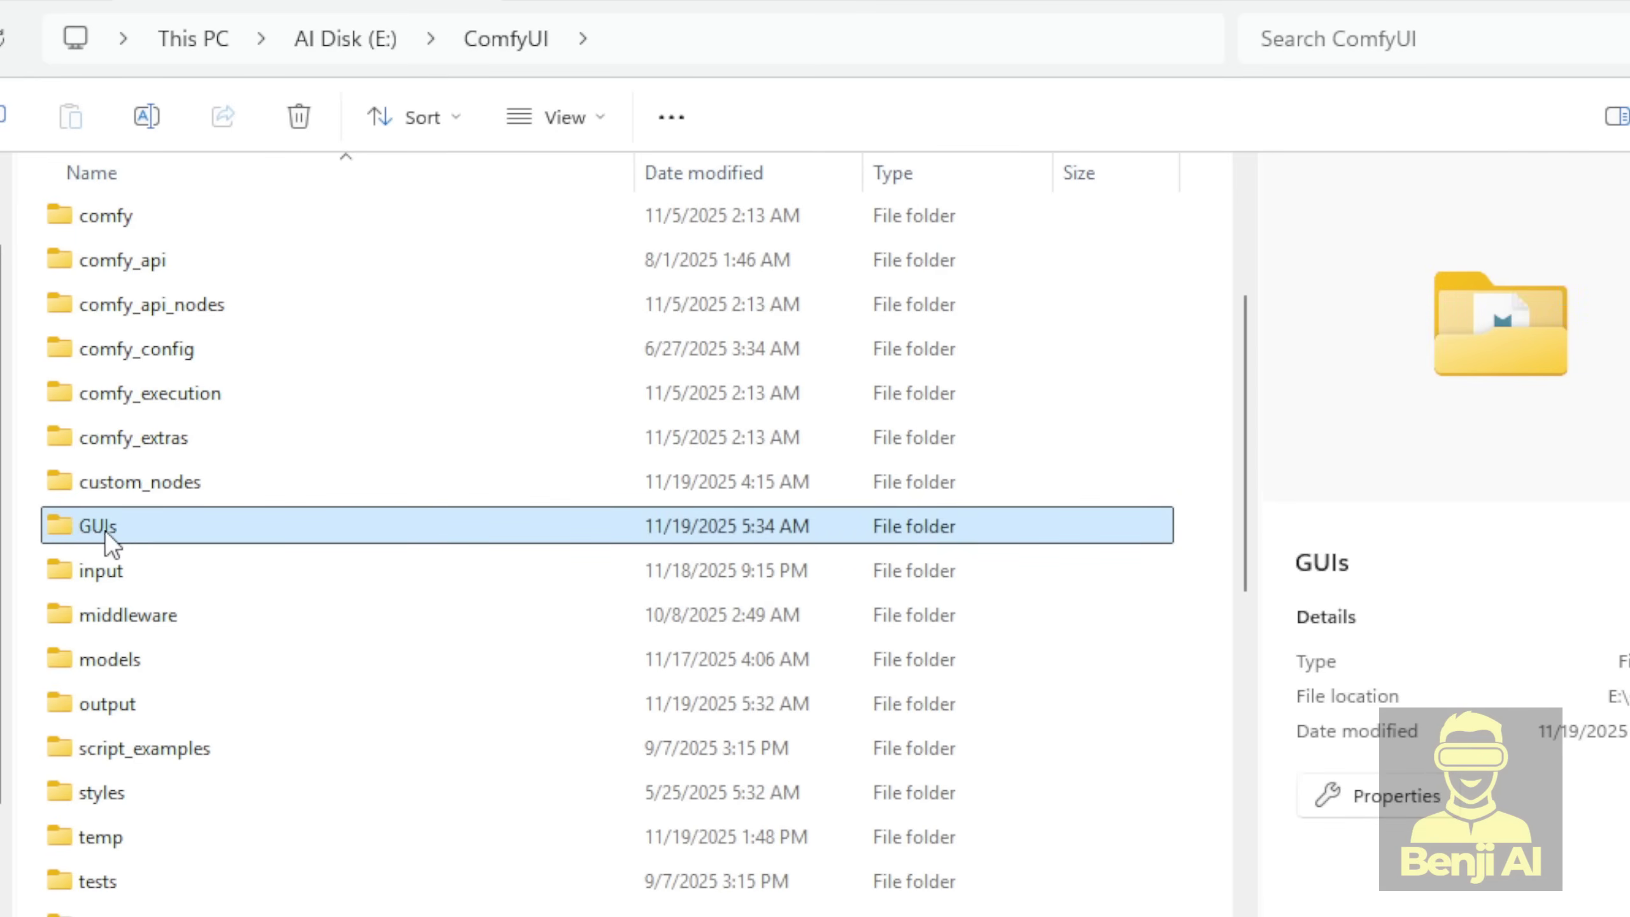
double_click(142, 539)
key("ctrl+a")
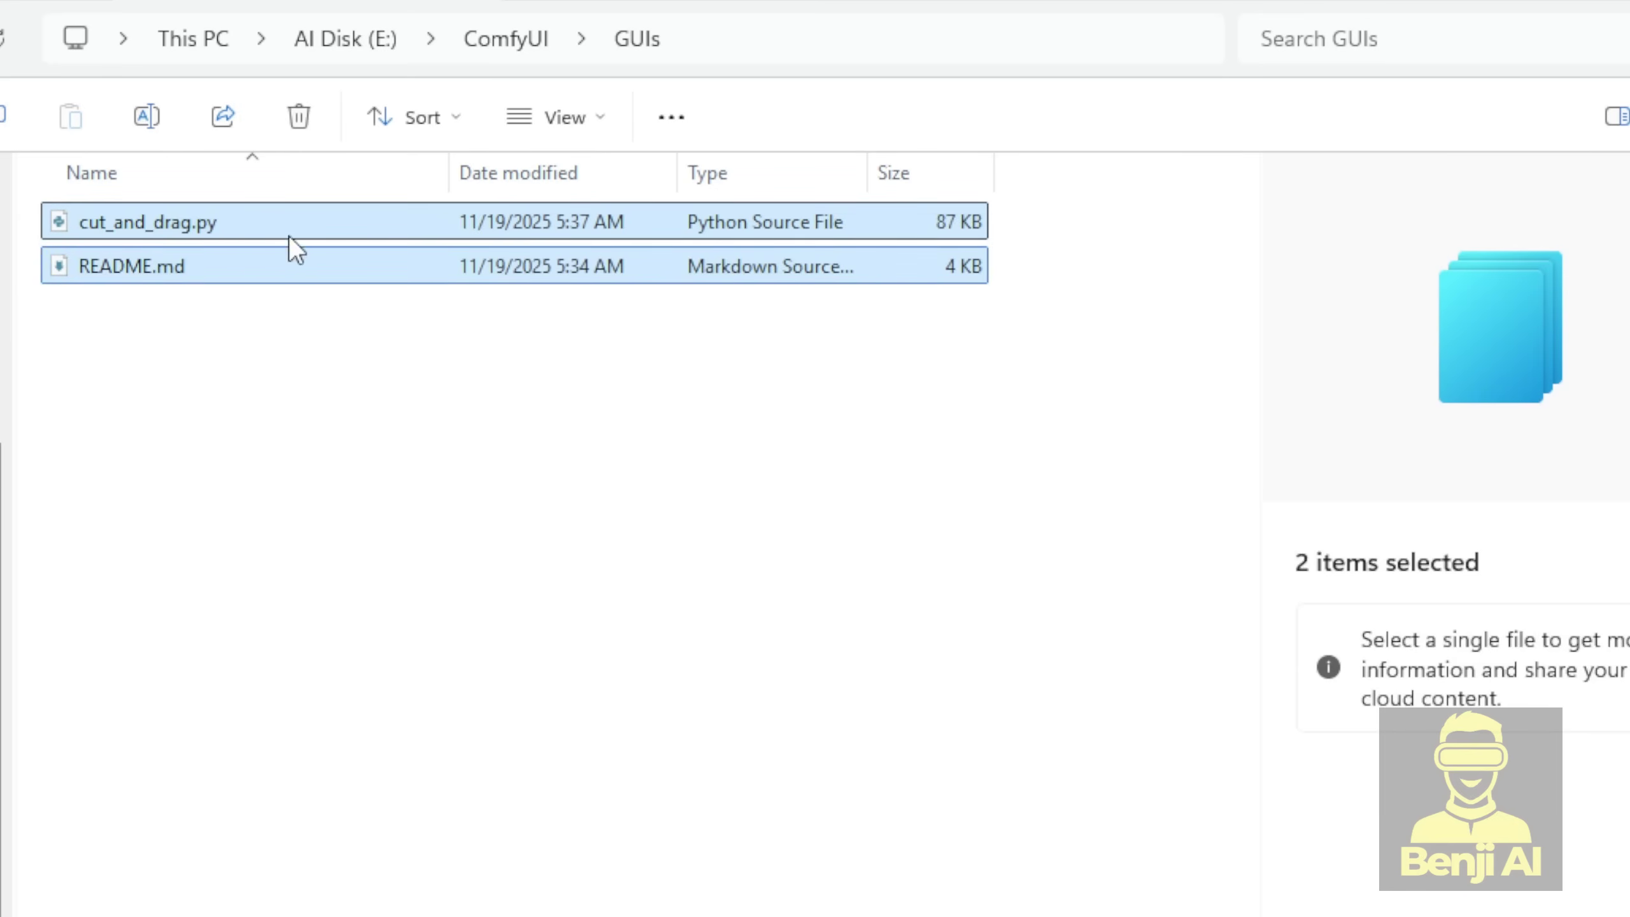
left_click(343, 326)
left_click(253, 251)
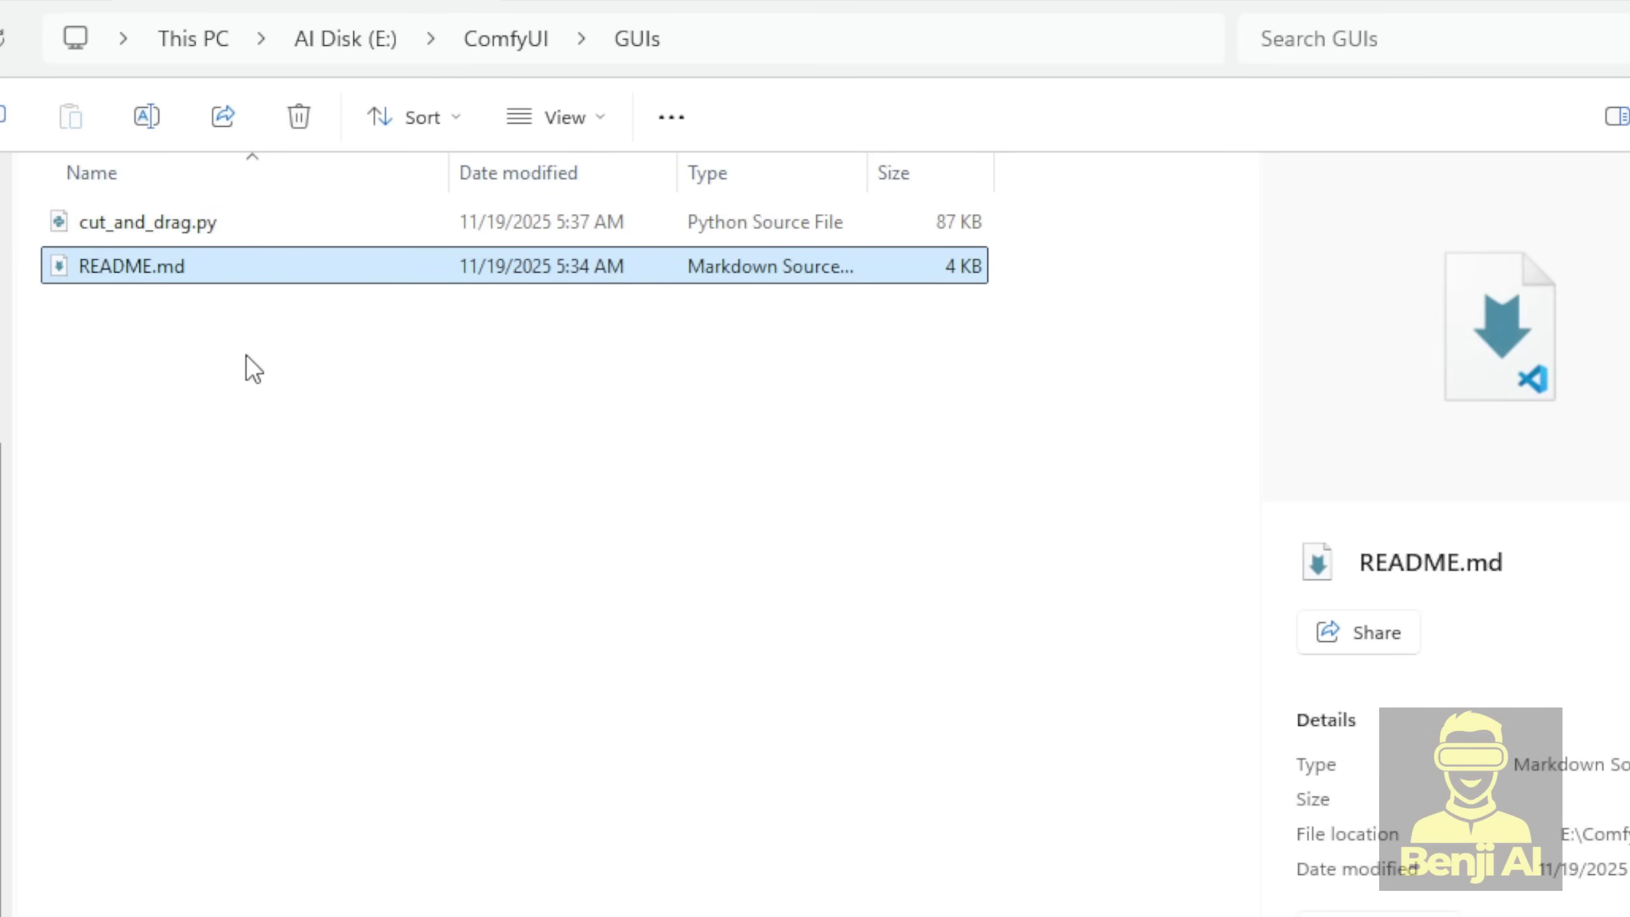
left_click(280, 335)
left_click(122, 223)
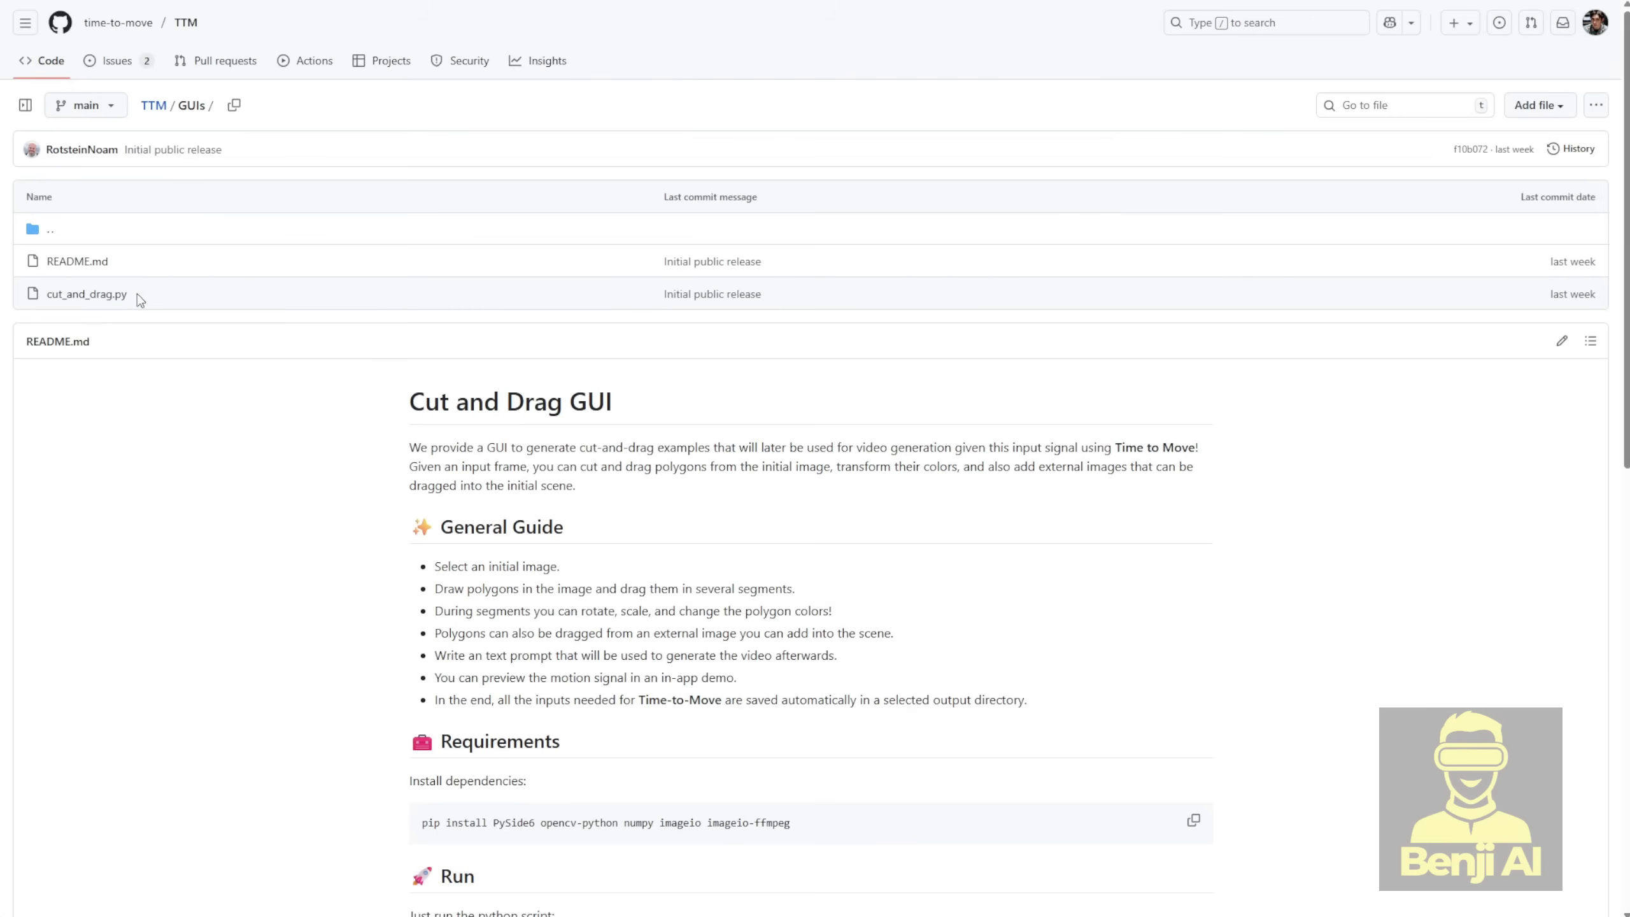
left_click_drag(138, 297, 45, 297)
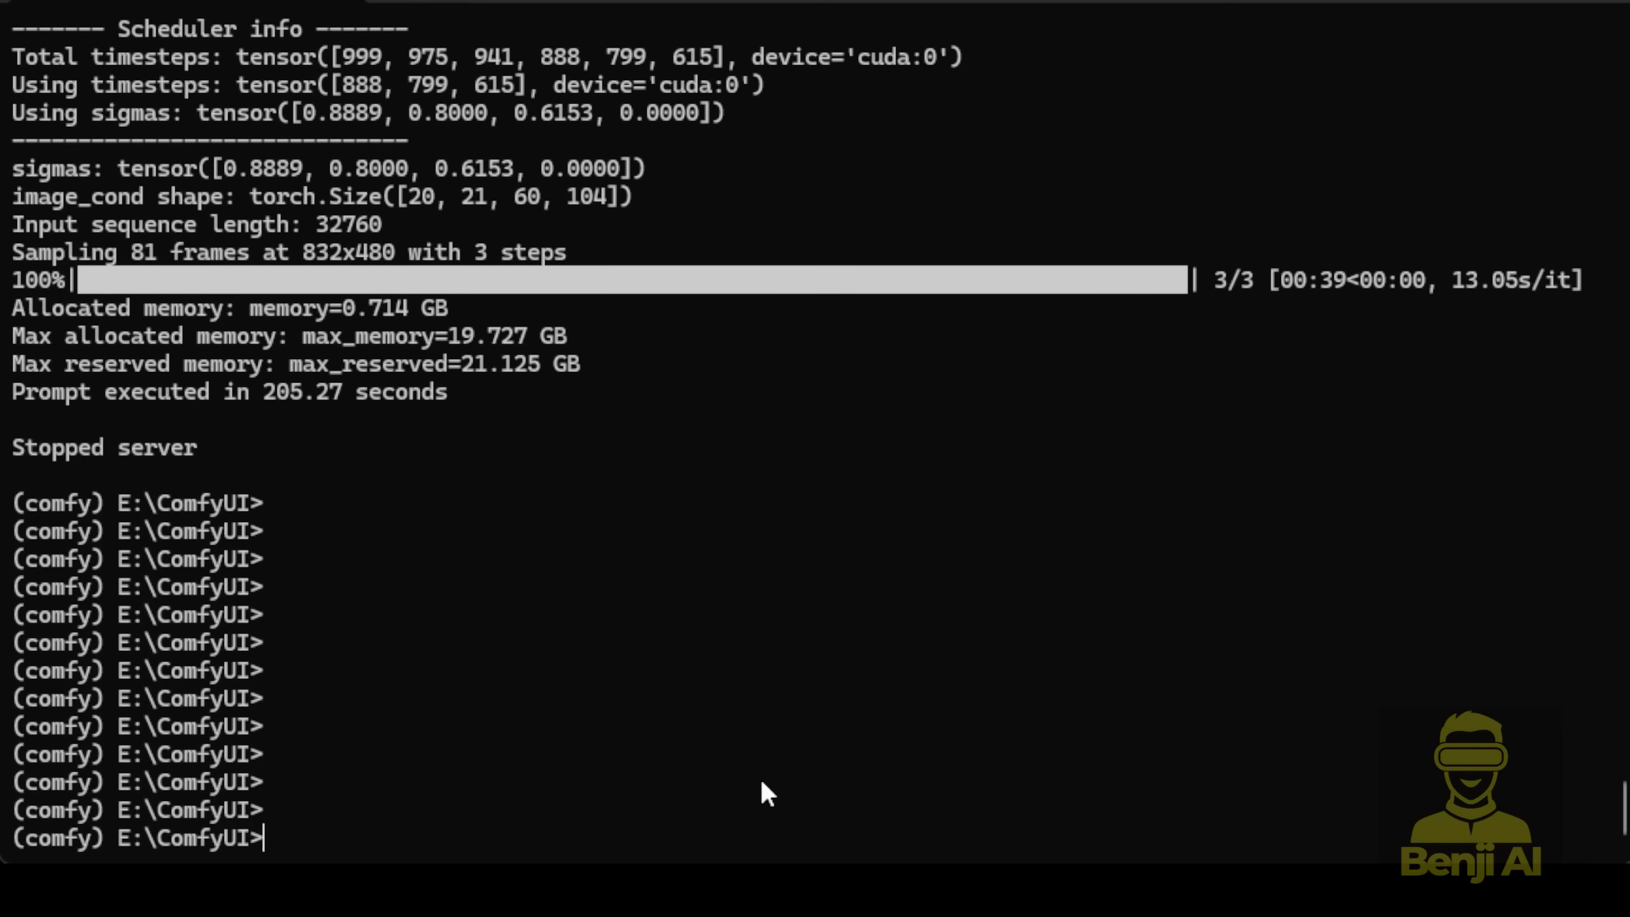
Run the pasted pip install for the GUI's dependencies, then launch cut_and_drag.py from E:\ComfyUI\GUIs.
type("pip install PySide6 opencv-python numpy imageio imageio-ffmpeg")
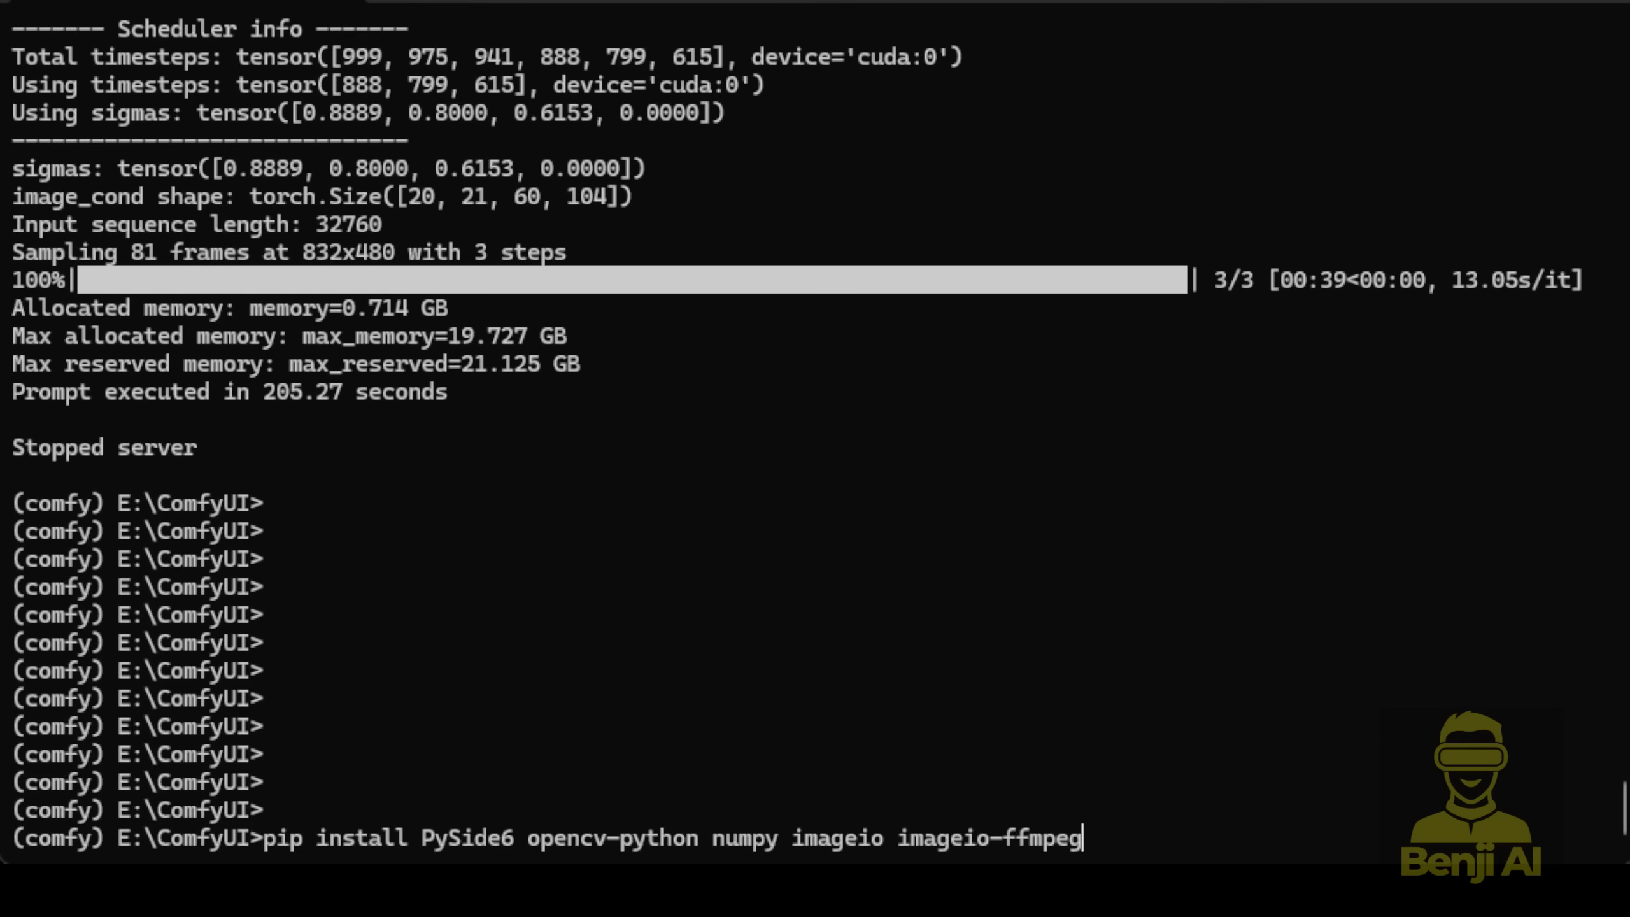
key("BackSpace")
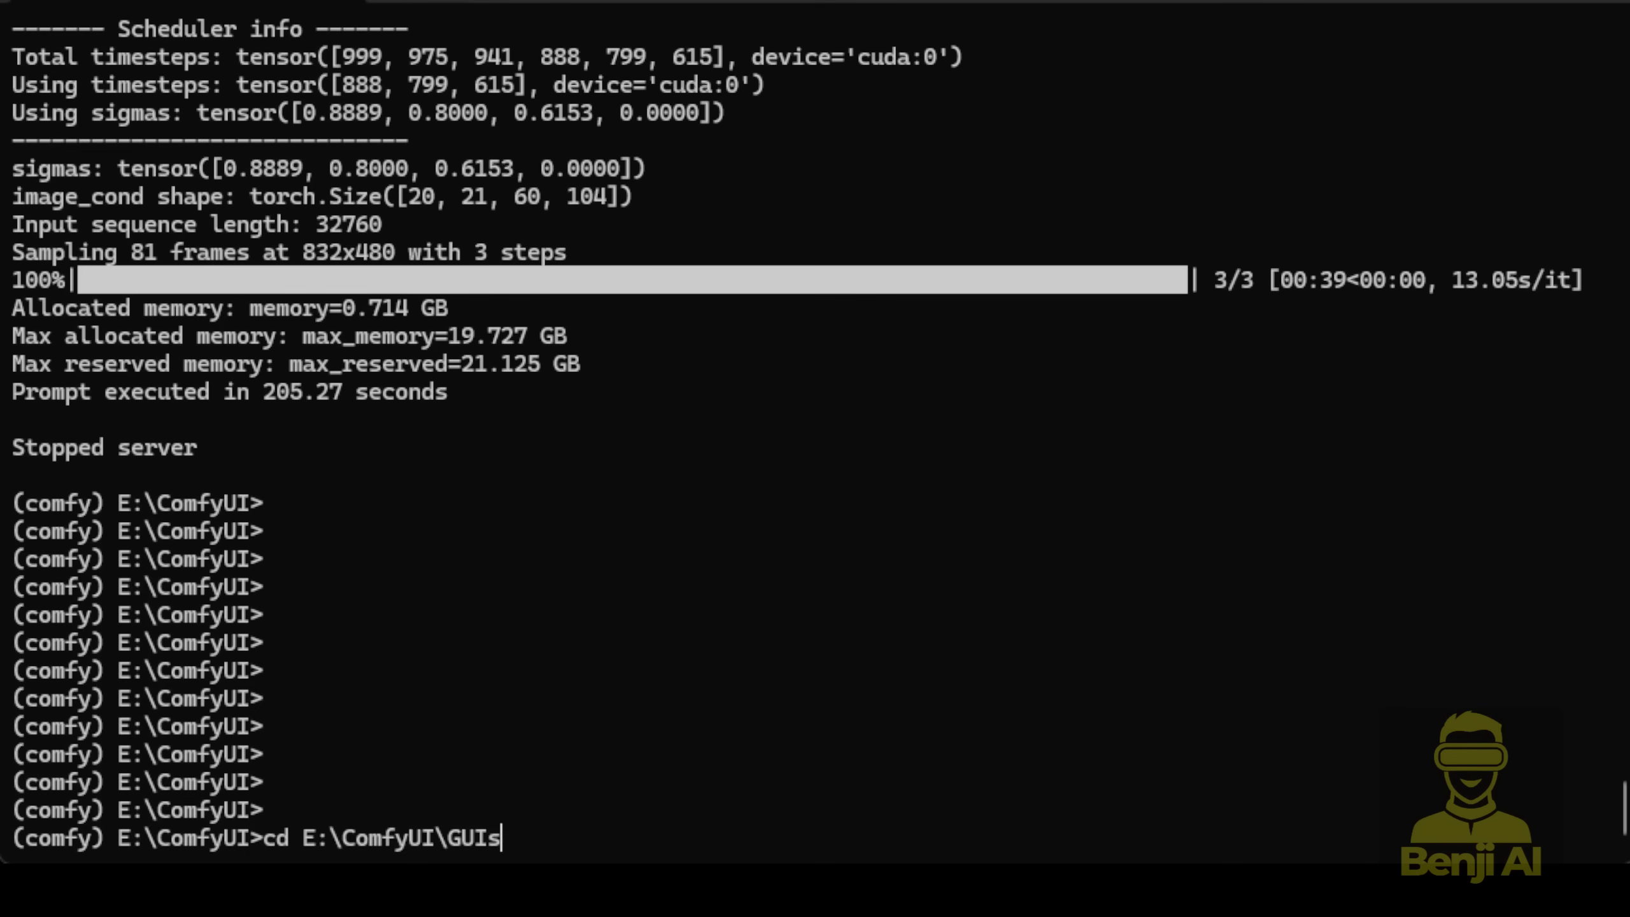
key("Return")
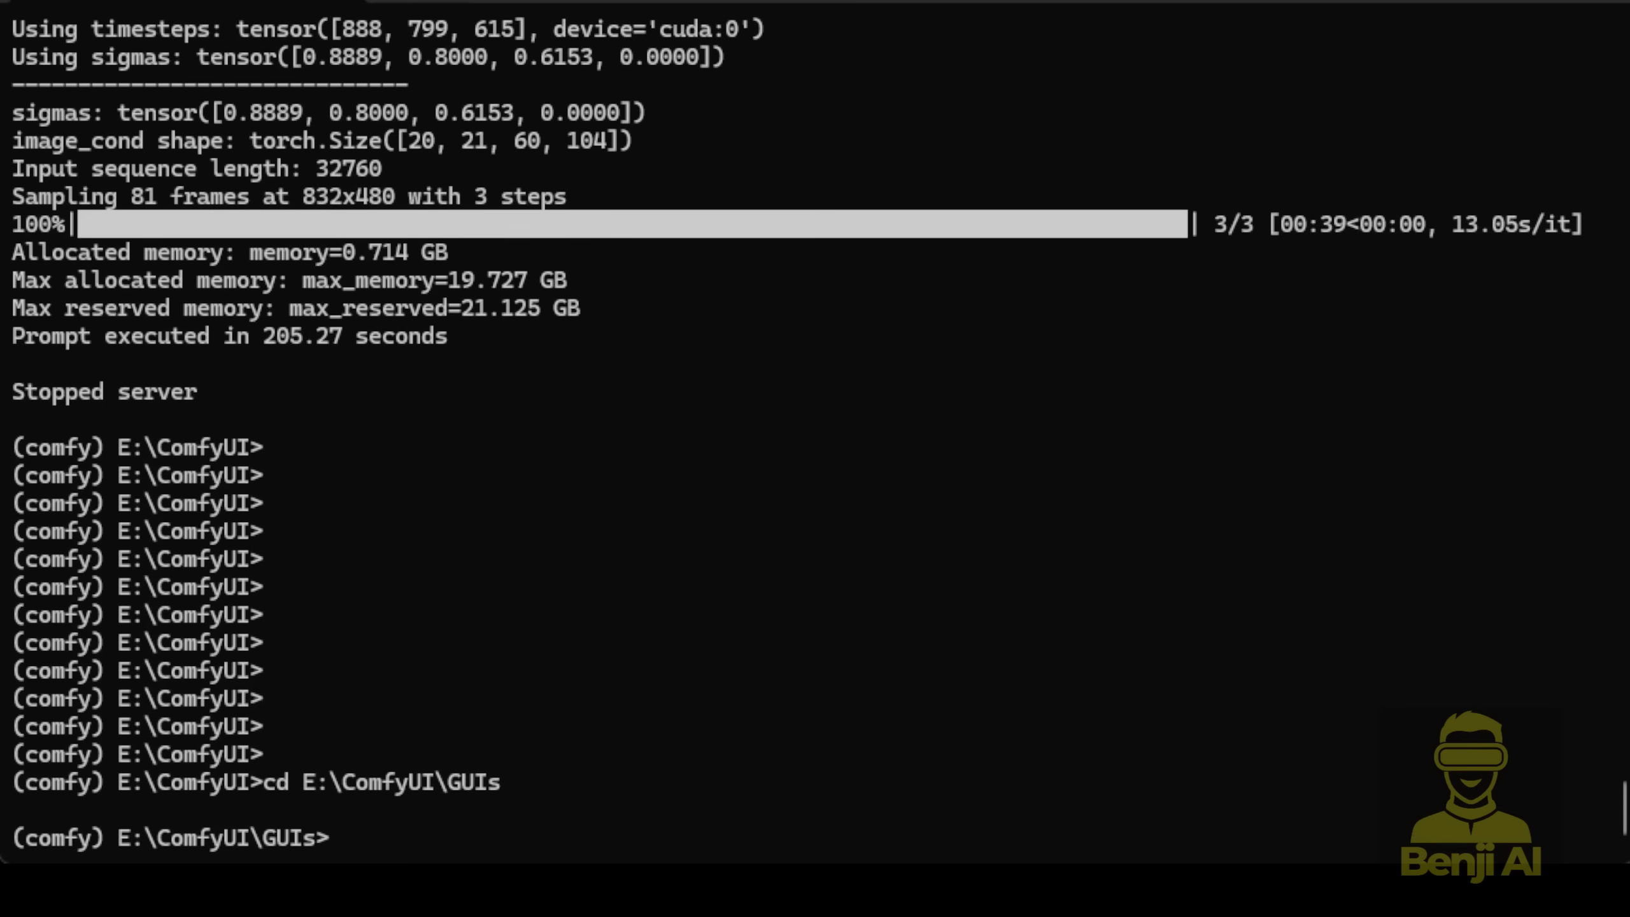
right_click(514, 838)
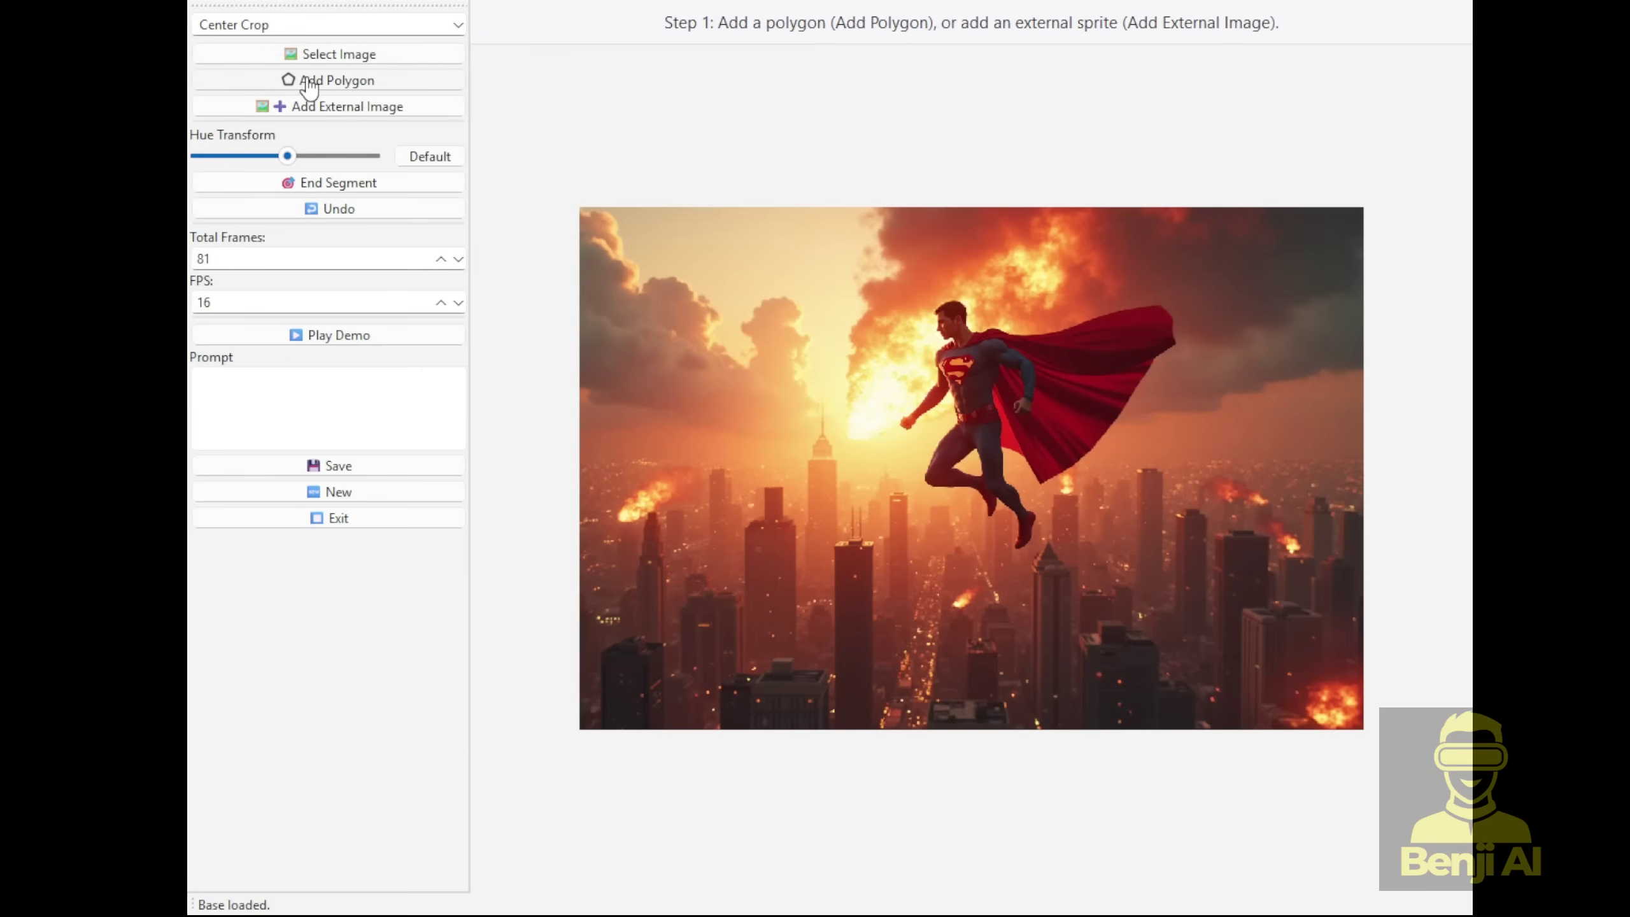
Trace an eight-point polygon around Superman's head, cape, feet and fist, then finish the selection.
left_click(310, 84)
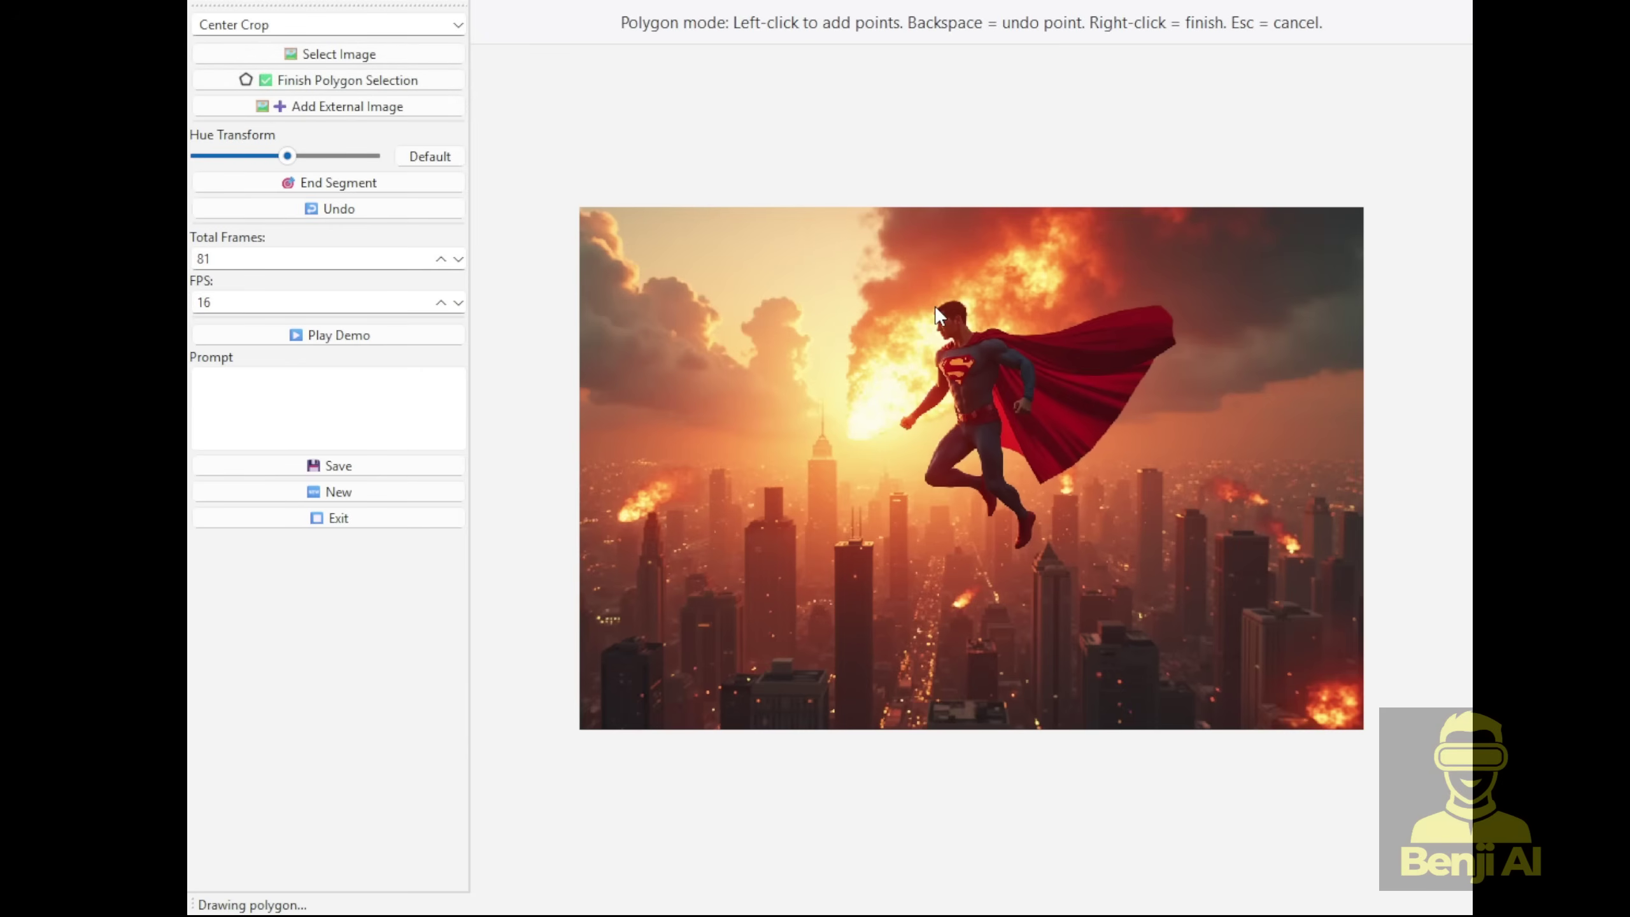
left_click(1036, 328)
left_click(1175, 311)
left_click(1177, 334)
left_click(1040, 481)
left_click(1024, 551)
left_click(917, 478)
left_click(942, 420)
left_click(905, 434)
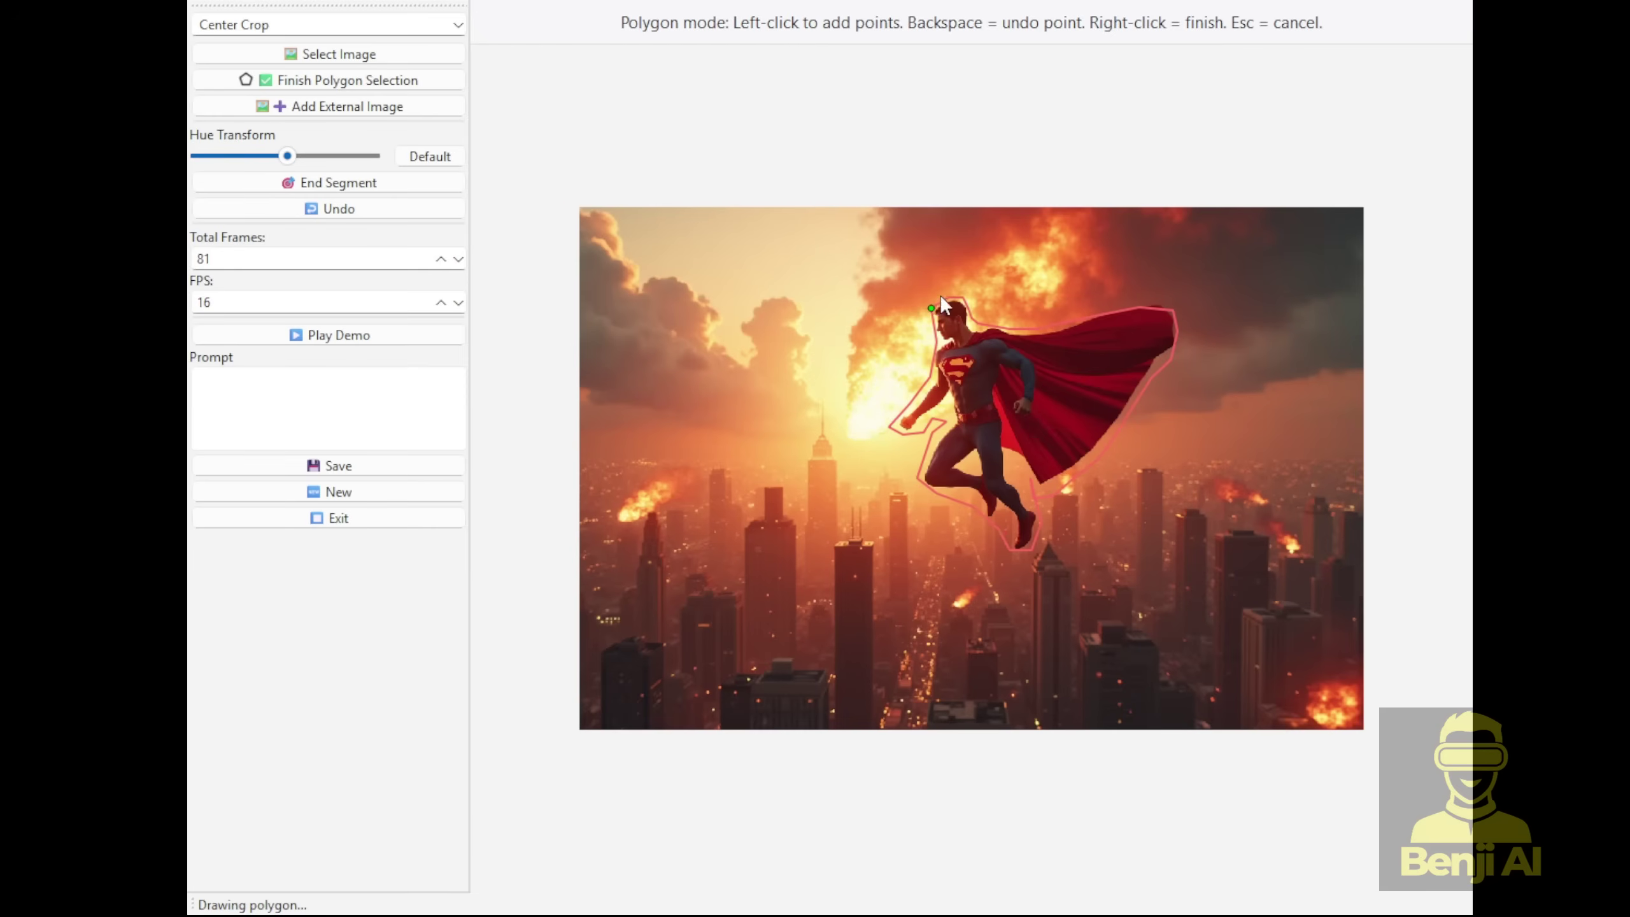
left_click(351, 81)
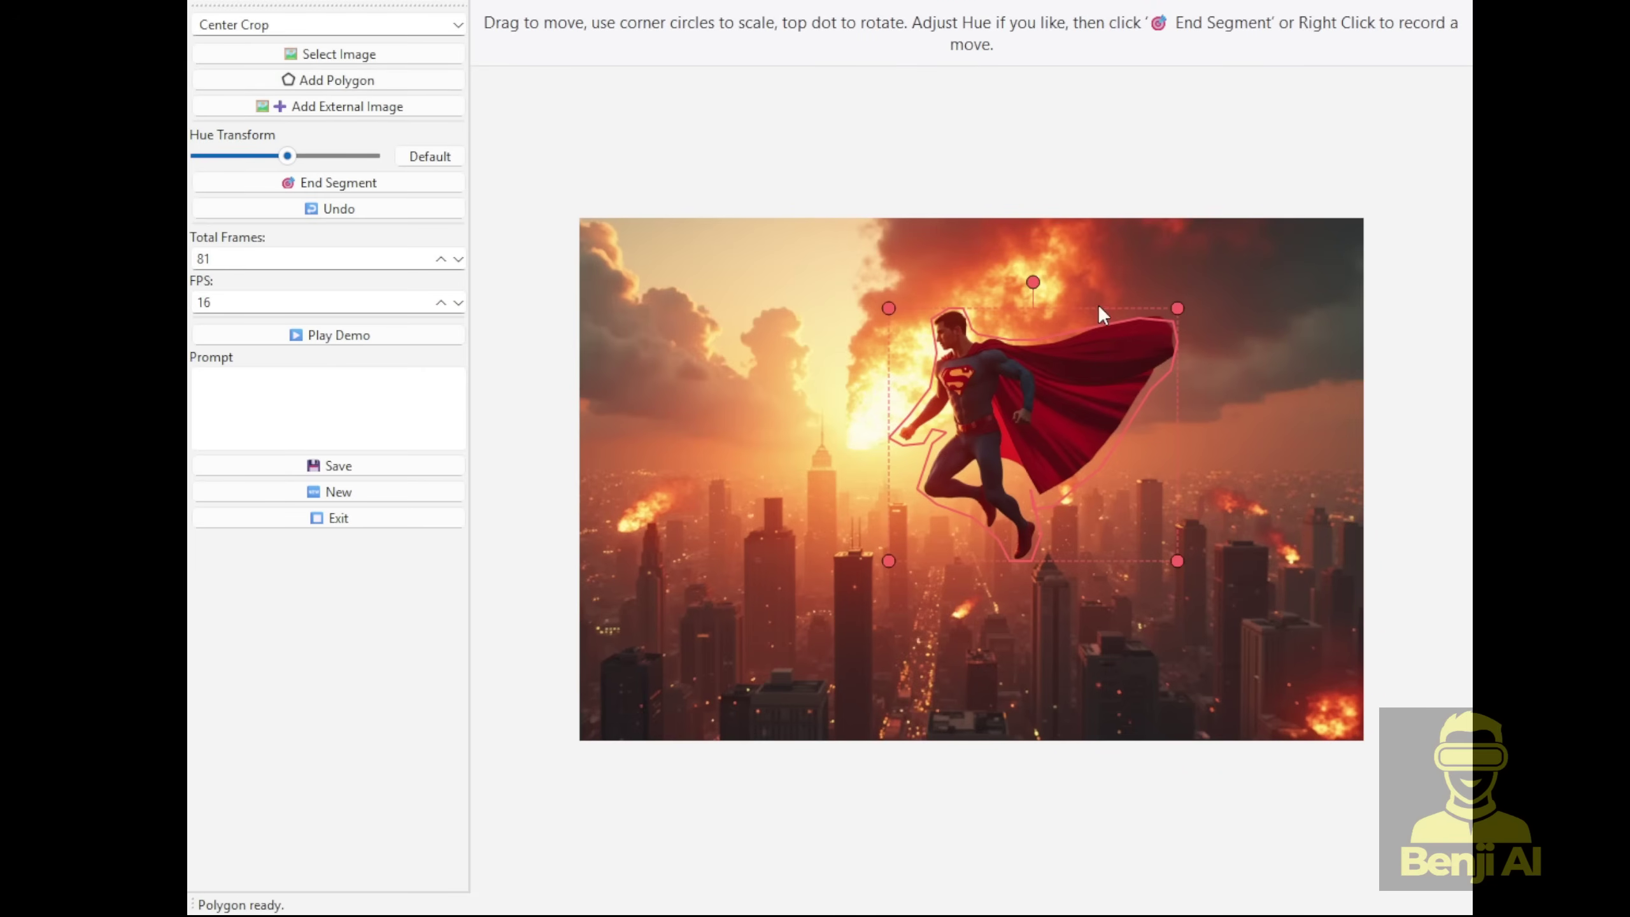
Rotate Superman about 30° counter-clockwise, resize slightly, record keyframe #3, then move him left and down.
left_click_drag(1033, 282, 900, 346)
left_click_drag(288, 156, 308, 155)
left_click(335, 185)
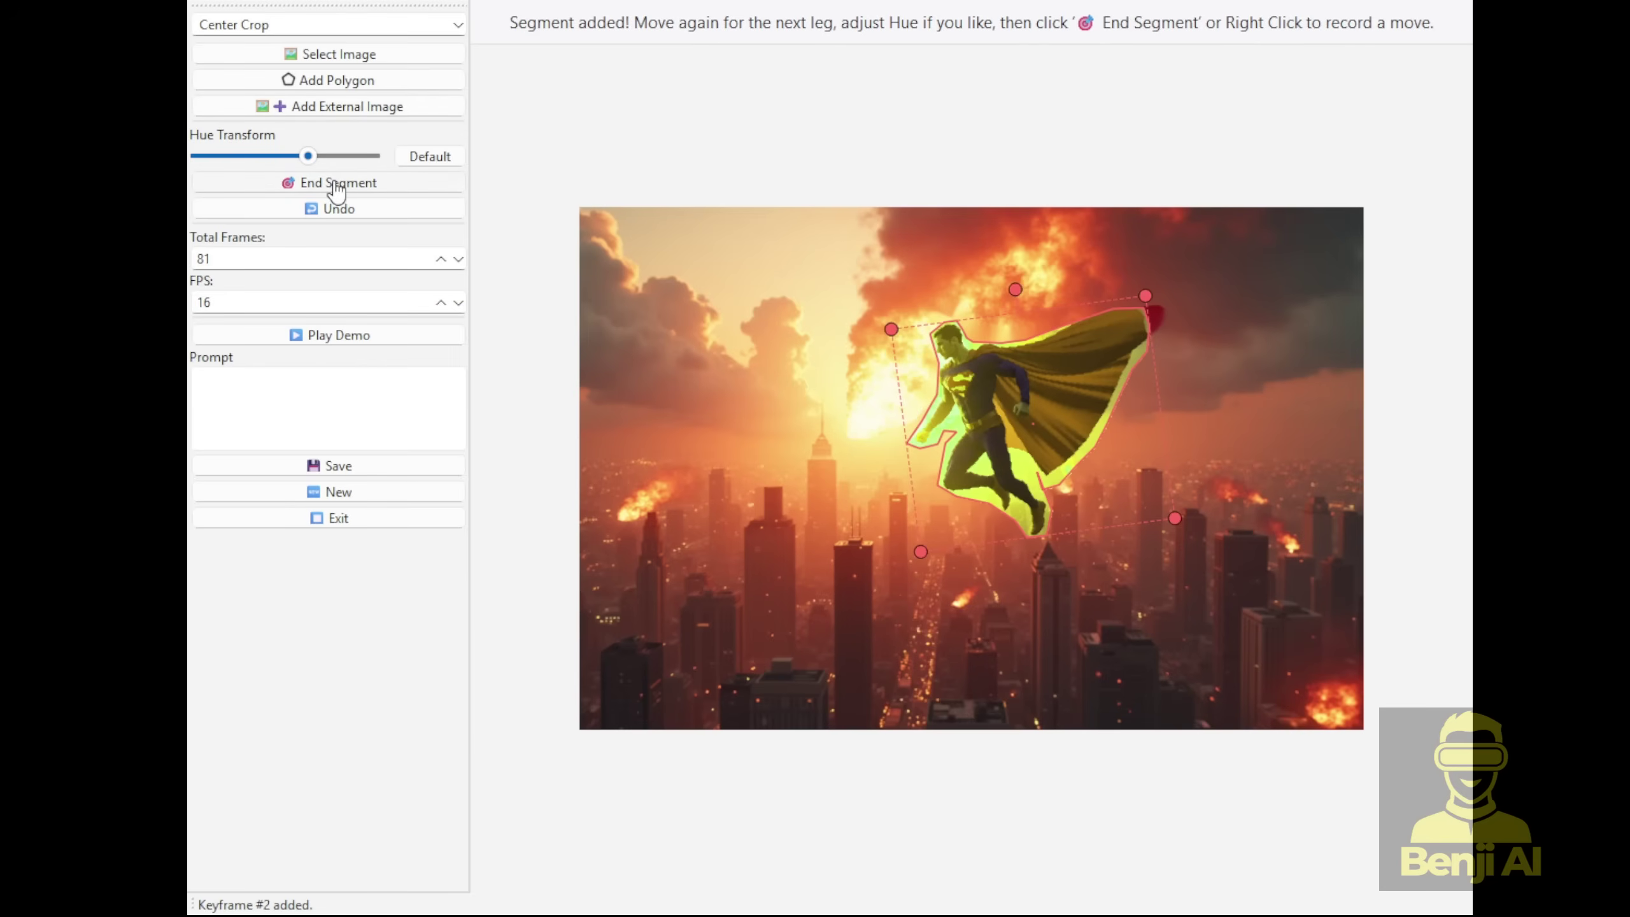
left_click(335, 184)
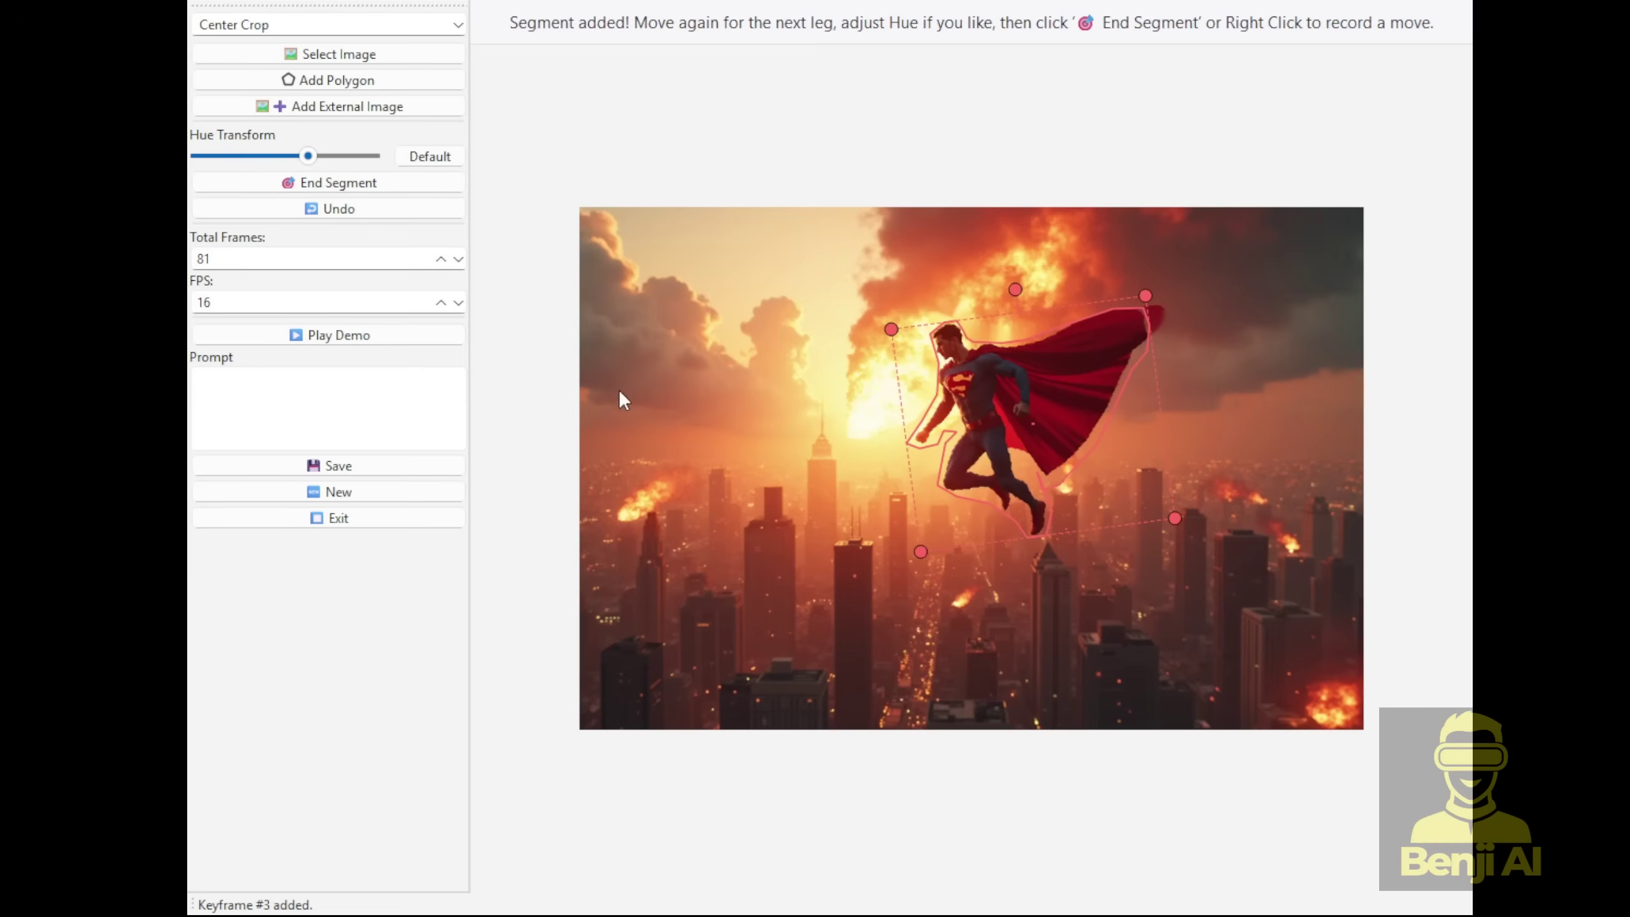
left_click_drag(961, 368, 769, 466)
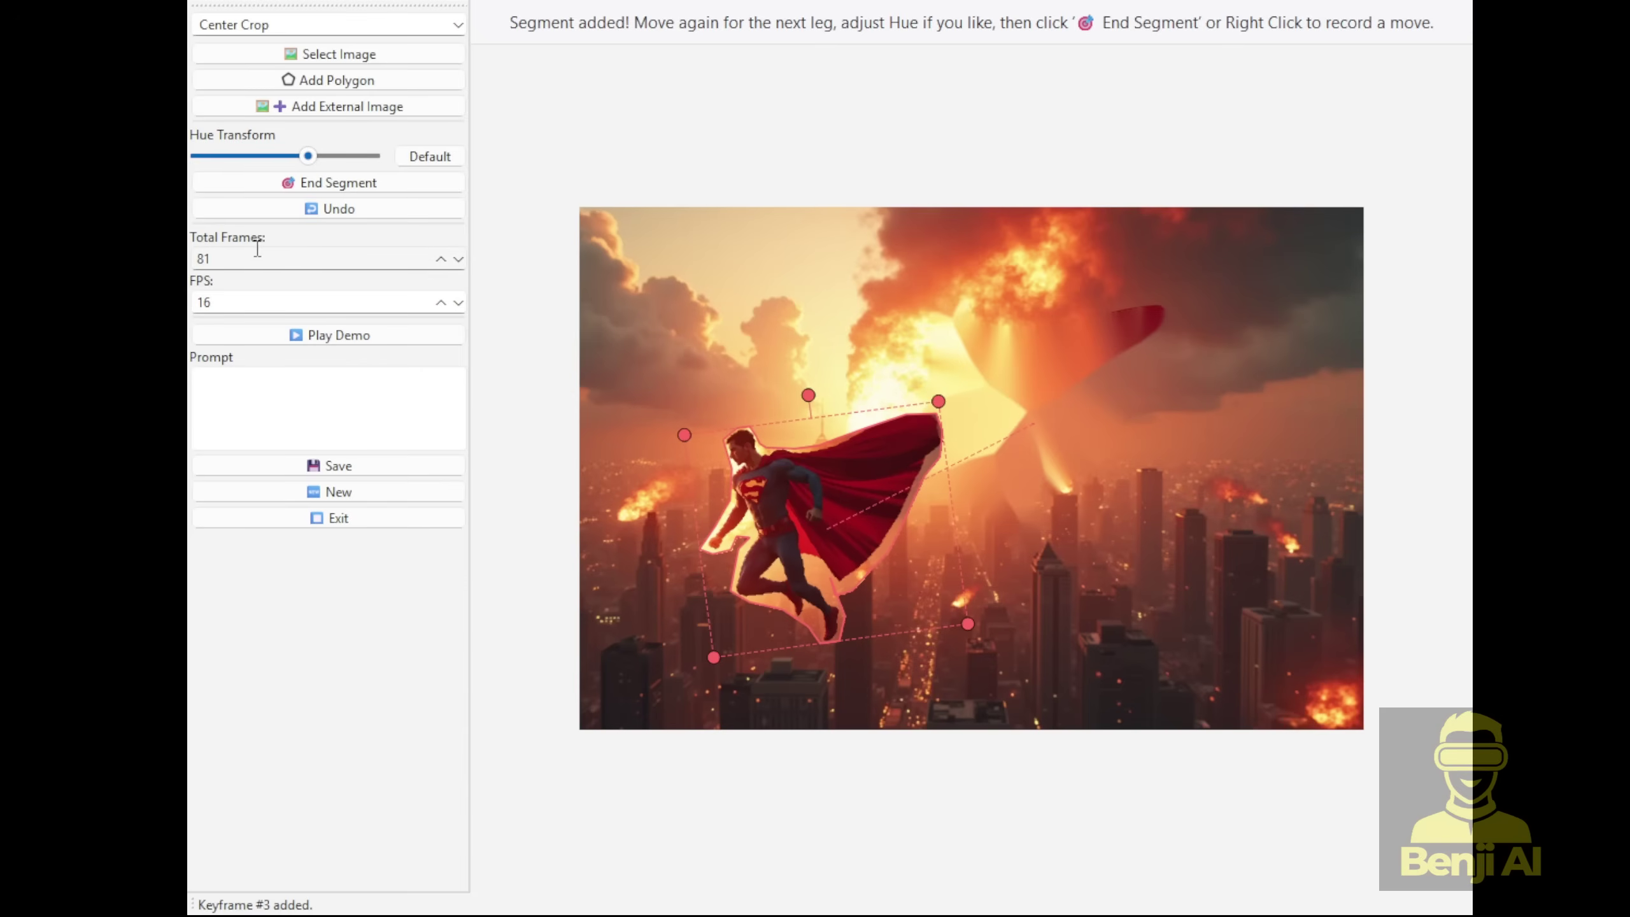
Shift Superman's hue, enlarge him, nudge him left and down, and record keyframe #4.
left_click_drag(308, 156, 315, 167)
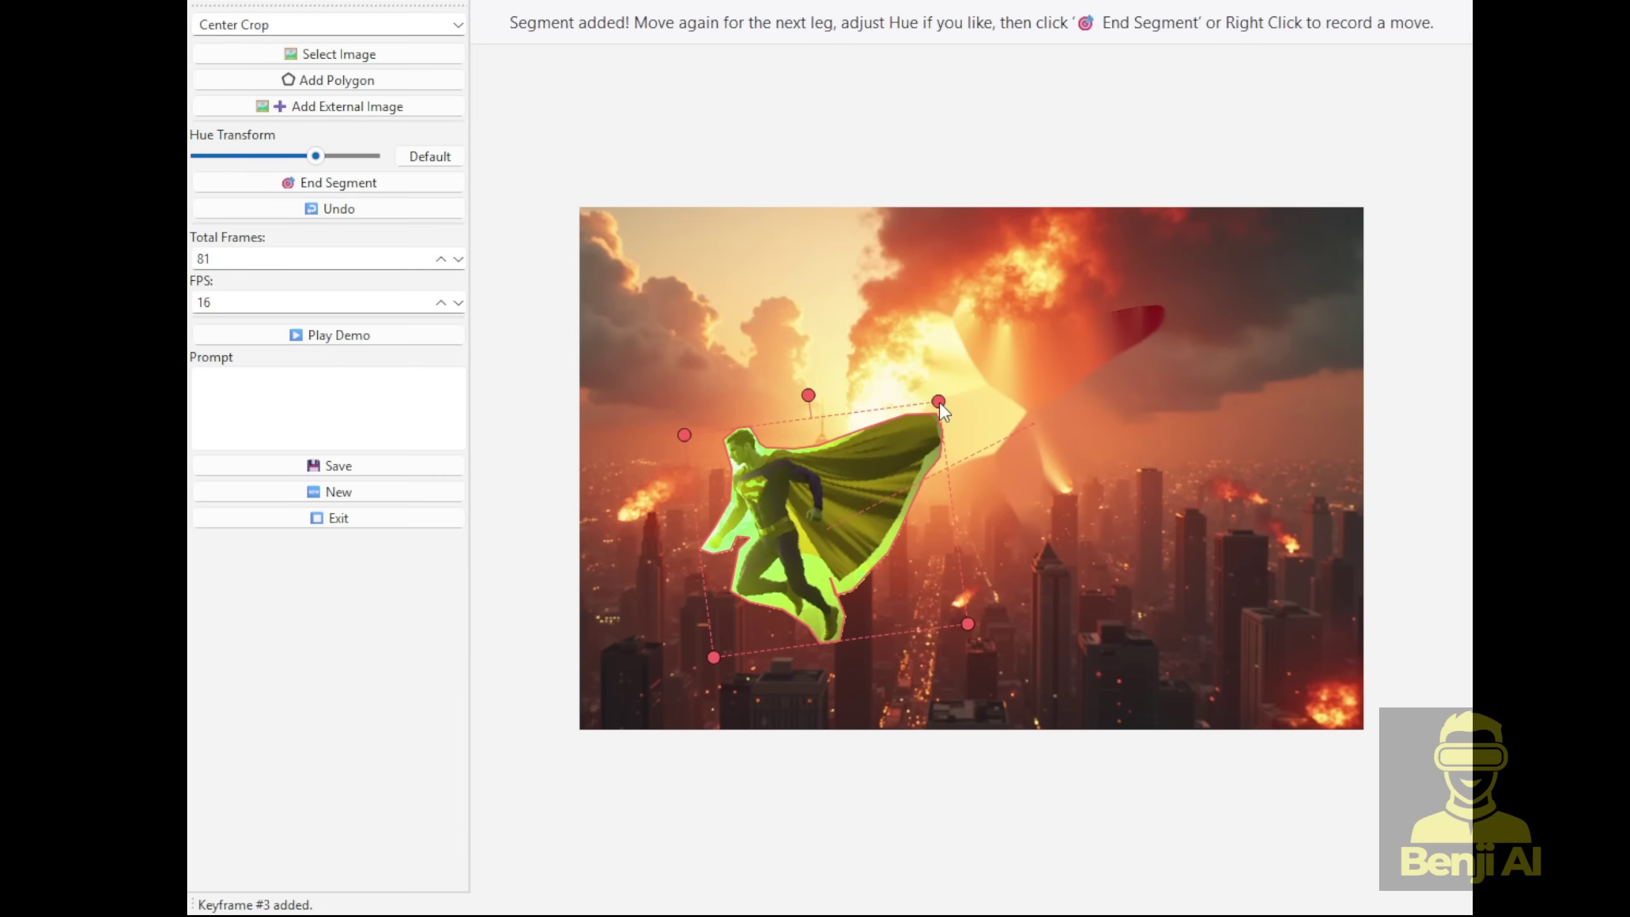
left_click_drag(939, 400, 969, 319)
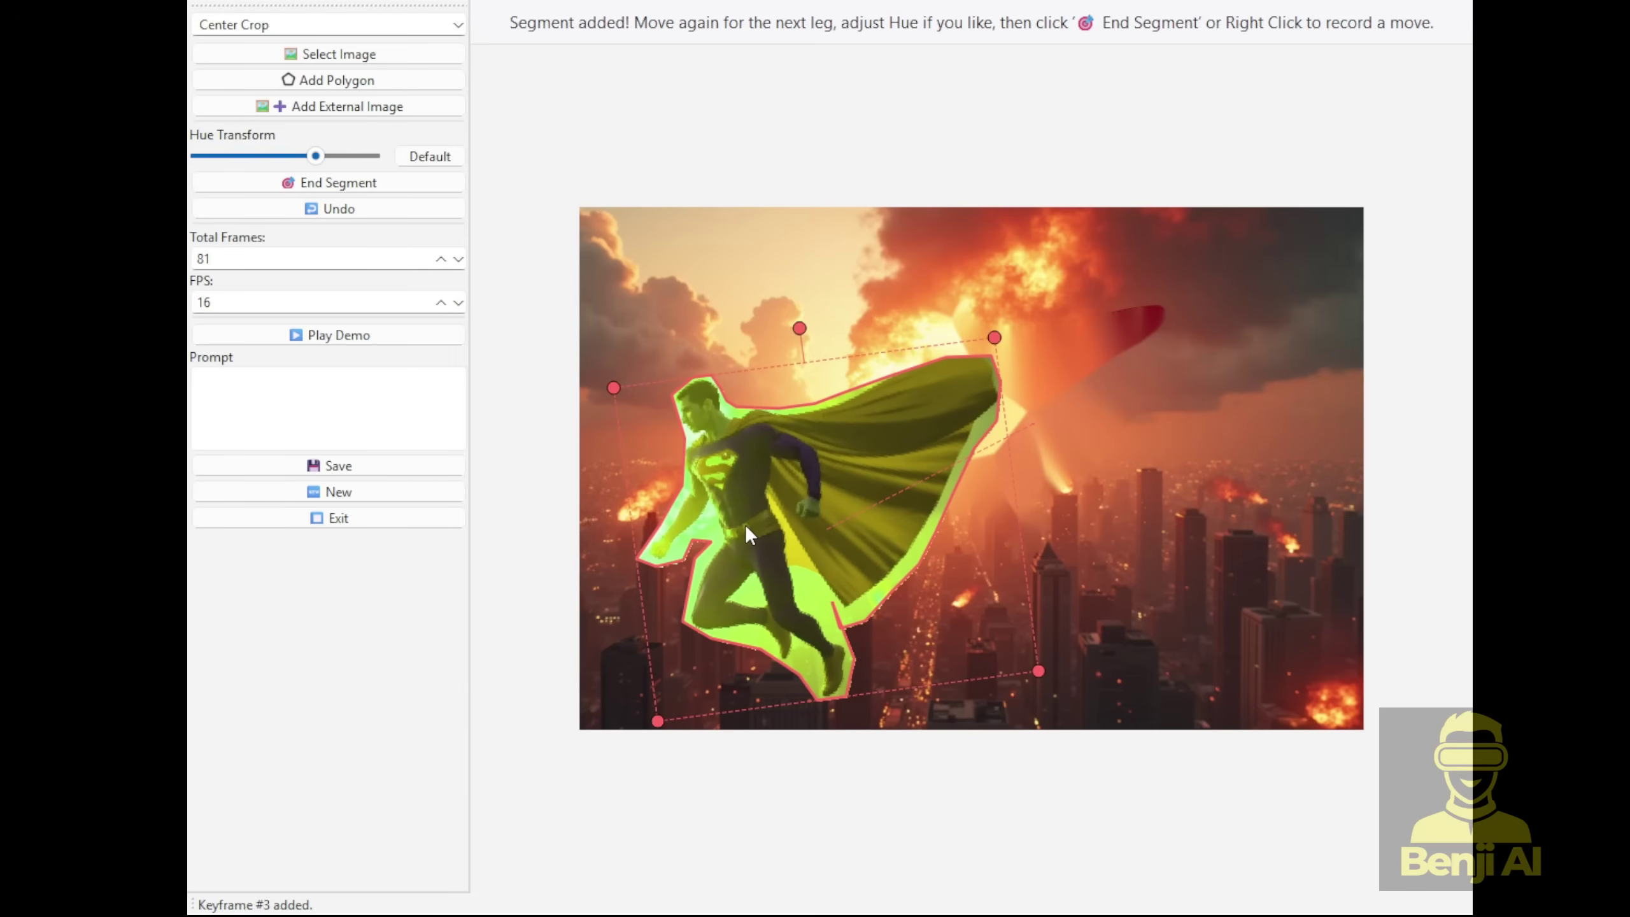
left_click_drag(749, 529, 710, 537)
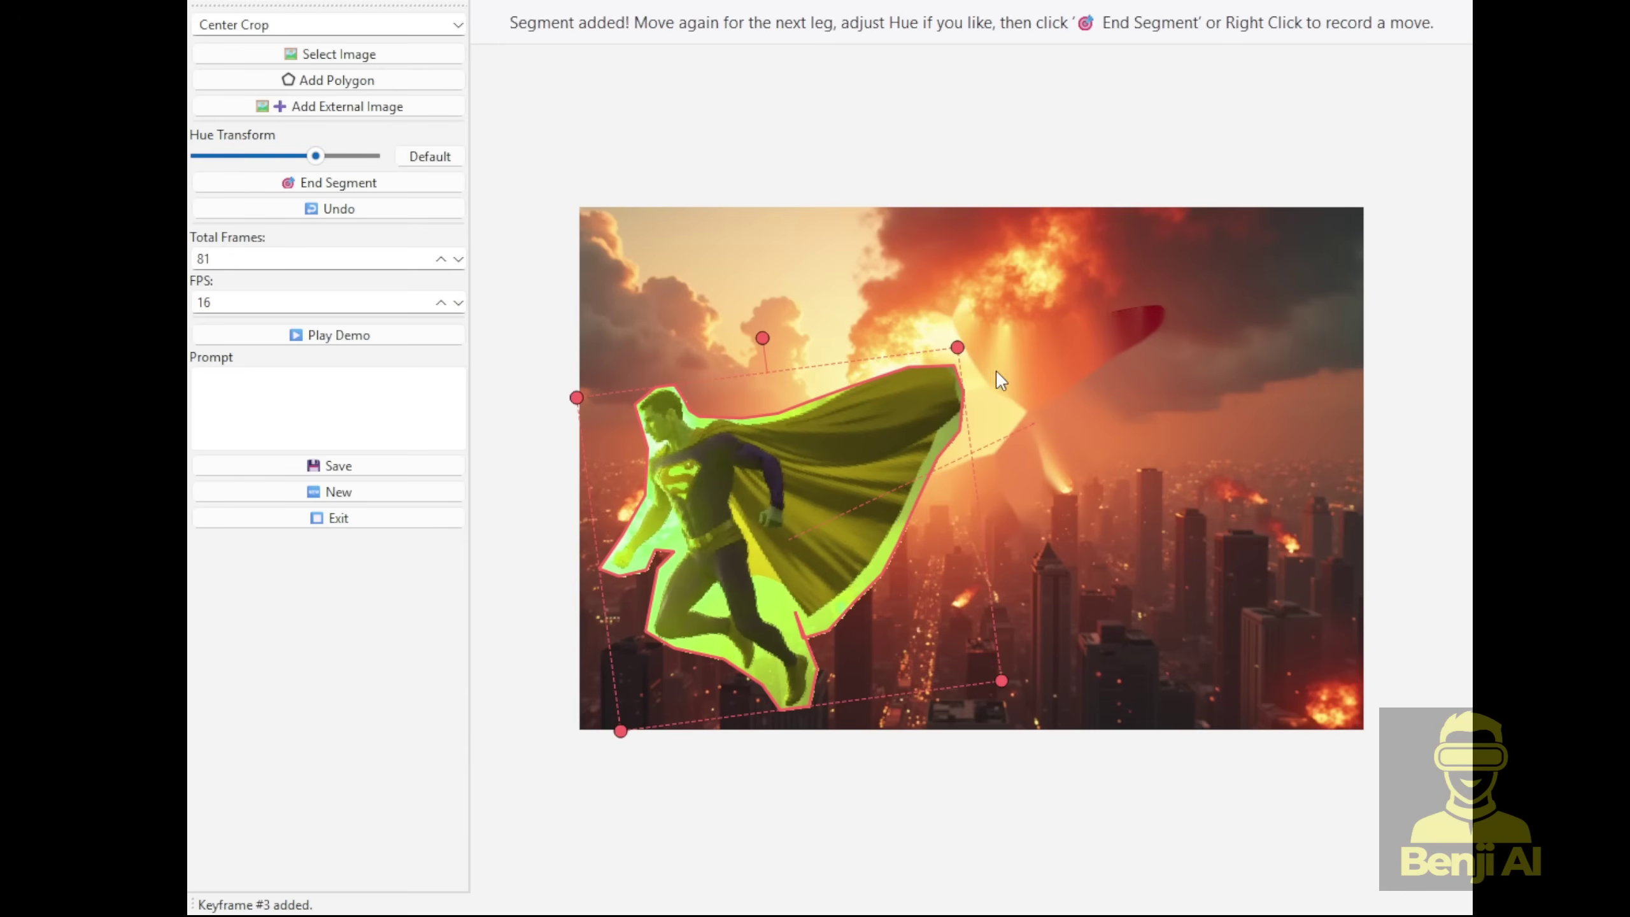
scroll(814, 390, "up", 3)
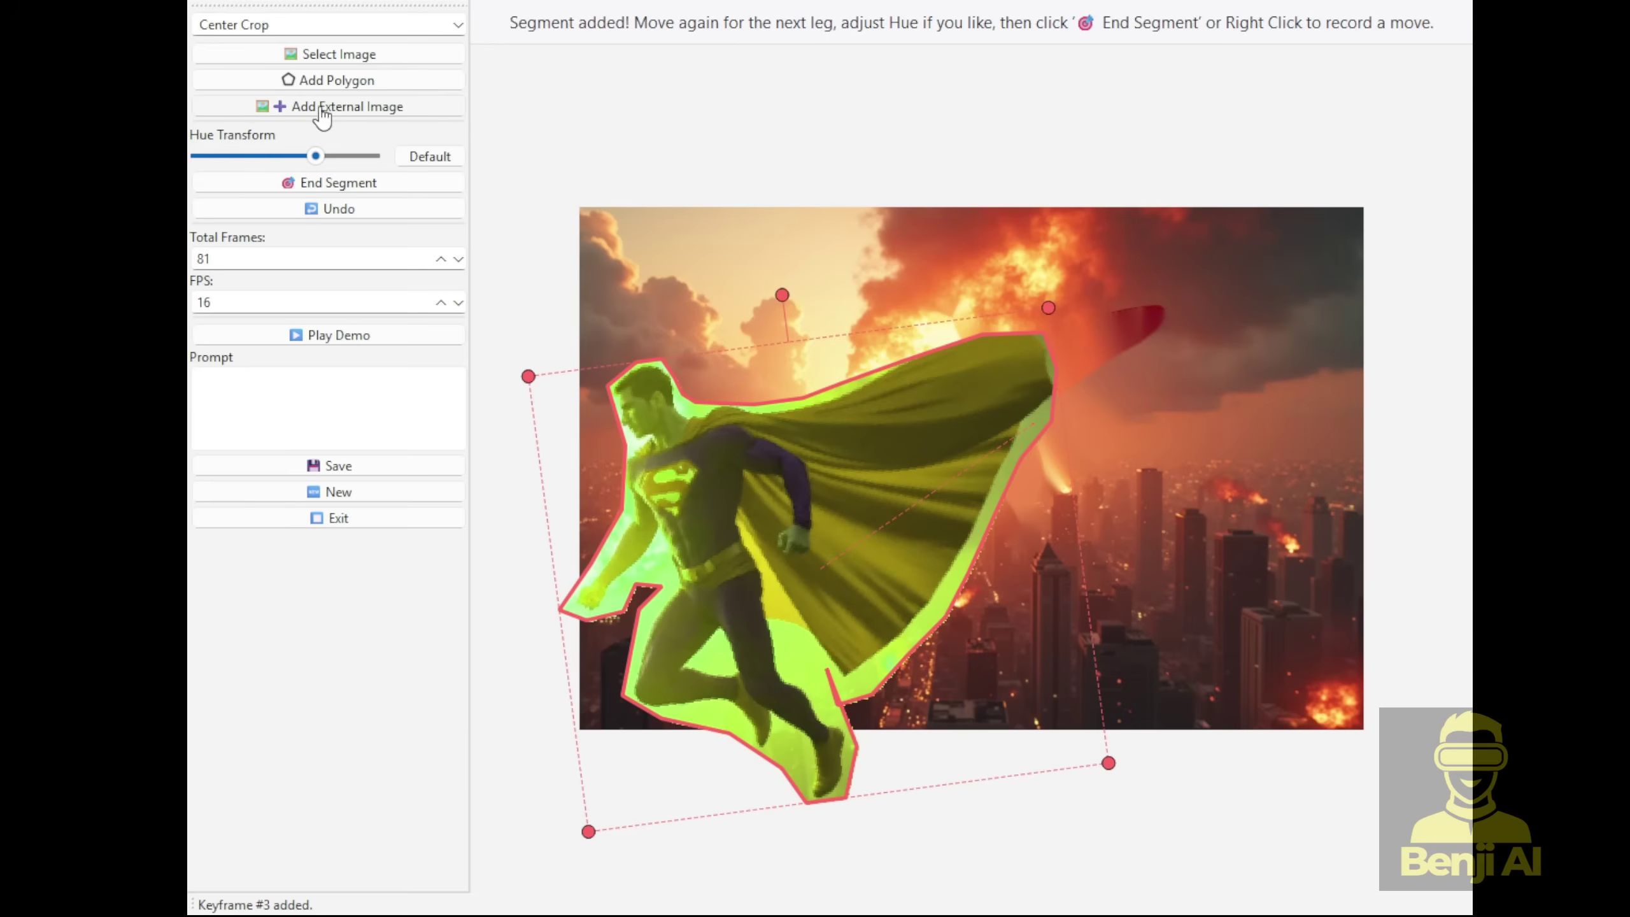
left_click(323, 186)
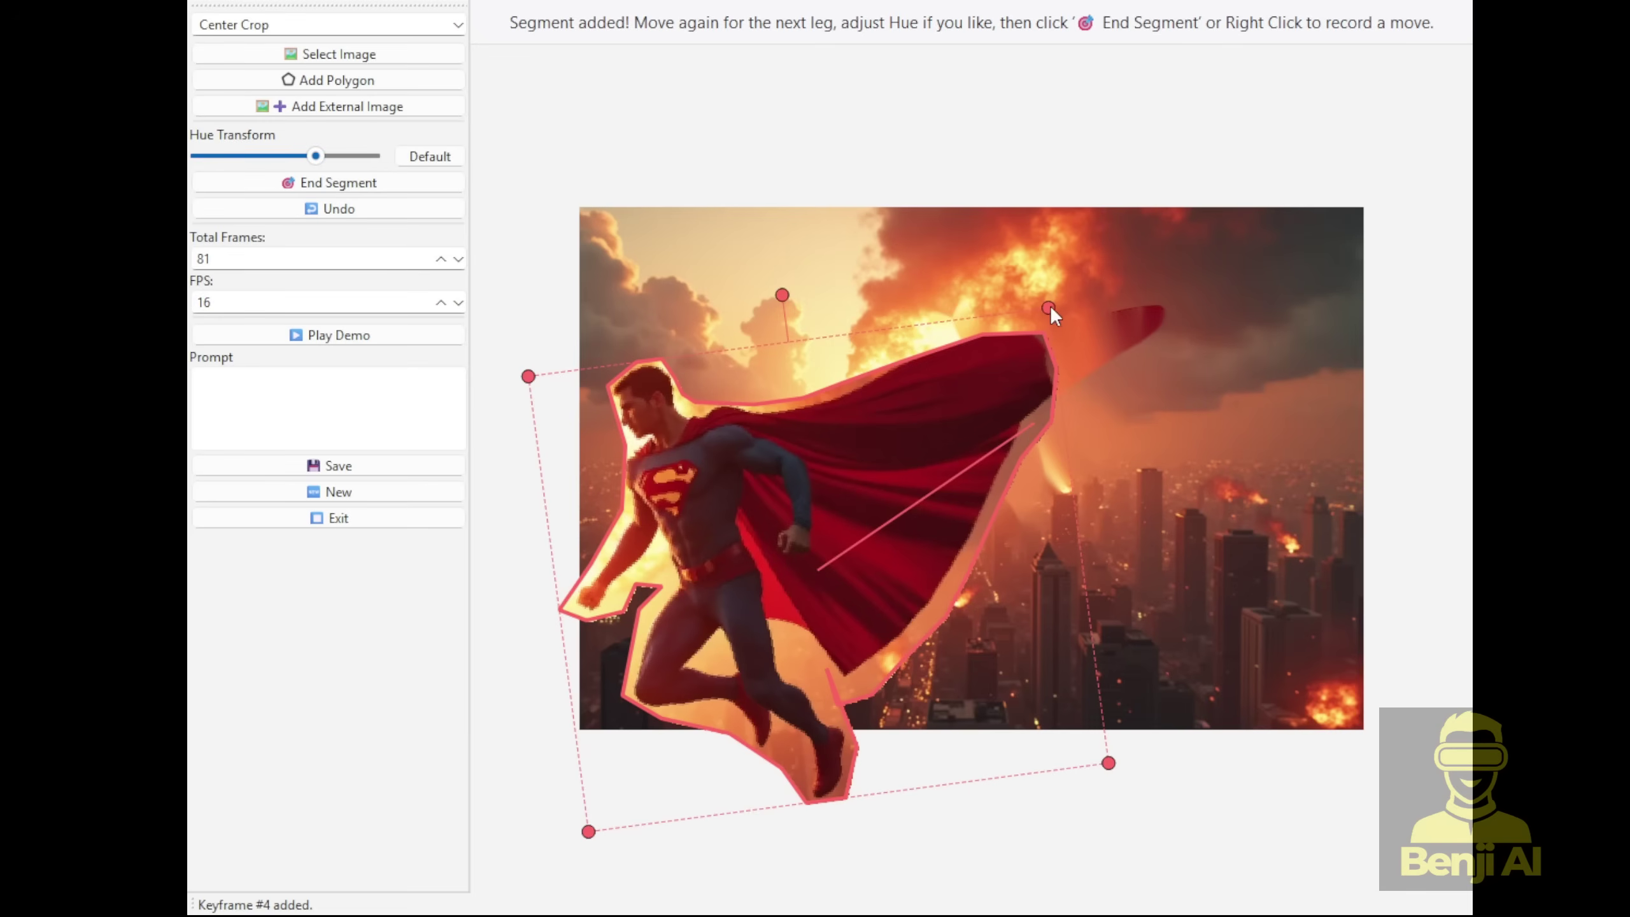
Shrink and tilt Superman into the top-left sky, record keyframe #5, then drag him above the image.
left_click_drag(1048, 309, 773, 316)
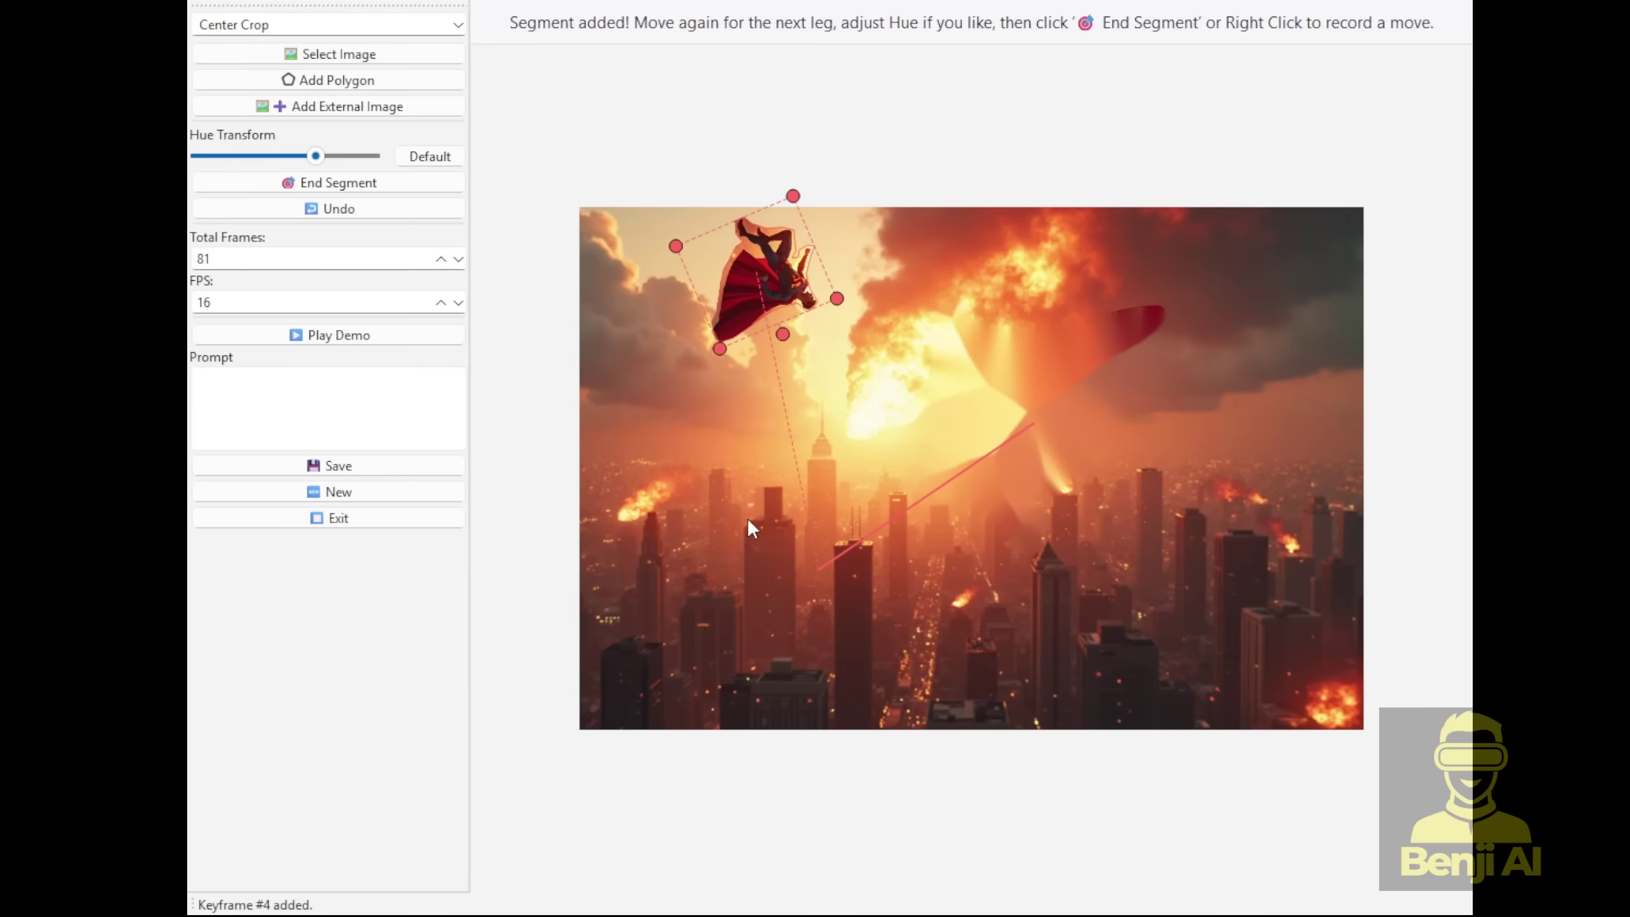
left_click(340, 185)
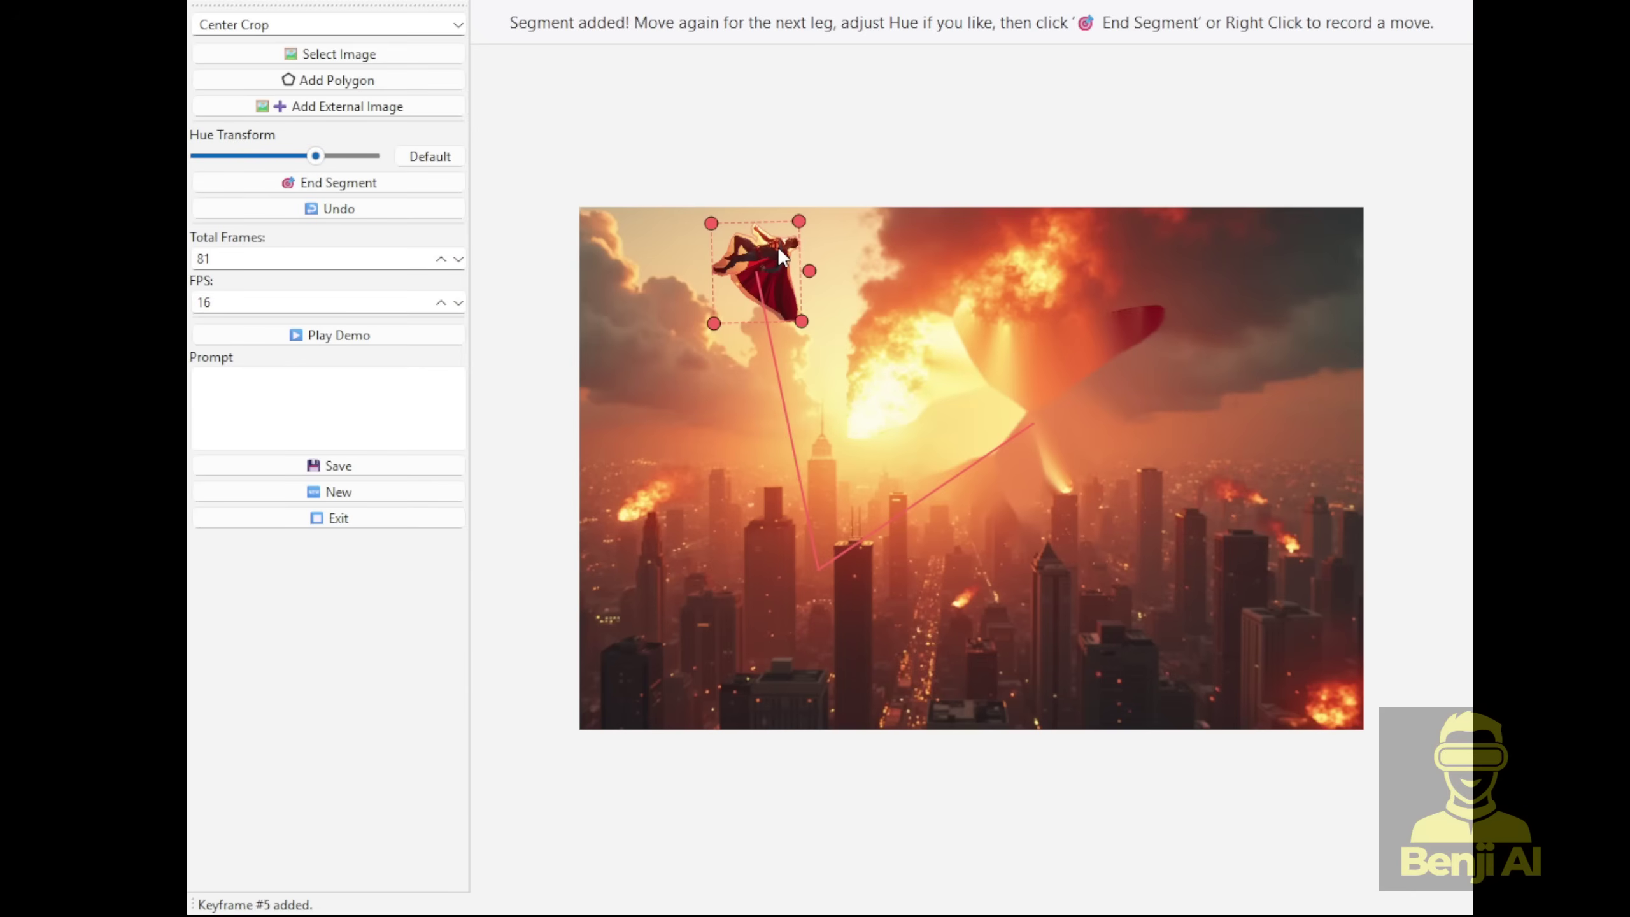
left_click_drag(779, 252, 897, 109)
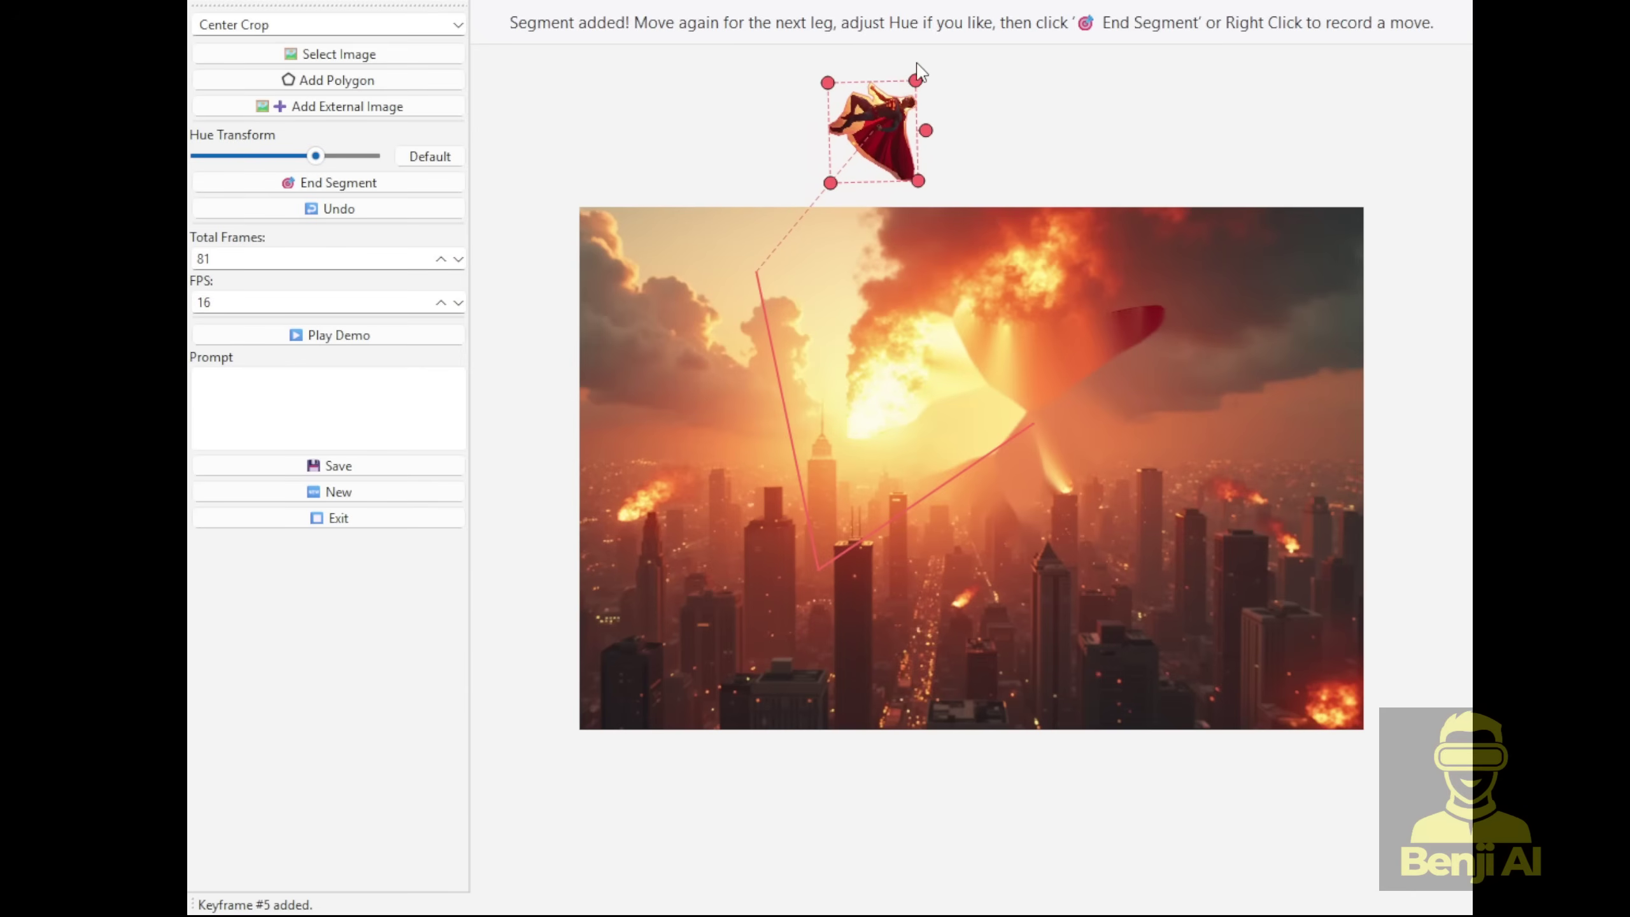
Shrink Superman further and record keyframe #6 at his exit point above the image.
left_click_drag(916, 81, 892, 110)
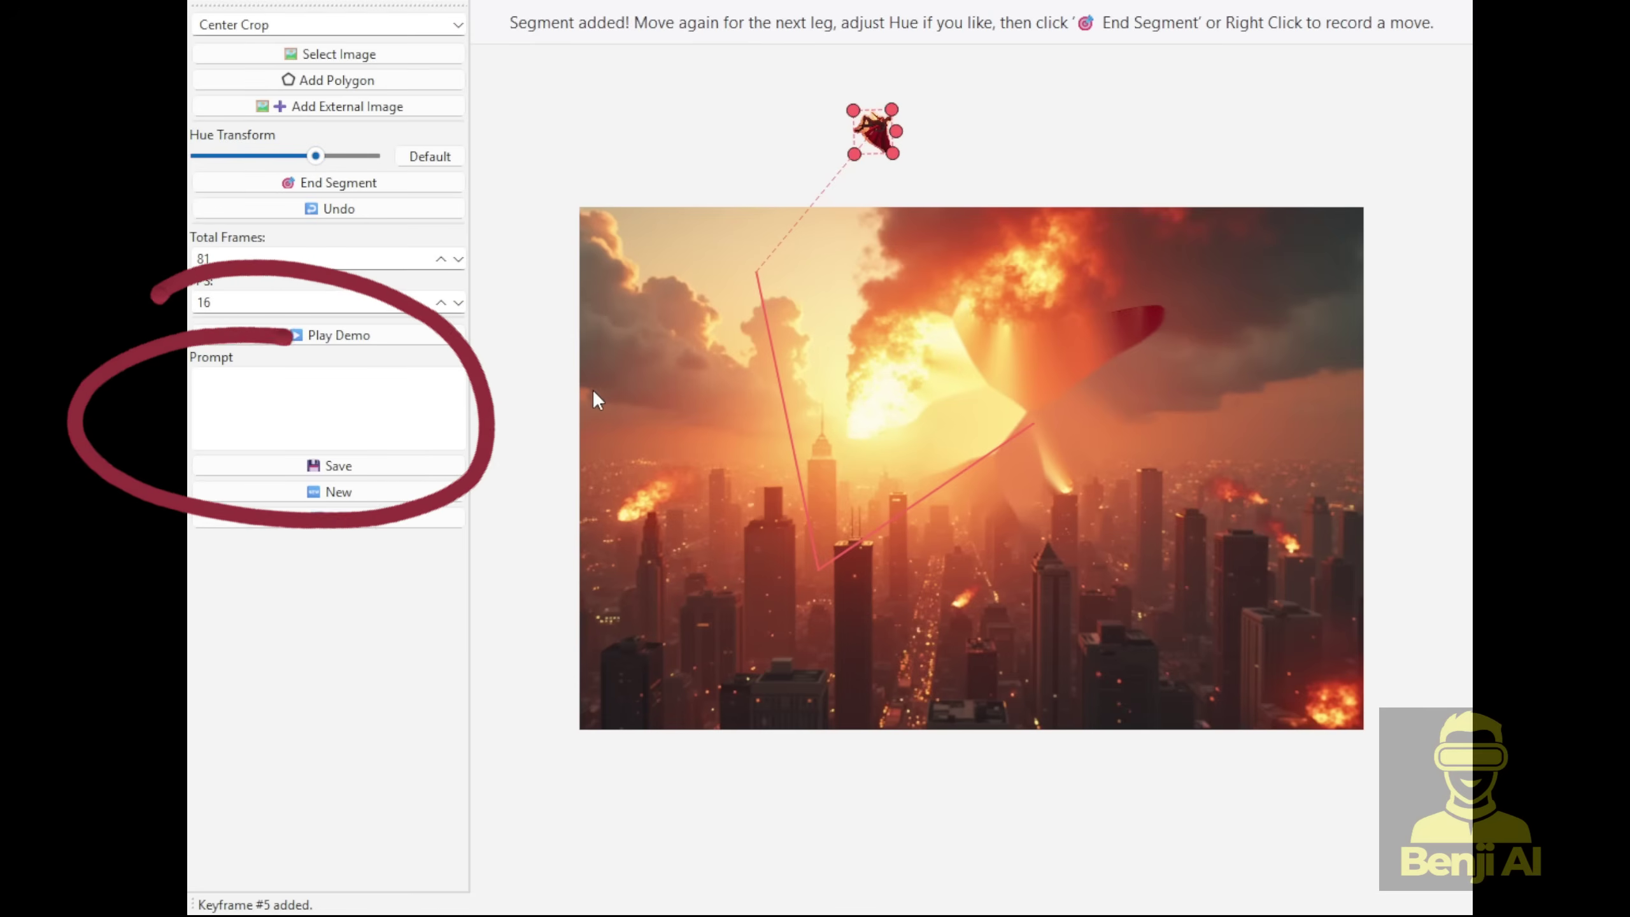
right_click(877, 123)
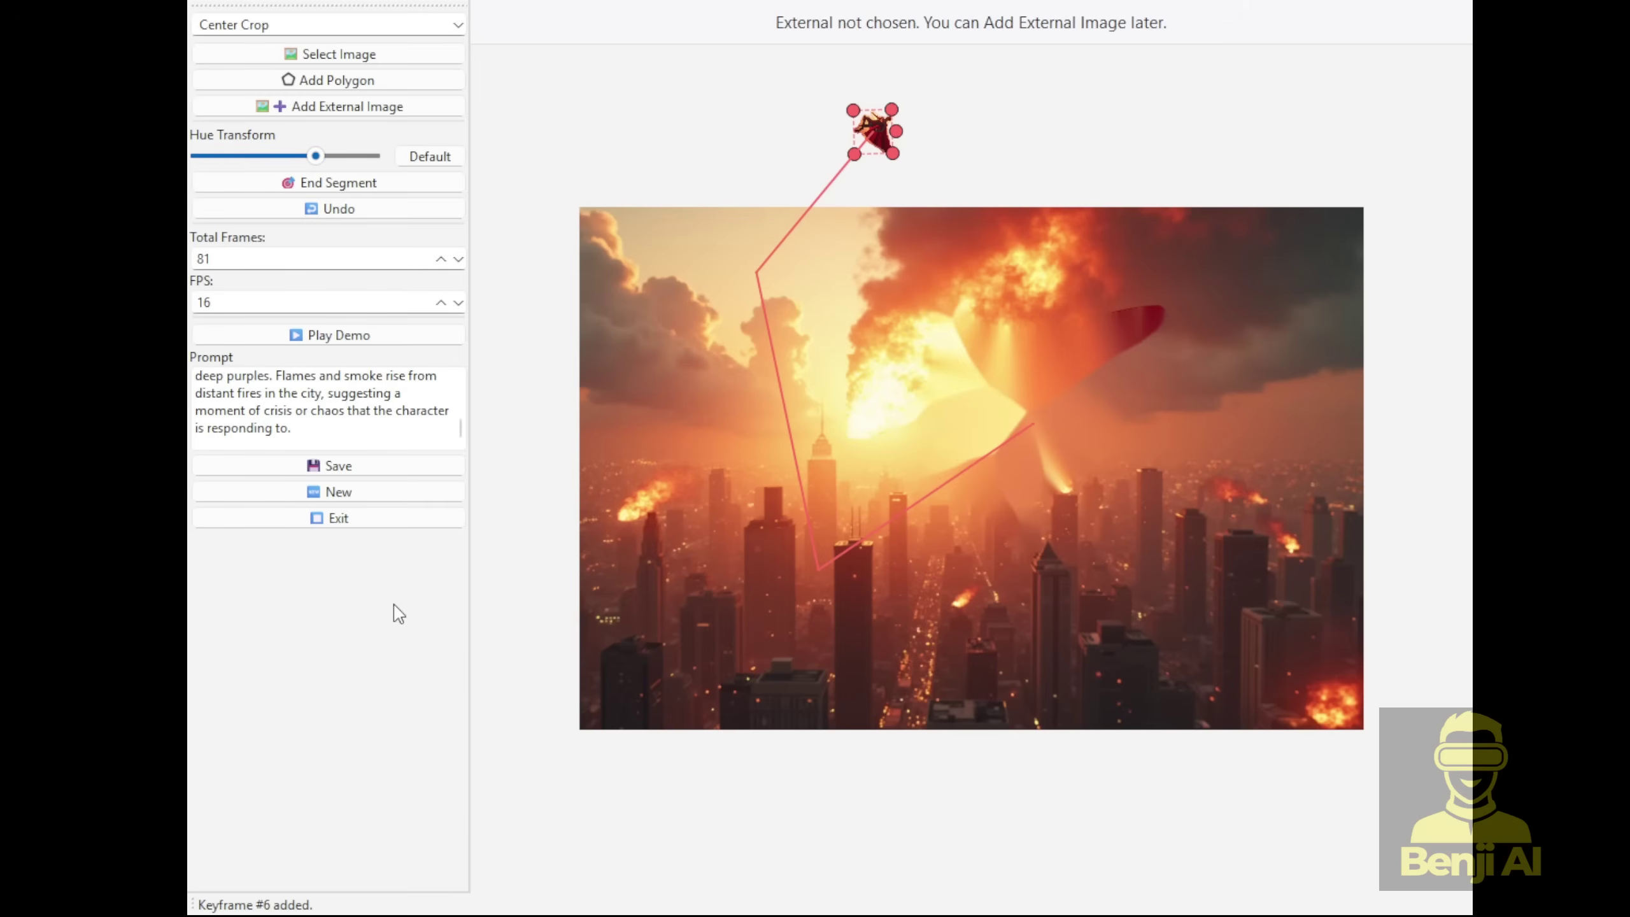
scroll(295, 386, "up", 15)
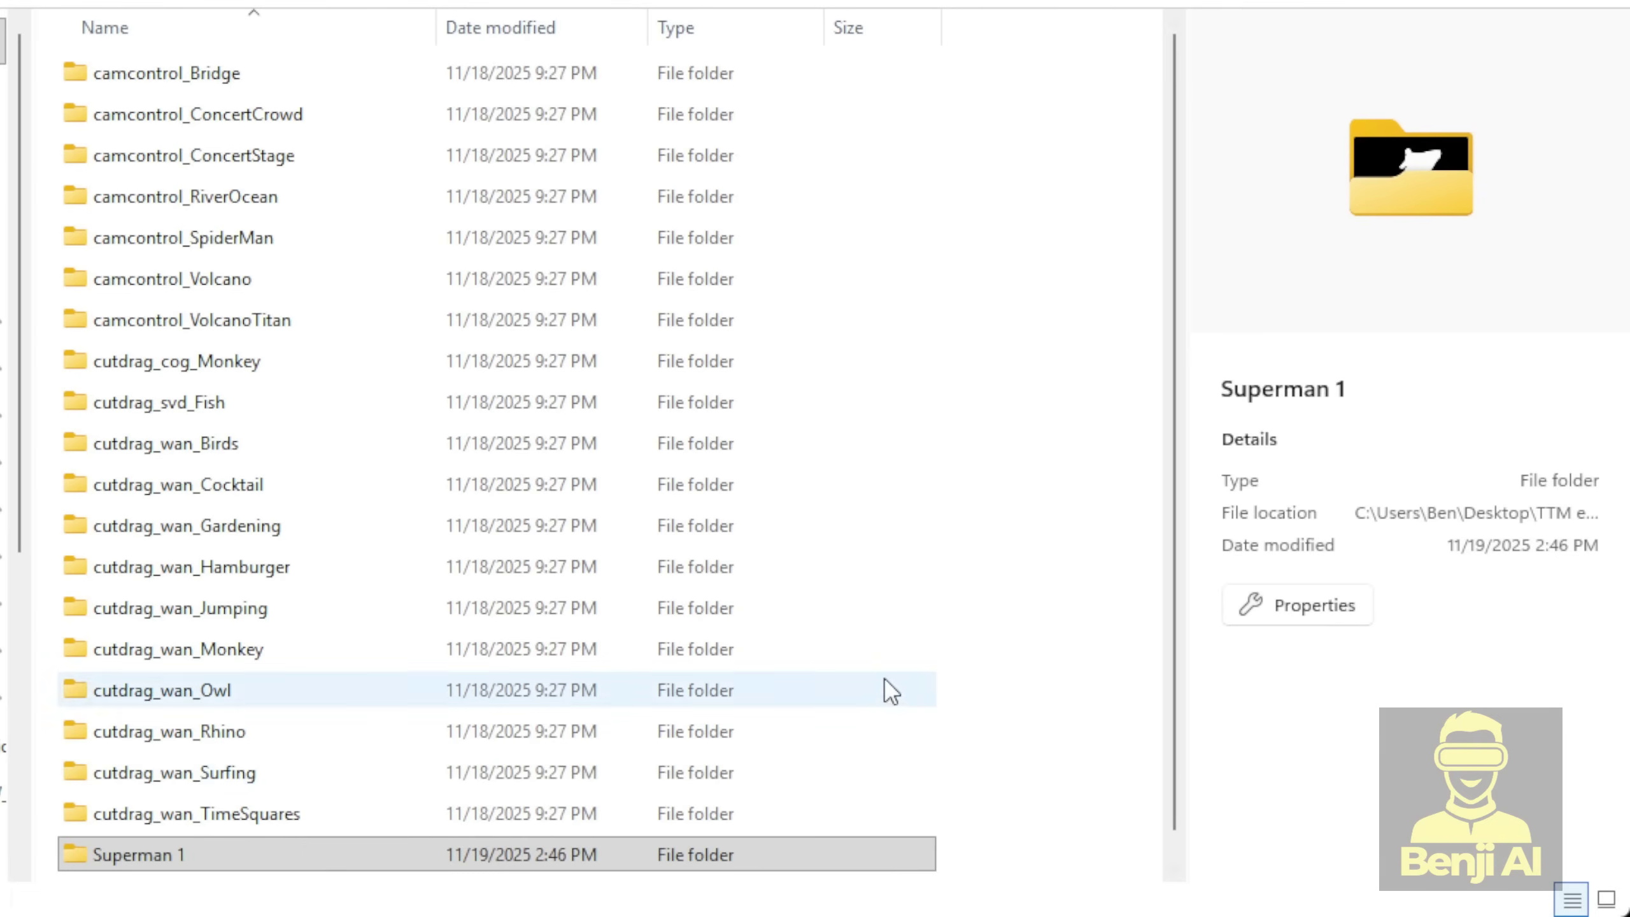
Open Superman 1 and preview first_frame.png, mask.mp4, motion_signal.mp4 and prompt.txt.
scroll(273, 746, "down", 1)
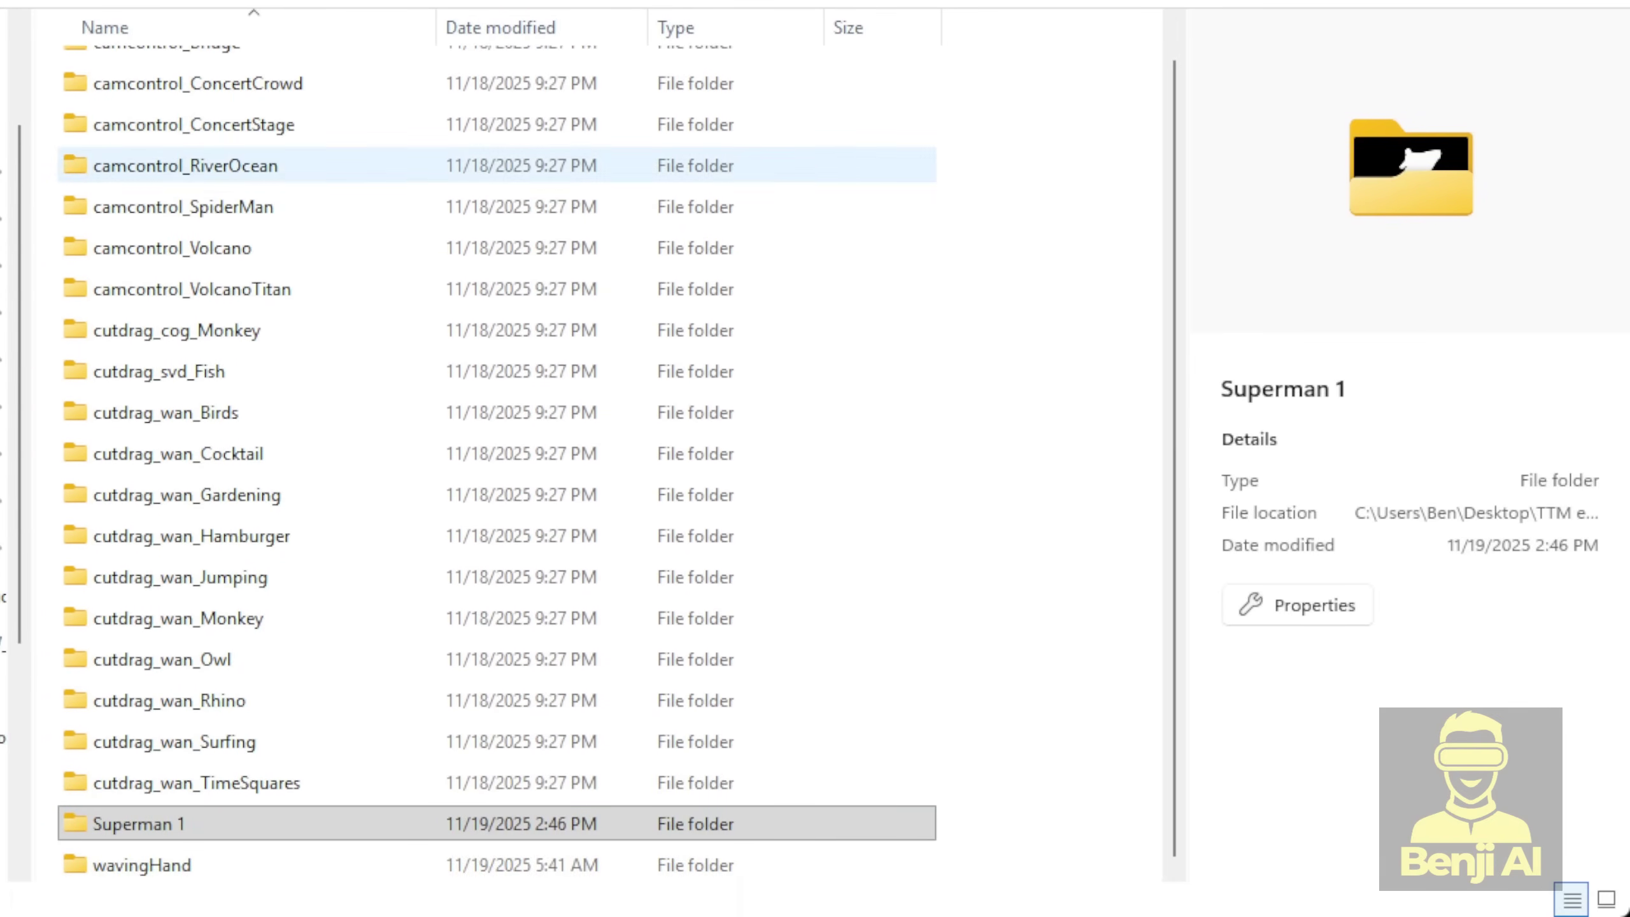
left_click(132, 823)
double_click(144, 831)
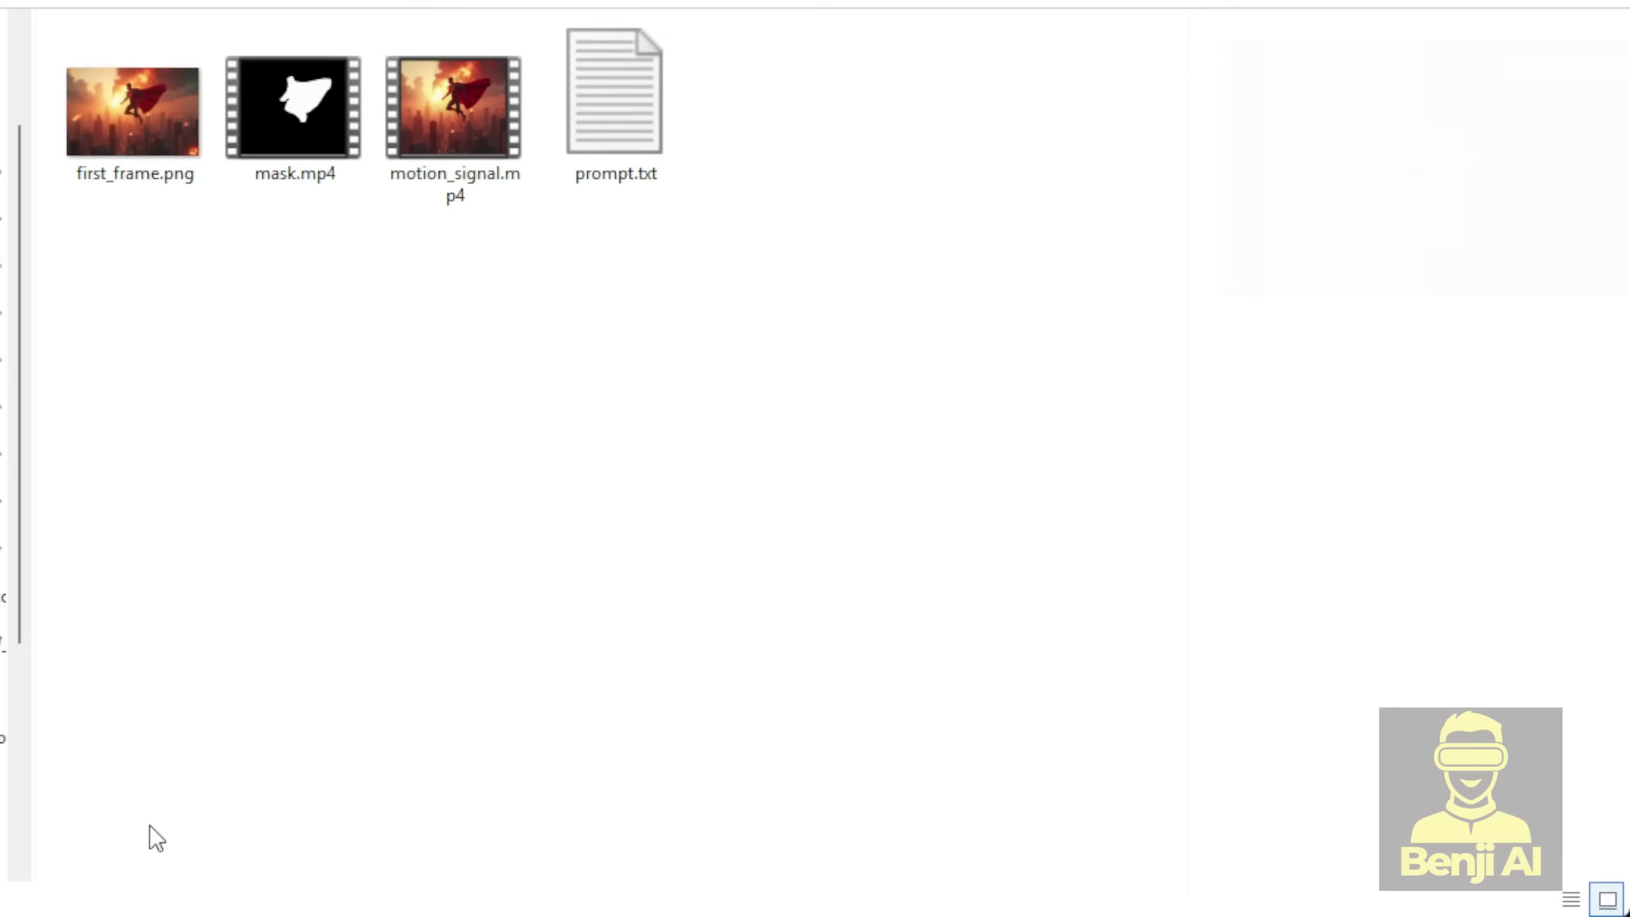
left_click(115, 109)
left_click(311, 99)
left_click(440, 115)
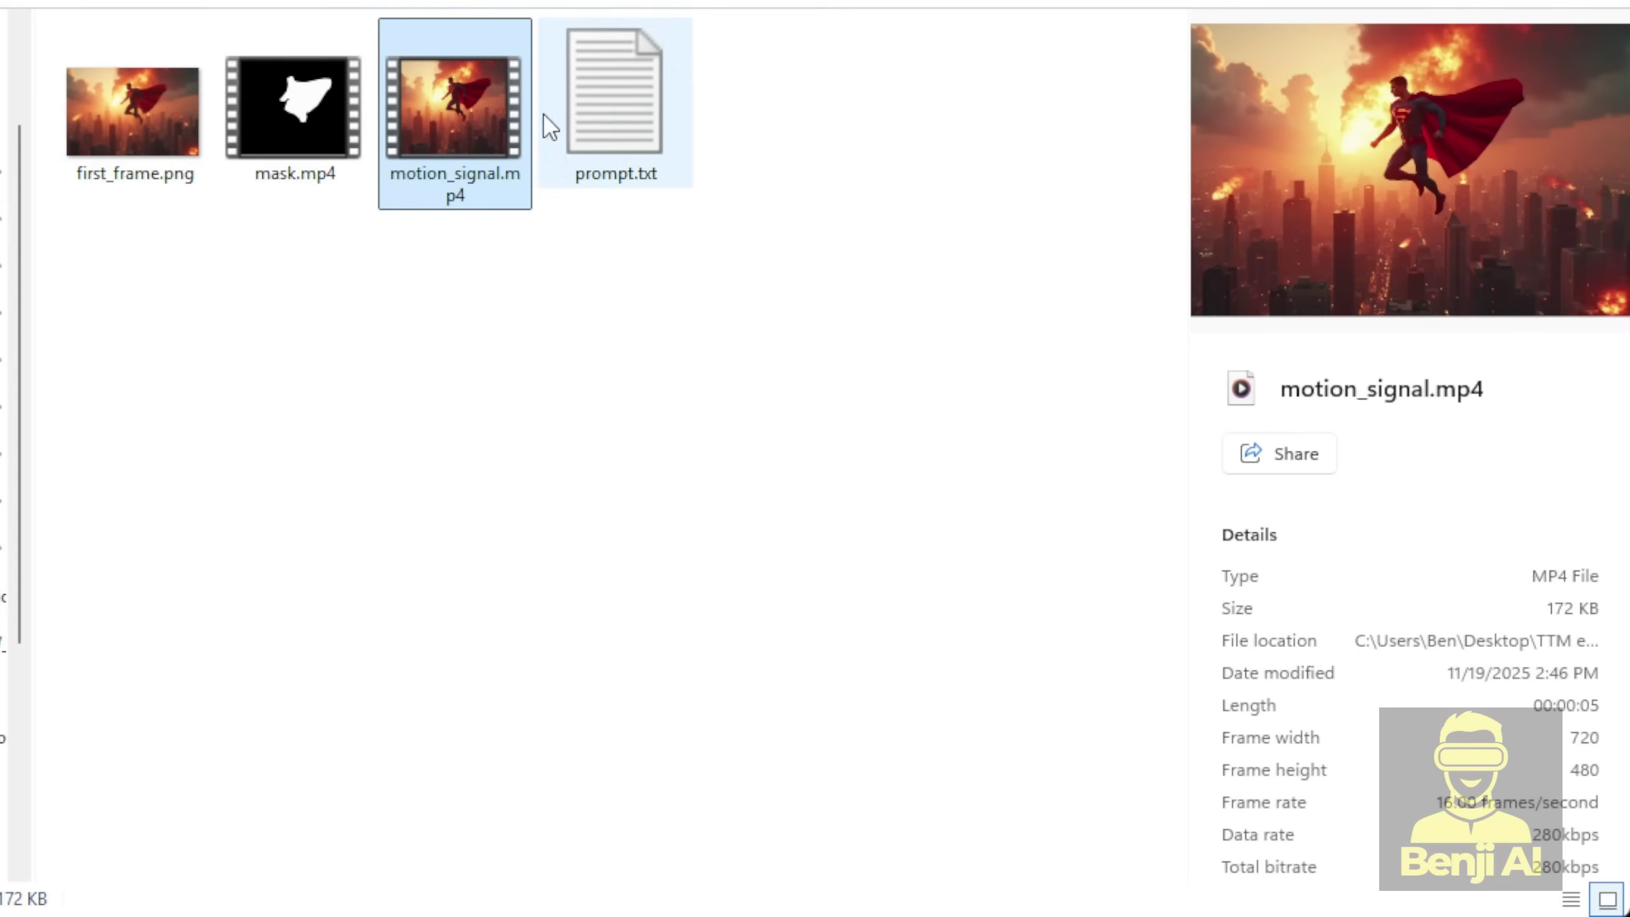
left_click(92, 104)
left_click(295, 106)
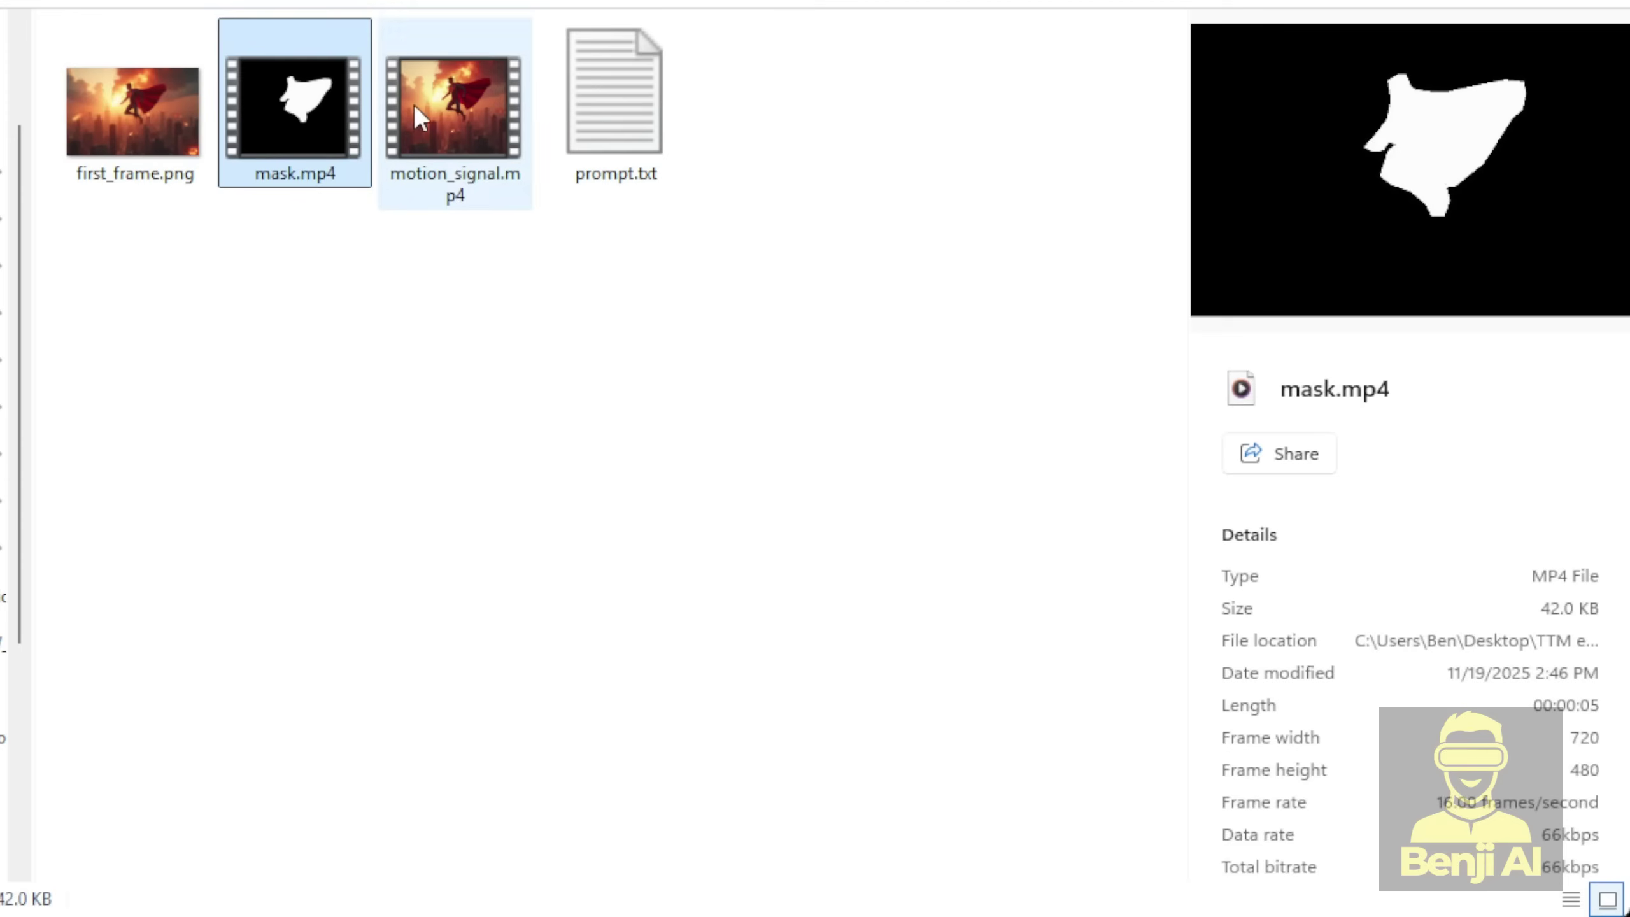
left_click(420, 105)
left_click_drag(510, 320, 129, 102)
left_click(615, 116)
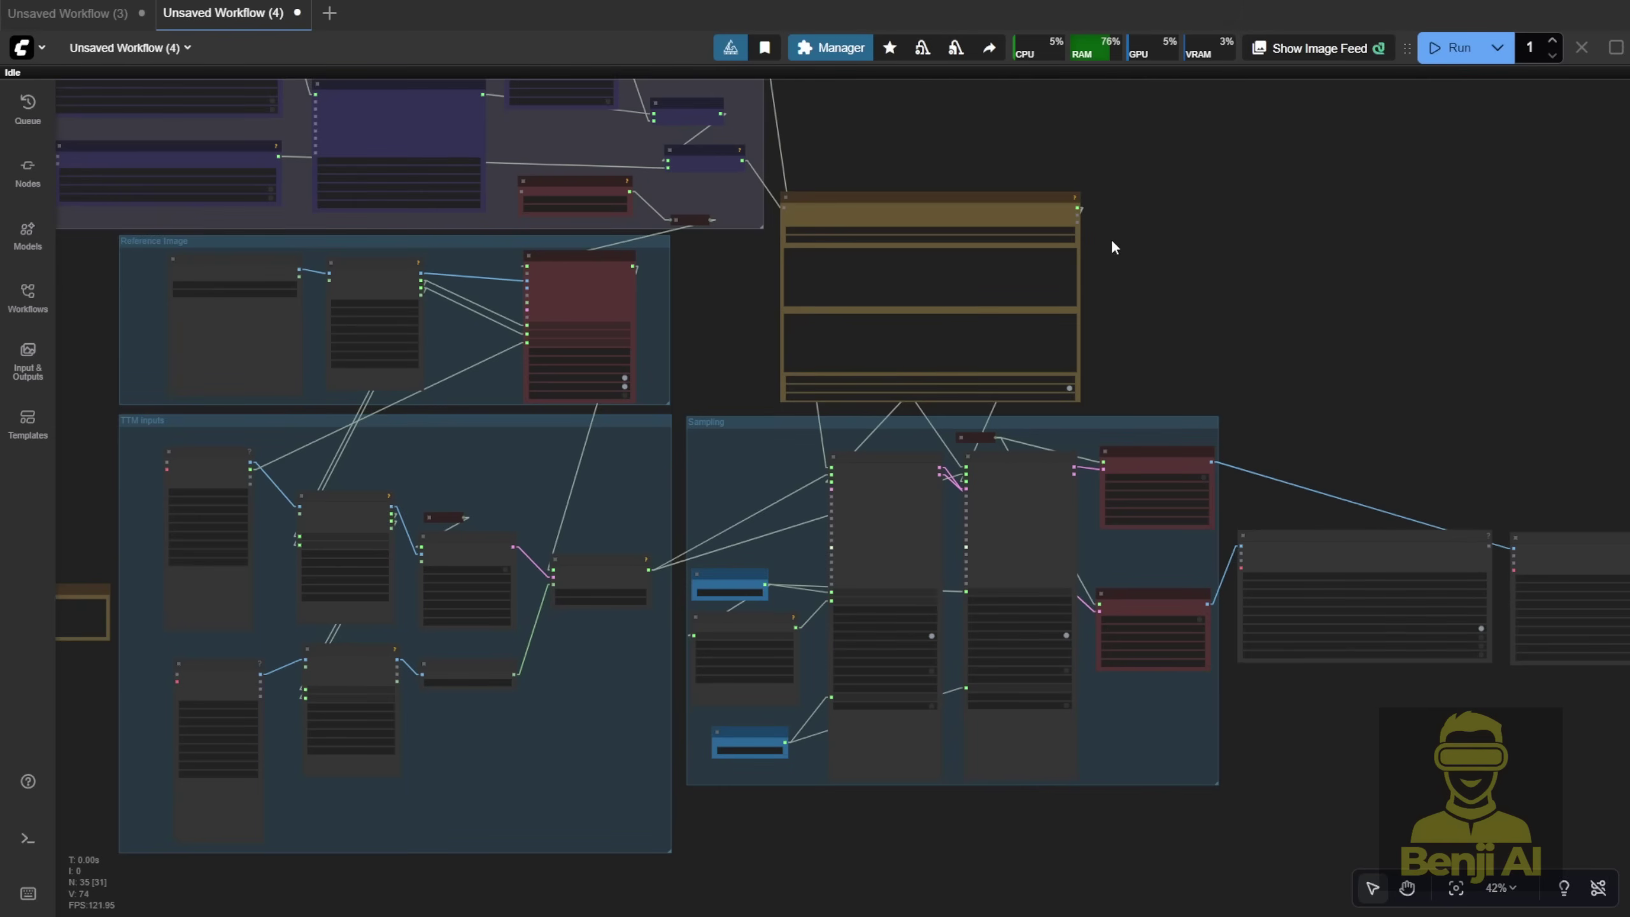
Pan to the TTM inputs group and set the first Load Video node to motion_signal.mp4.
scroll(1116, 241, "up", 3)
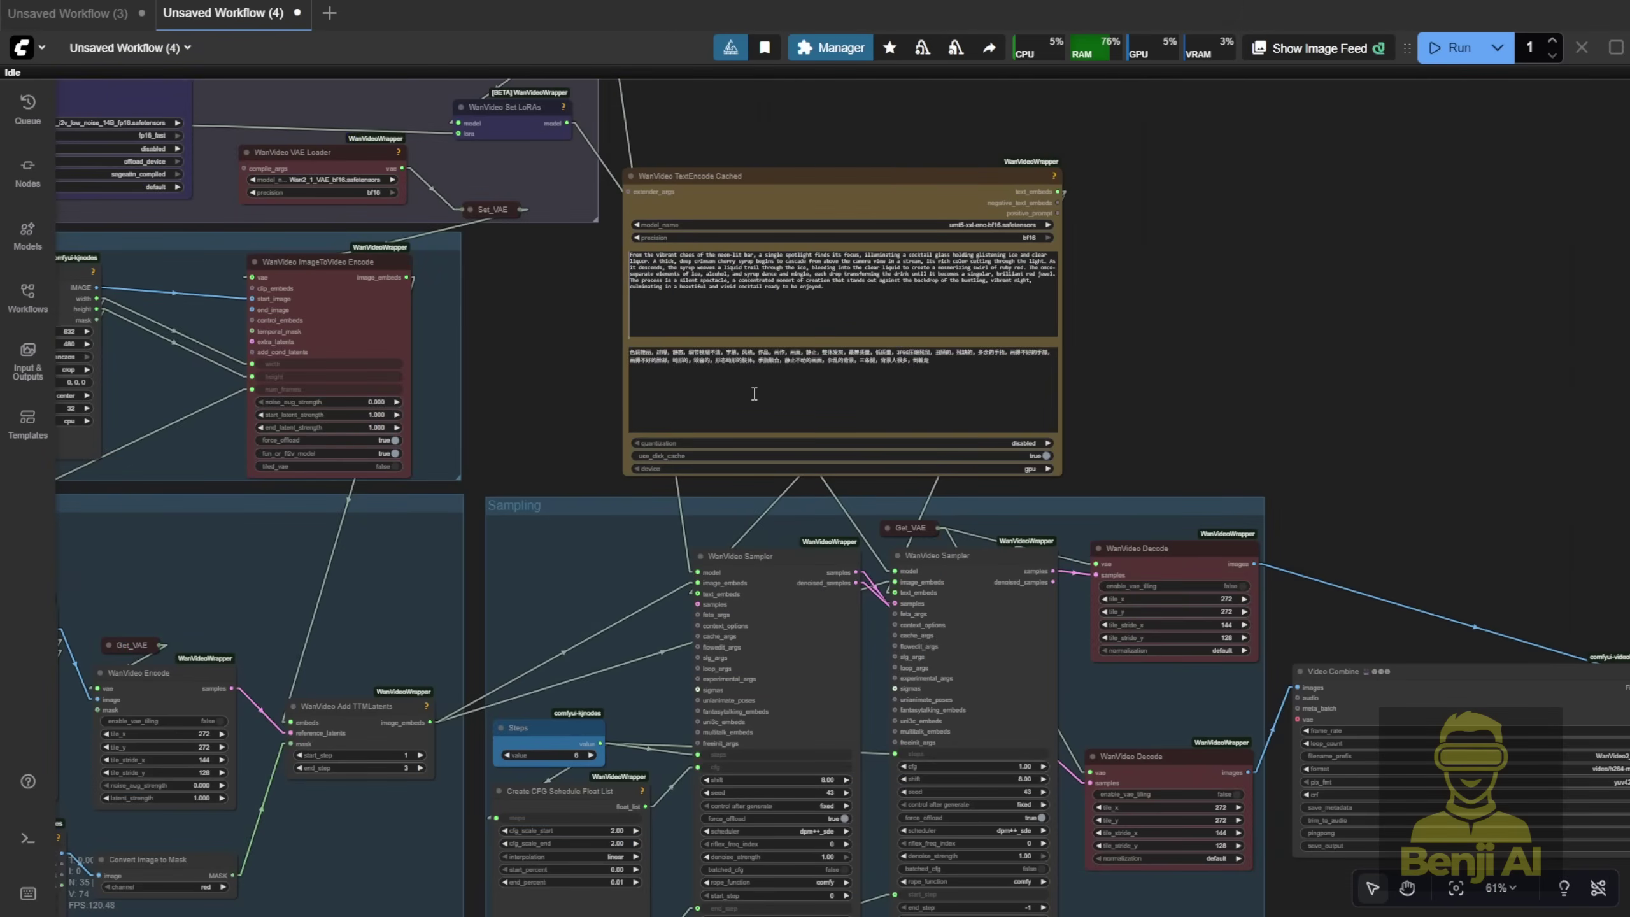
left_click_drag(538, 389, 1237, 109)
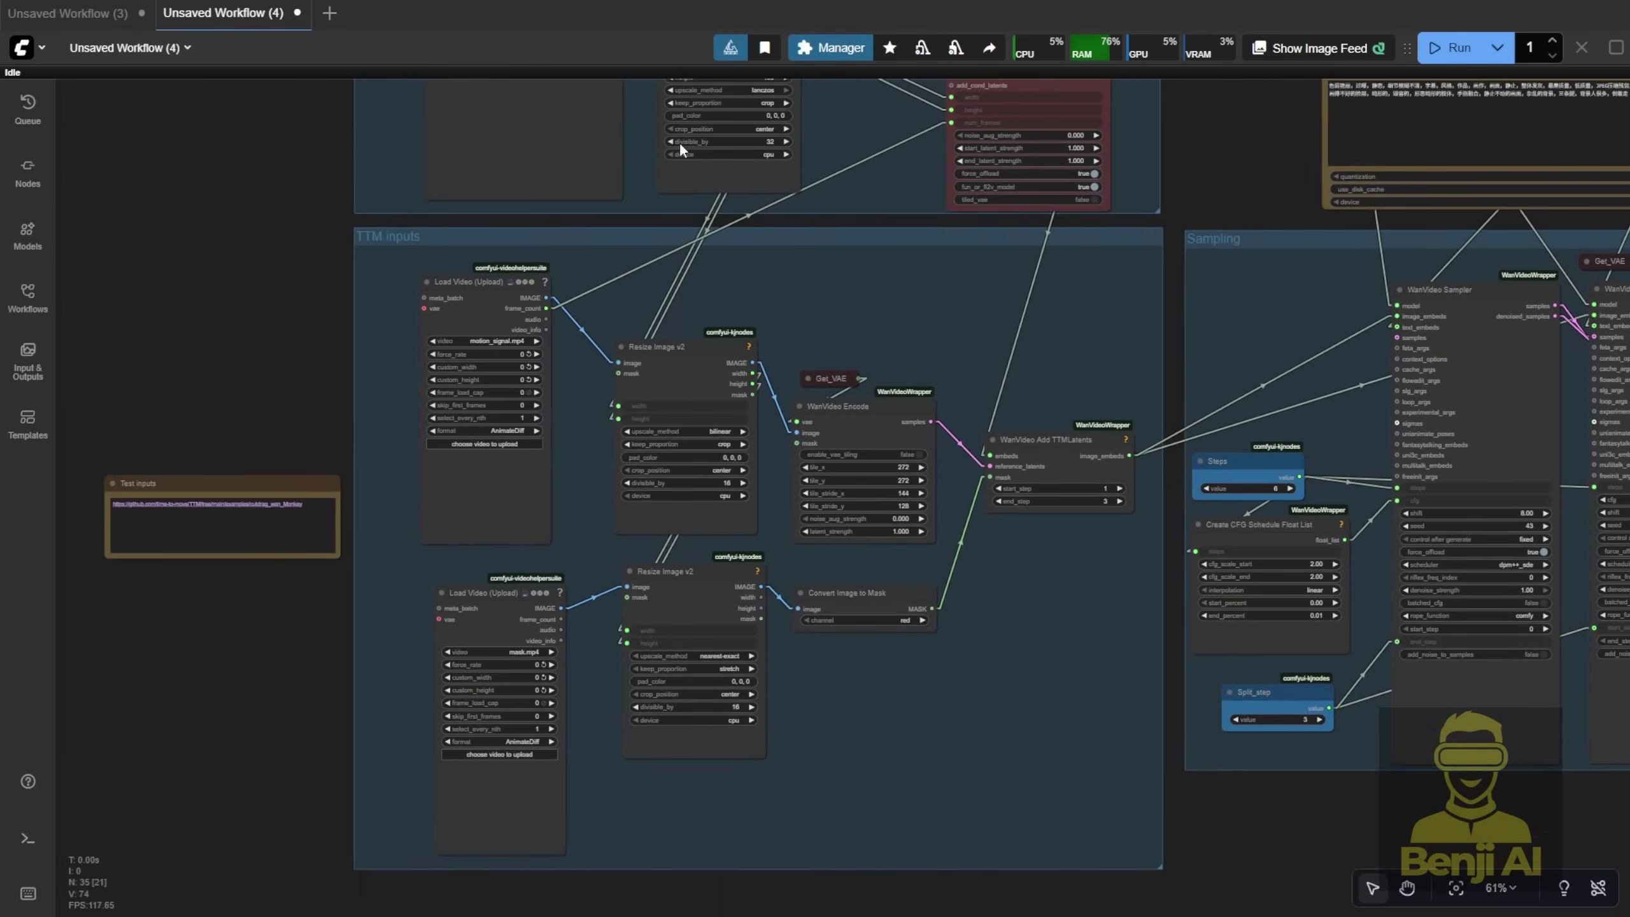
left_click_drag(556, 512, 557, 681)
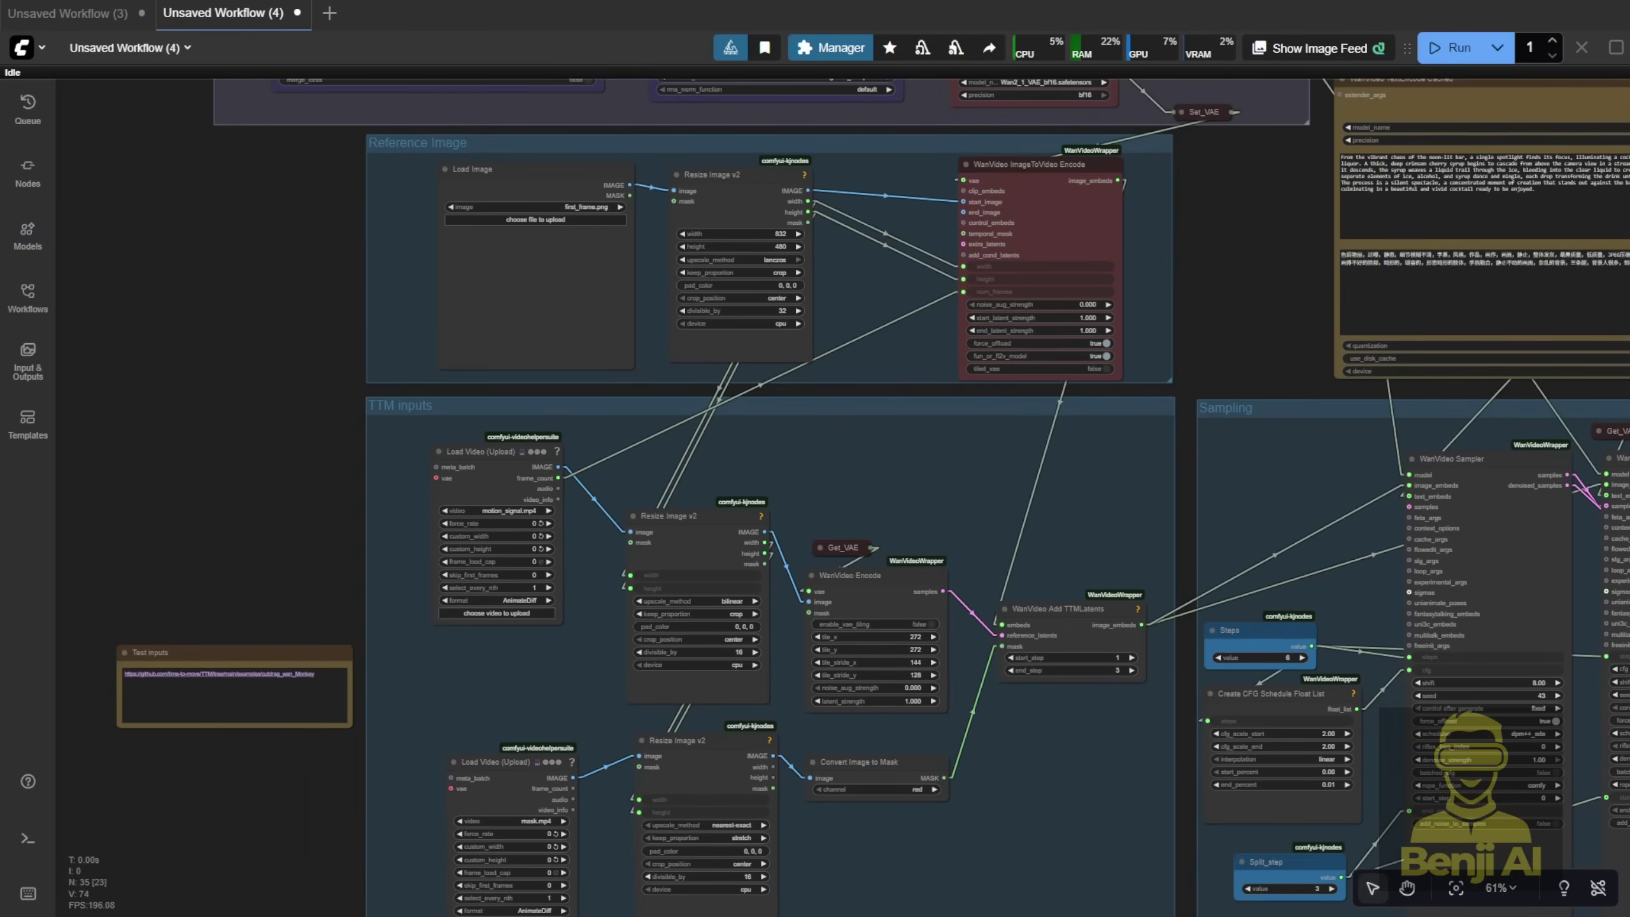
scroll(289, 277, "up", 3)
scroll(330, 350, "up", 3)
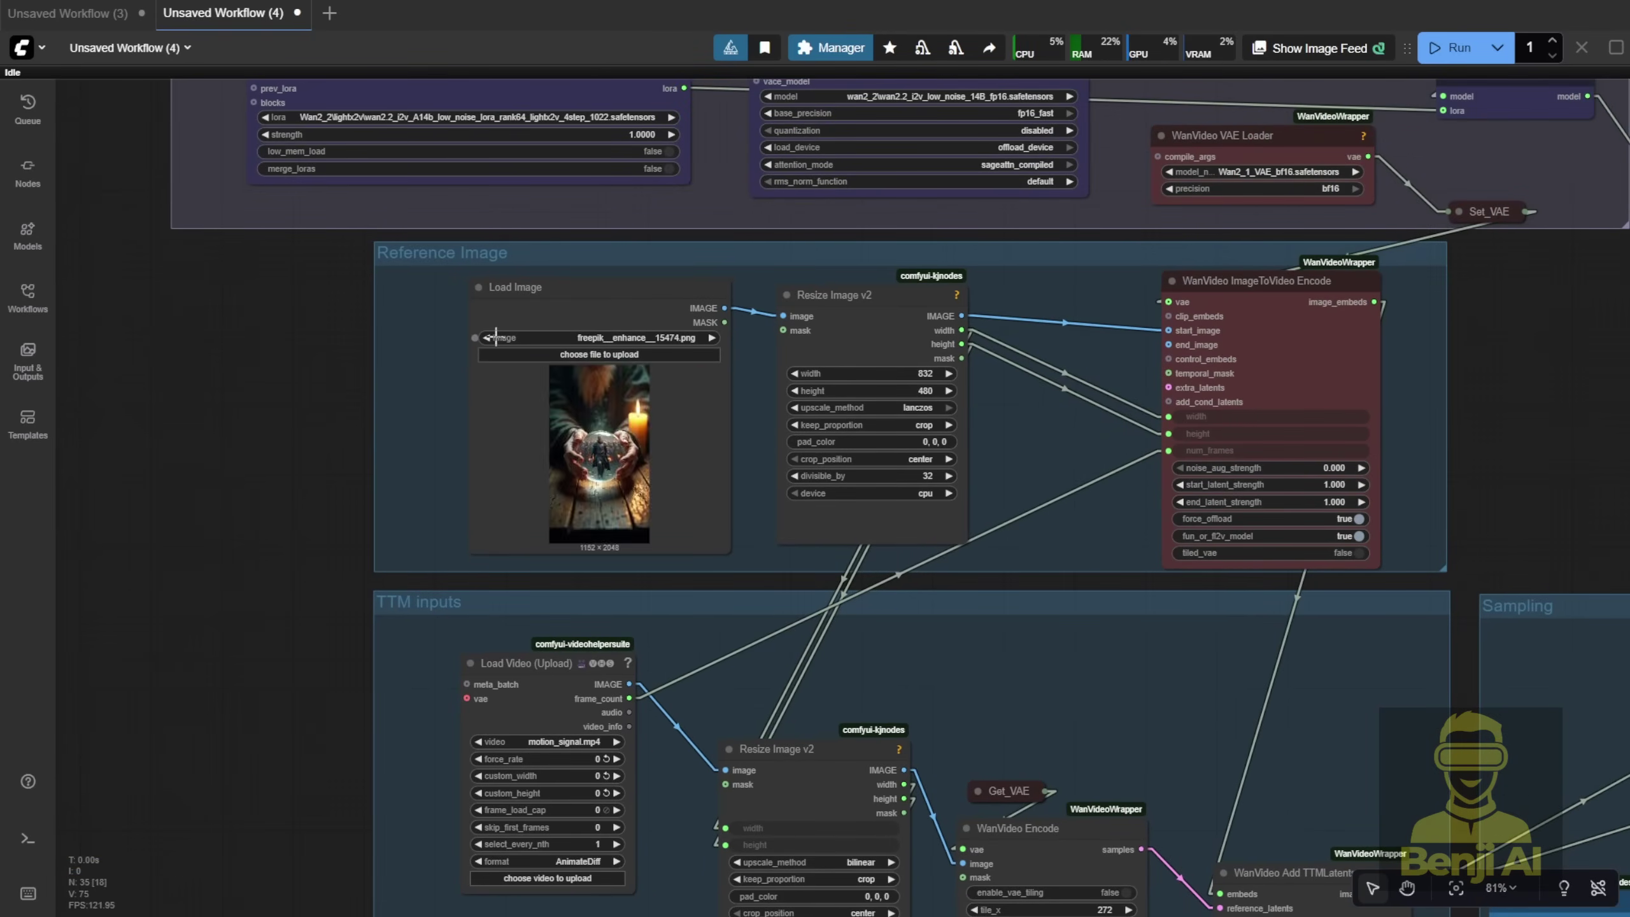
scroll(578, 425, "up", 6)
scroll(461, 510, "down", 2)
scroll(385, 559, "down", 6)
scroll(413, 306, "up", 6)
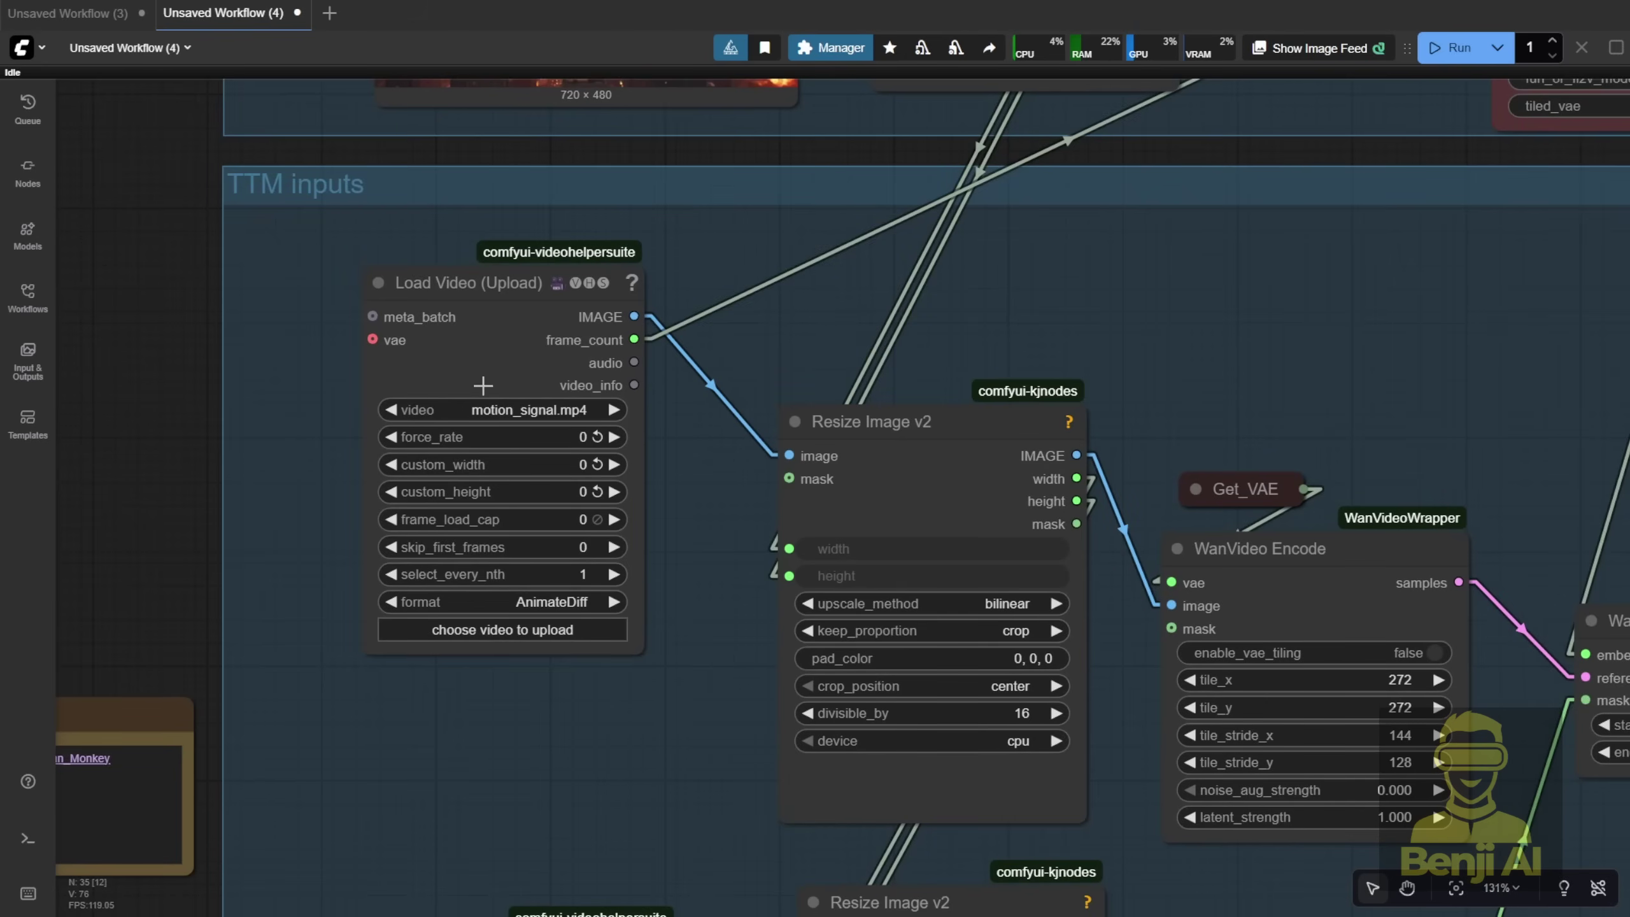
left_click(390, 409)
left_click(614, 410)
Check the motion preview, set the second loader to mask.mp4, and select WanVideo Add TTMLatents.
scroll(494, 423, "up", 3)
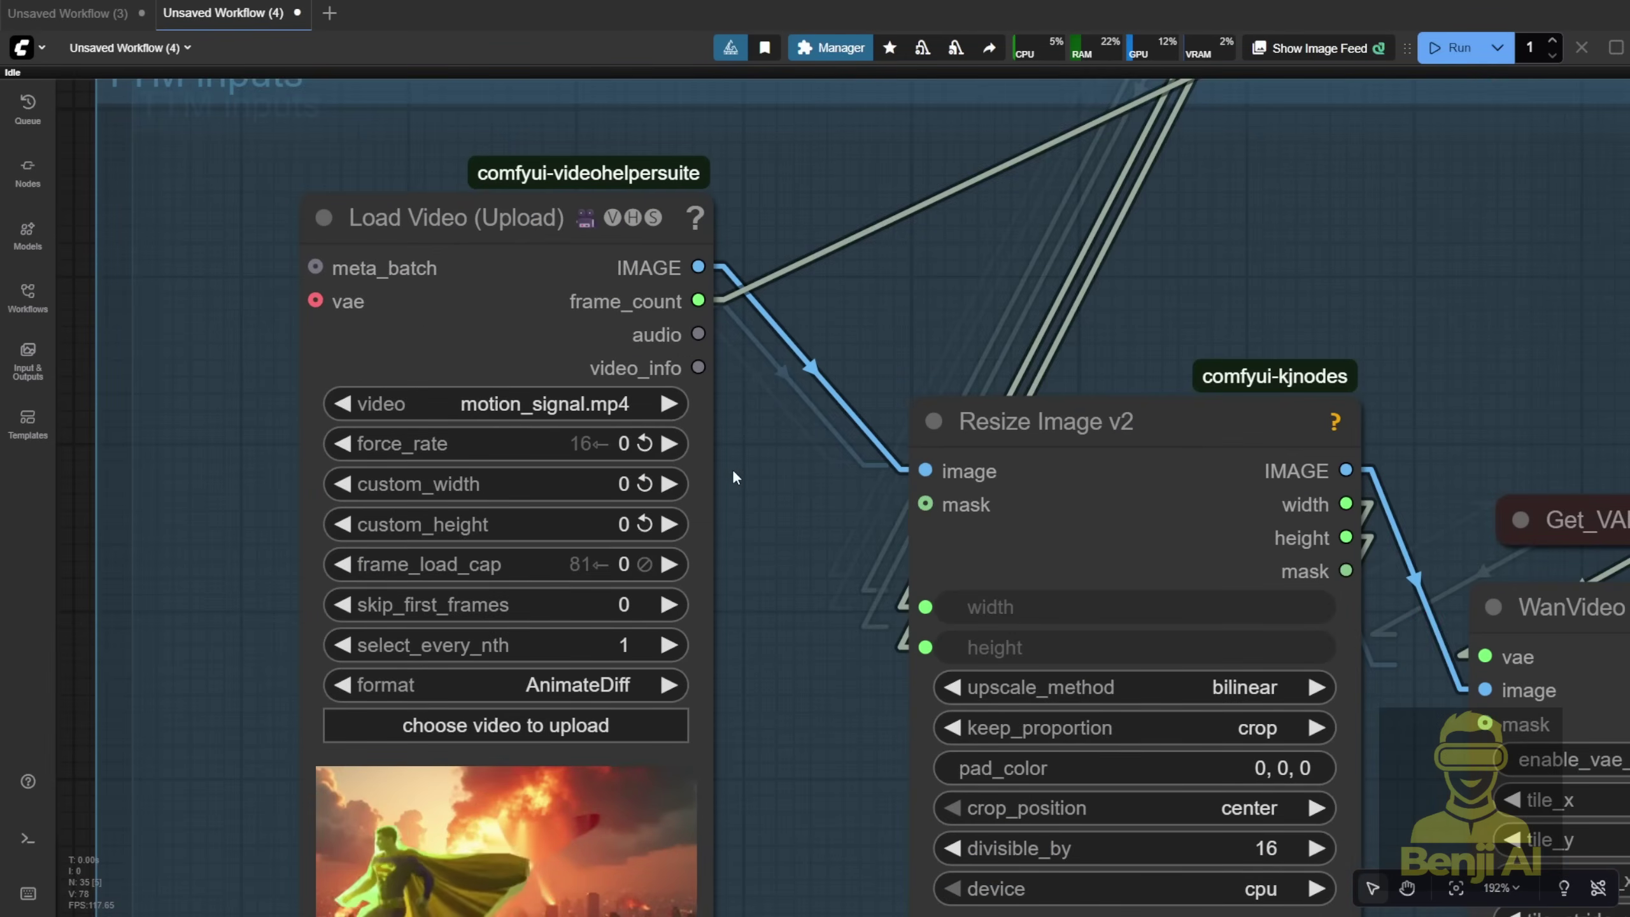
left_click_drag(782, 526, 793, 288)
scroll(793, 638, "down", 2)
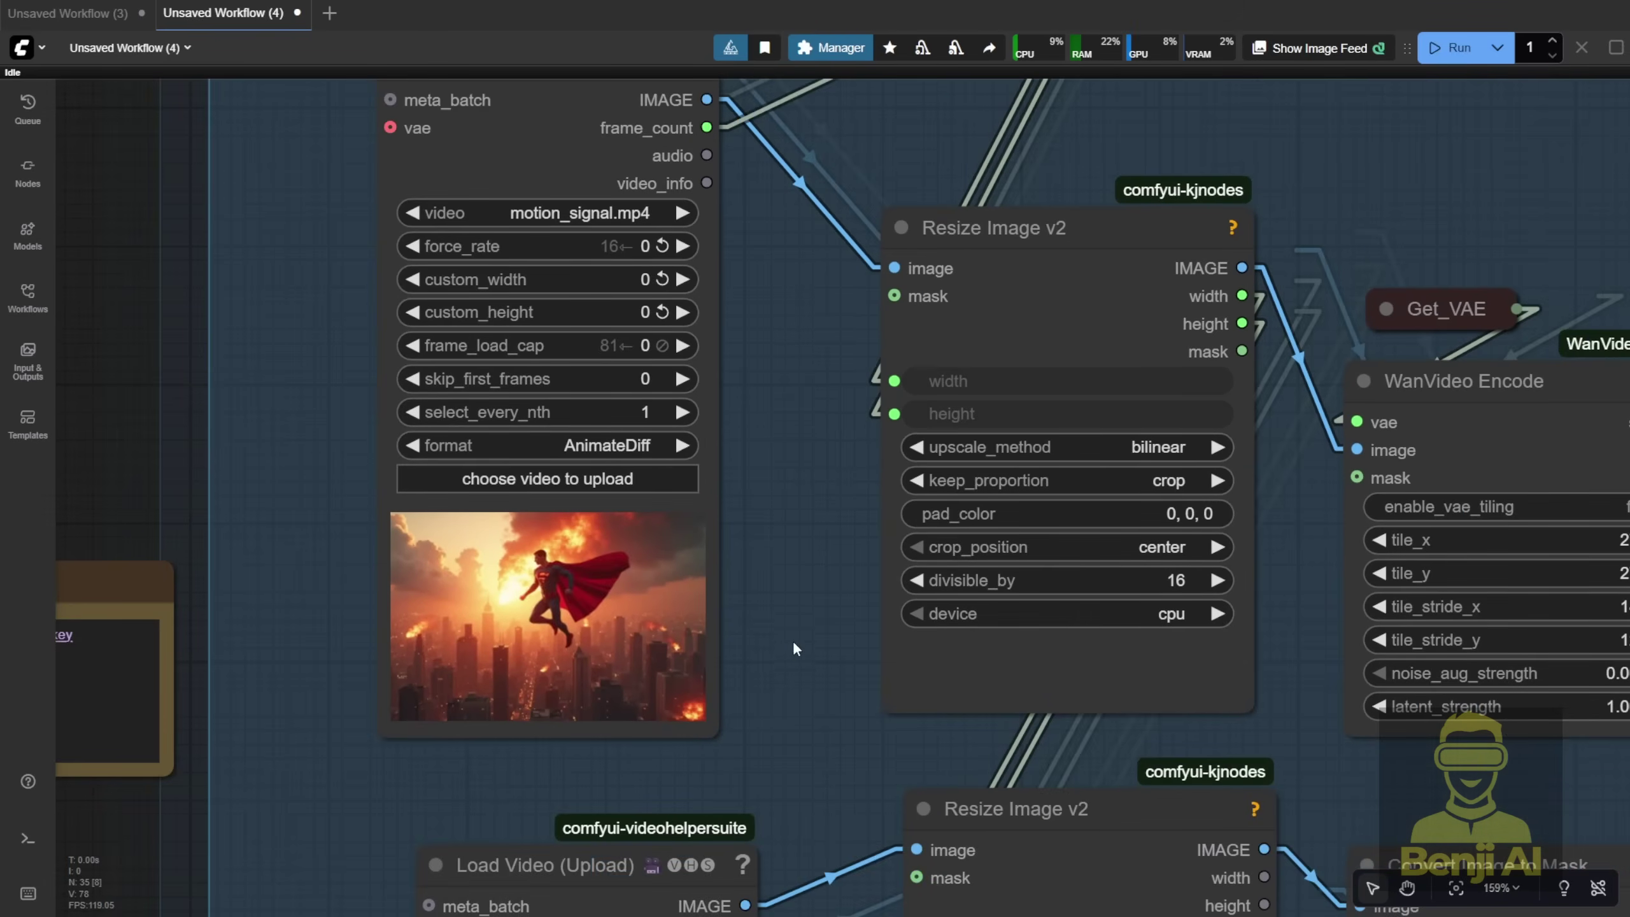
left_click_drag(793, 638, 805, 508)
scroll(458, 387, "up", 4)
scroll(458, 387, "down", 5)
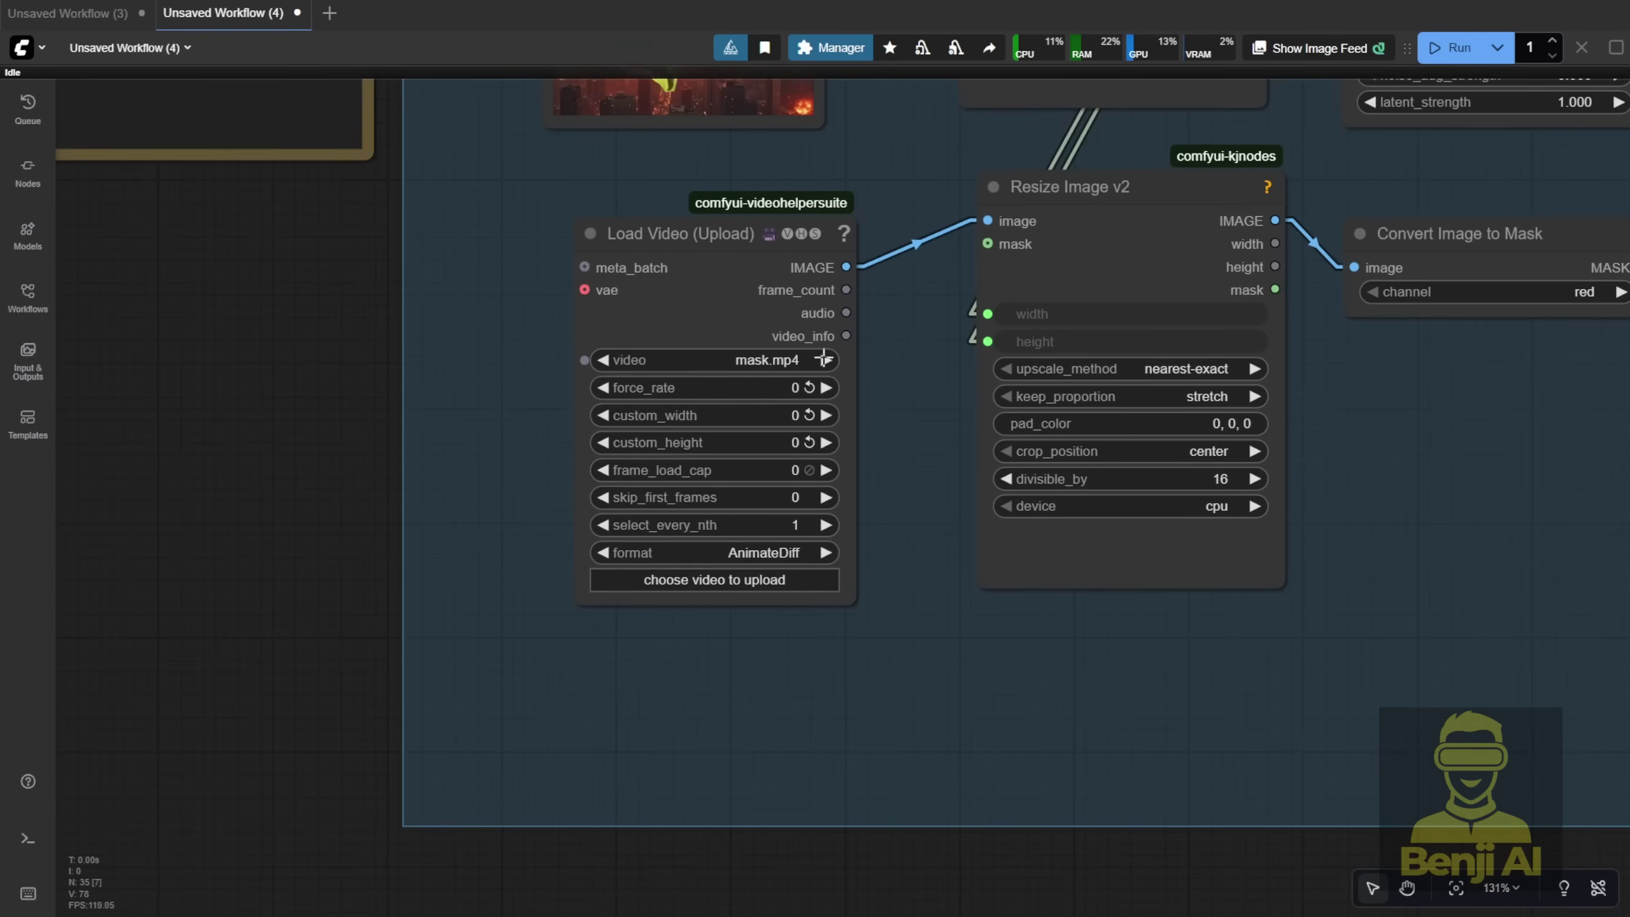
left_click(606, 361)
left_click(606, 361)
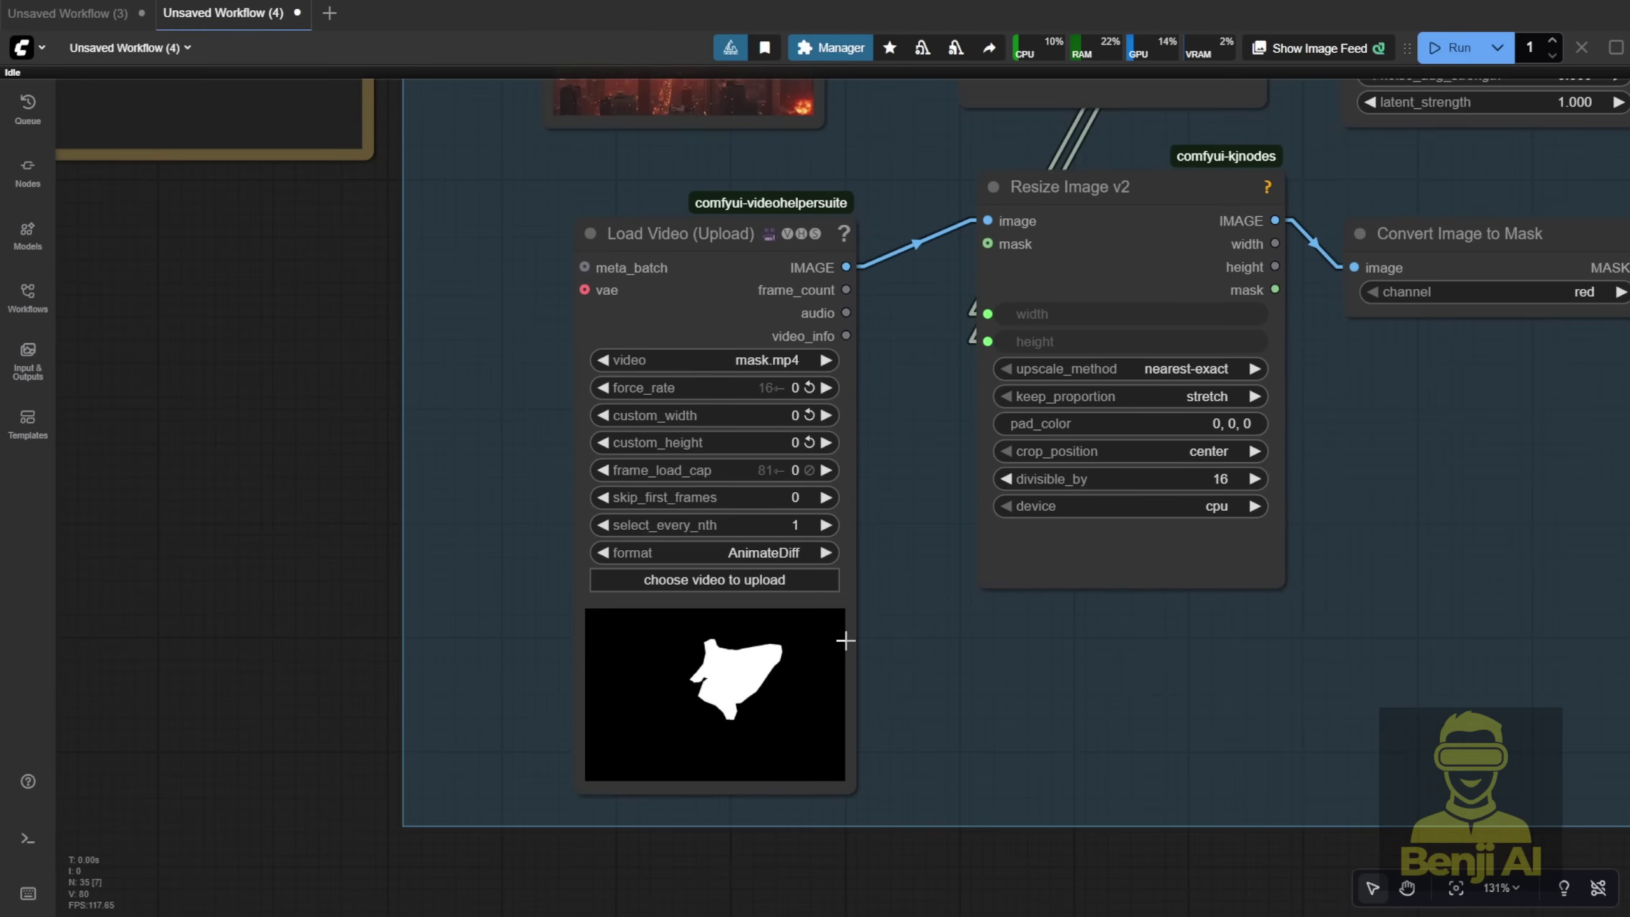
scroll(844, 641, "up", 3)
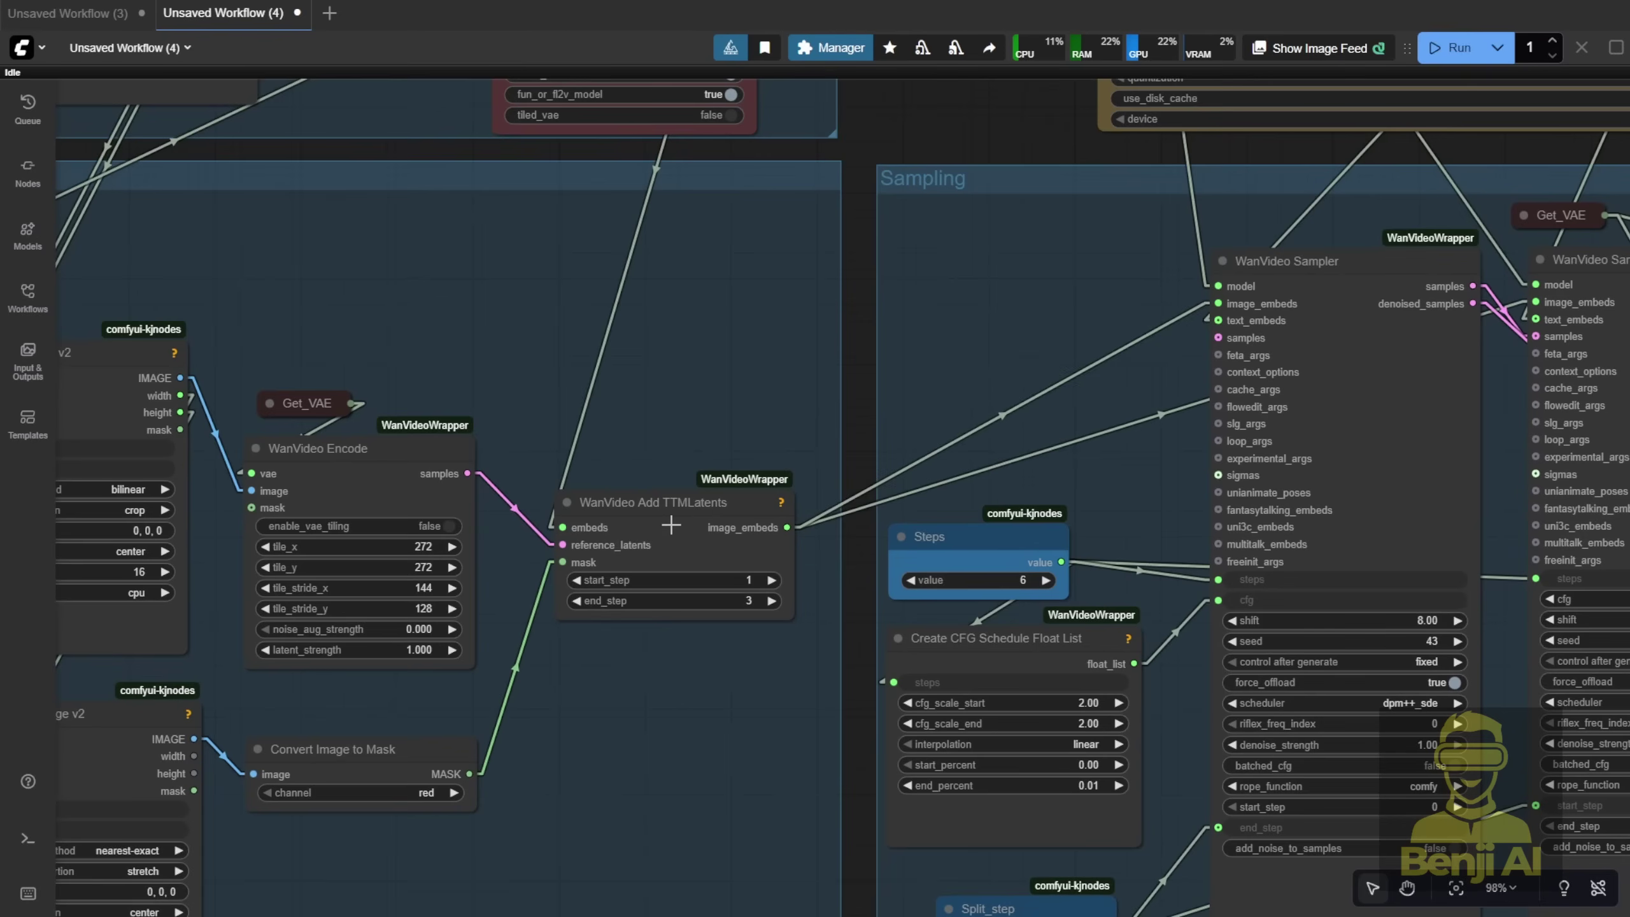
left_click(705, 546)
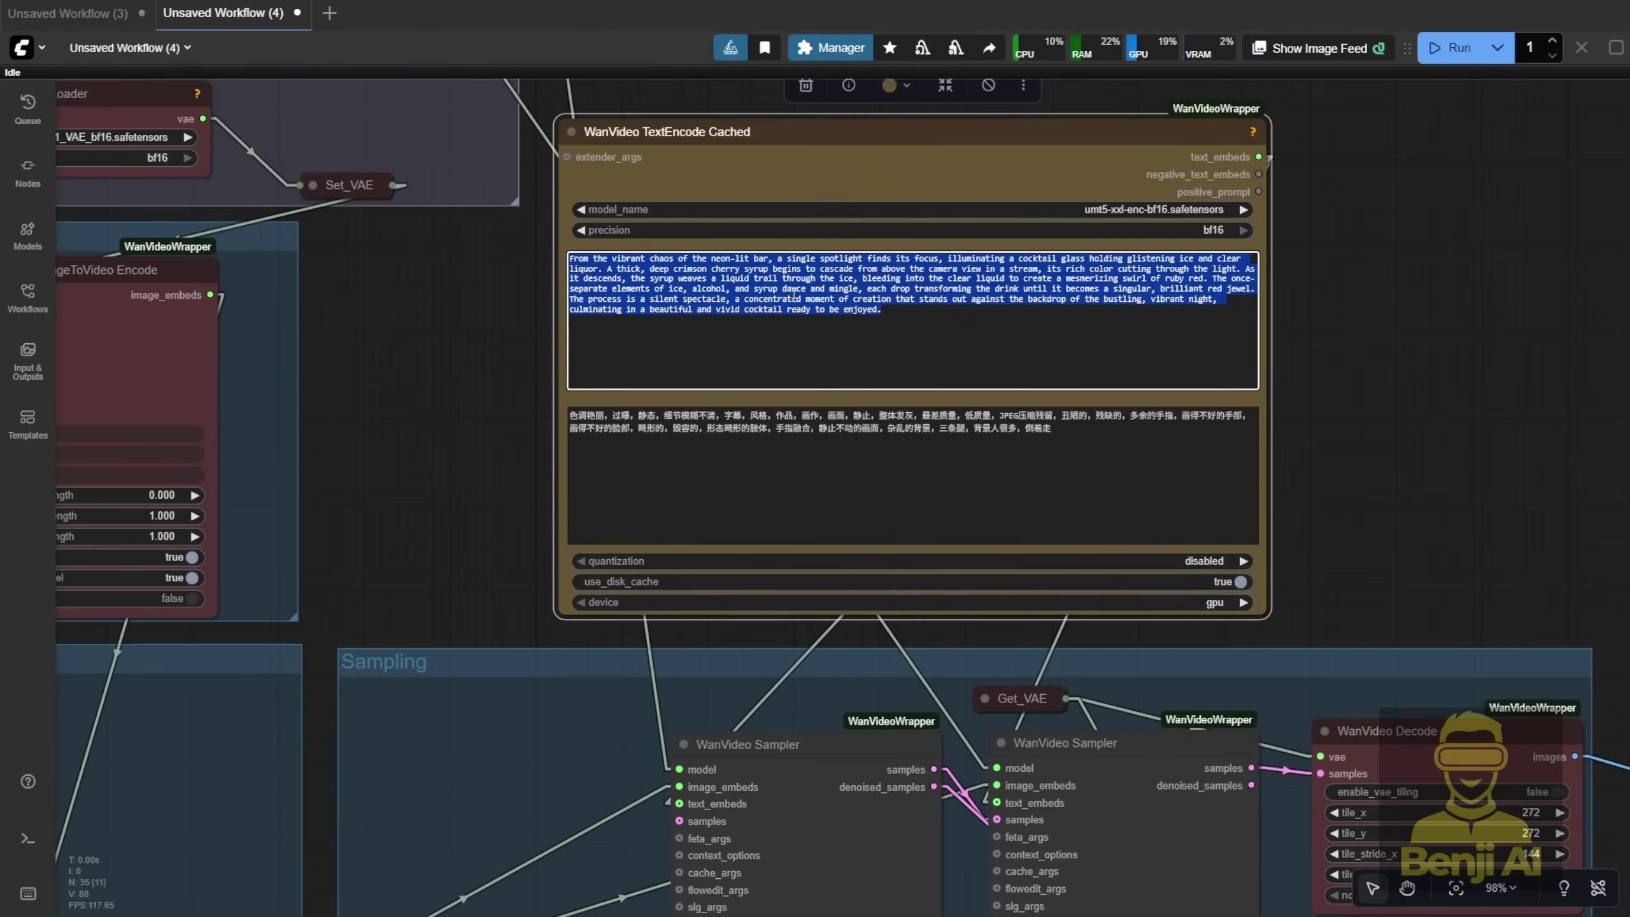
Jump to WanVideo TextEncode Cached and zoom to the superhero prompt Note beside the Video Combine previews.
key("ctrl+v")
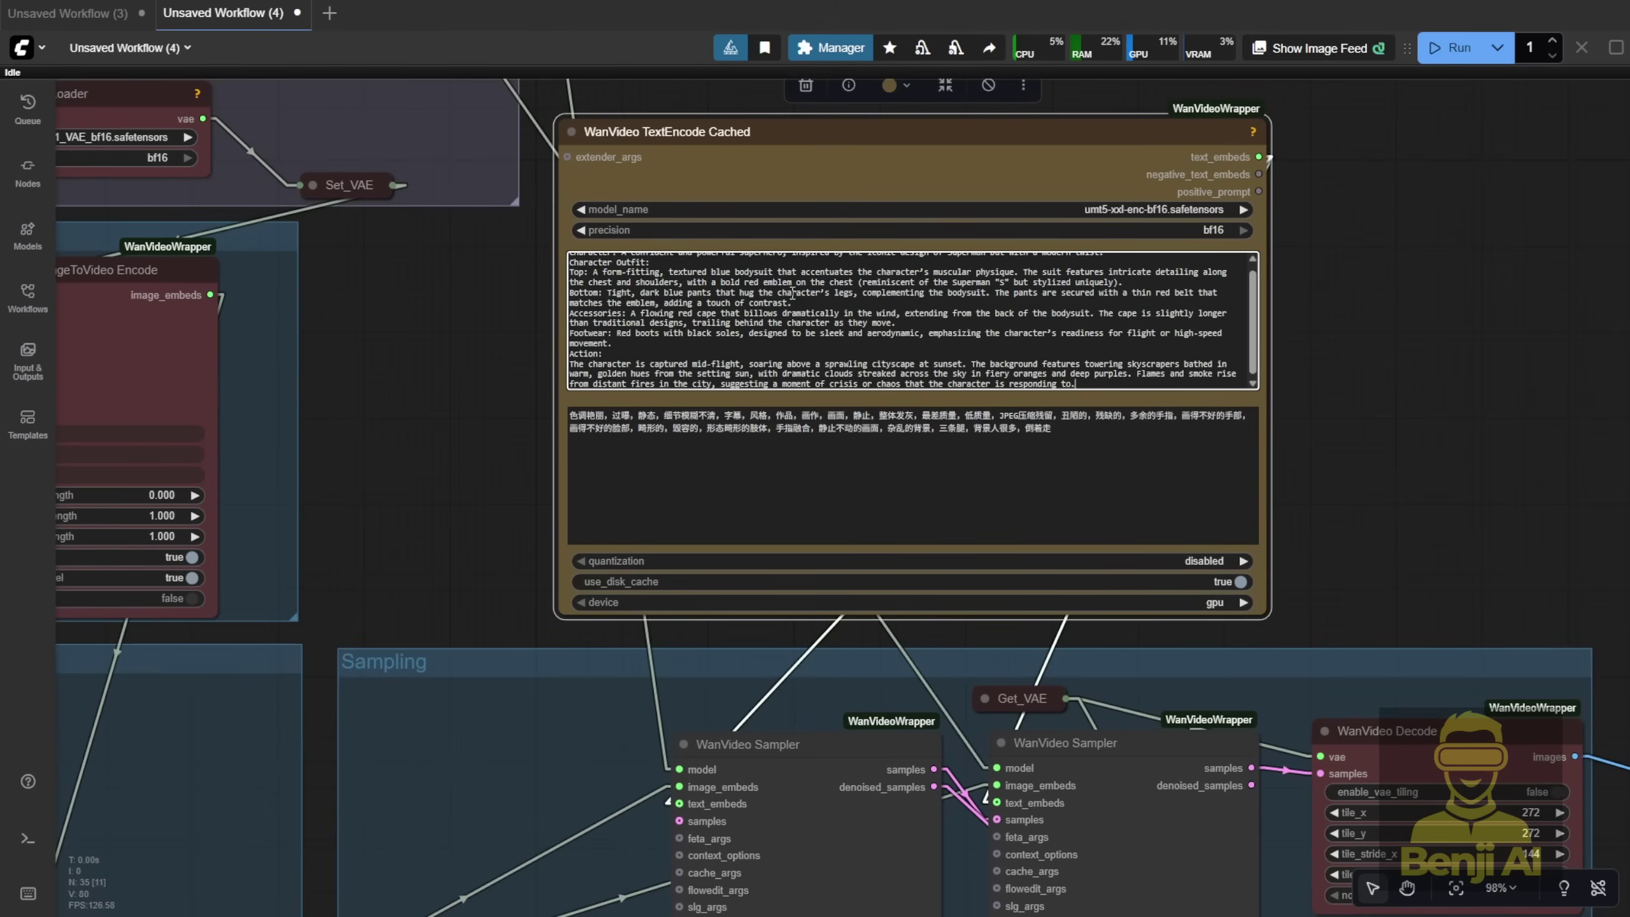
scroll(787, 319, "up", 2)
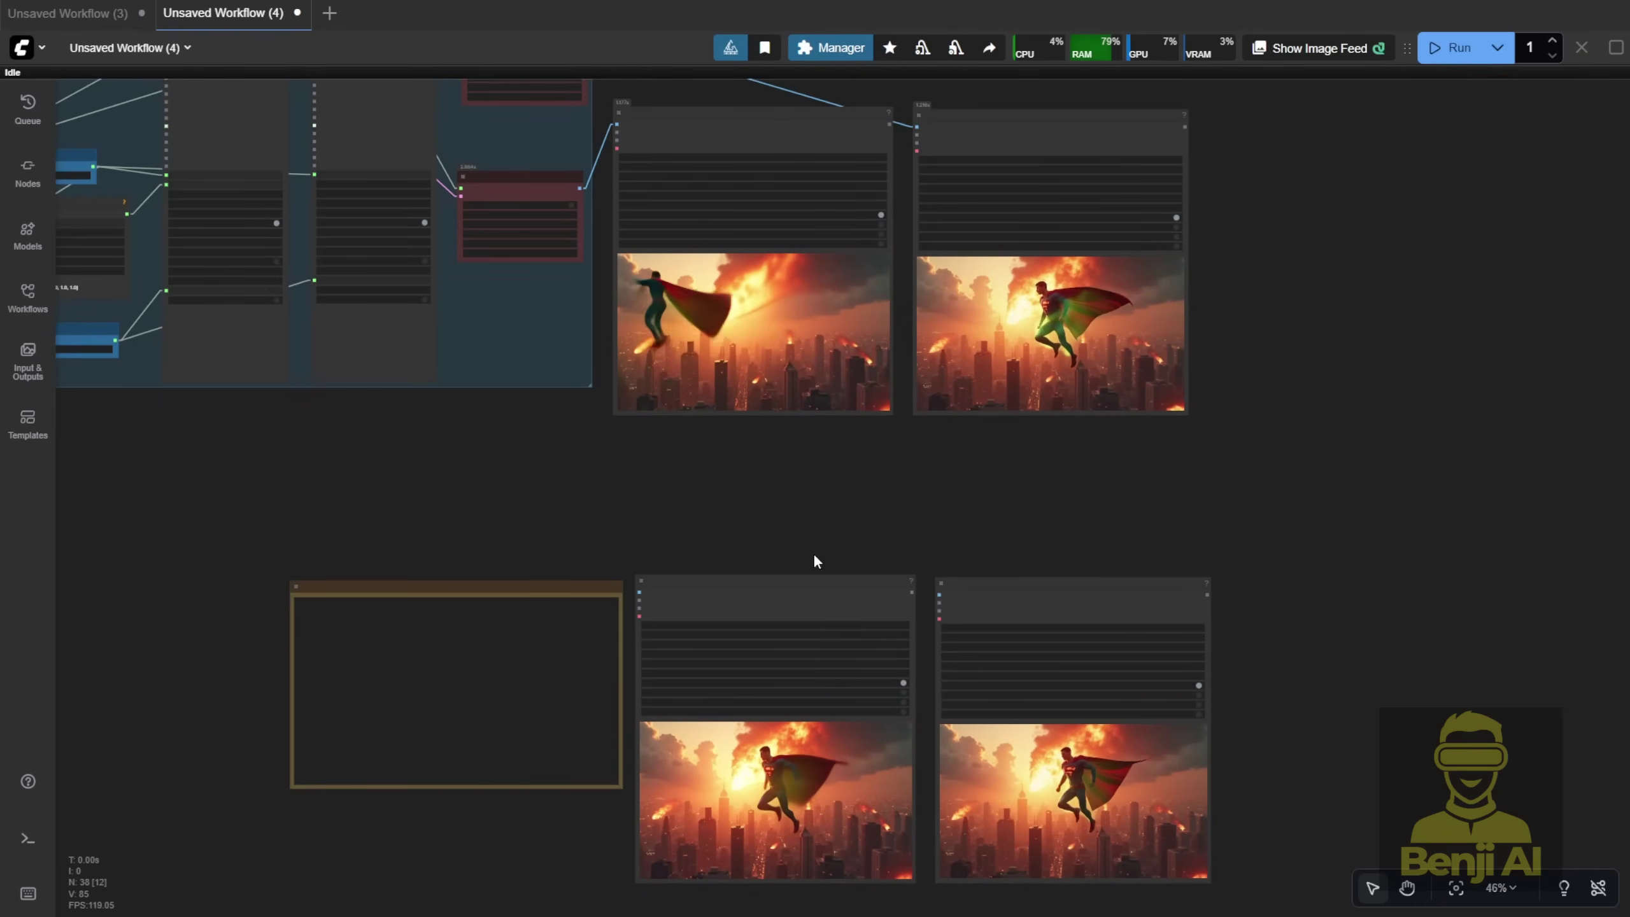
scroll(821, 488, "up", 2)
scroll(905, 485, "up", 1)
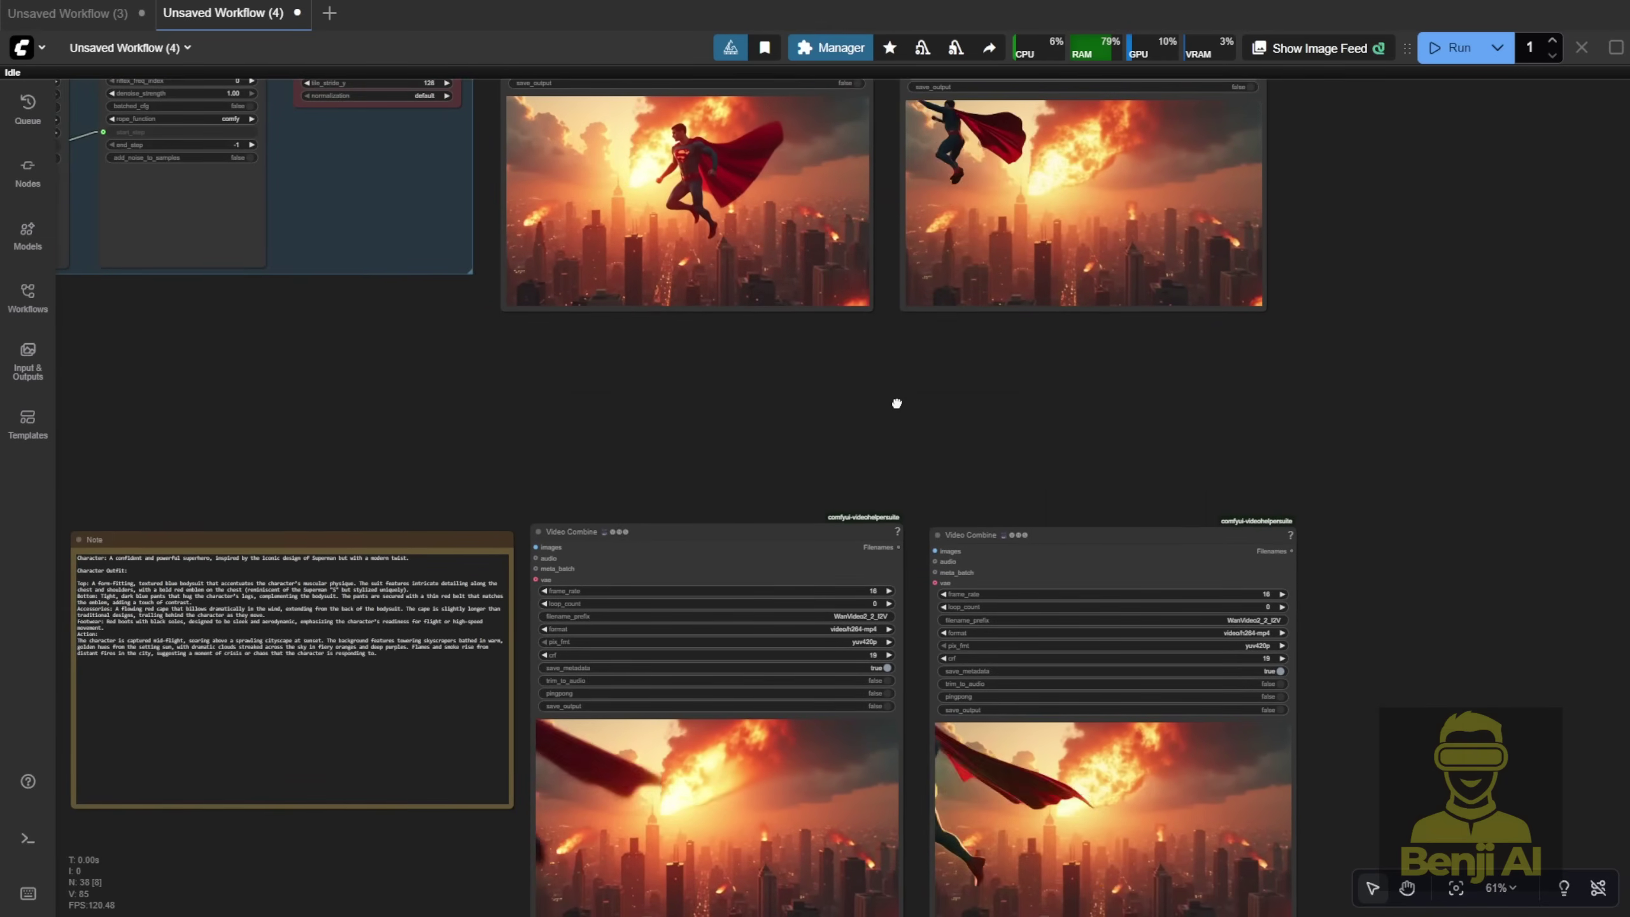
scroll(894, 400, "up", 2)
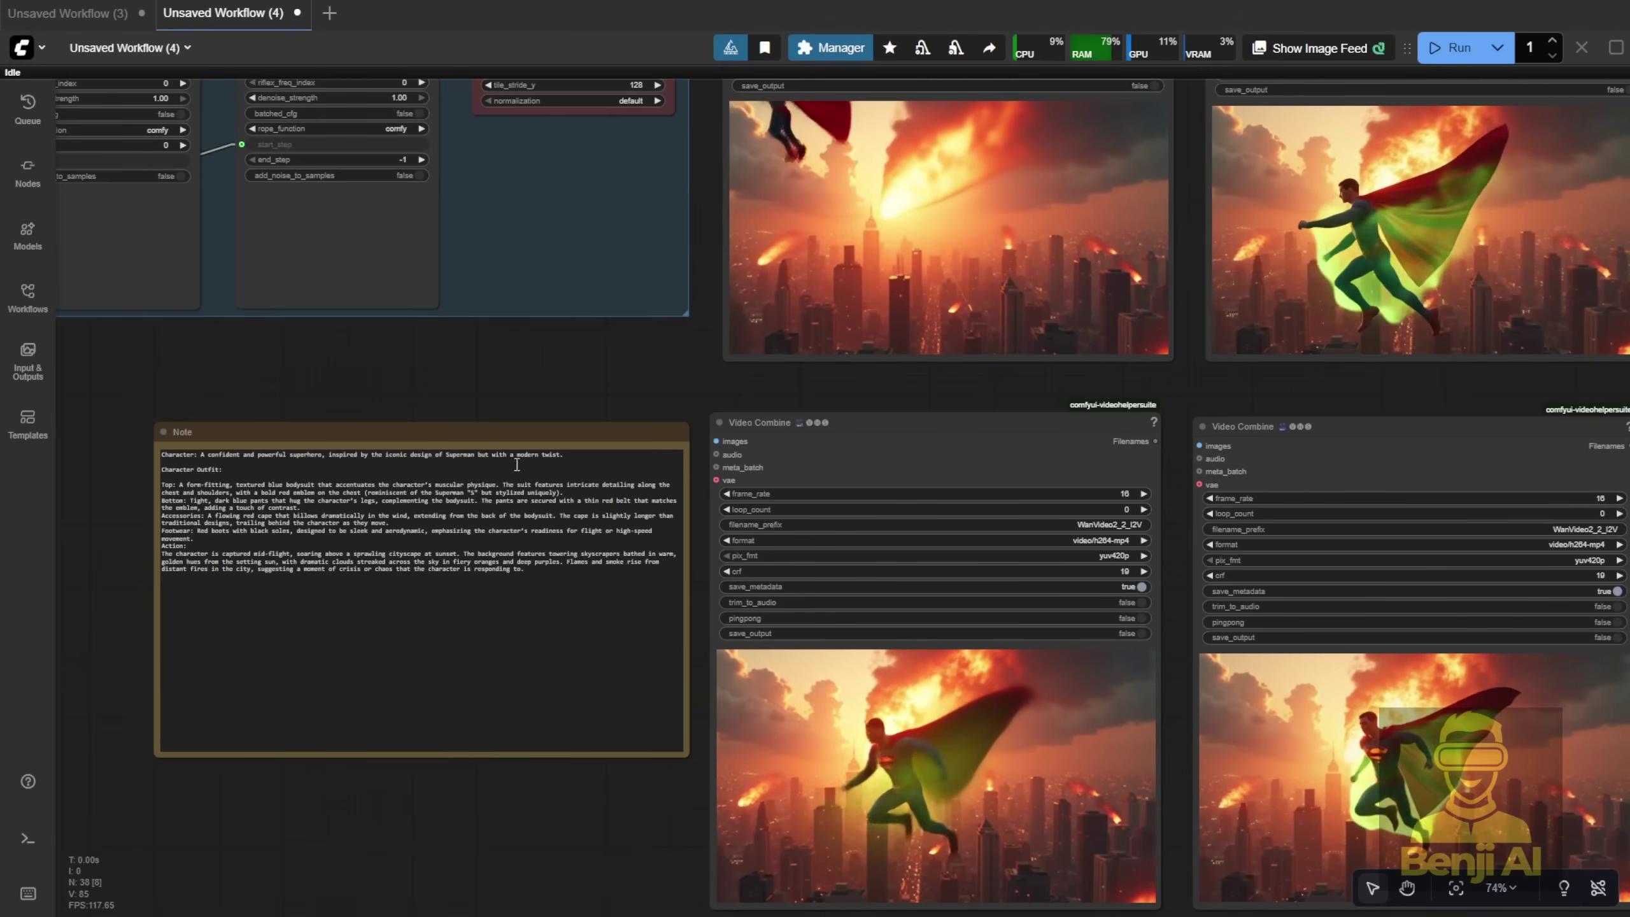
scroll(571, 393, "down", 3)
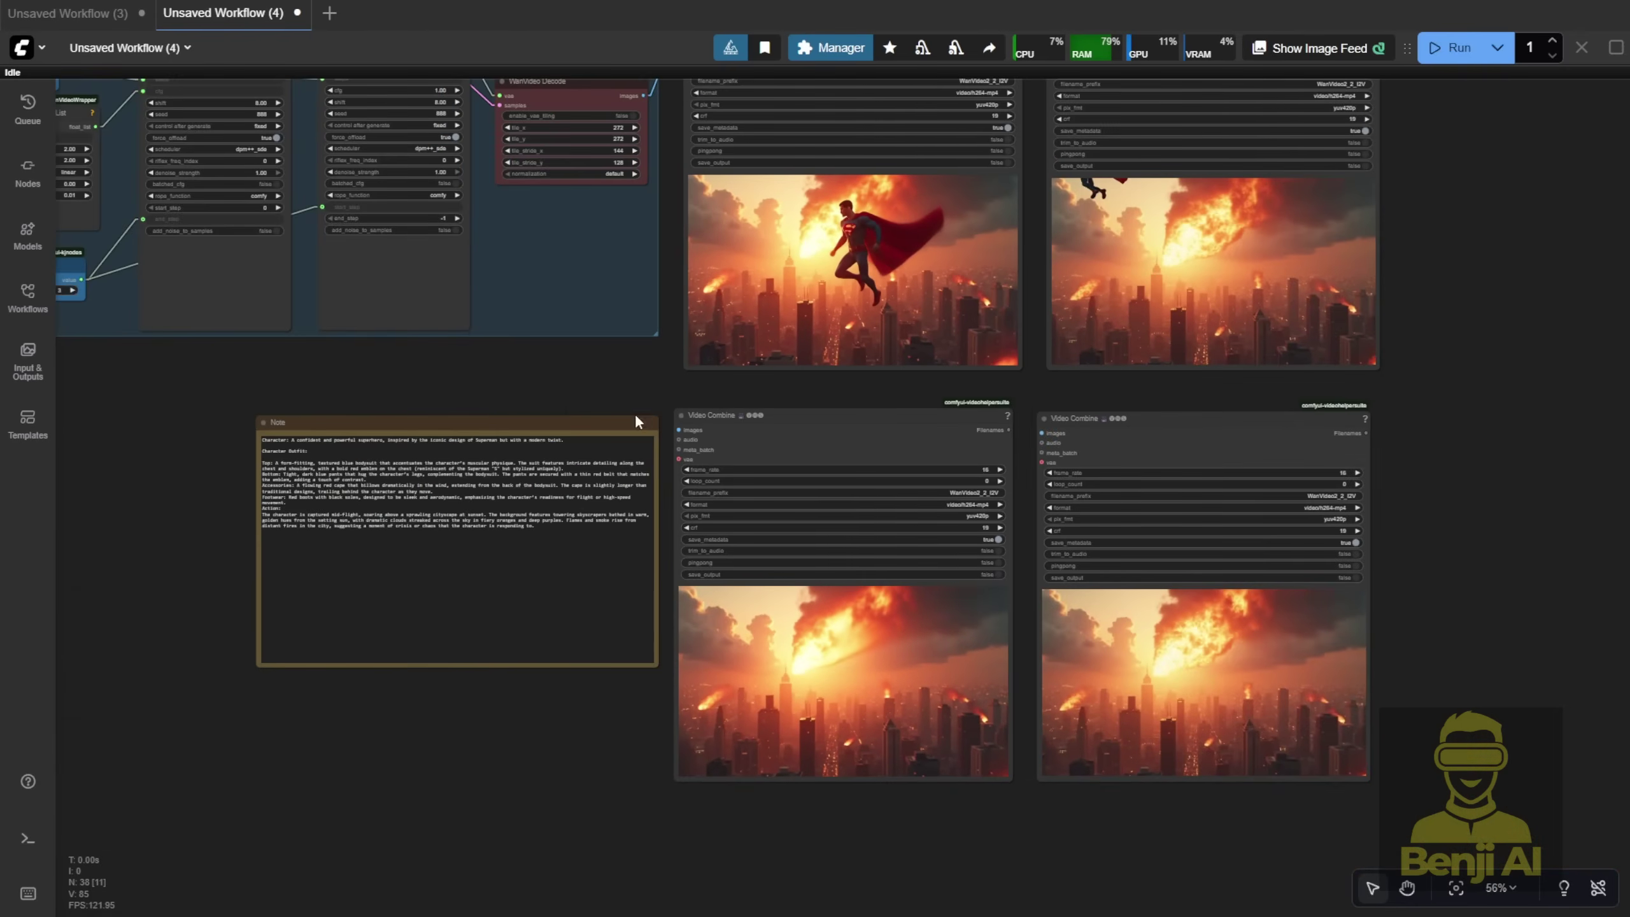
left_click(641, 422)
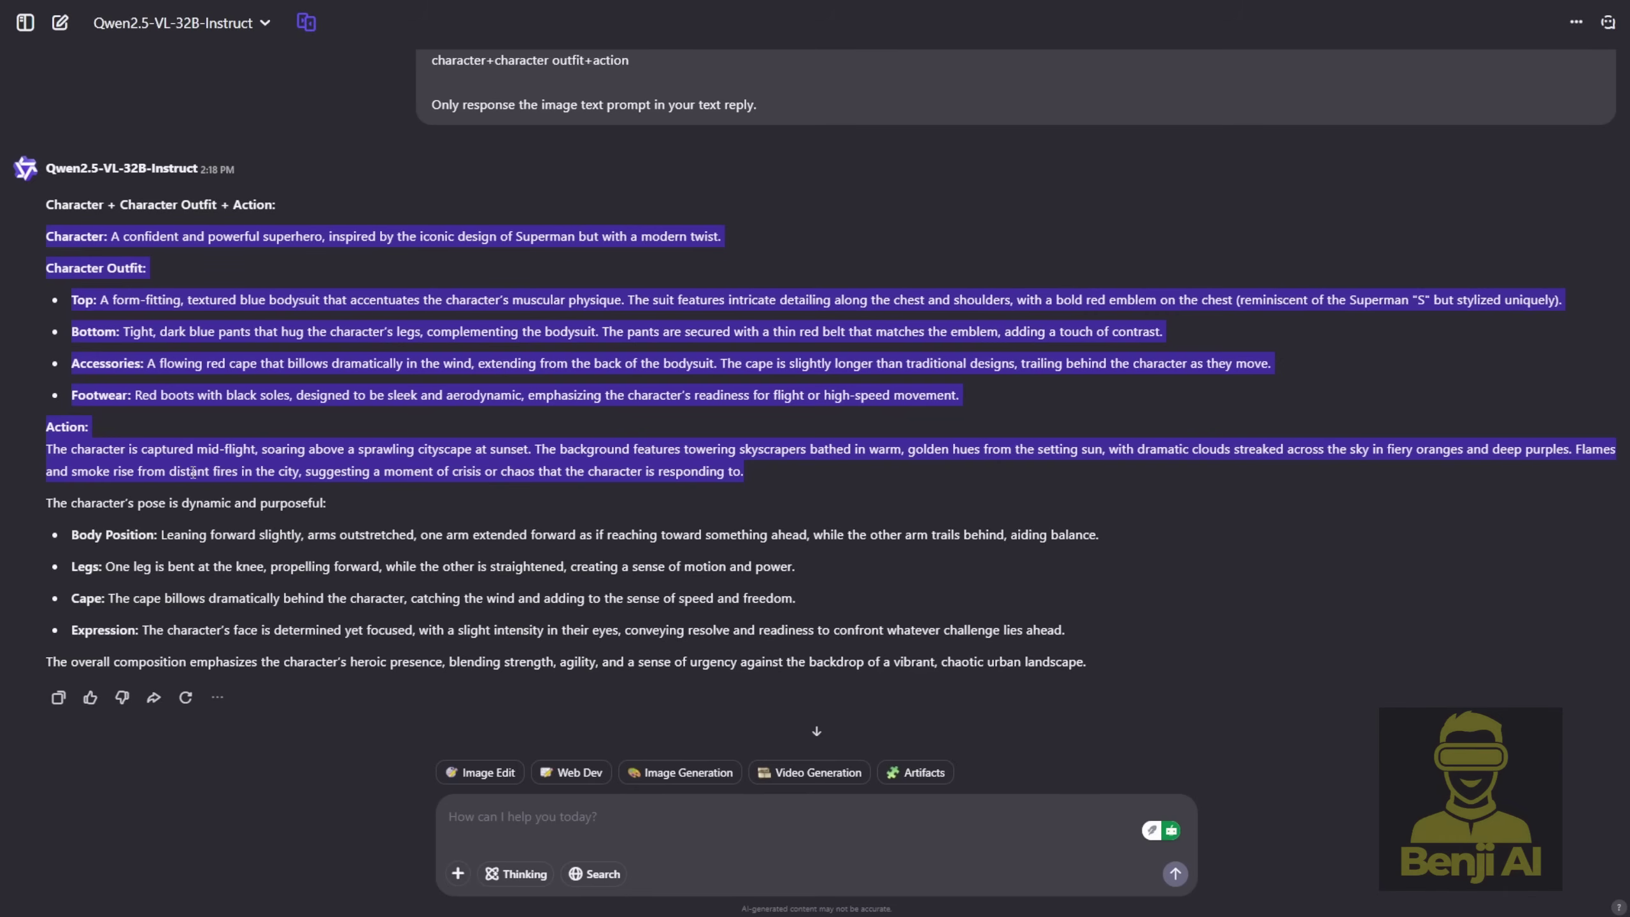
scroll(743, 464, "up", 4)
scroll(743, 464, "down", 4)
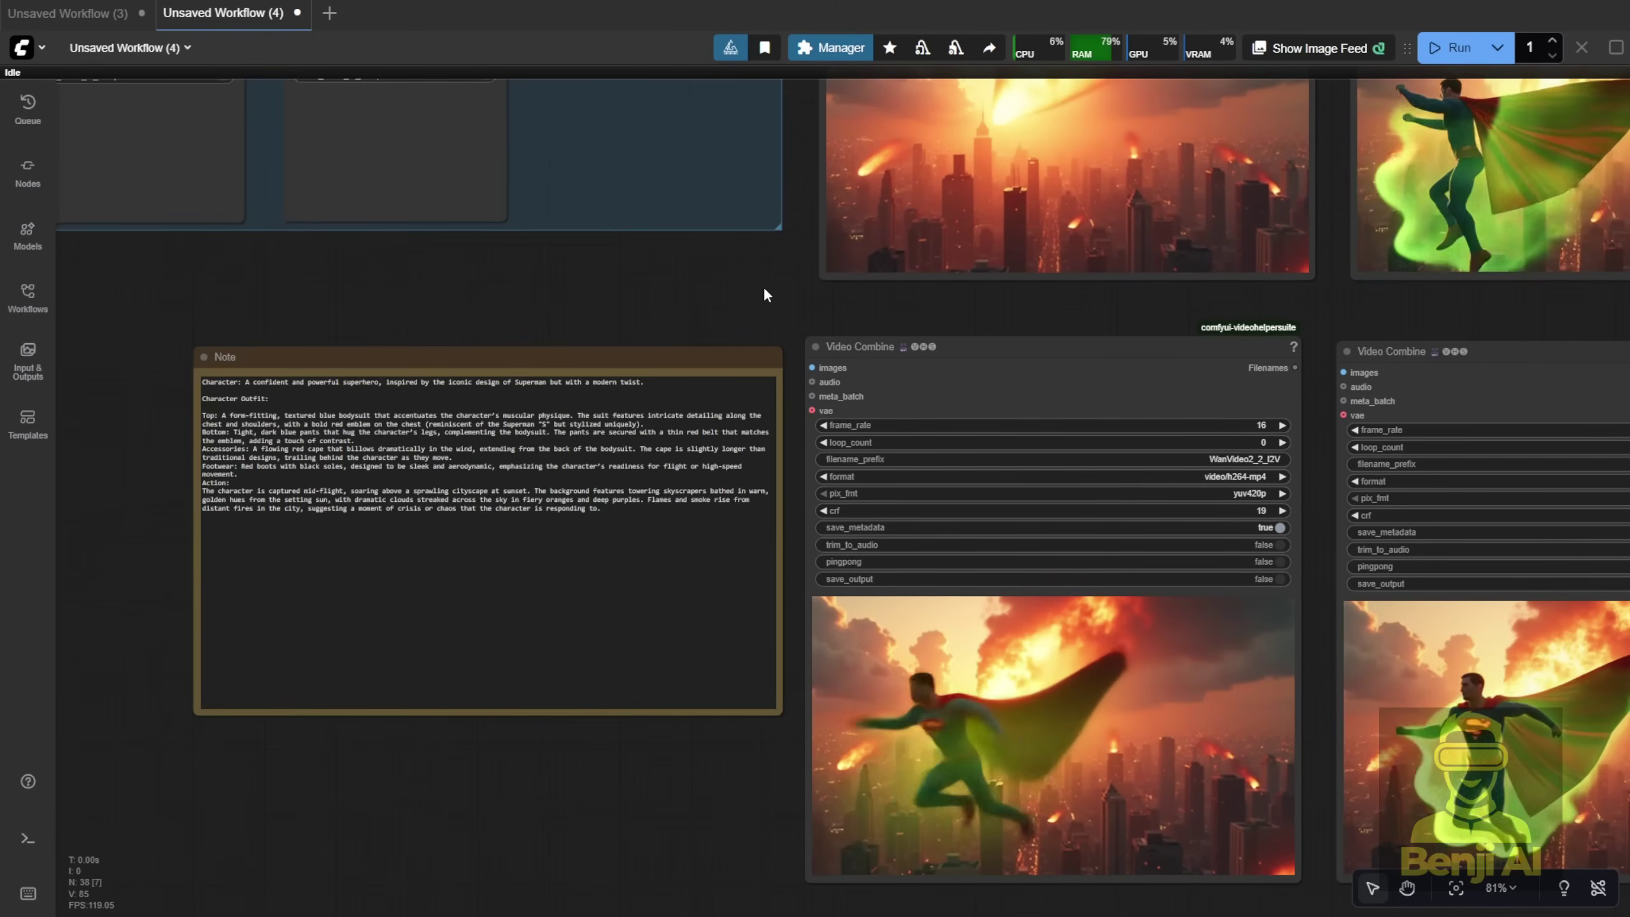
Pan across the TTM inputs and Reference Image groups.
scroll(765, 285, "down", 3)
left_click_drag(768, 307, 1629, 424)
scroll(543, 368, "up", 3)
scroll(489, 276, "up", 3)
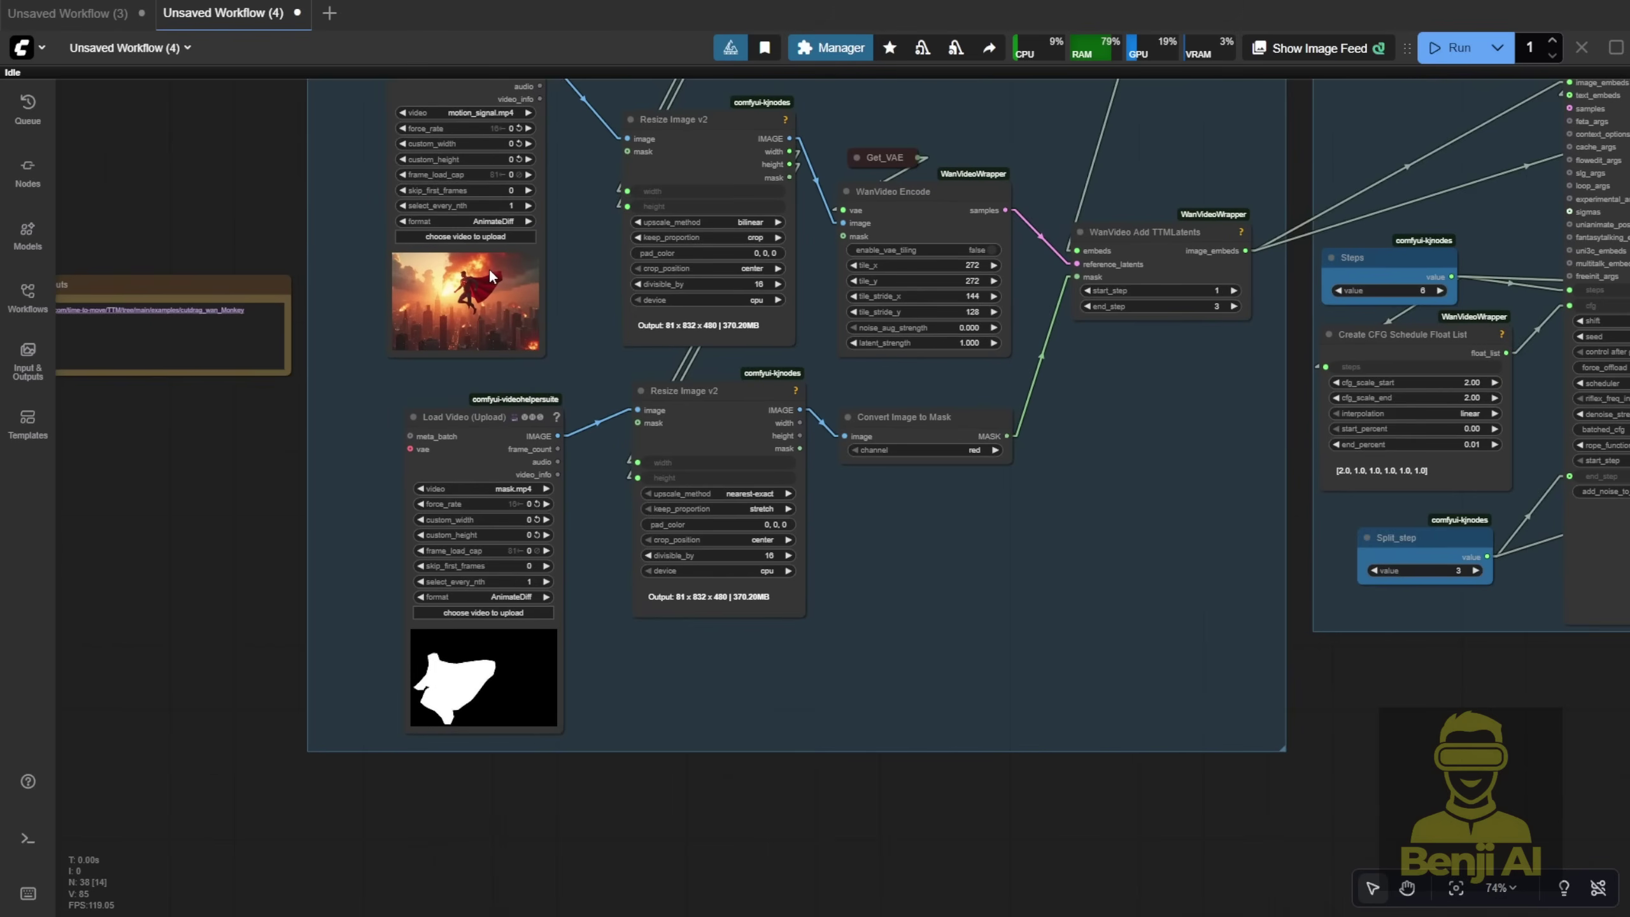
left_click_drag(465, 294, 783, 527)
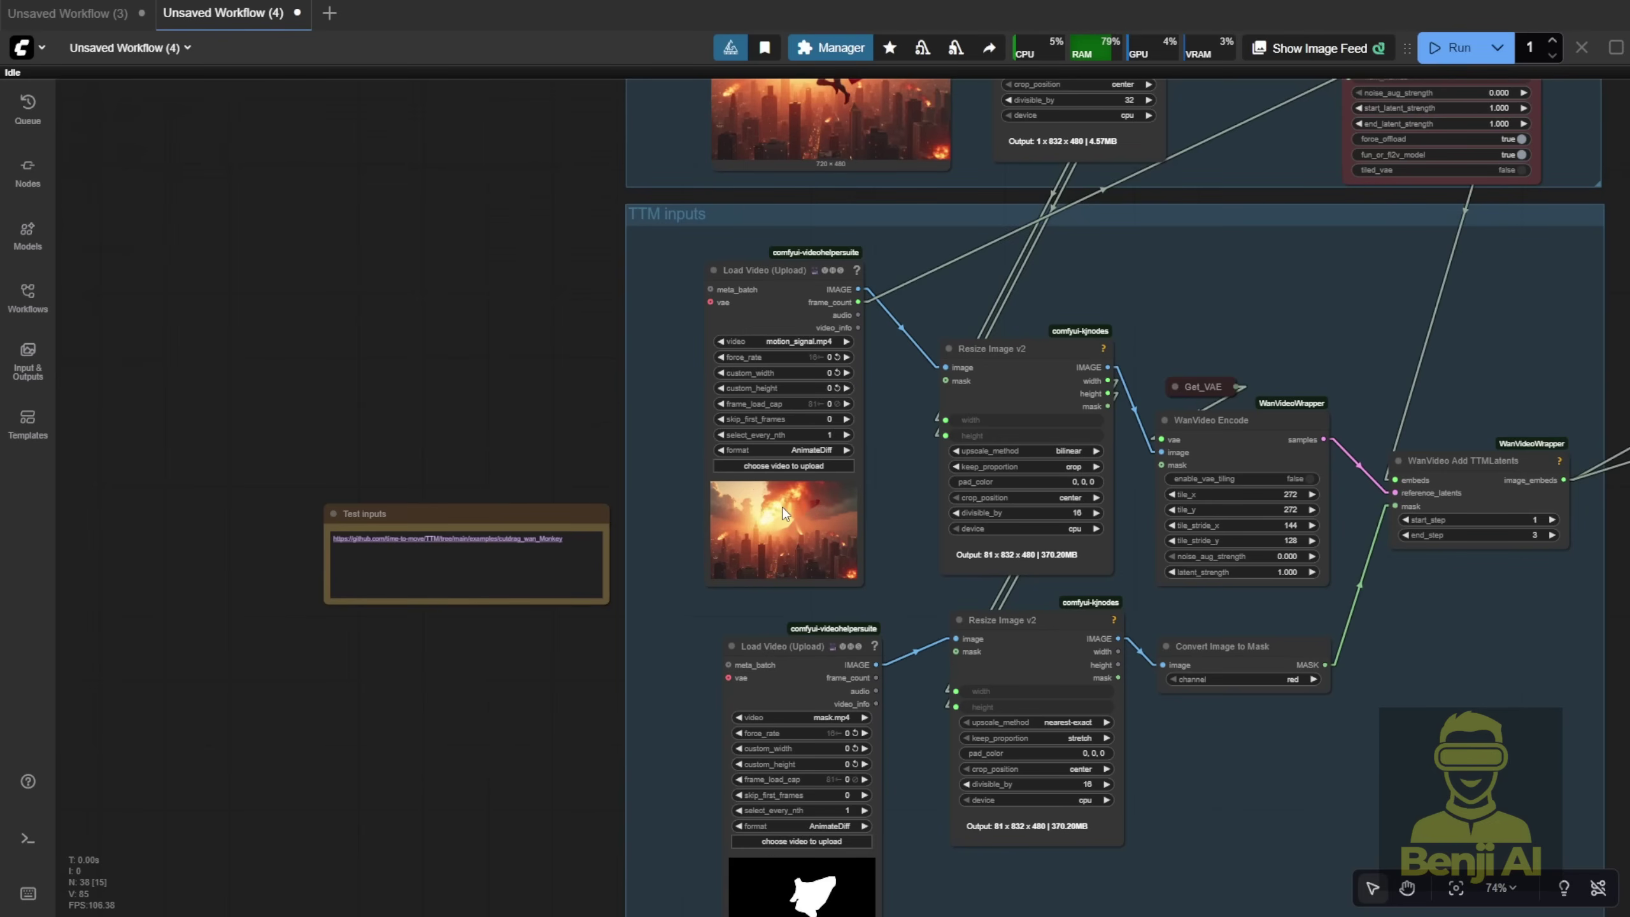
left_click_drag(1120, 270, 1167, 680)
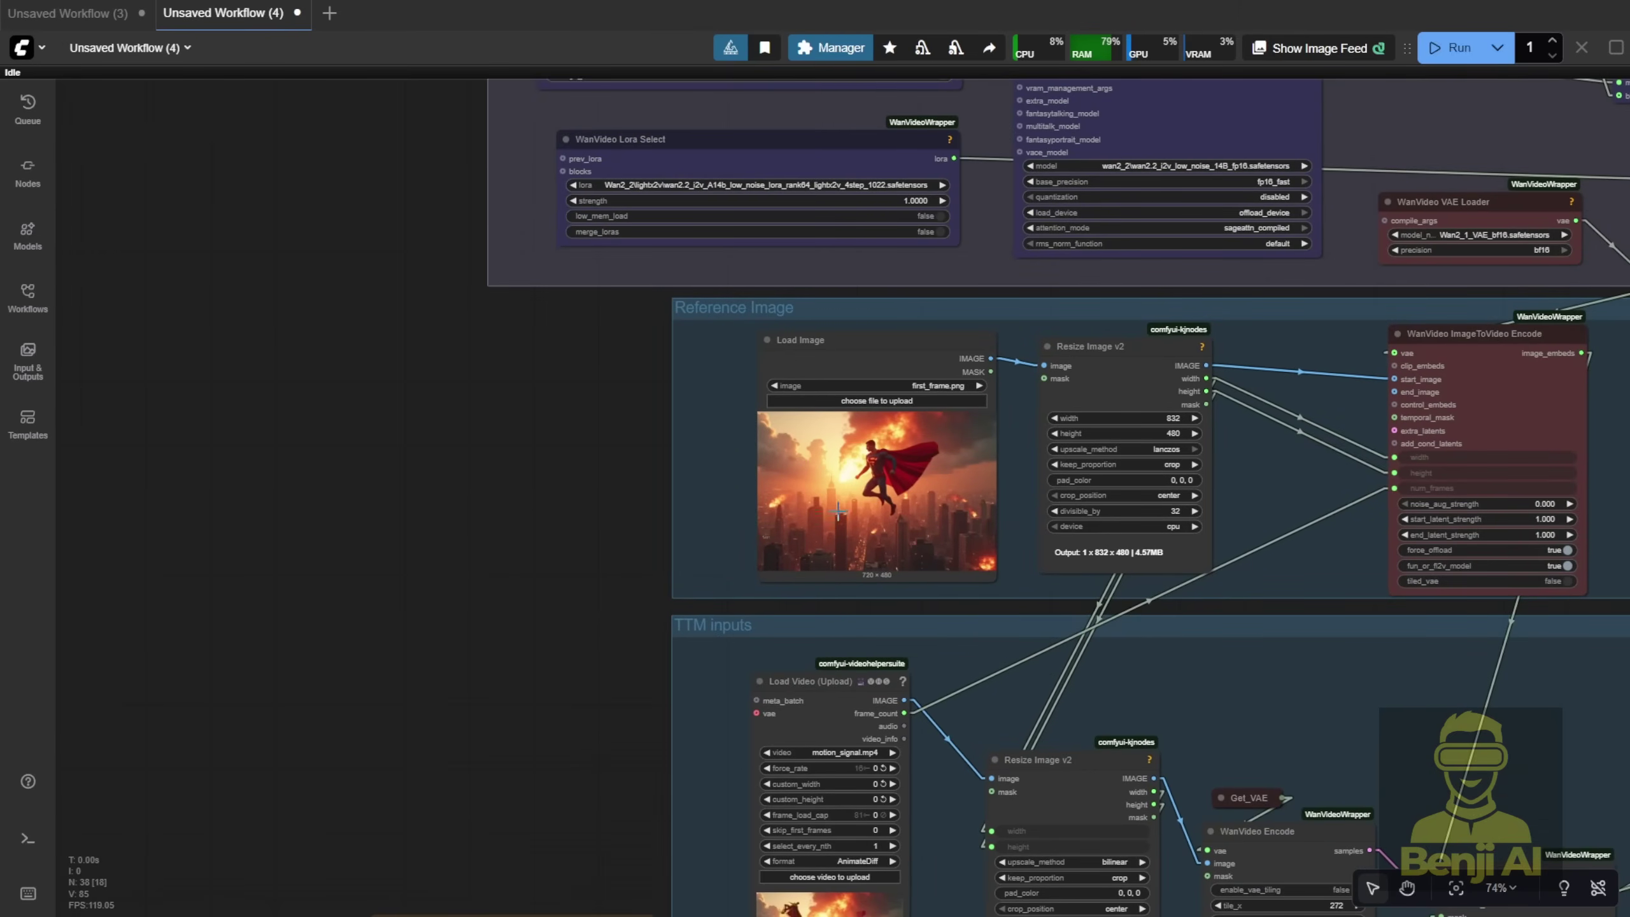
scroll(938, 532, "up", 3)
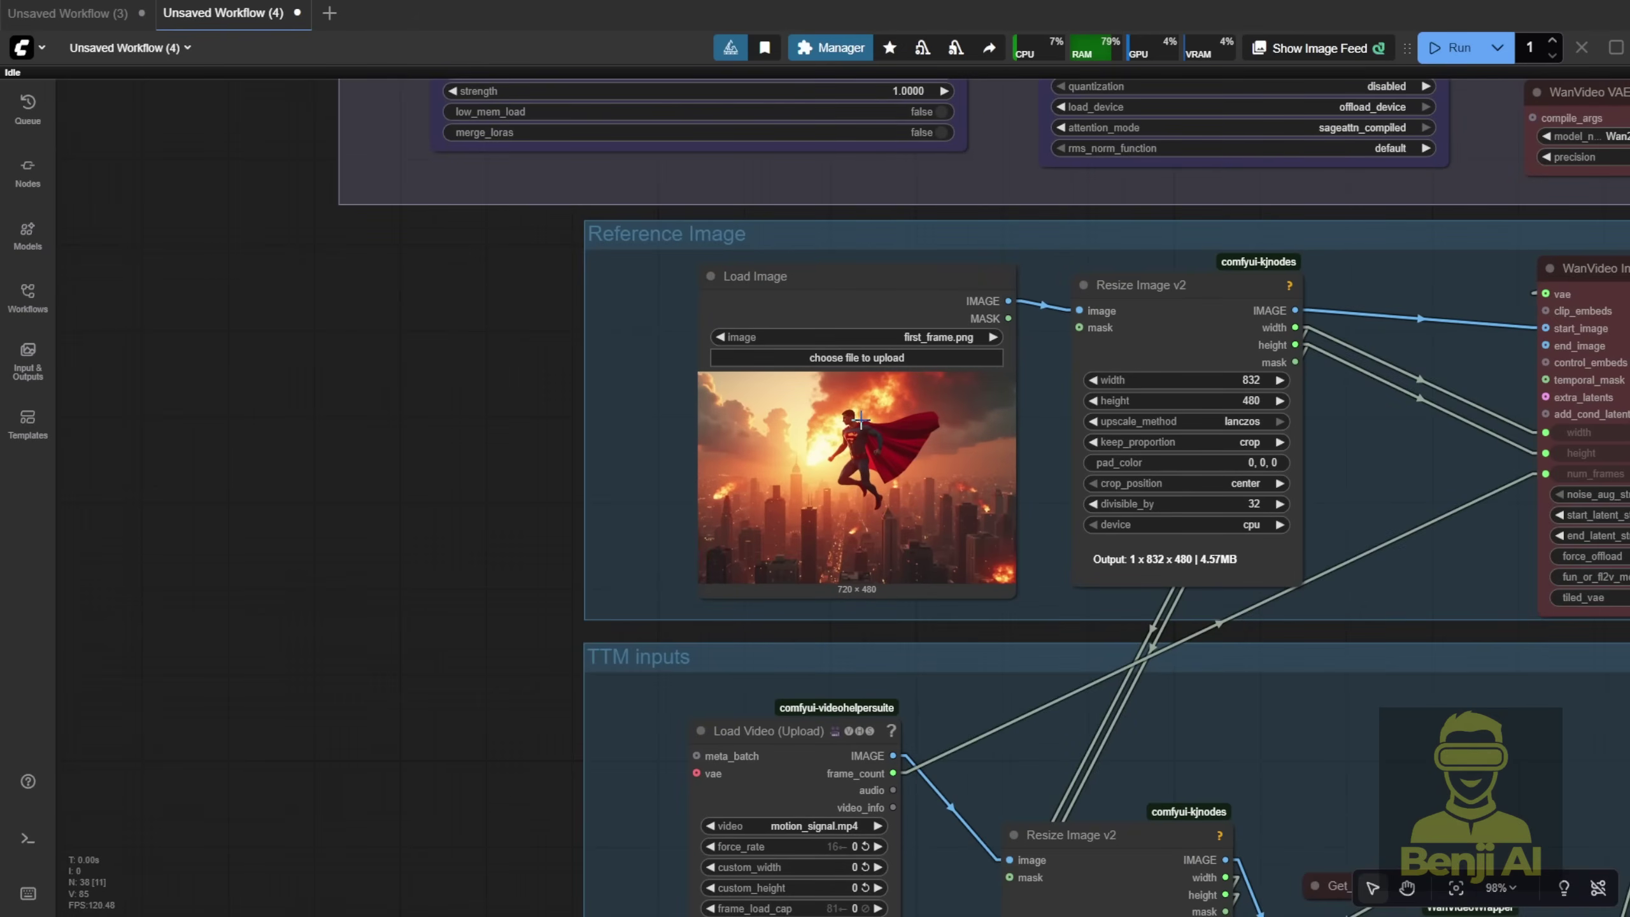
scroll(862, 421, "down", 5)
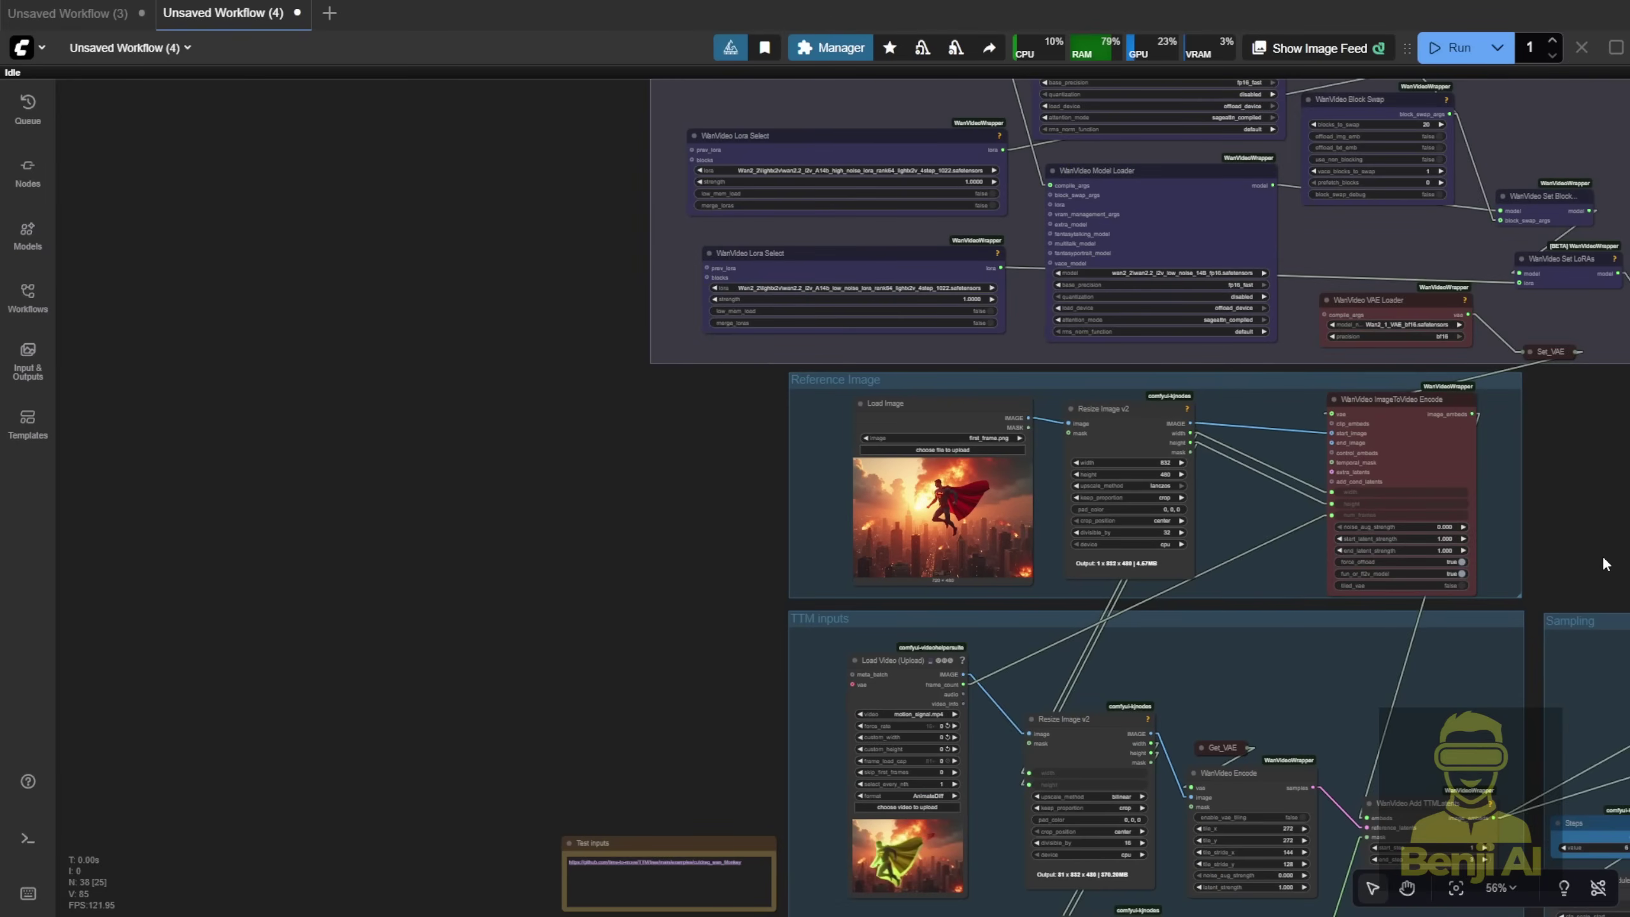
Return to the Note, select its Action paragraph, and select the motion_signal.mp4 Load Video node.
left_click_drag(1602, 563, 557, 342)
left_click_drag(1266, 430, 539, 433)
scroll(540, 433, "up", 8)
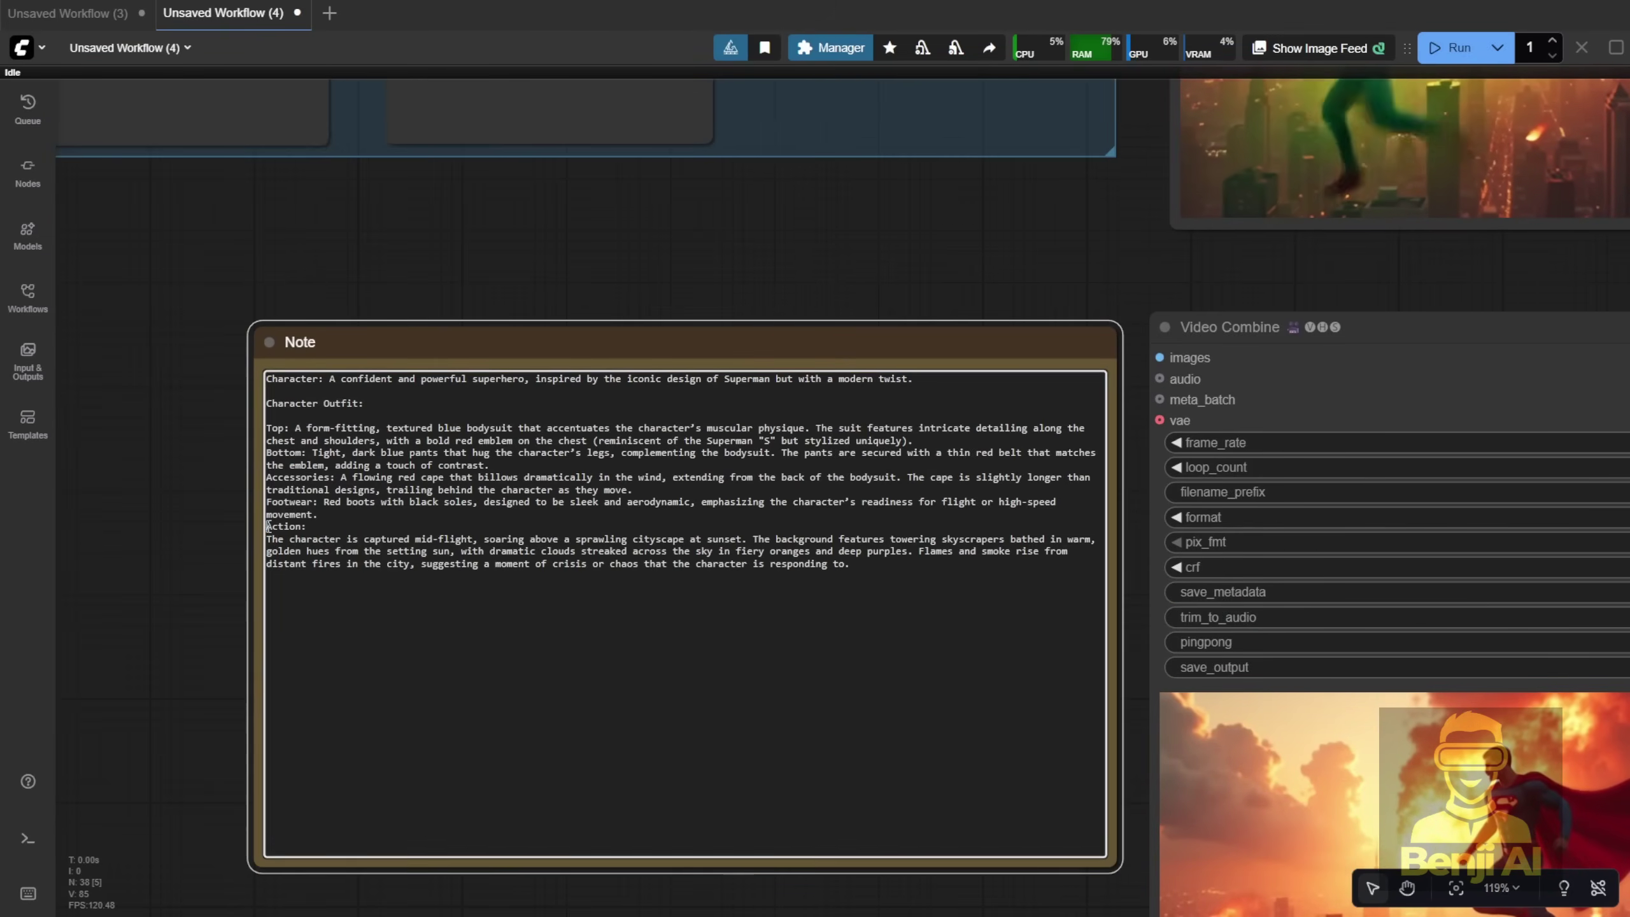
left_click_drag(269, 526, 871, 563)
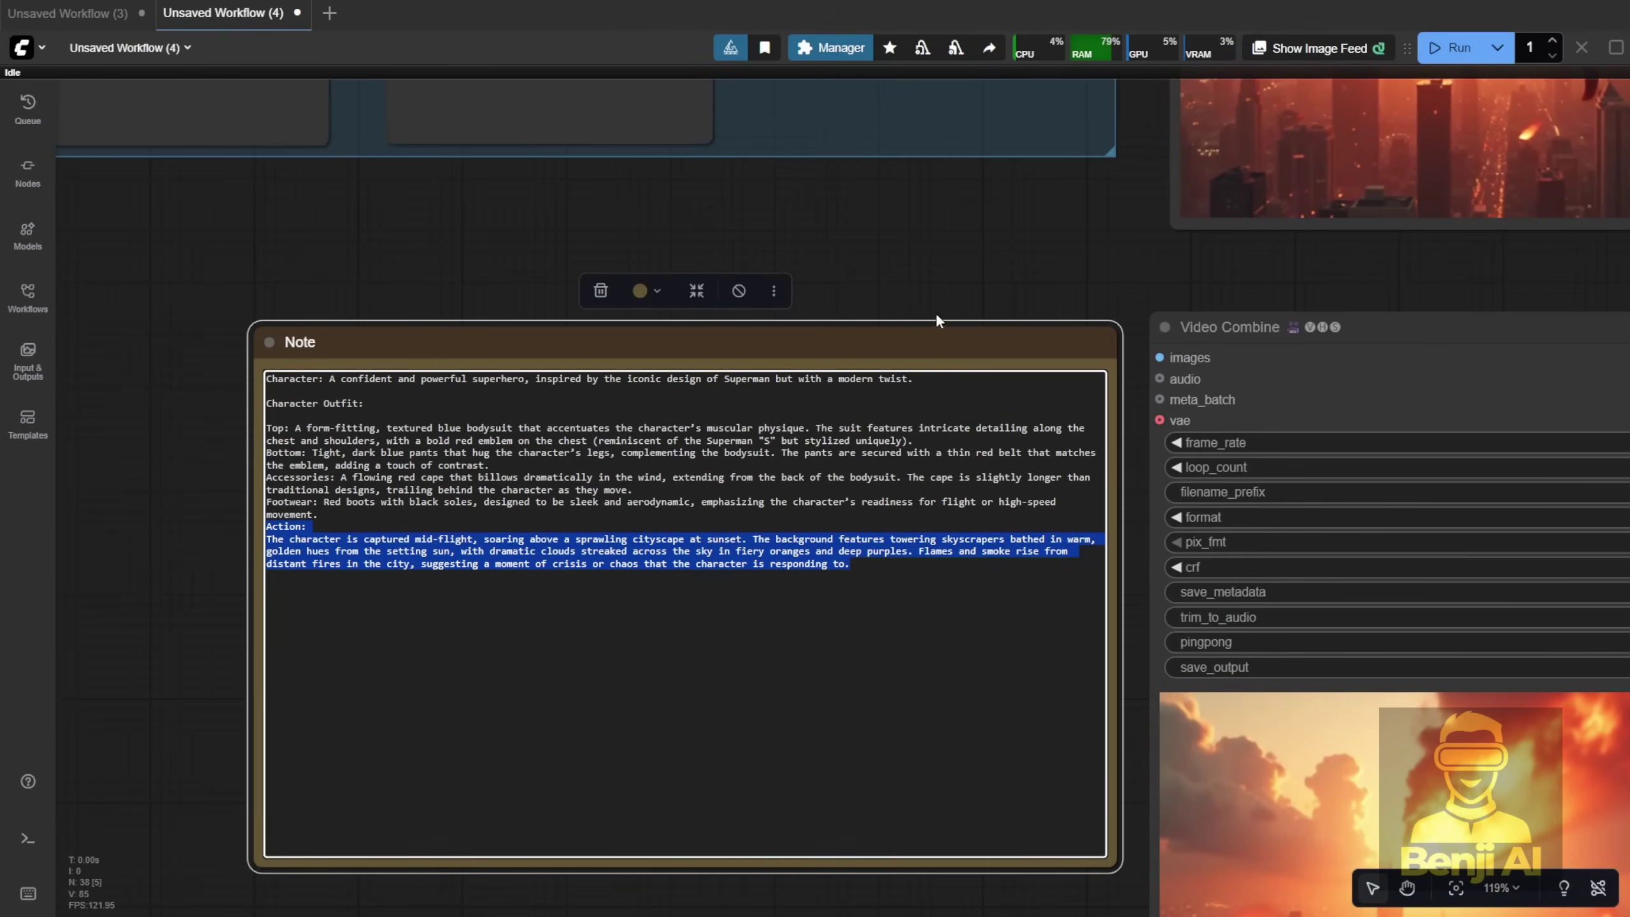
scroll(938, 310, "down", 7)
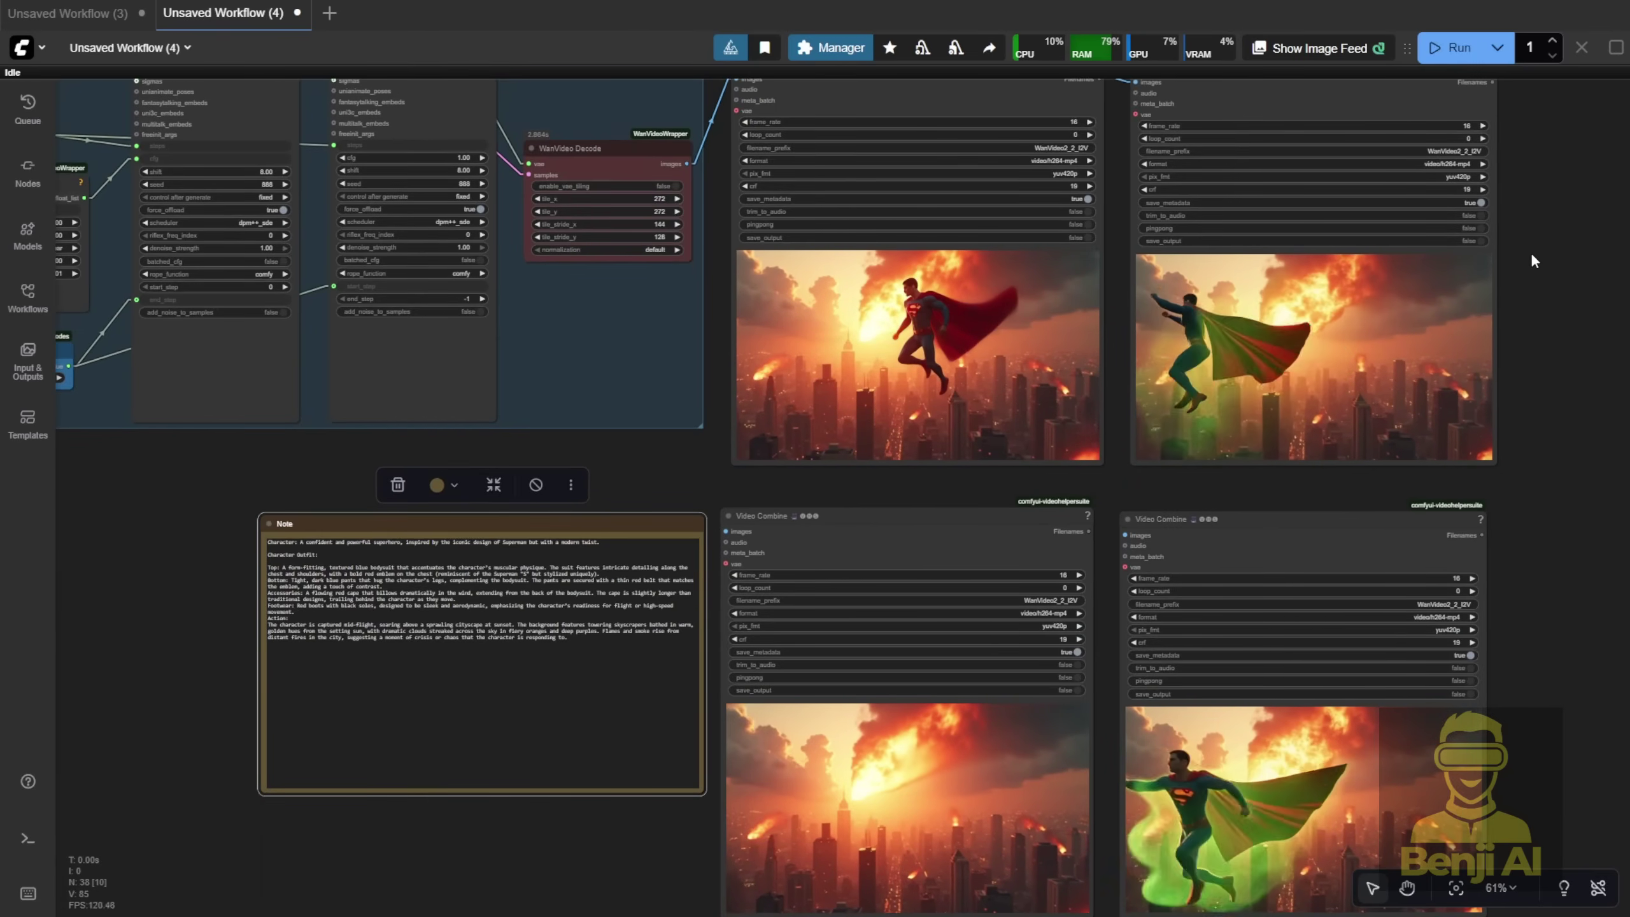
scroll(1530, 251, "up", 1)
left_click_drag(1531, 251, 1476, 444)
scroll(1210, 491, "down", 8)
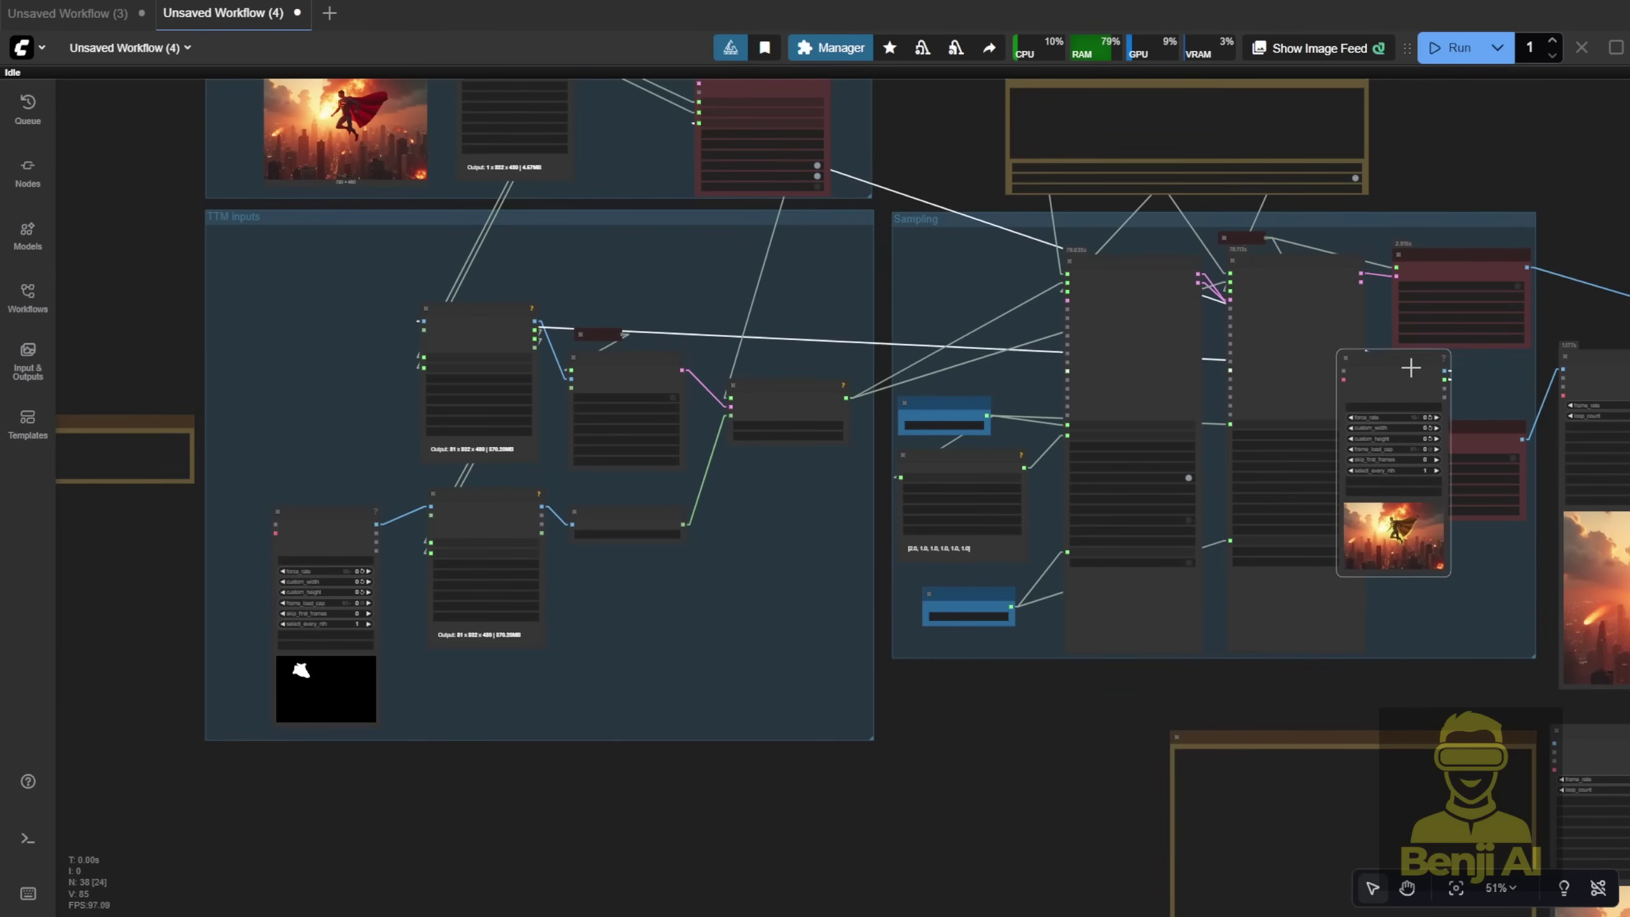
left_click(1412, 364)
scroll(1183, 127, "up", 5)
scroll(594, 402, "up", 4)
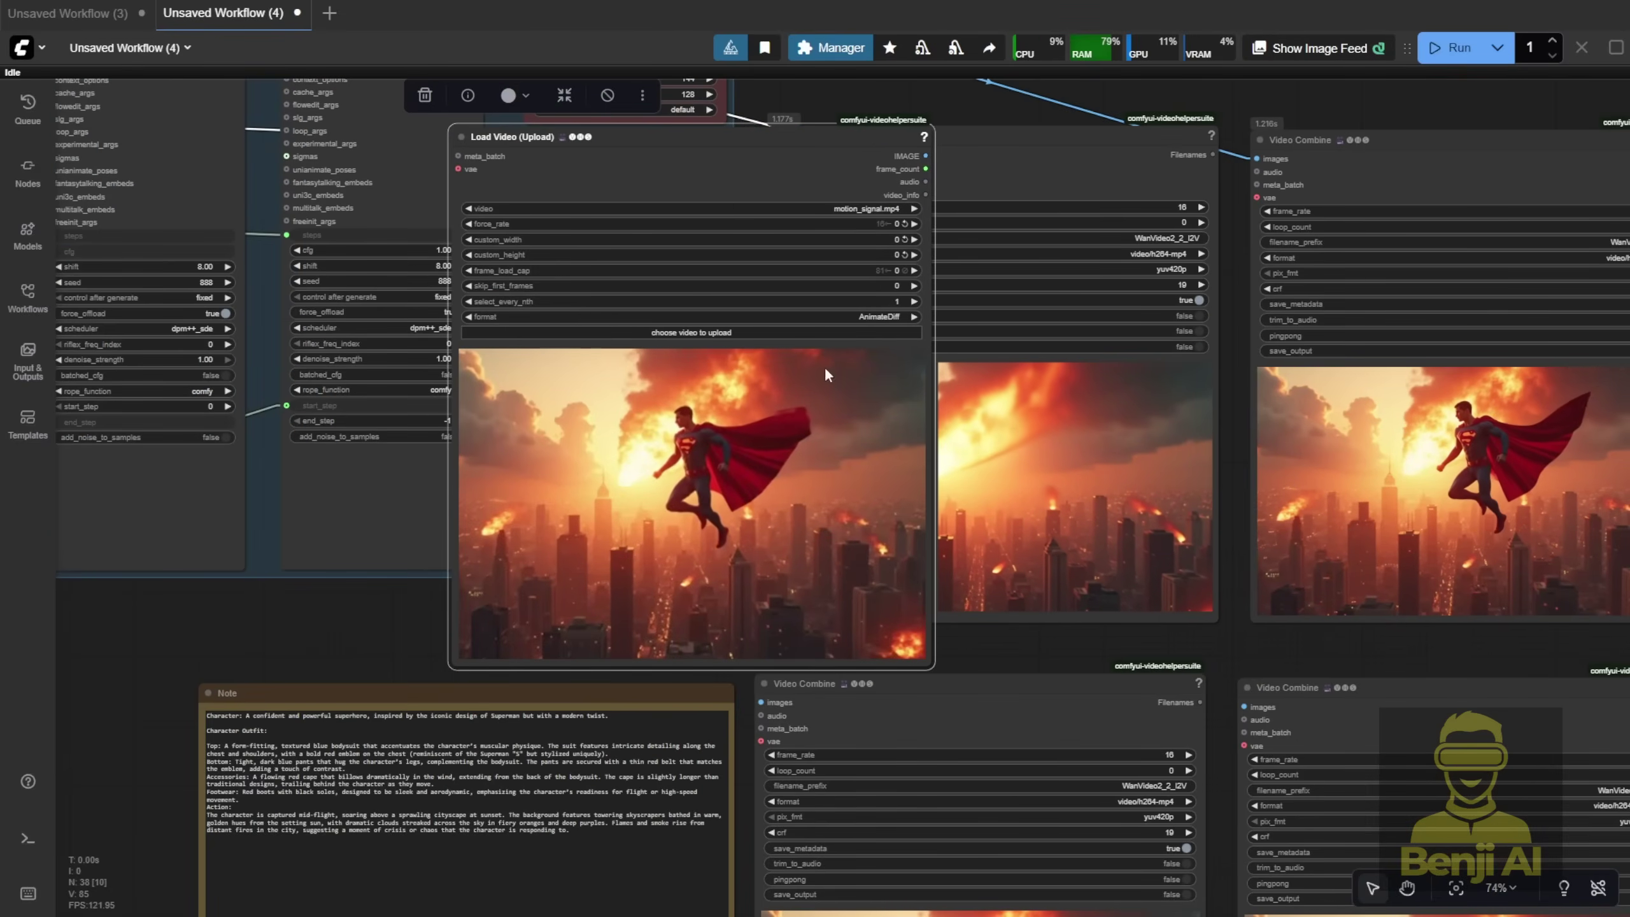
Move the motion_signal Load Video node beside the outputs and rewrite the action as close-up flyby, then sky climb.
left_click_drag(748, 147, 554, 111)
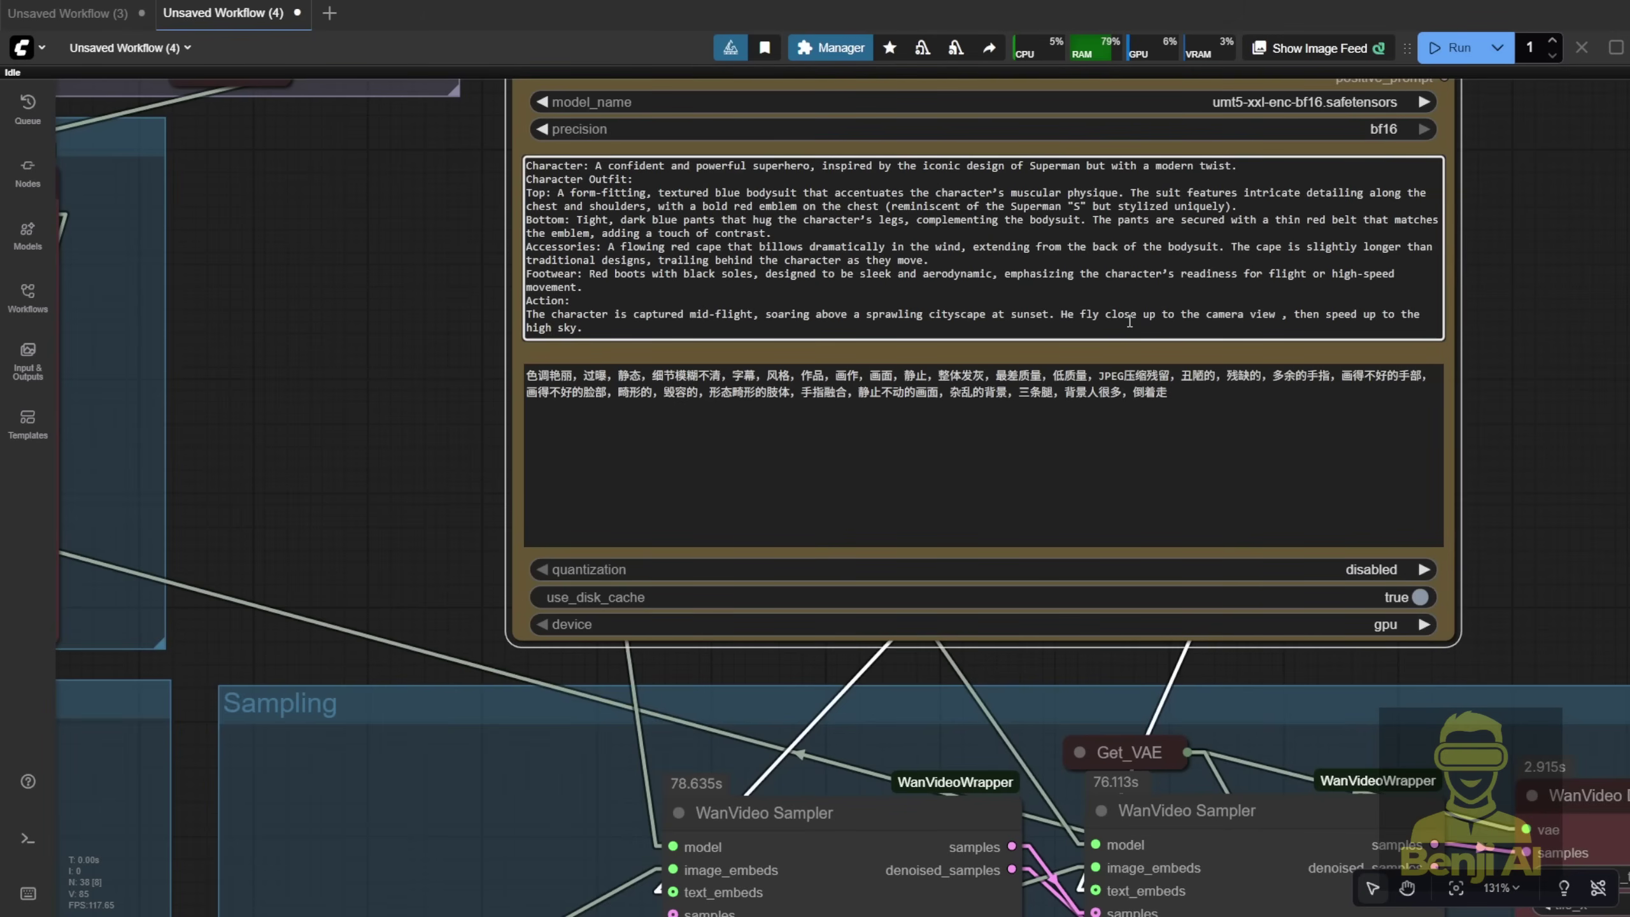
scroll(1135, 315, "down", 3)
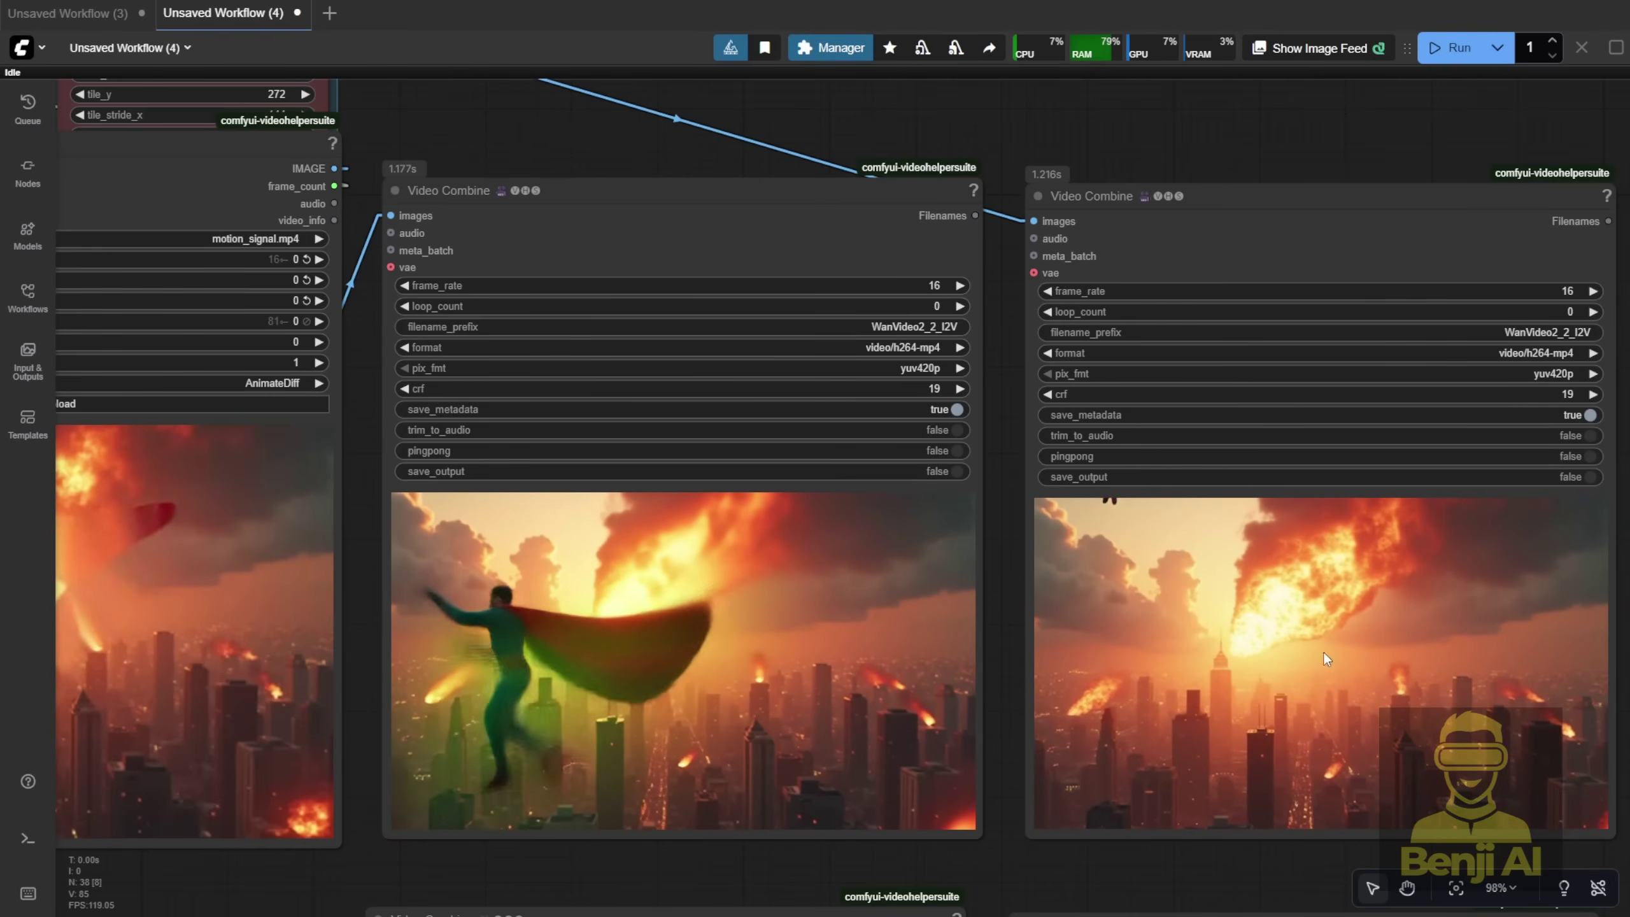
scroll(1011, 720, "down", 3)
scroll(1009, 726, "down", 3)
scroll(1008, 727, "left", 4)
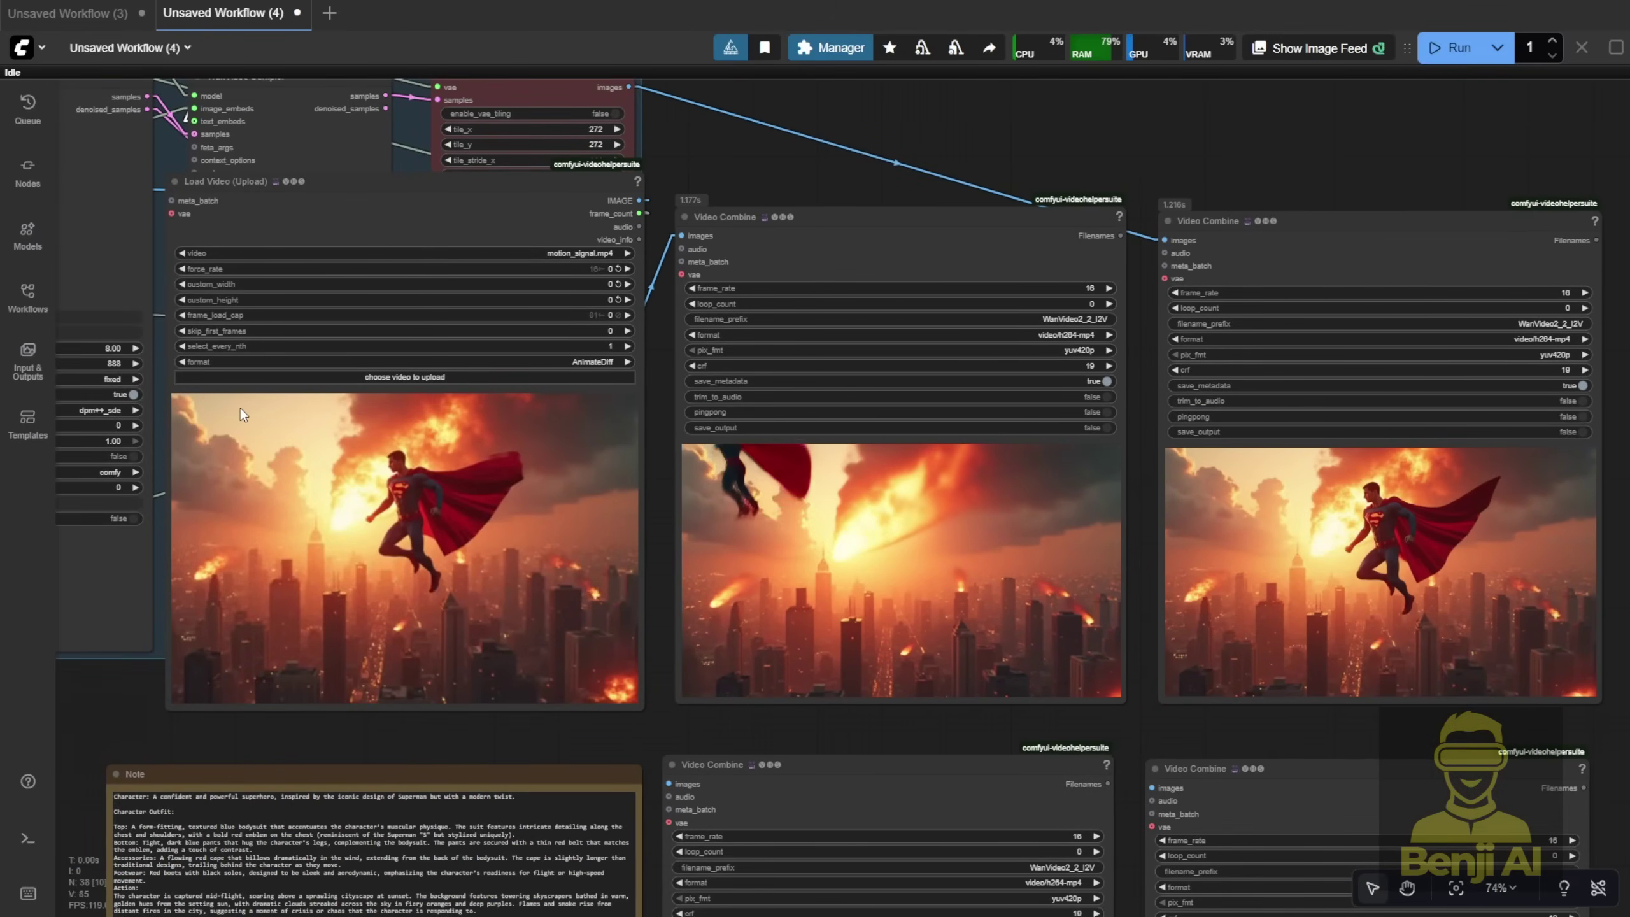
left_click(410, 624)
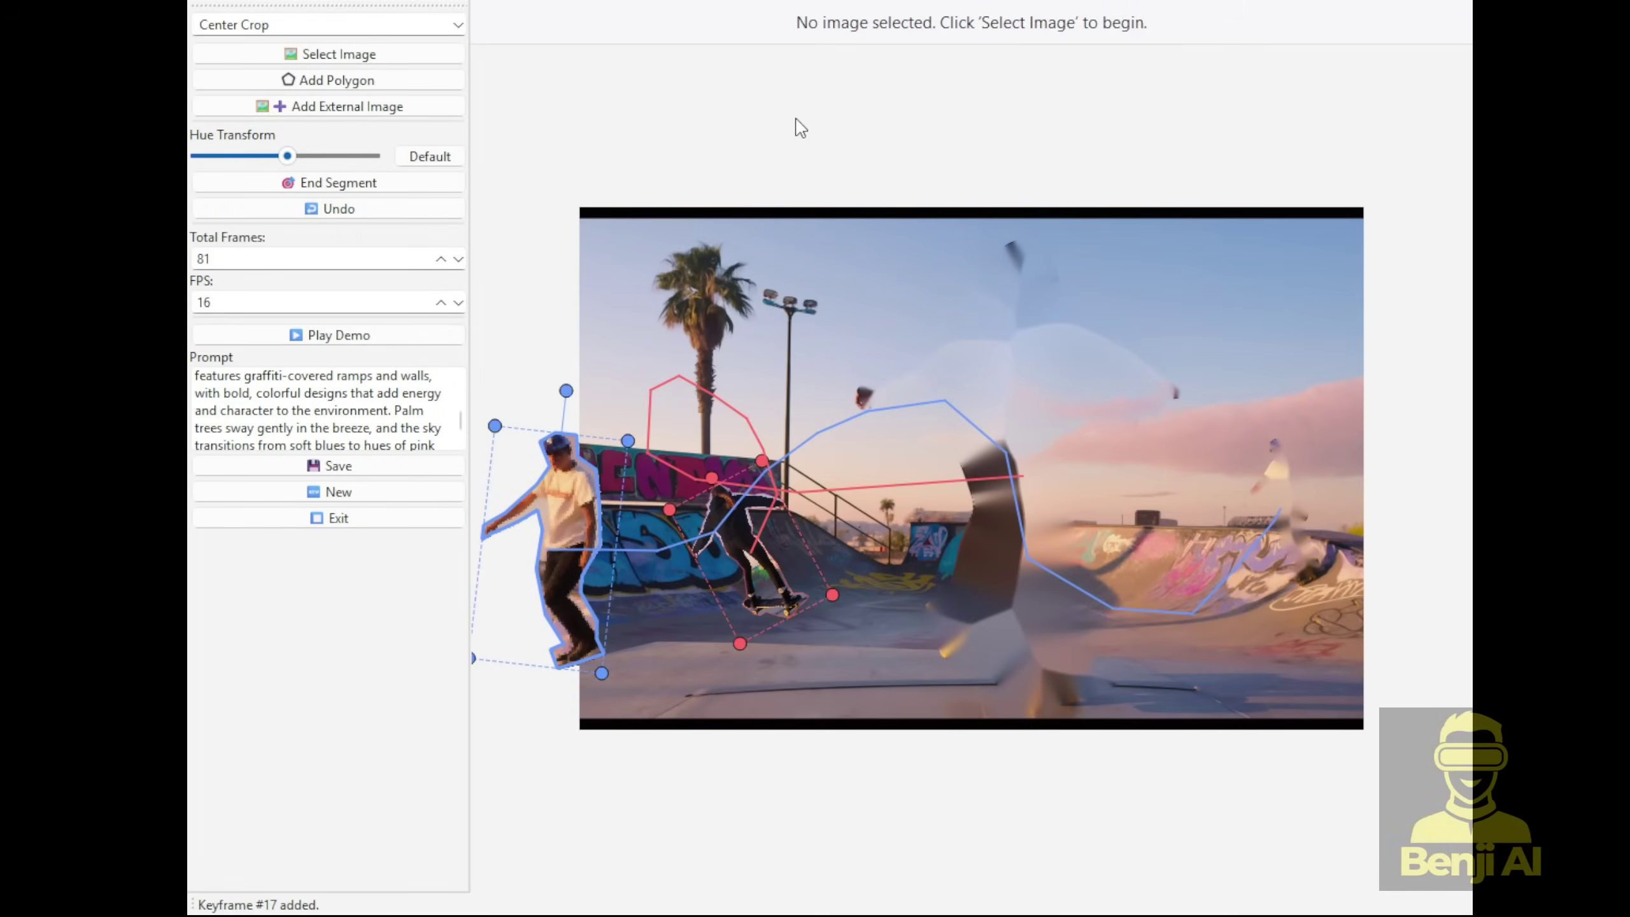
Play, then replay, the demo of the skateboarder cut-outs sliding along their drawn paths.
left_click(337, 335)
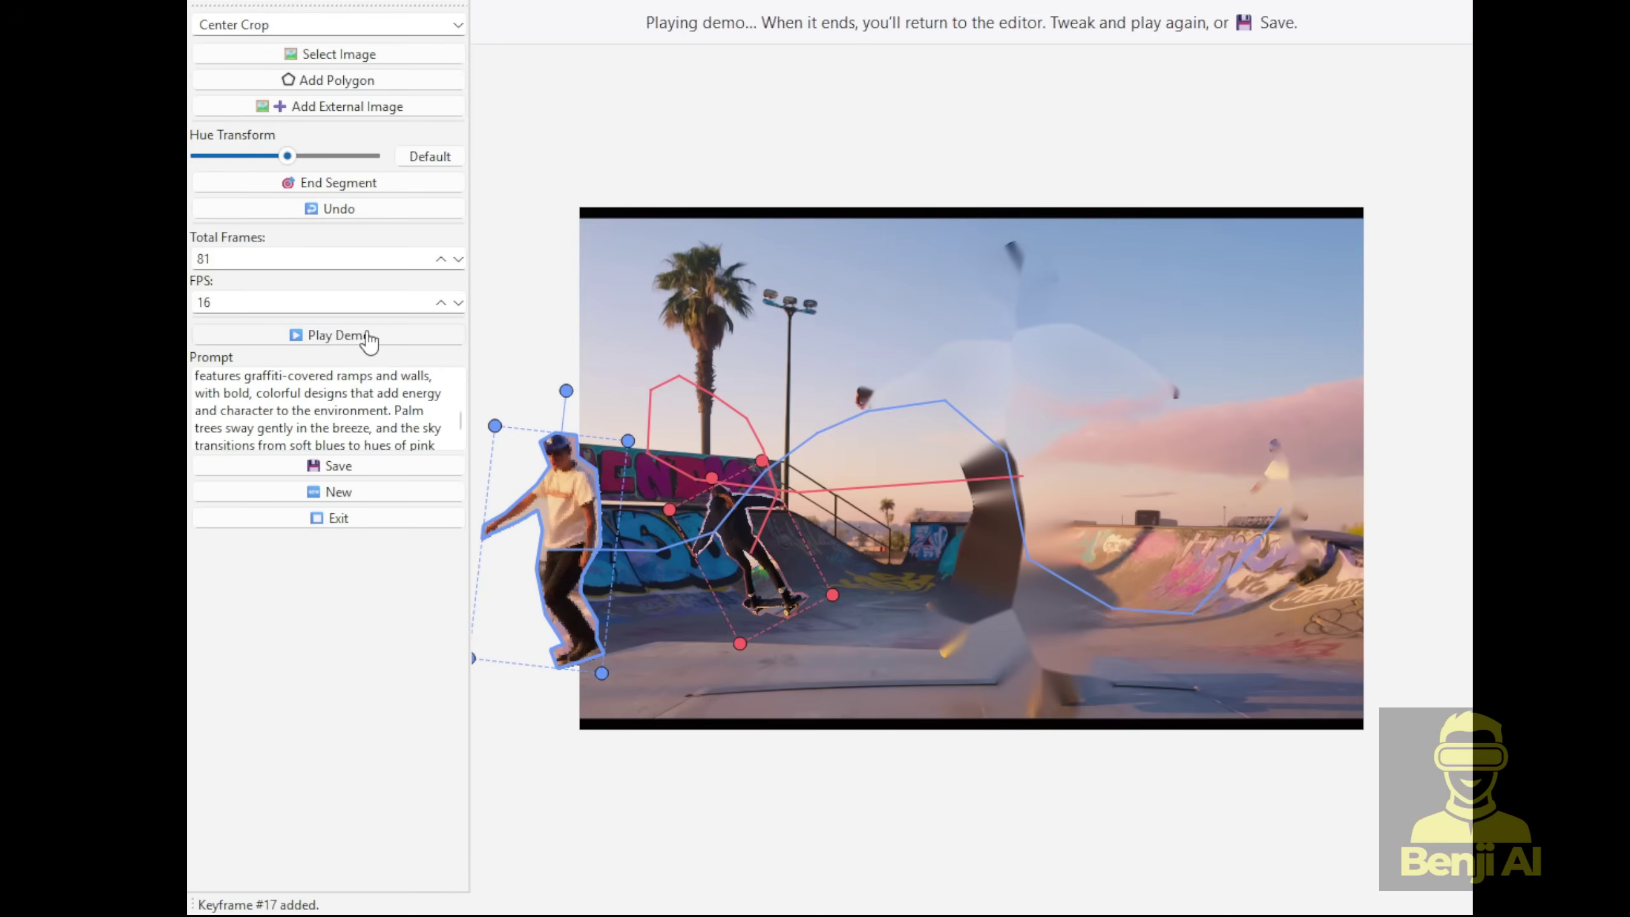
left_click(308, 336)
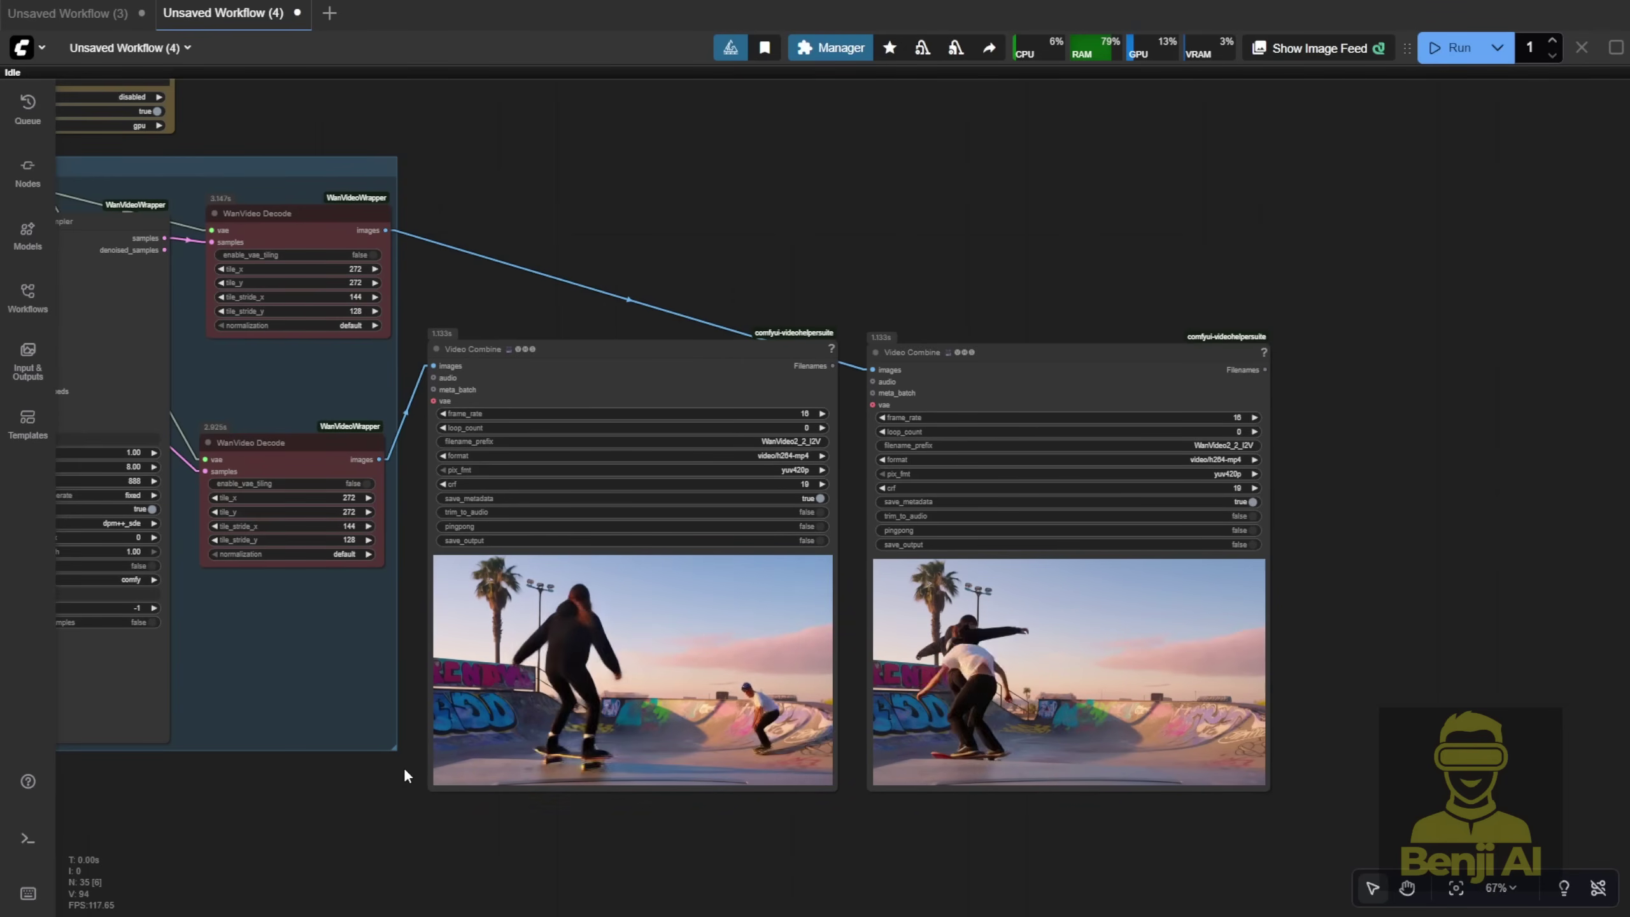
Pan and zoom the canvas so both Video Combine skateboard clips show side by side.
left_click_drag(320, 797, 531, 793)
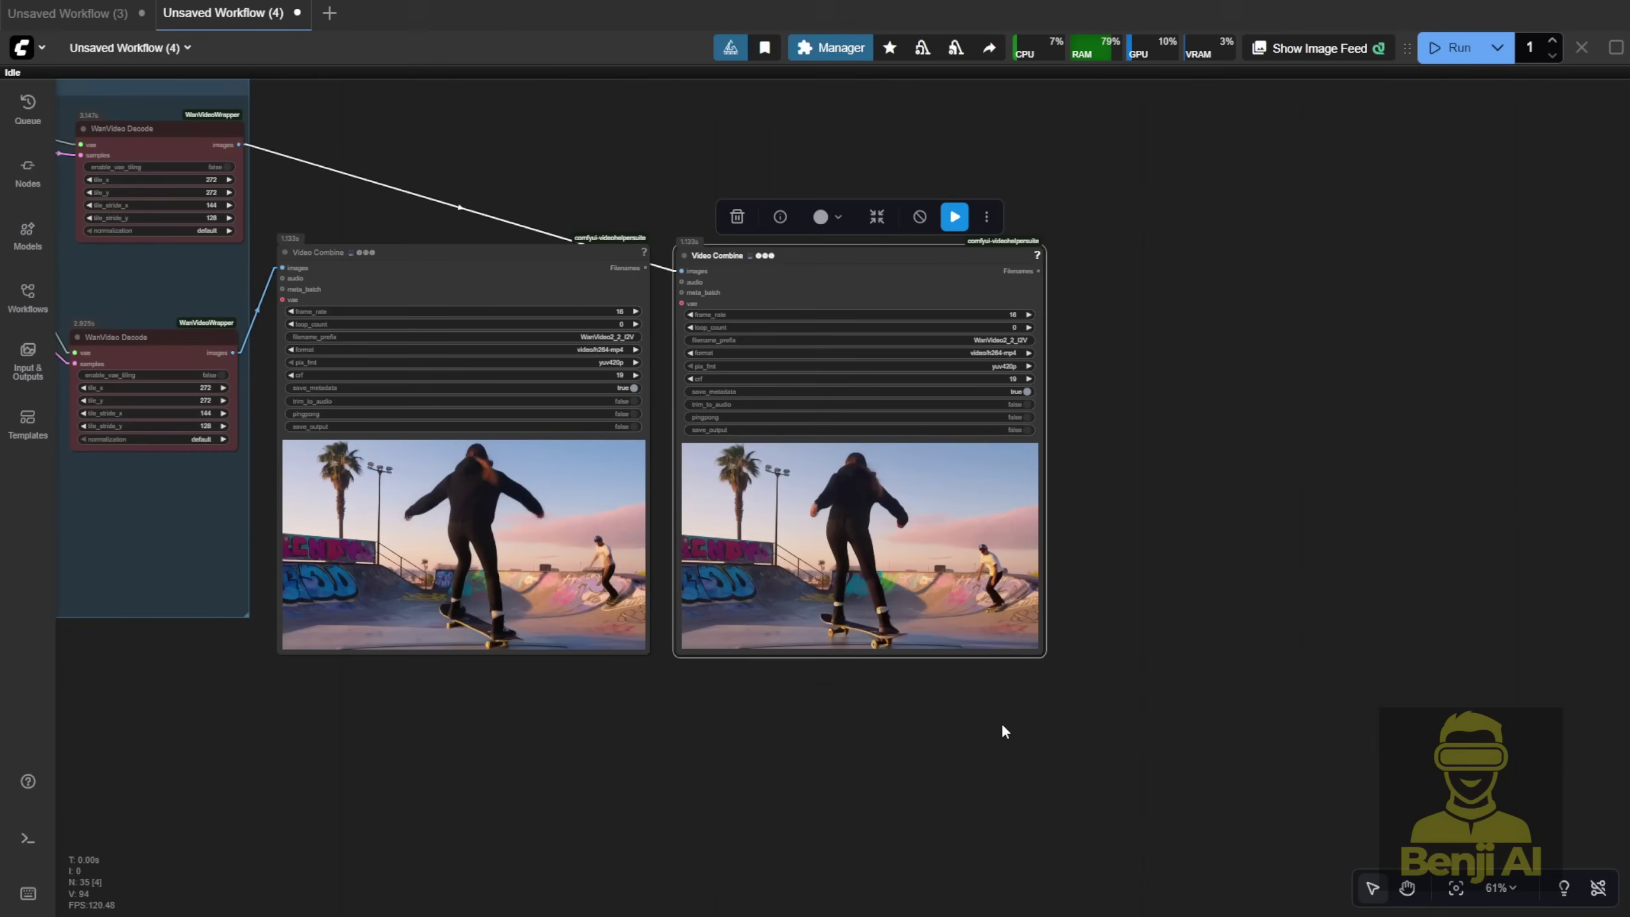
scroll(980, 723, "up", 3)
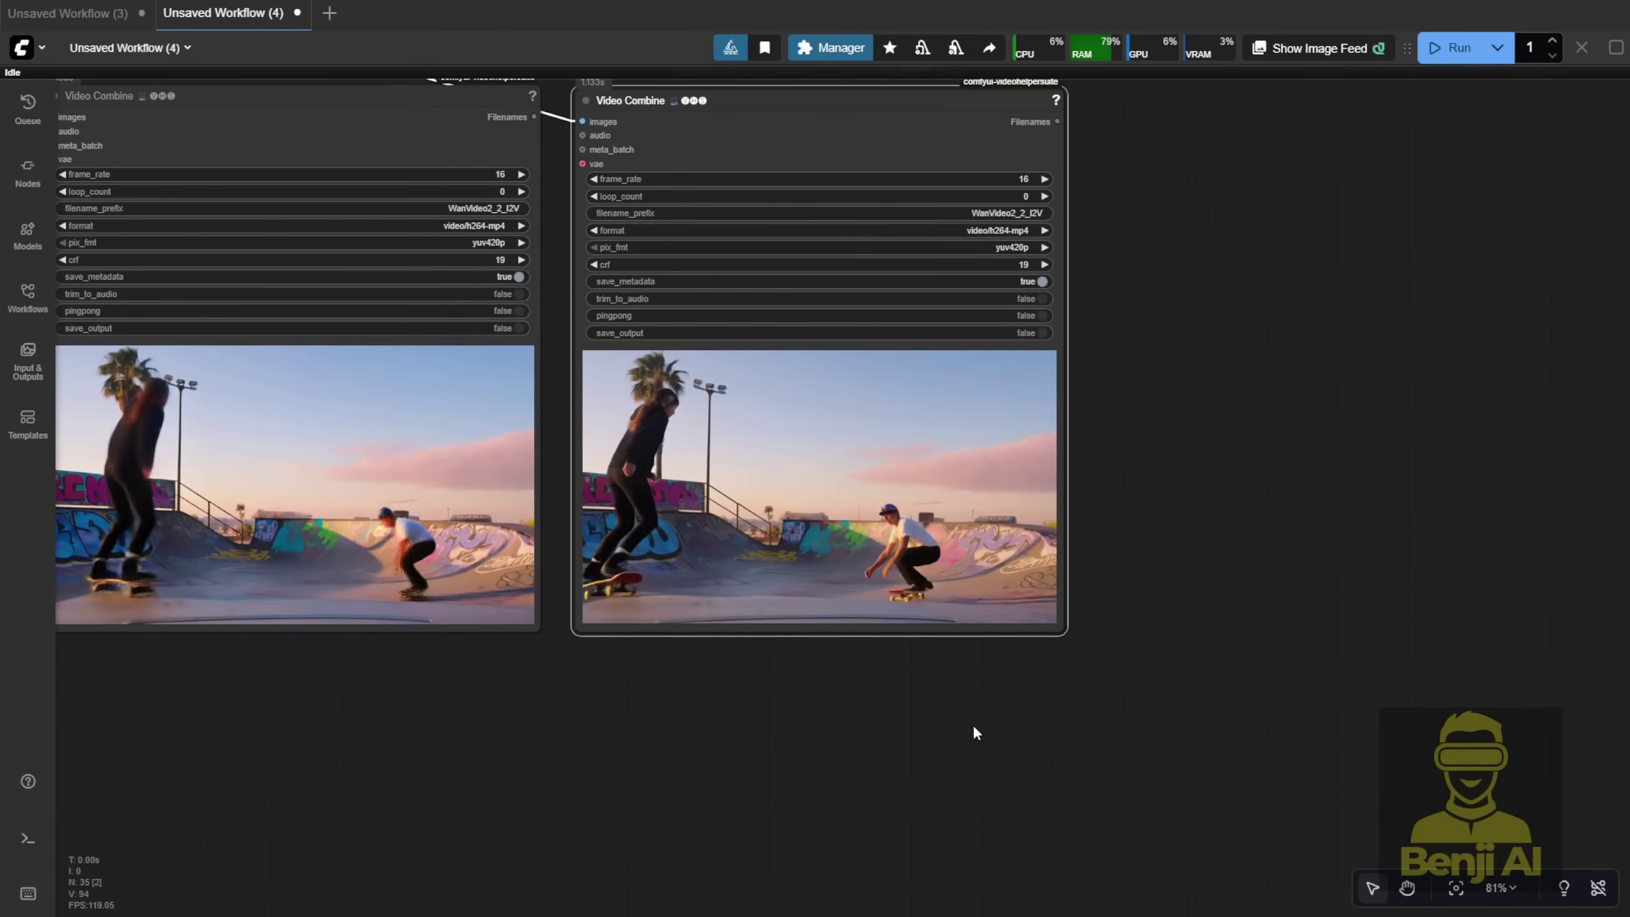
left_click_drag(608, 678, 743, 768)
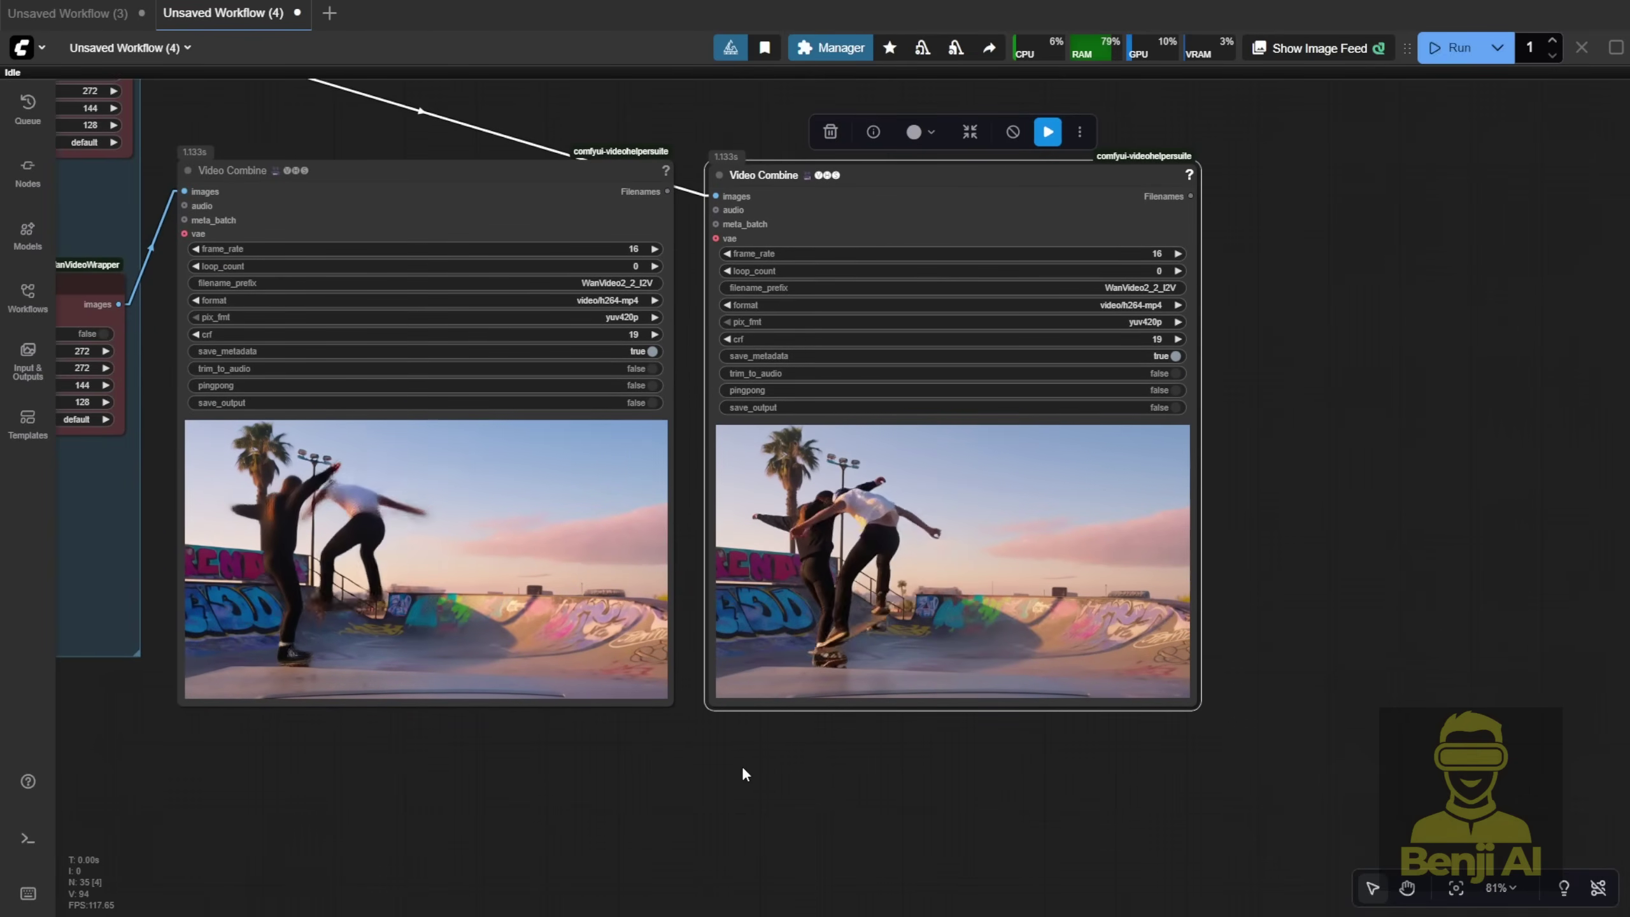